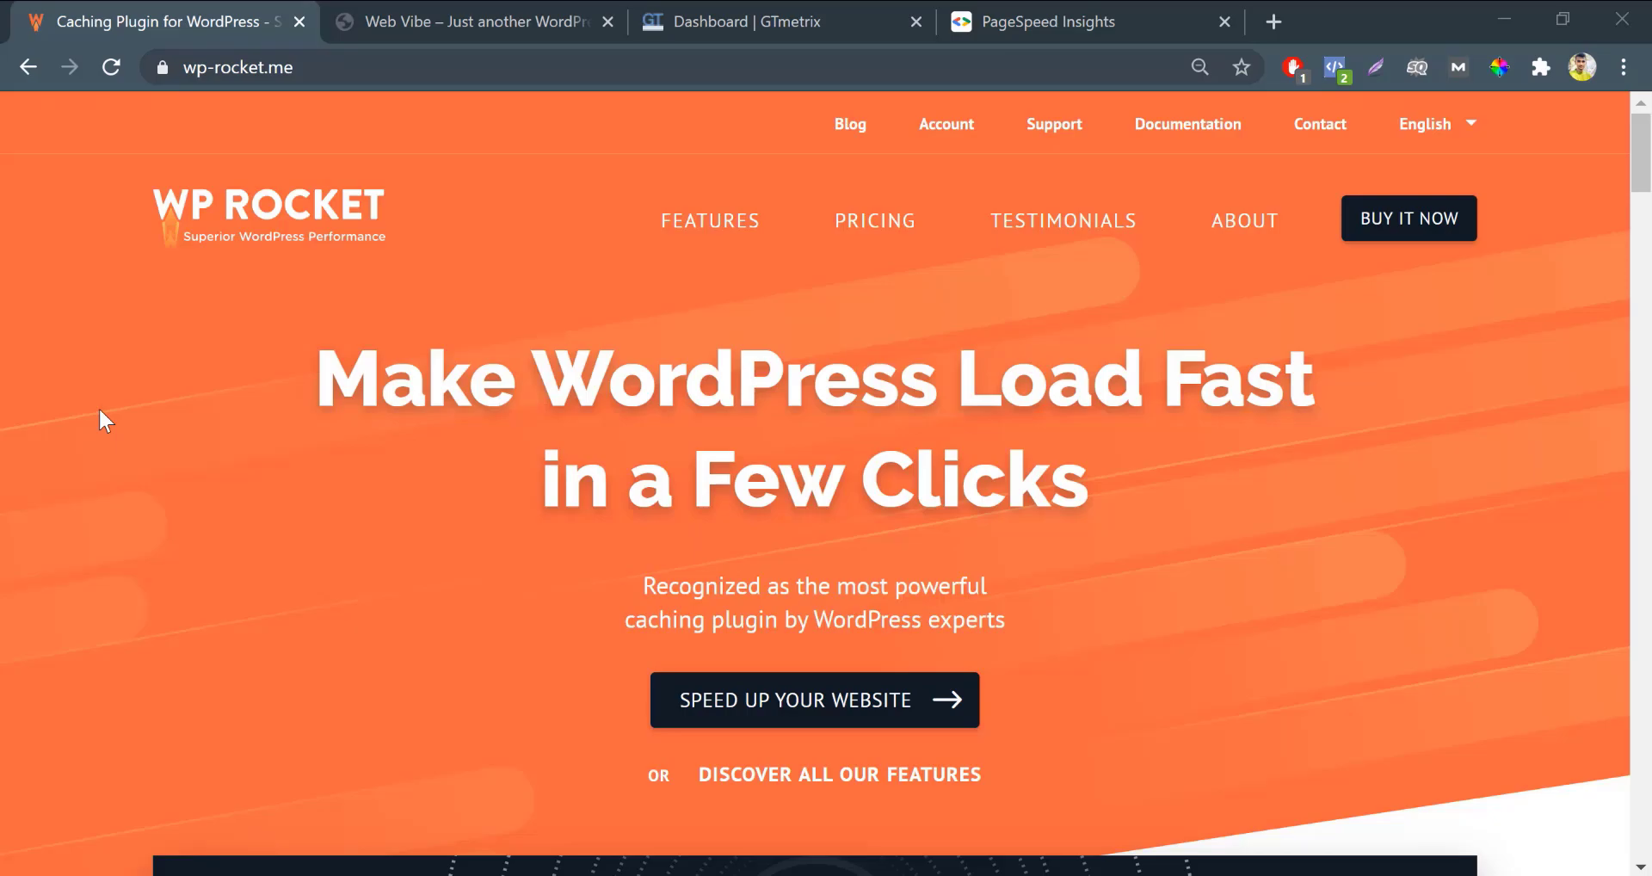
# Look through the WP Rocket homepage, covering its headline, site counter, page caching and cache preloading features, and customer logos
pyautogui.scroll(-7, 100, 412)
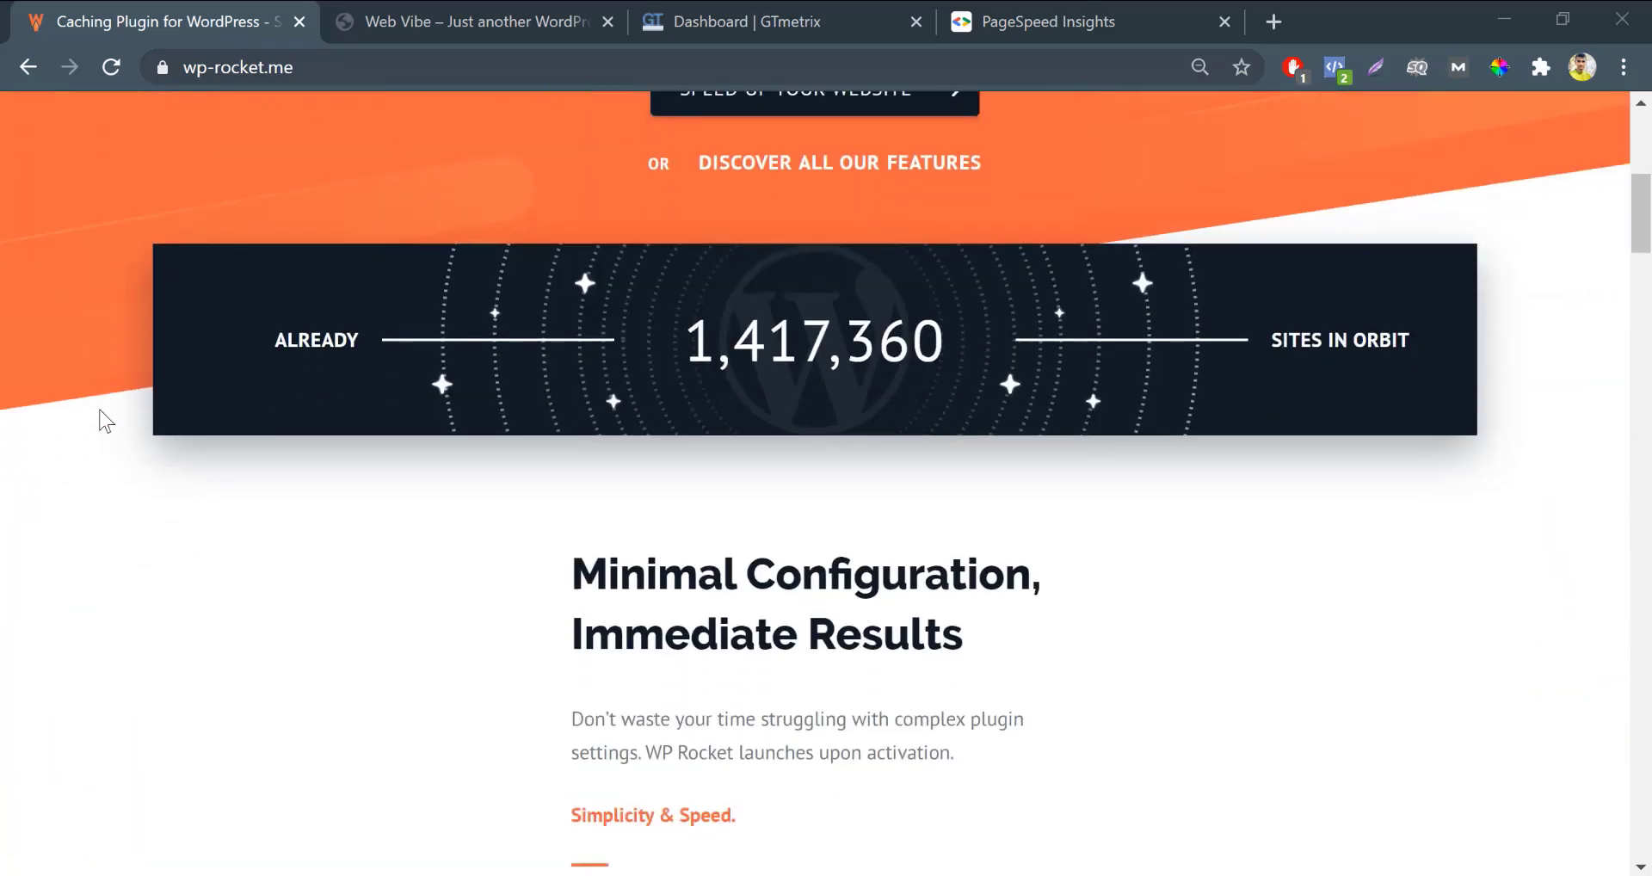
pyautogui.scroll(-20, 100, 411)
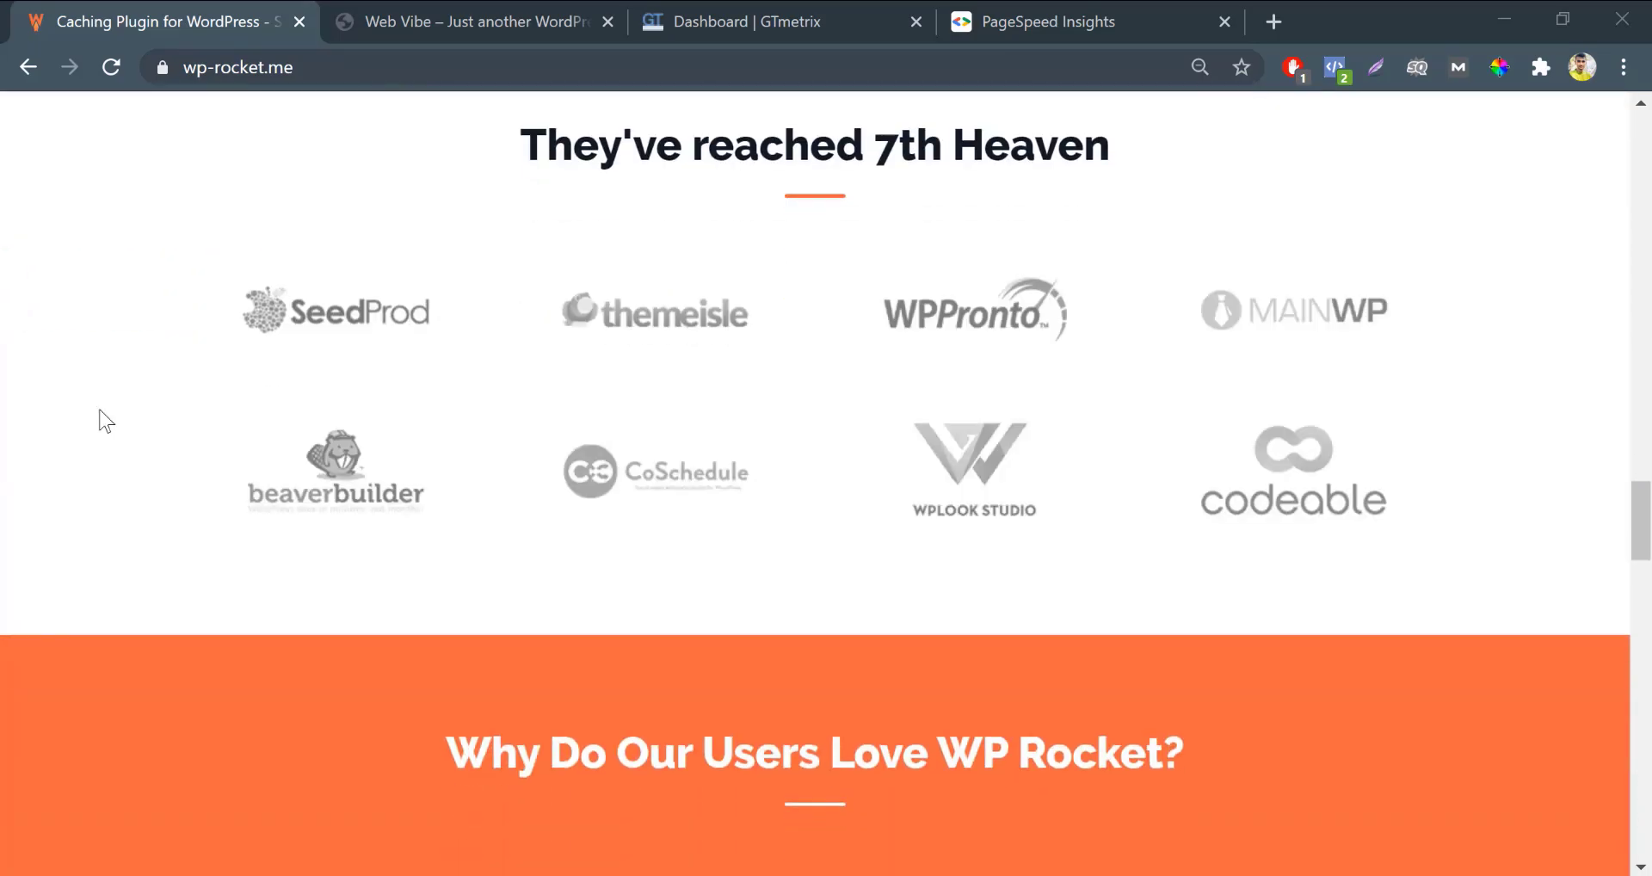
pyautogui.scroll(-1, 99, 413)
pyautogui.scroll(20, 100, 413)
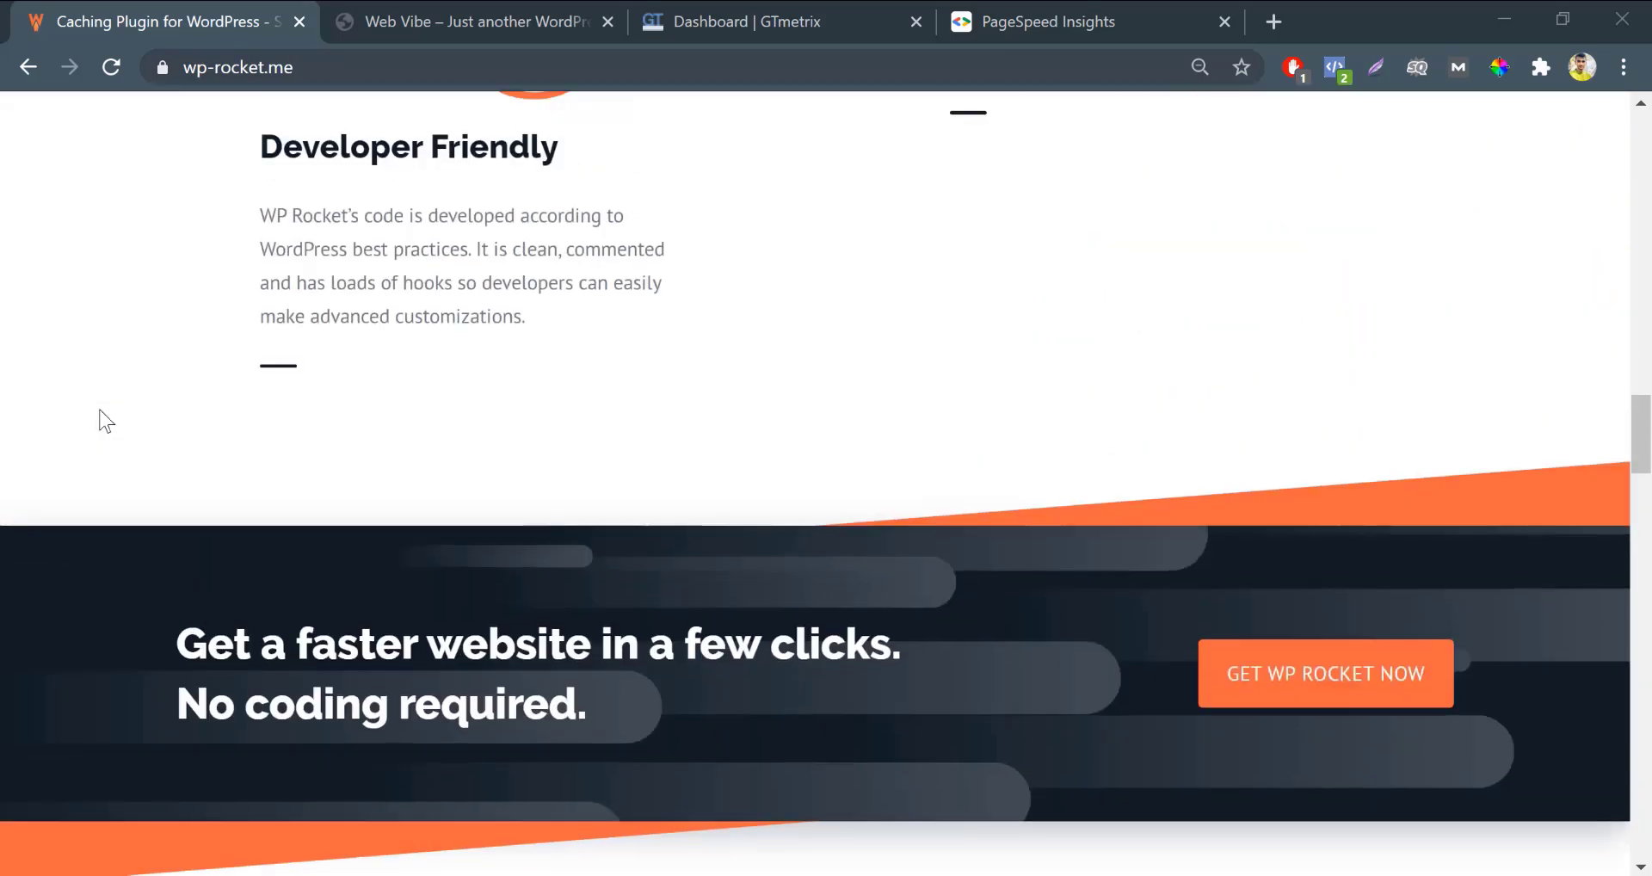
pyautogui.scroll(9, 99, 414)
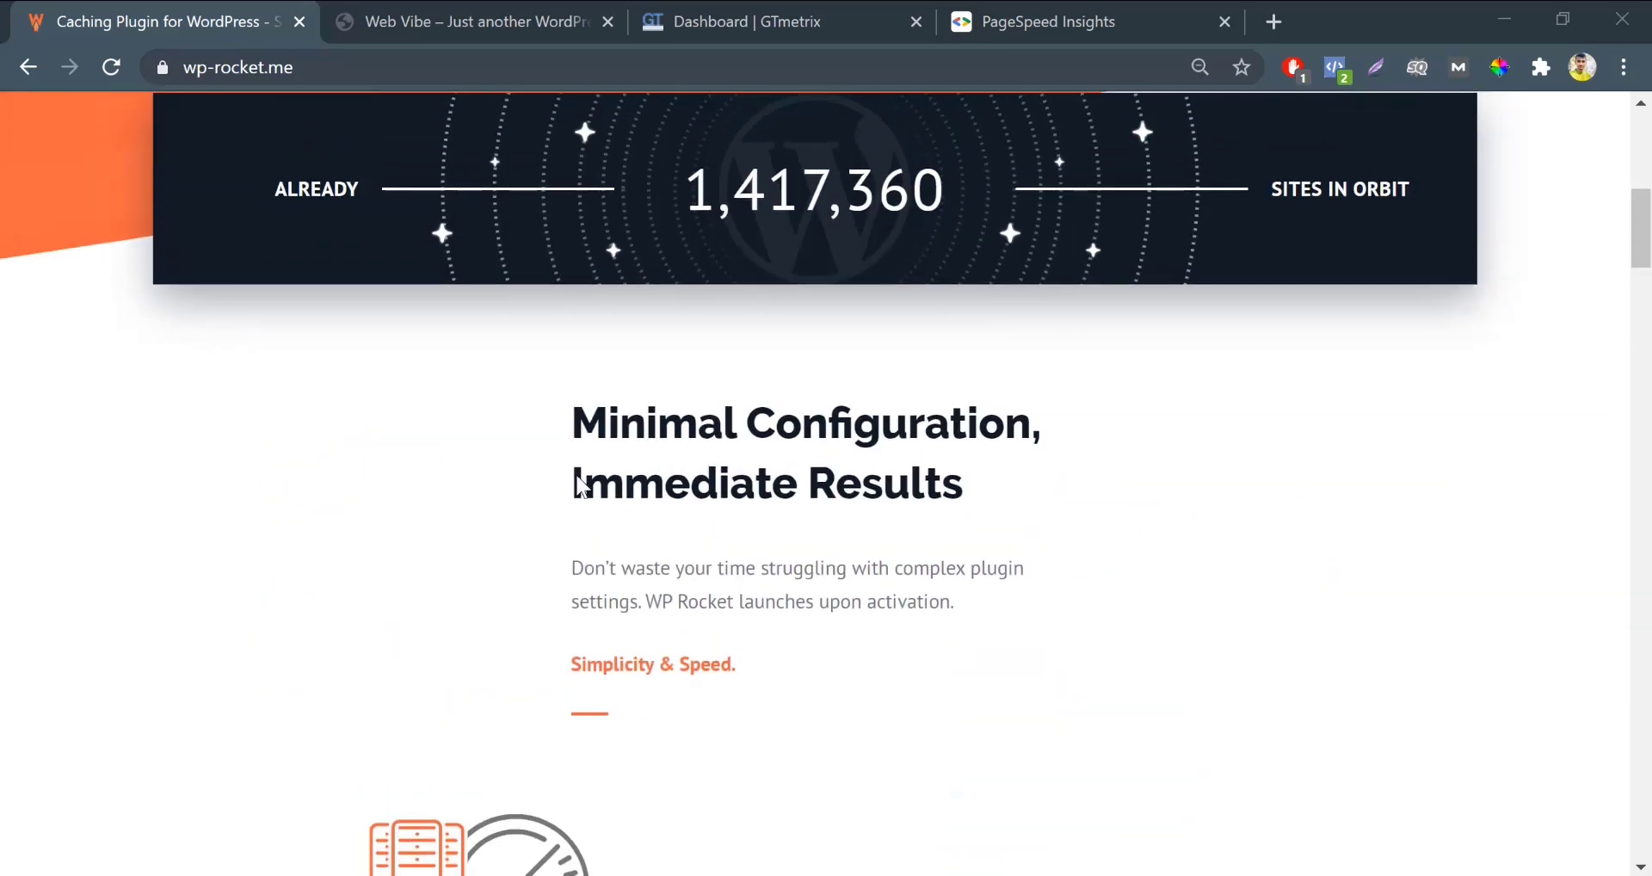
pyautogui.scroll(-7, 877, 654)
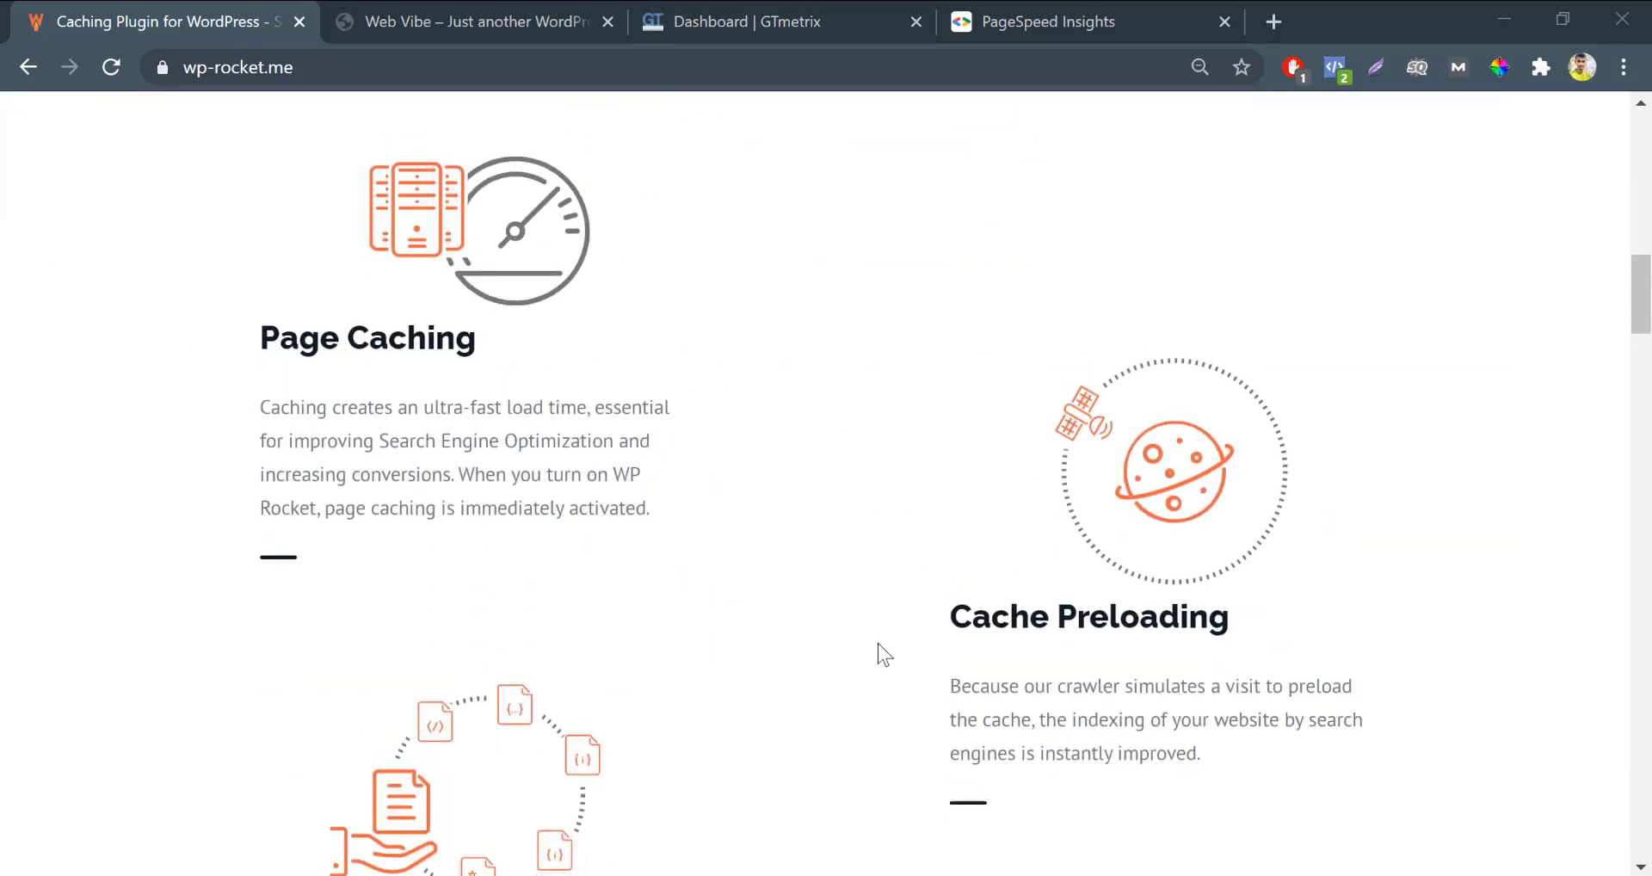
pyautogui.scroll(9, 878, 654)
pyautogui.scroll(8, 878, 651)
pyautogui.scroll(-3, 878, 652)
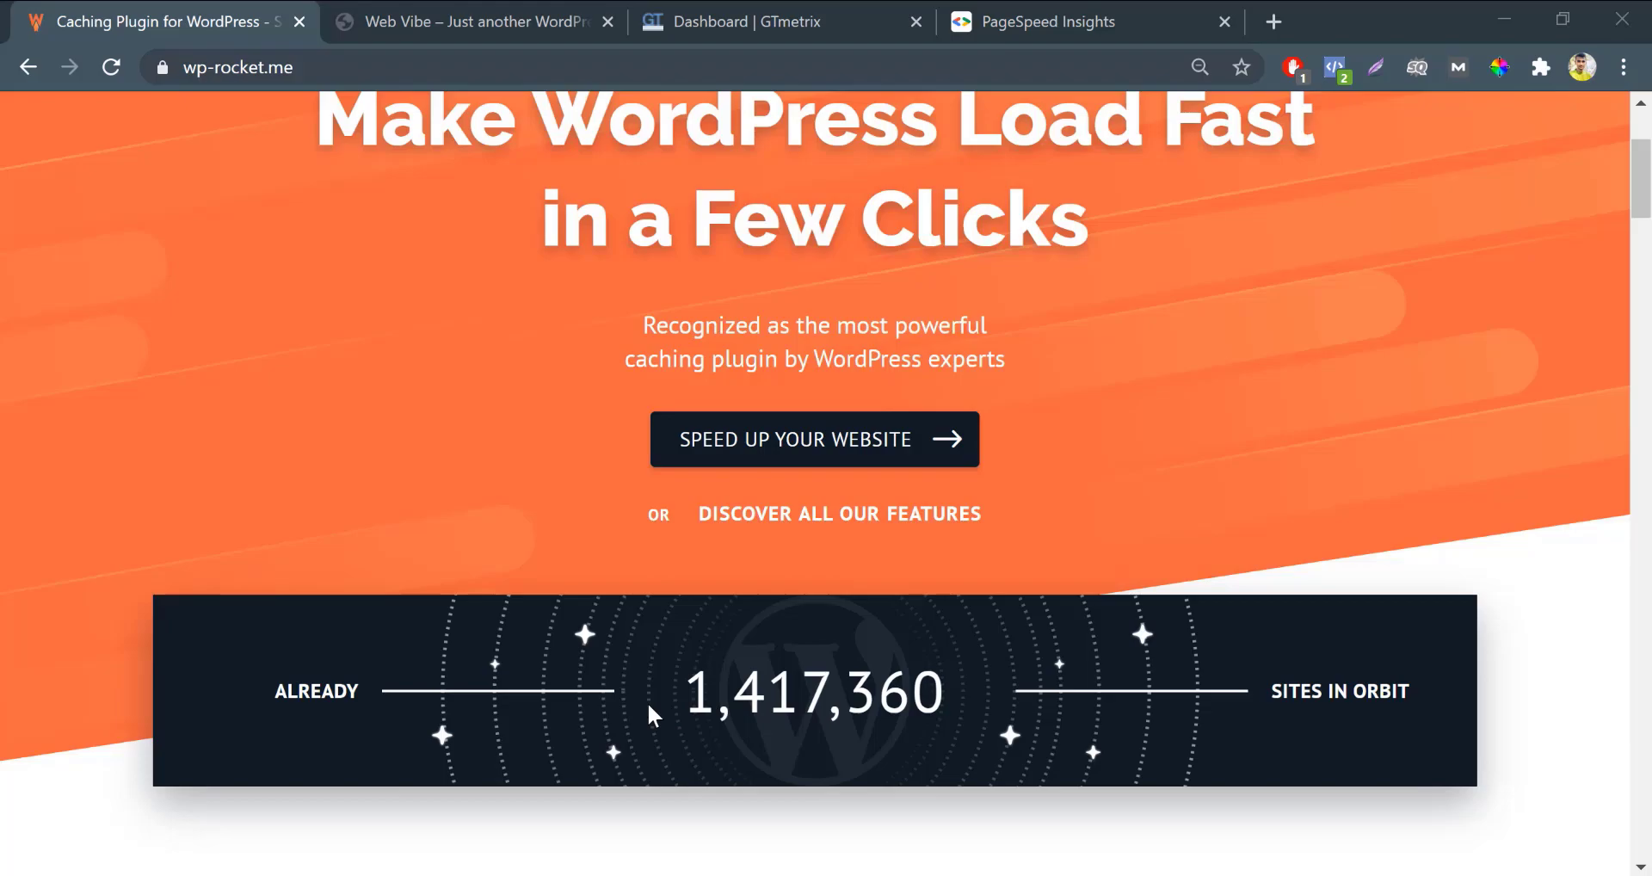
pyautogui.scroll(3, 647, 701)
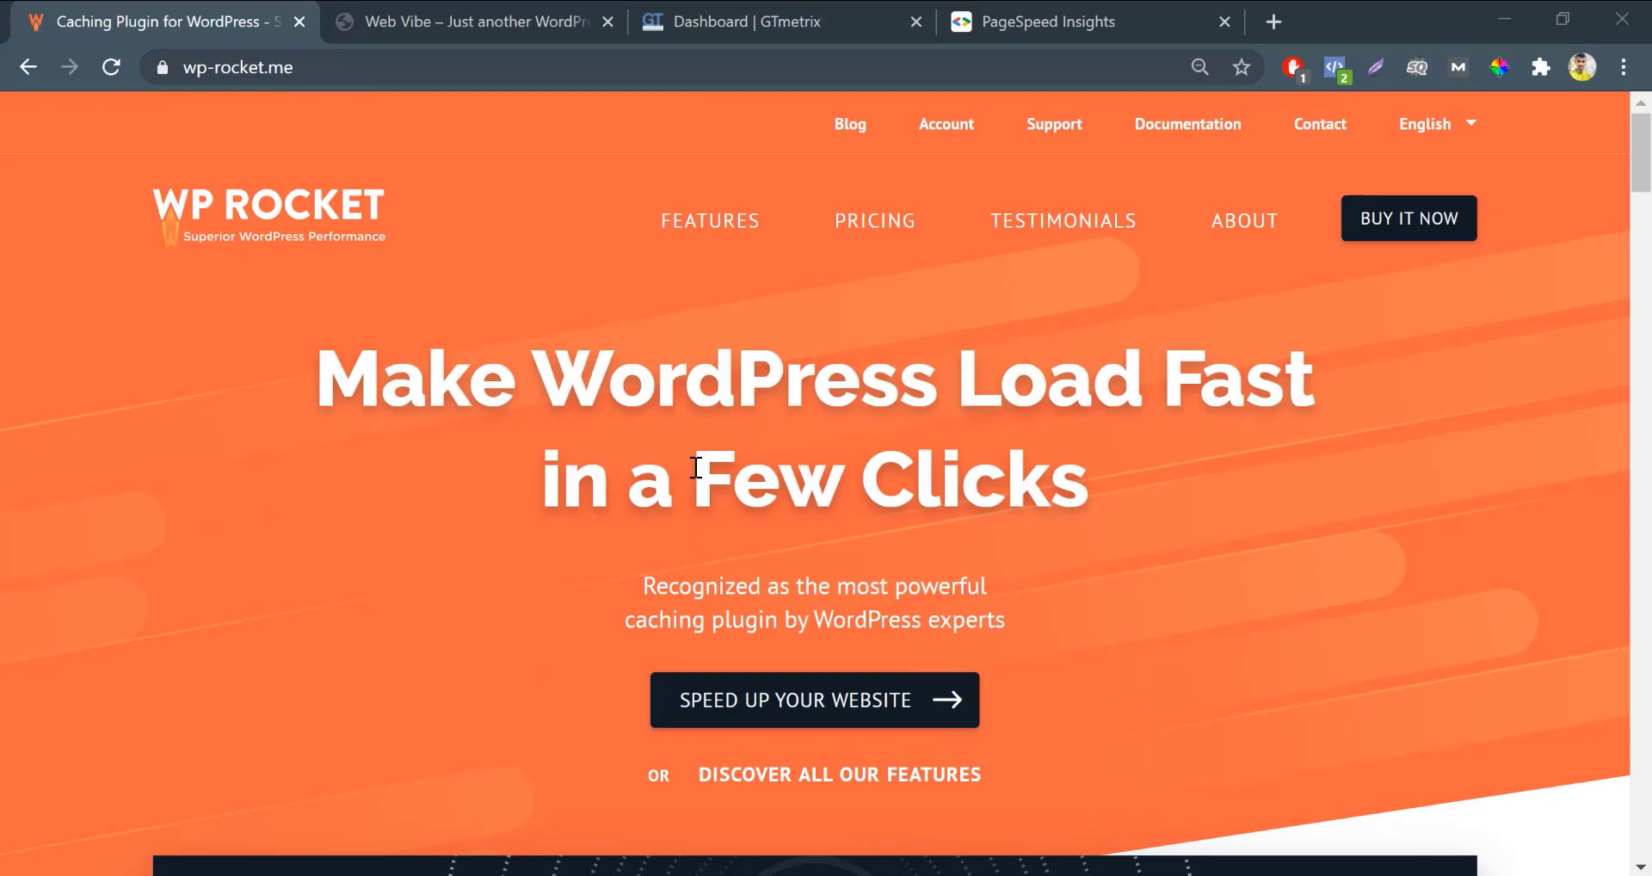
# Review WP Rocket's feature comparison with Hyper Cache, WP Super Cache and W3 Total Cache, and open the pricing page
pyautogui.click(708, 238)
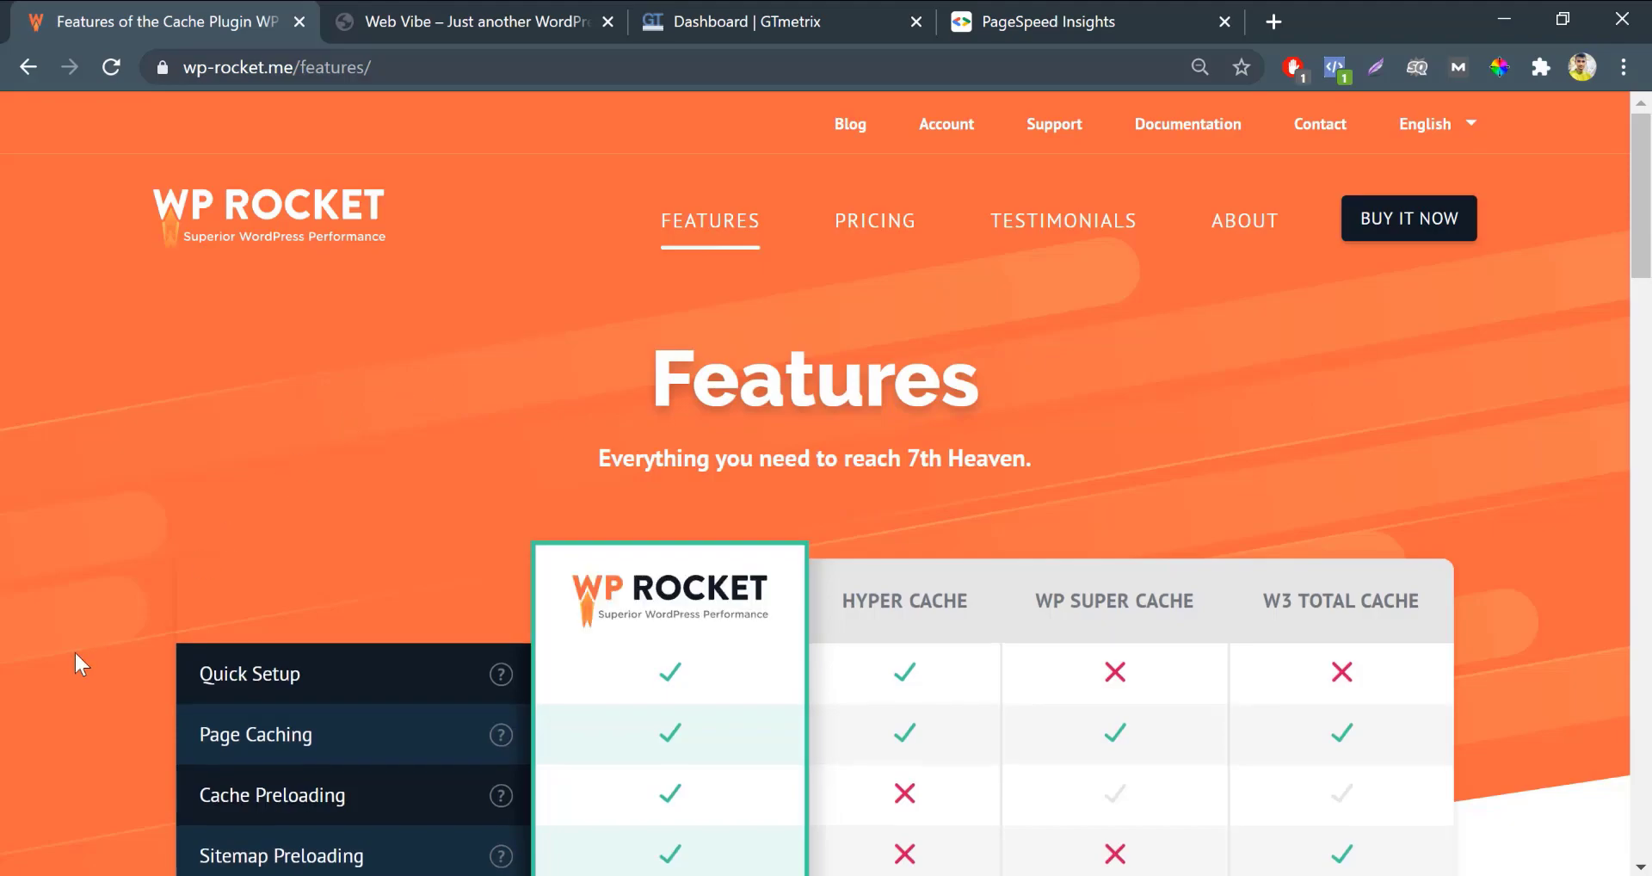
pyautogui.scroll(-3, 75, 653)
pyautogui.scroll(-3, 79, 663)
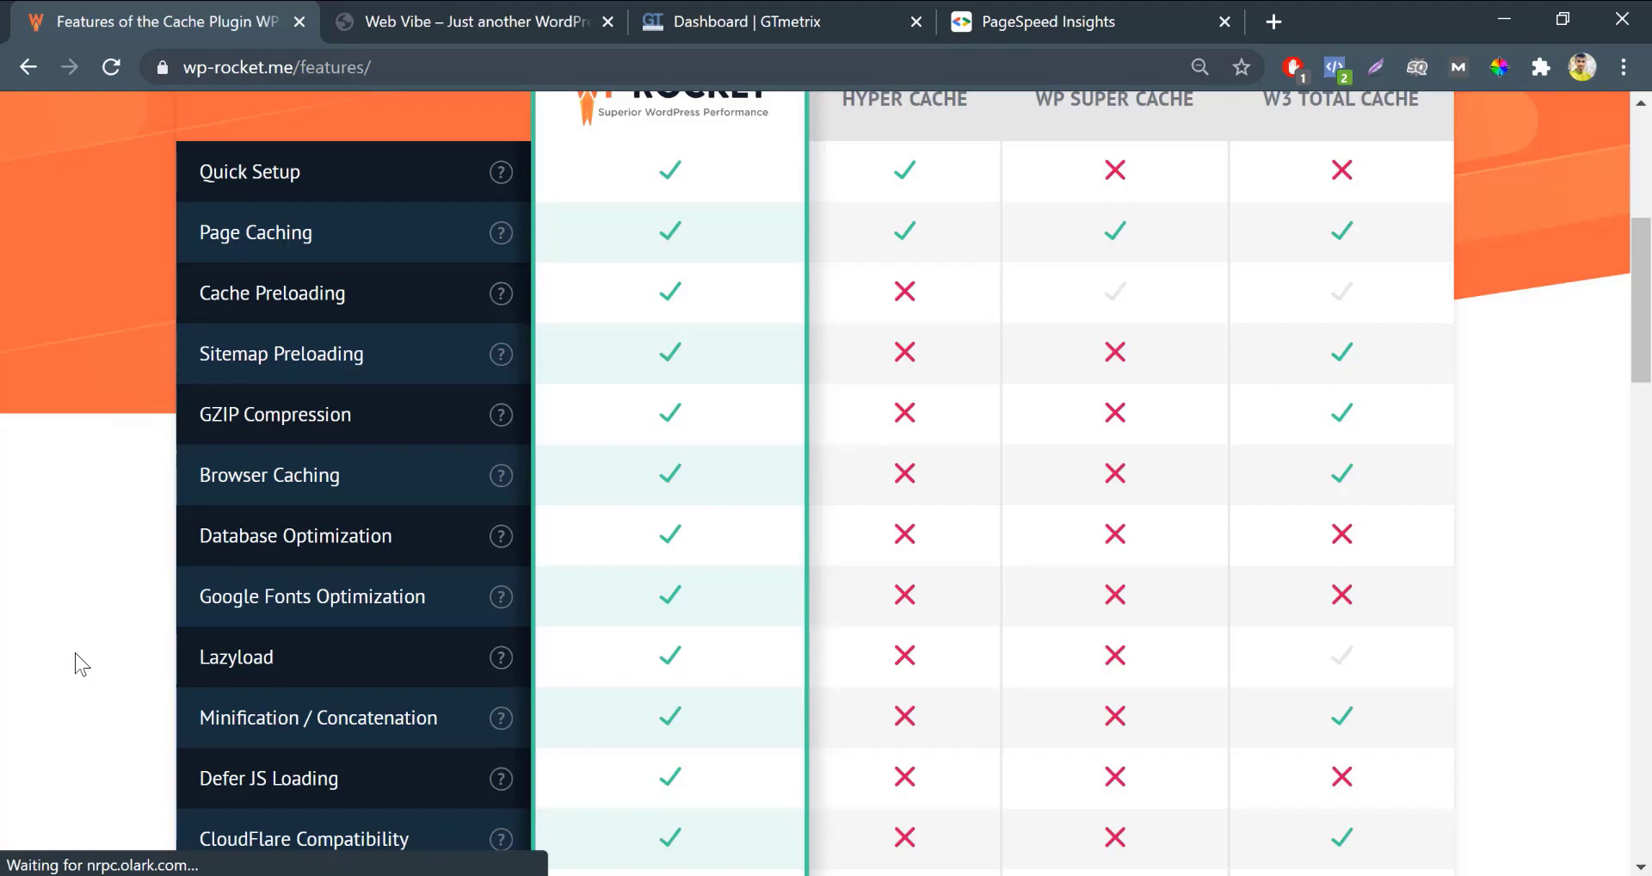
pyautogui.scroll(-1, 80, 663)
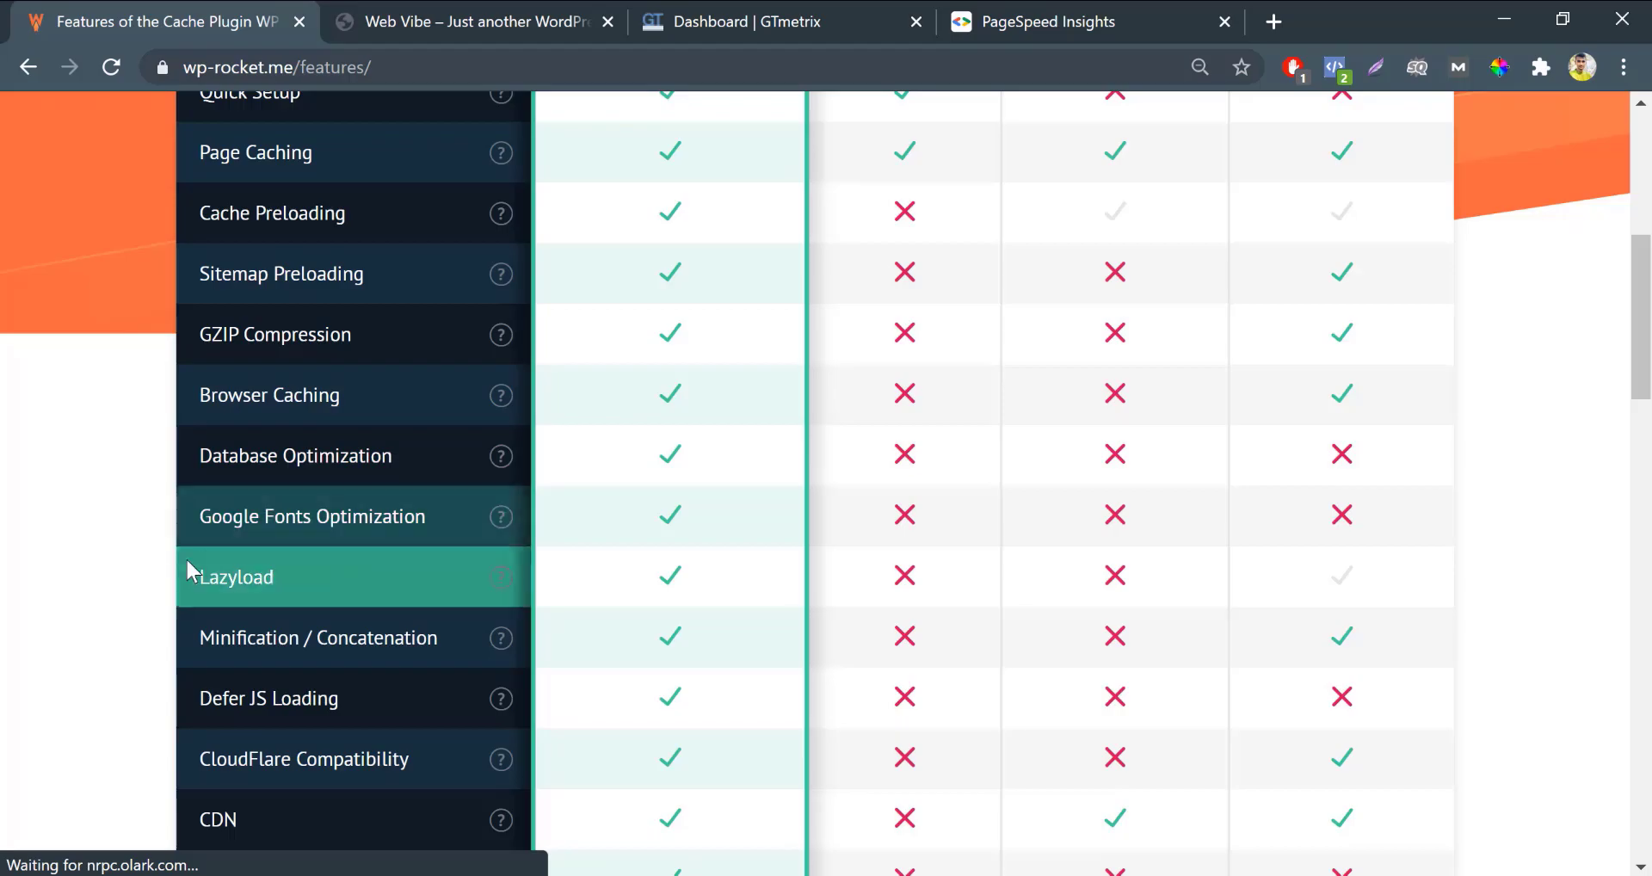
pyautogui.scroll(-4, 187, 562)
pyautogui.scroll(-8, 115, 685)
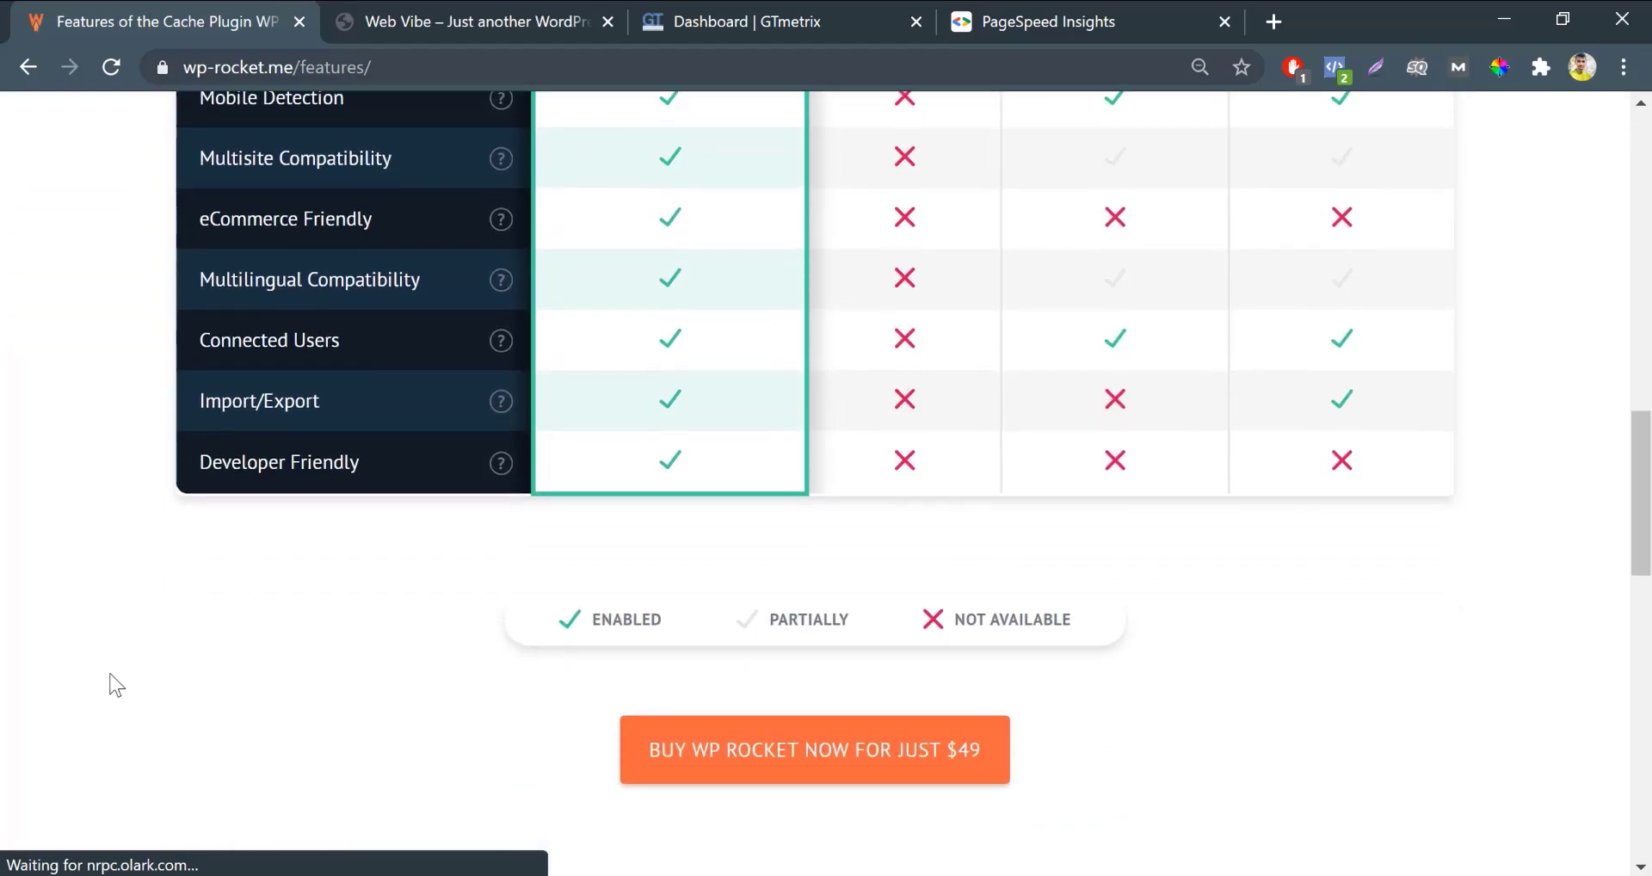
pyautogui.scroll(-3, 116, 685)
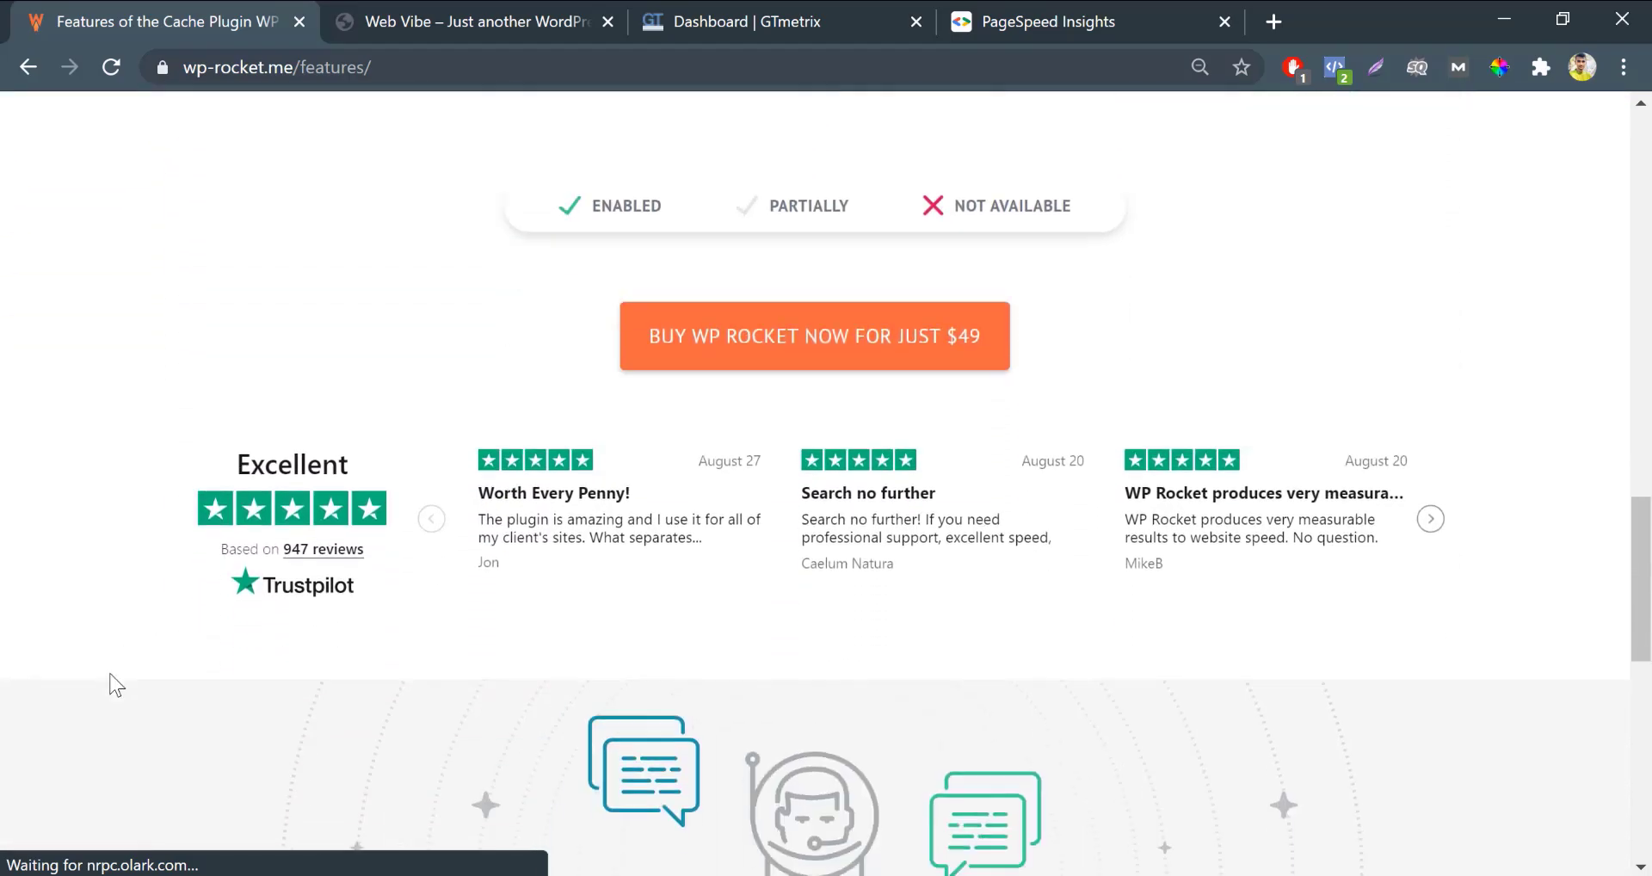
pyautogui.scroll(17, 115, 685)
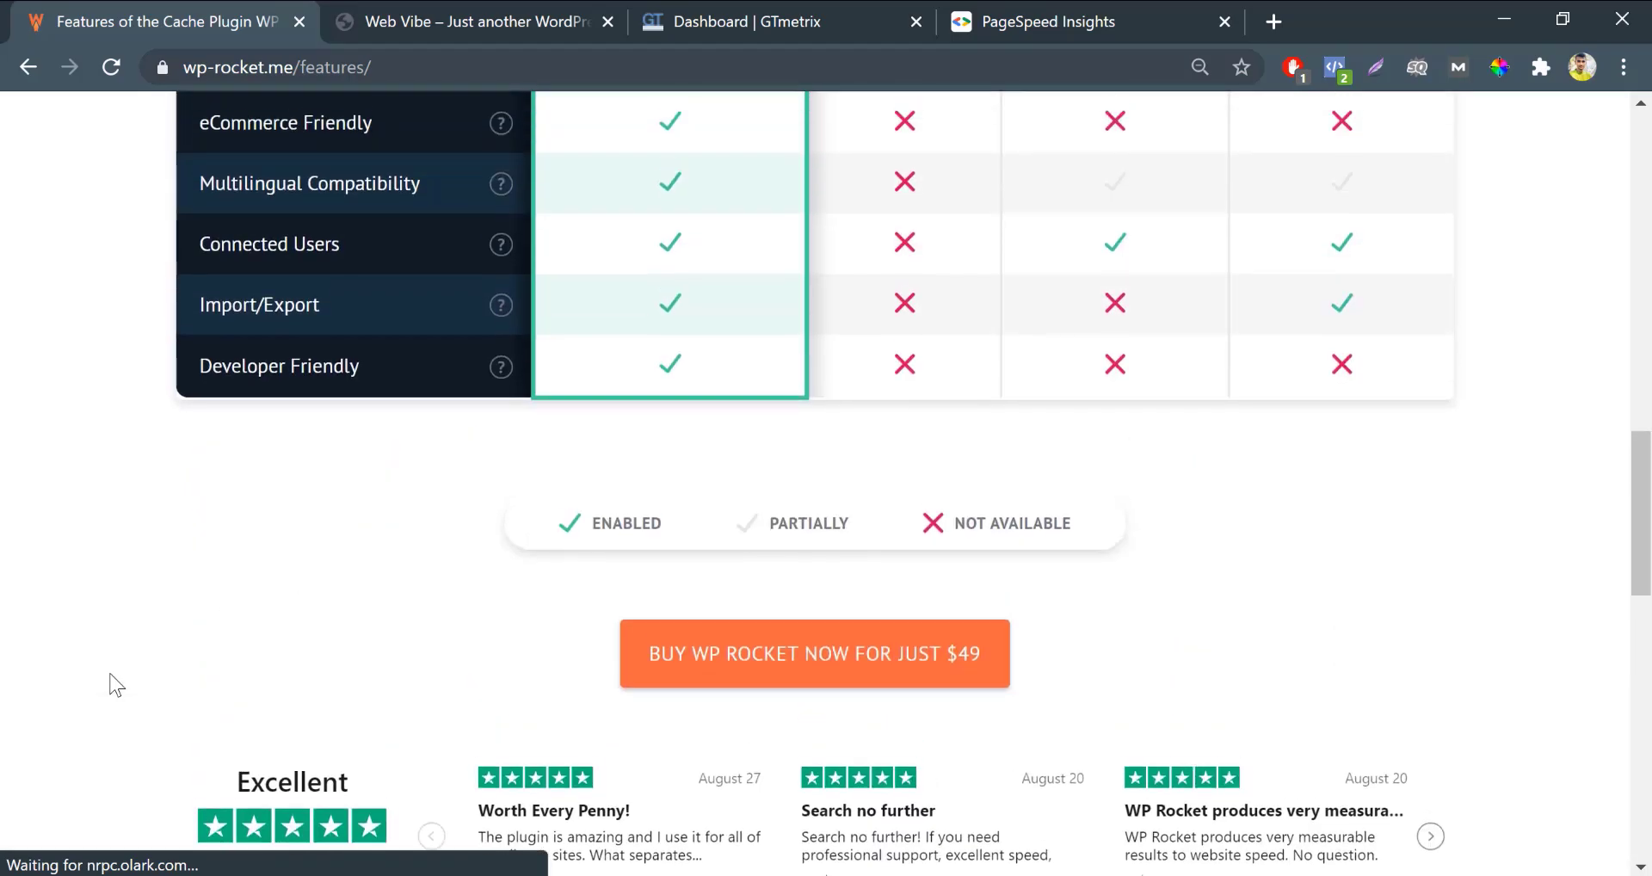
pyautogui.scroll(3, 110, 674)
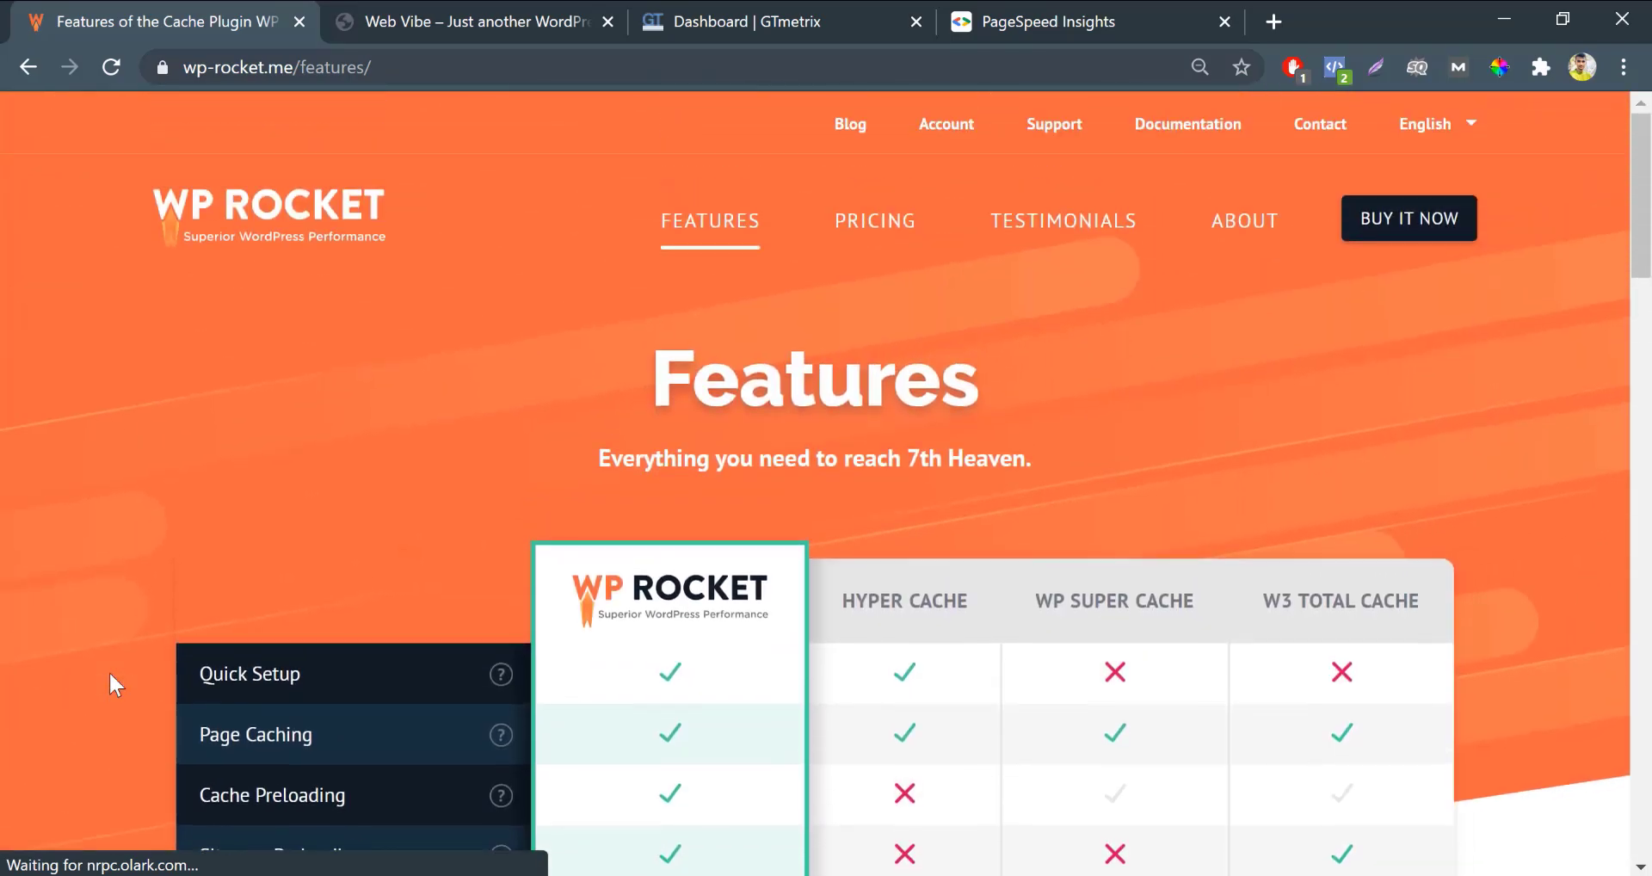
pyautogui.click(875, 237)
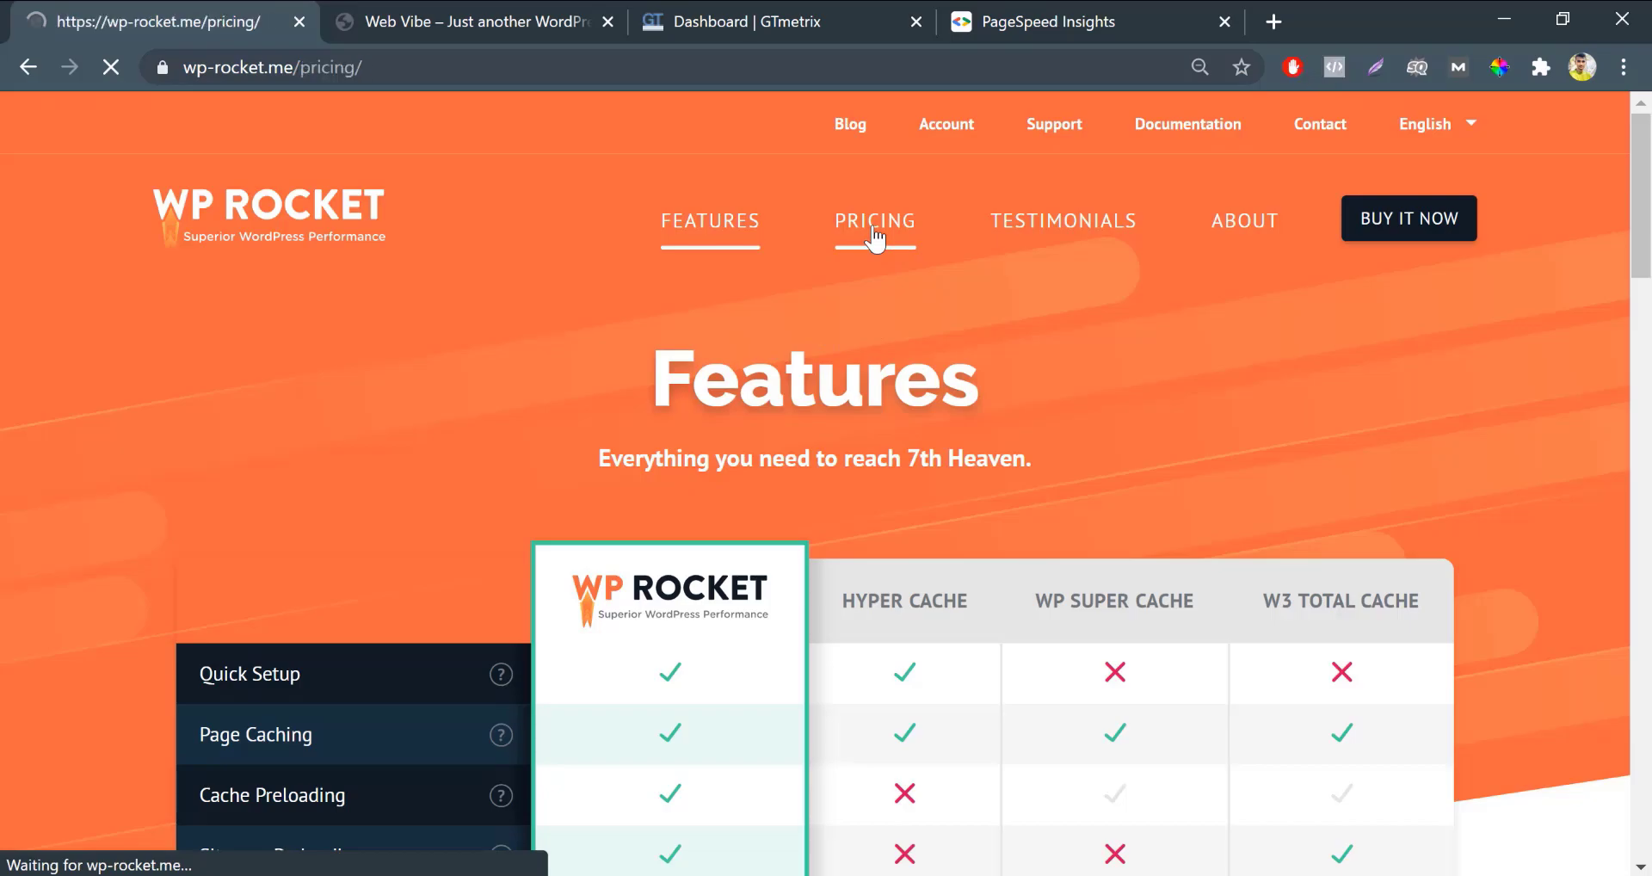
# Switch to the Web Vibe WordPress site and look over its homepage from the hero section through the services
pyautogui.click(488, 22)
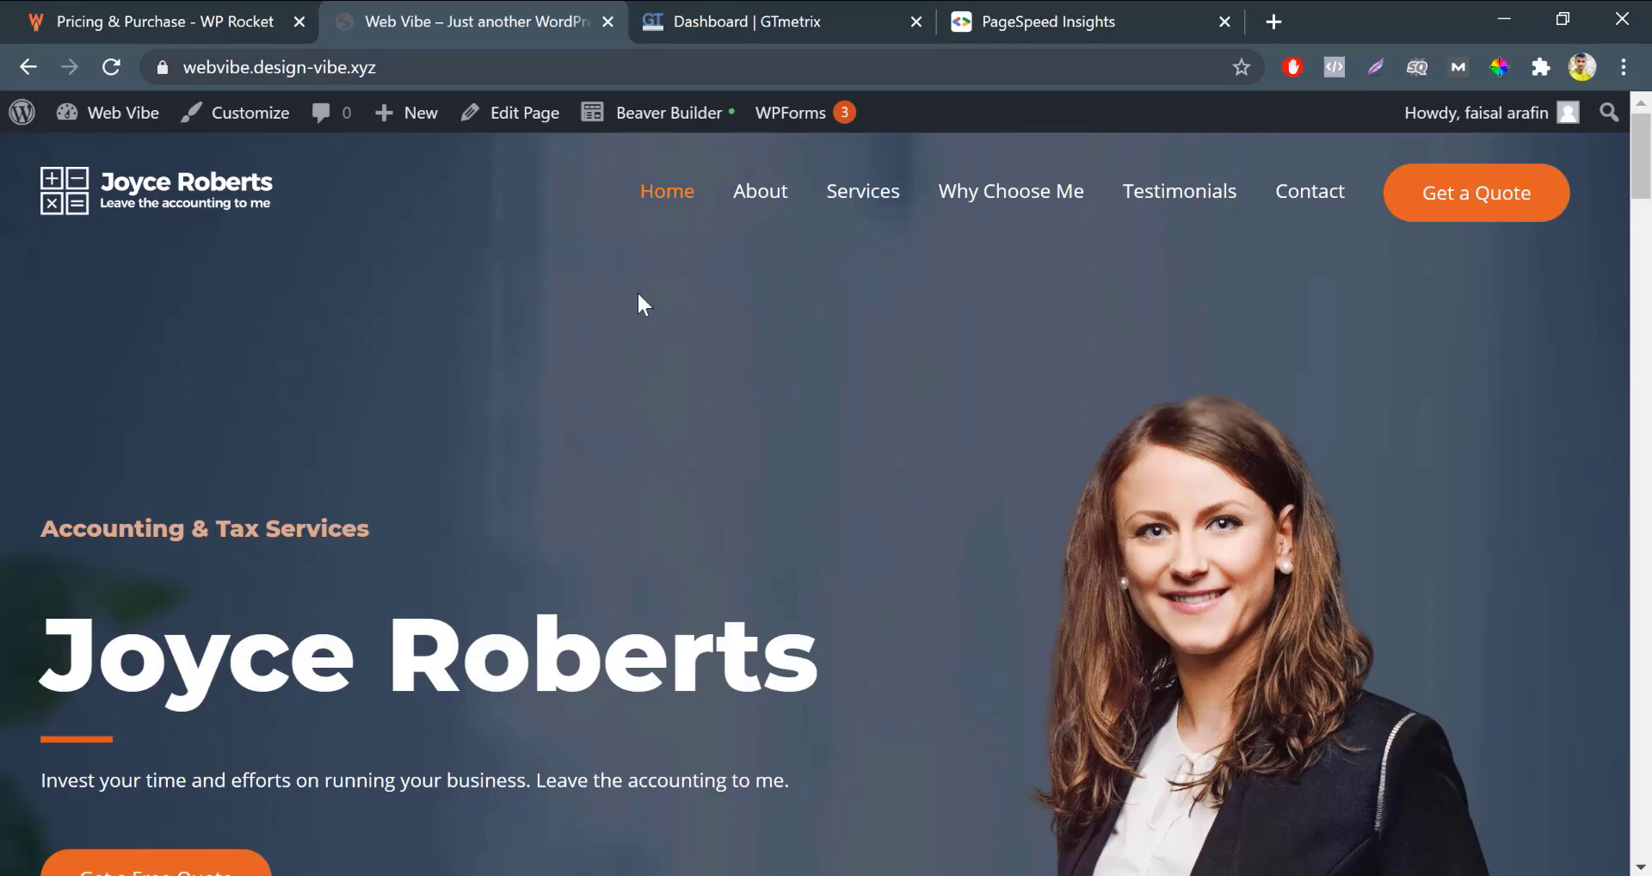
pyautogui.scroll(-10, 639, 296)
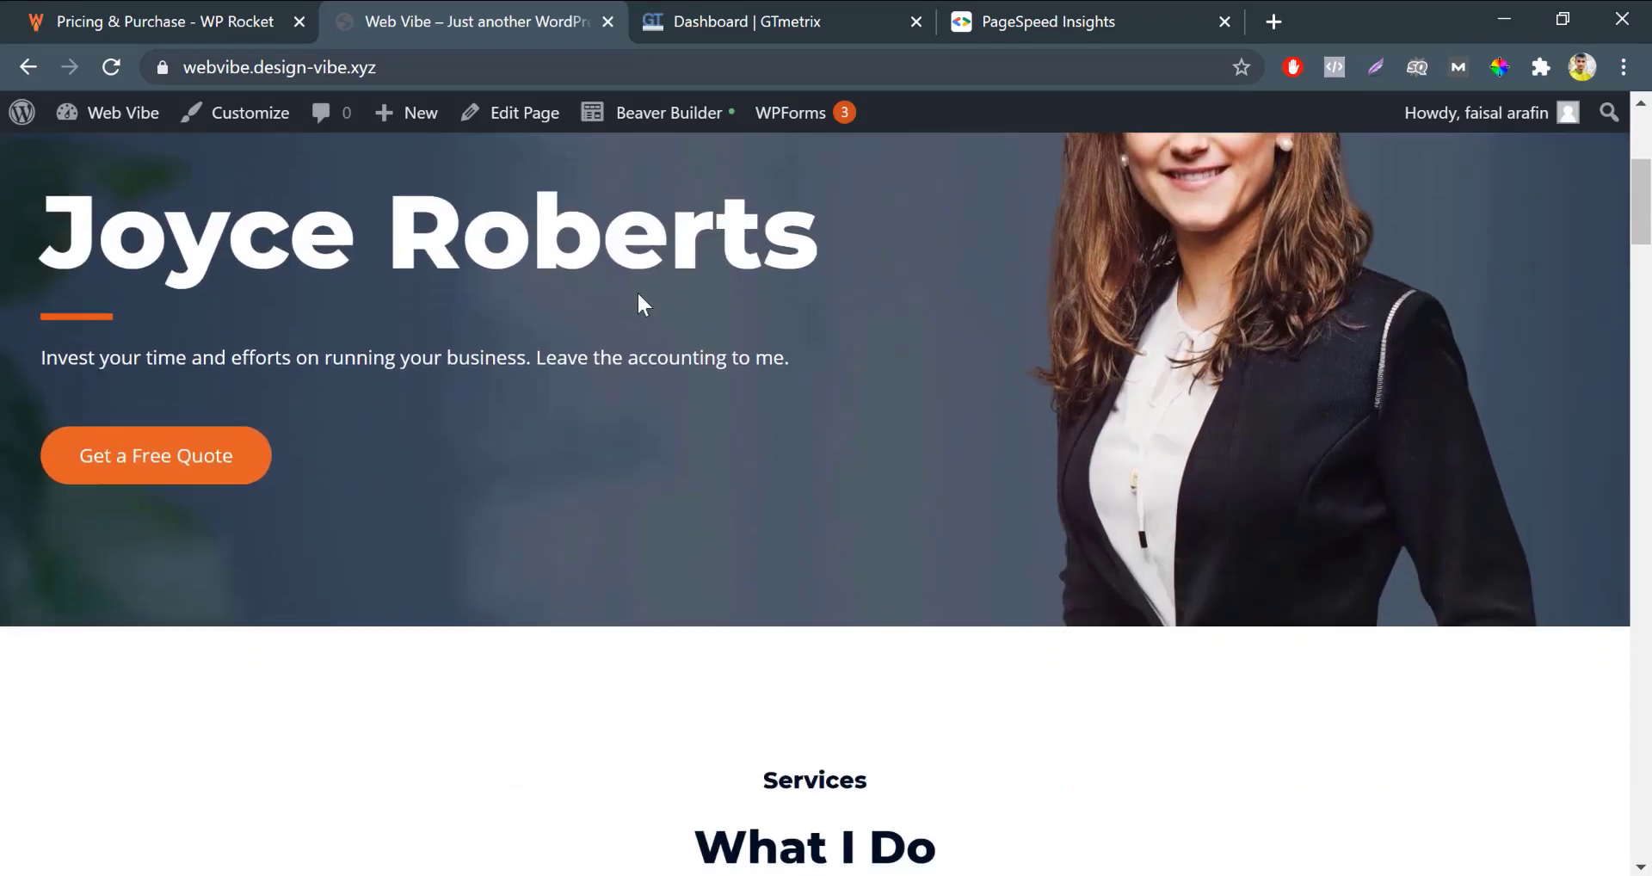
pyautogui.scroll(-20, 639, 297)
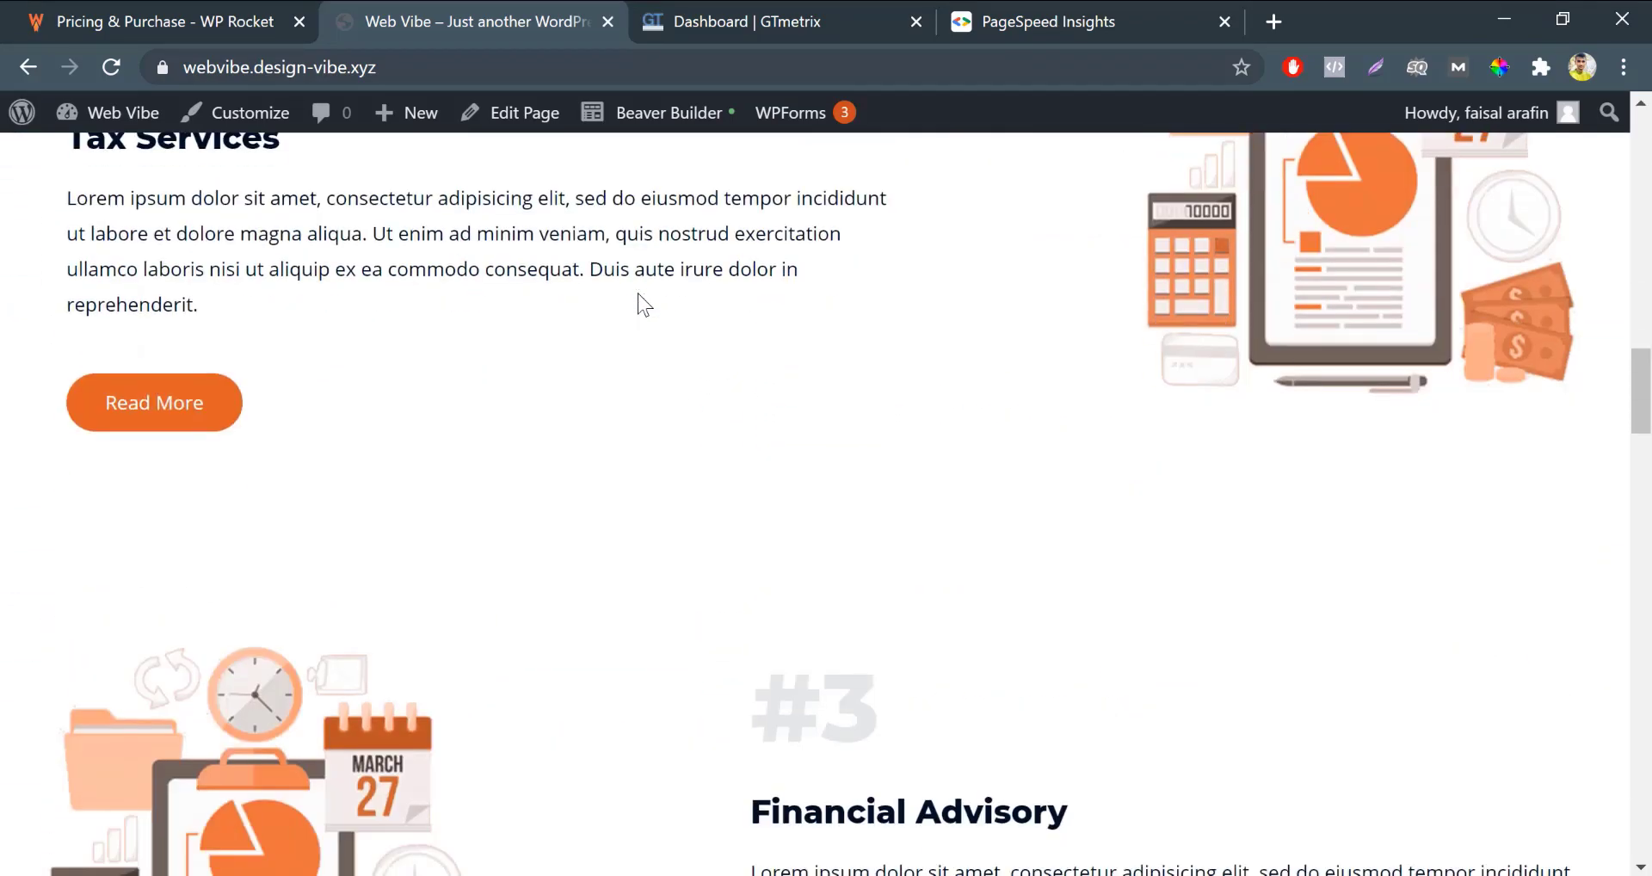
pyautogui.scroll(20, 638, 295)
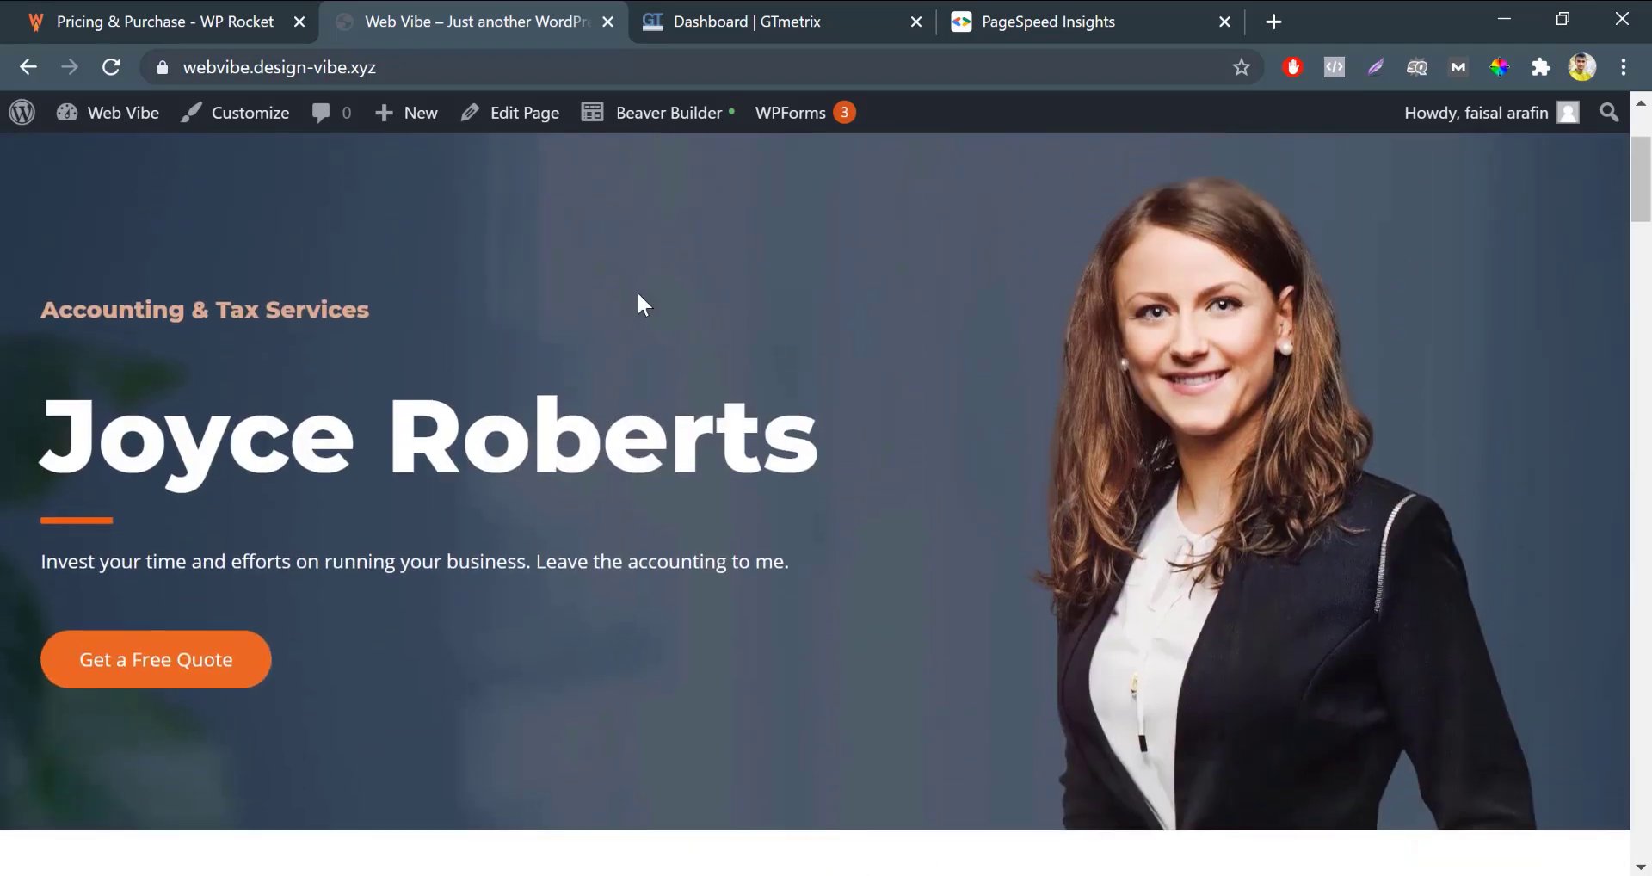
pyautogui.click(748, 11)
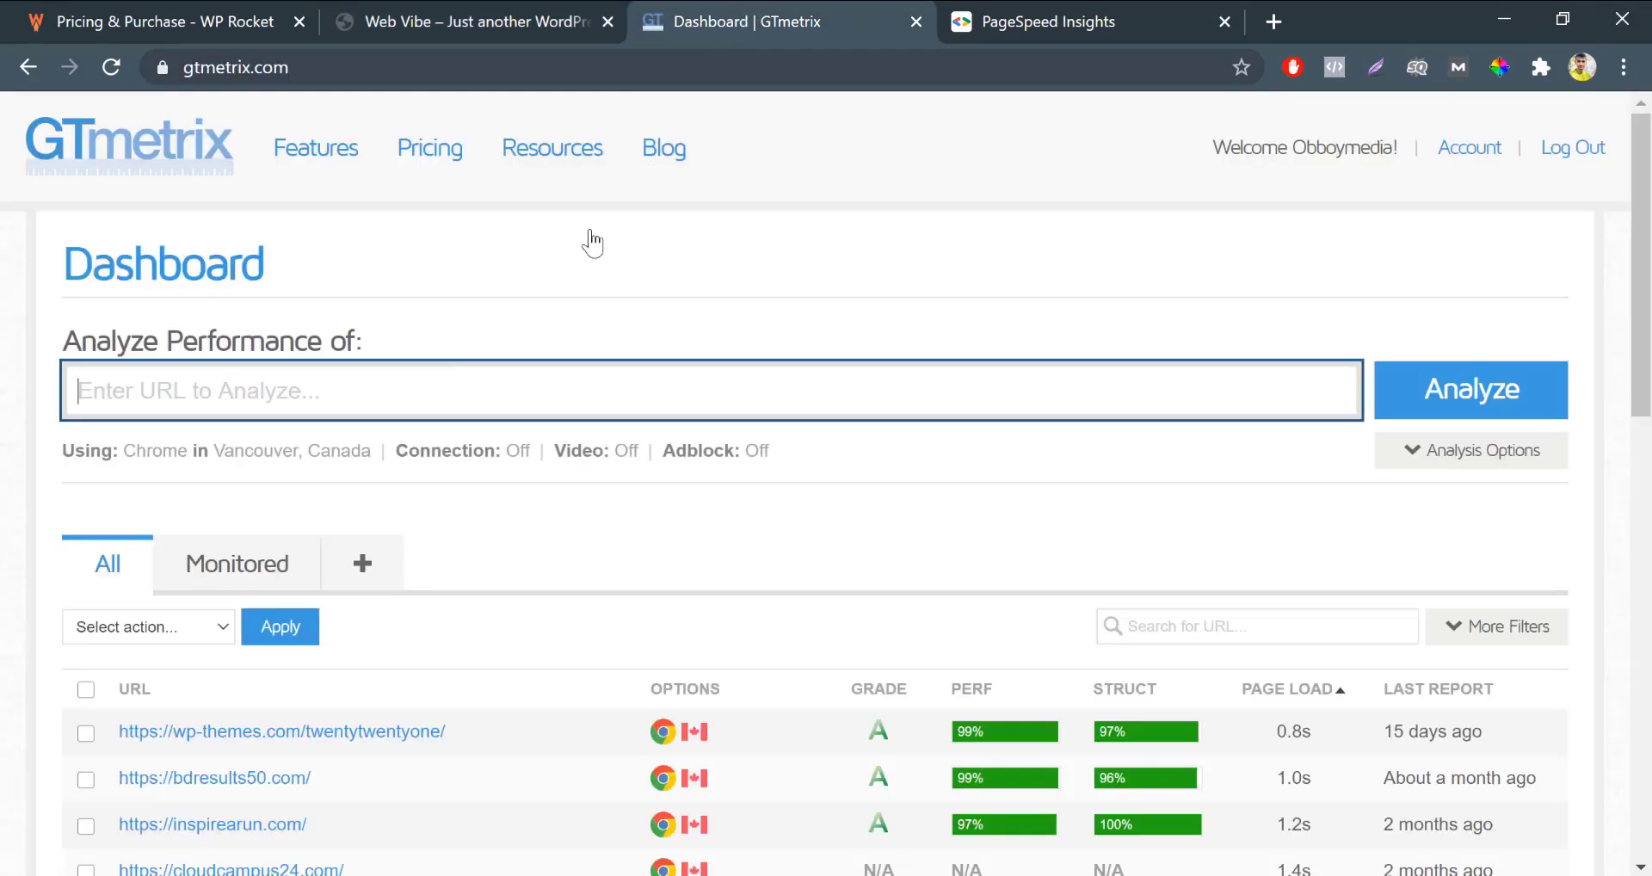
pyautogui.click(311, 377)
pyautogui.write('https://webvibe.design-vibe.xyz/')
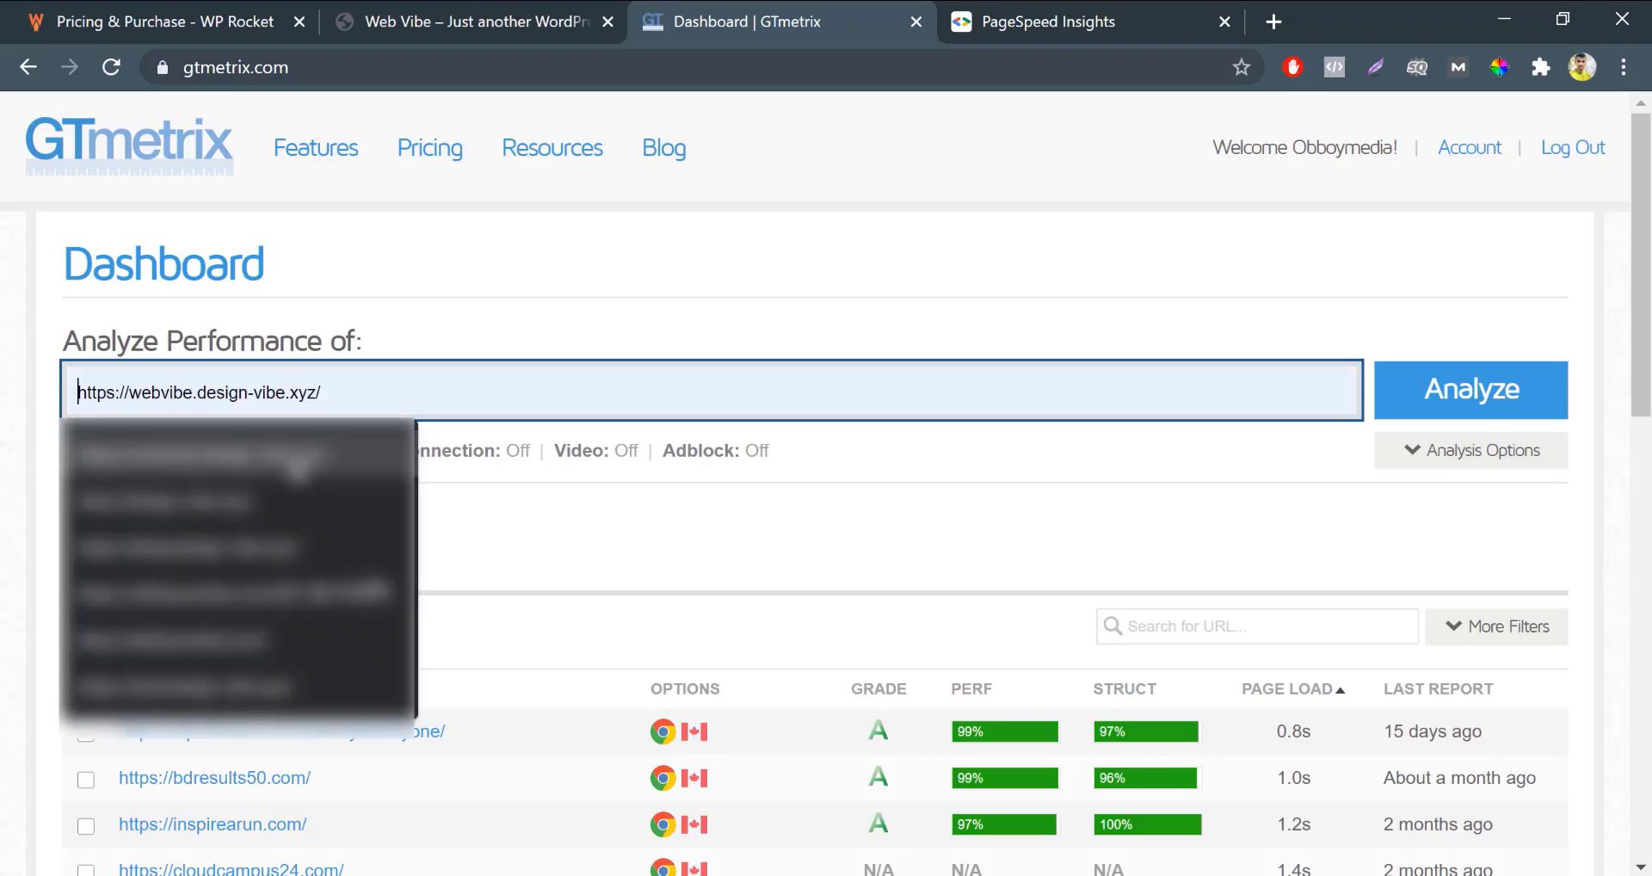
pyautogui.click(1448, 406)
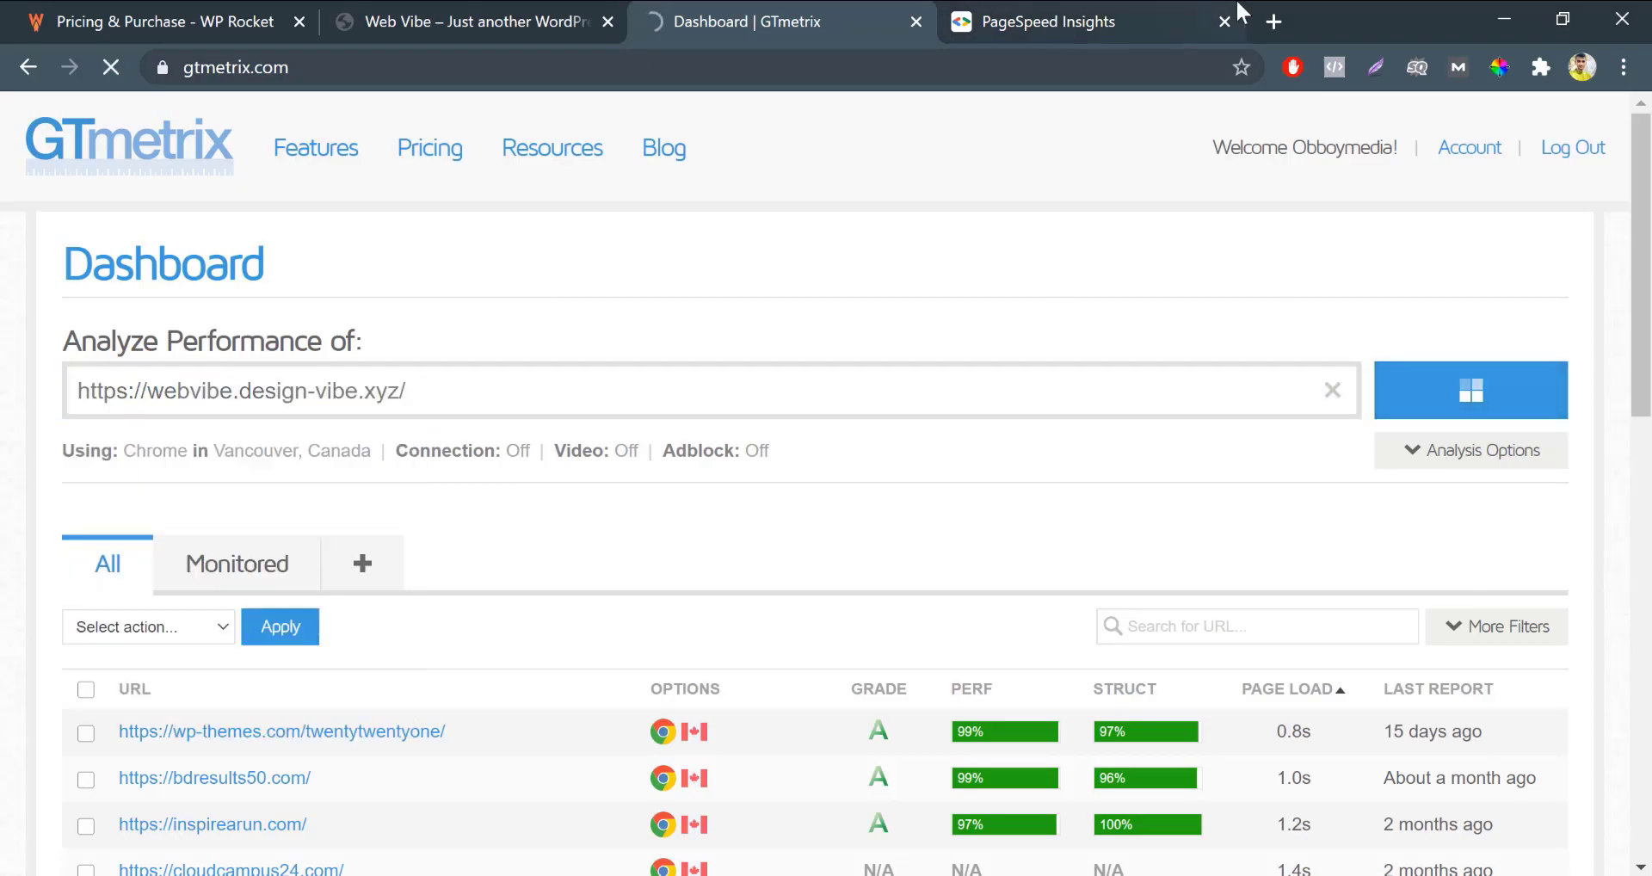
pyautogui.click(1093, 12)
pyautogui.click(490, 349)
pyautogui.write('https://webvibe.design-vibe.xyz/')
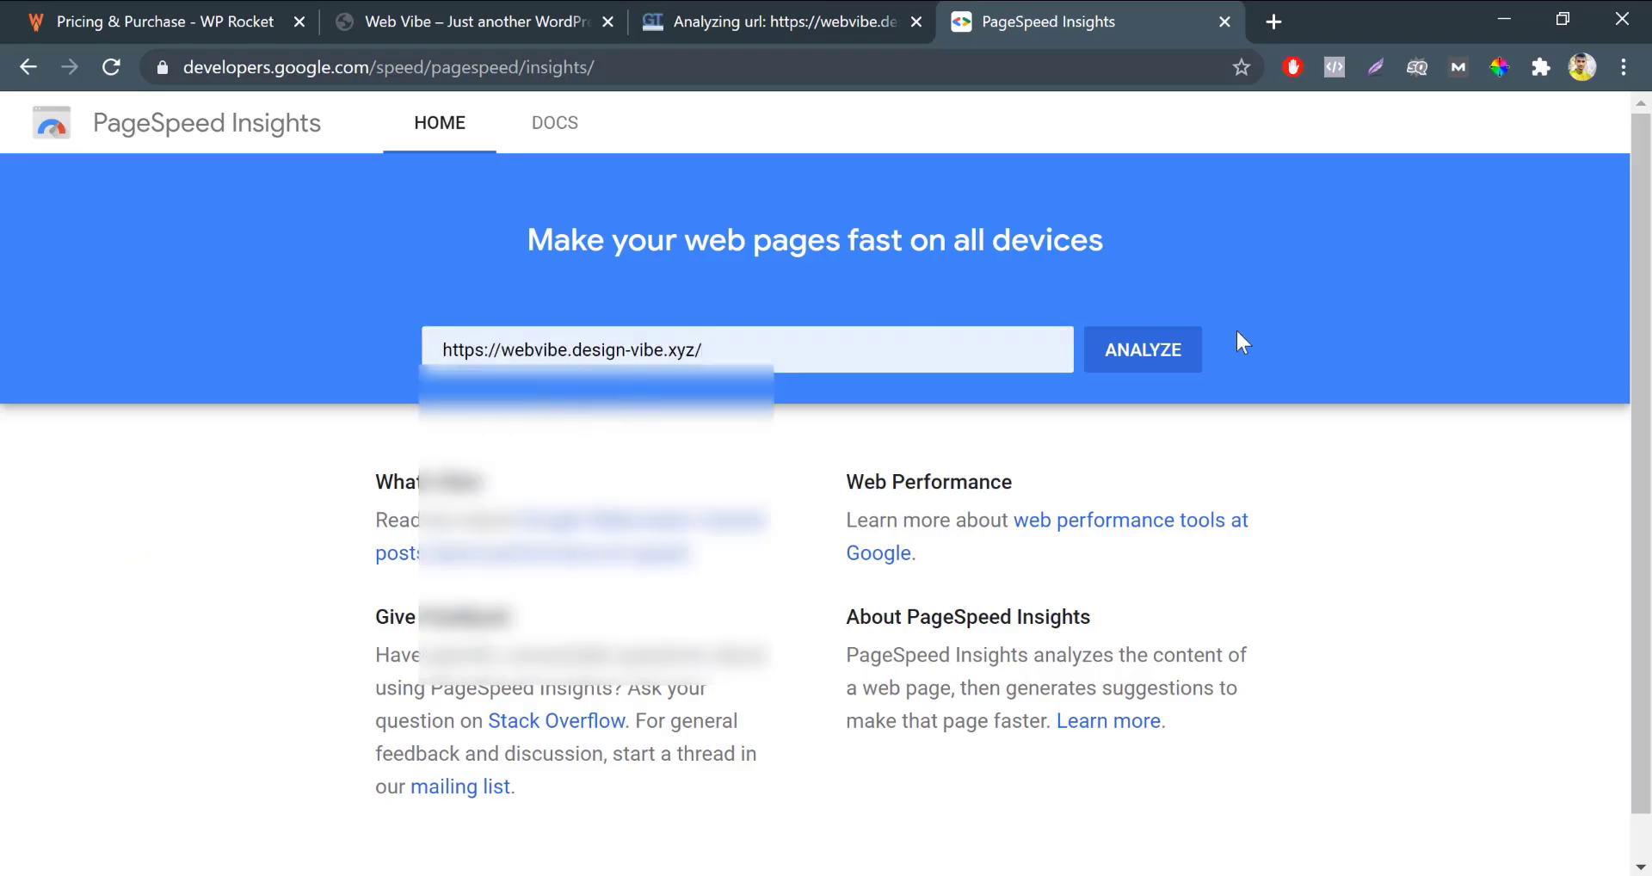
pyautogui.click(1110, 354)
# Check the site's GTmetrix grade and its PageSpeed Insights mobile score, and return to the GTmetrix report
pyautogui.click(864, 12)
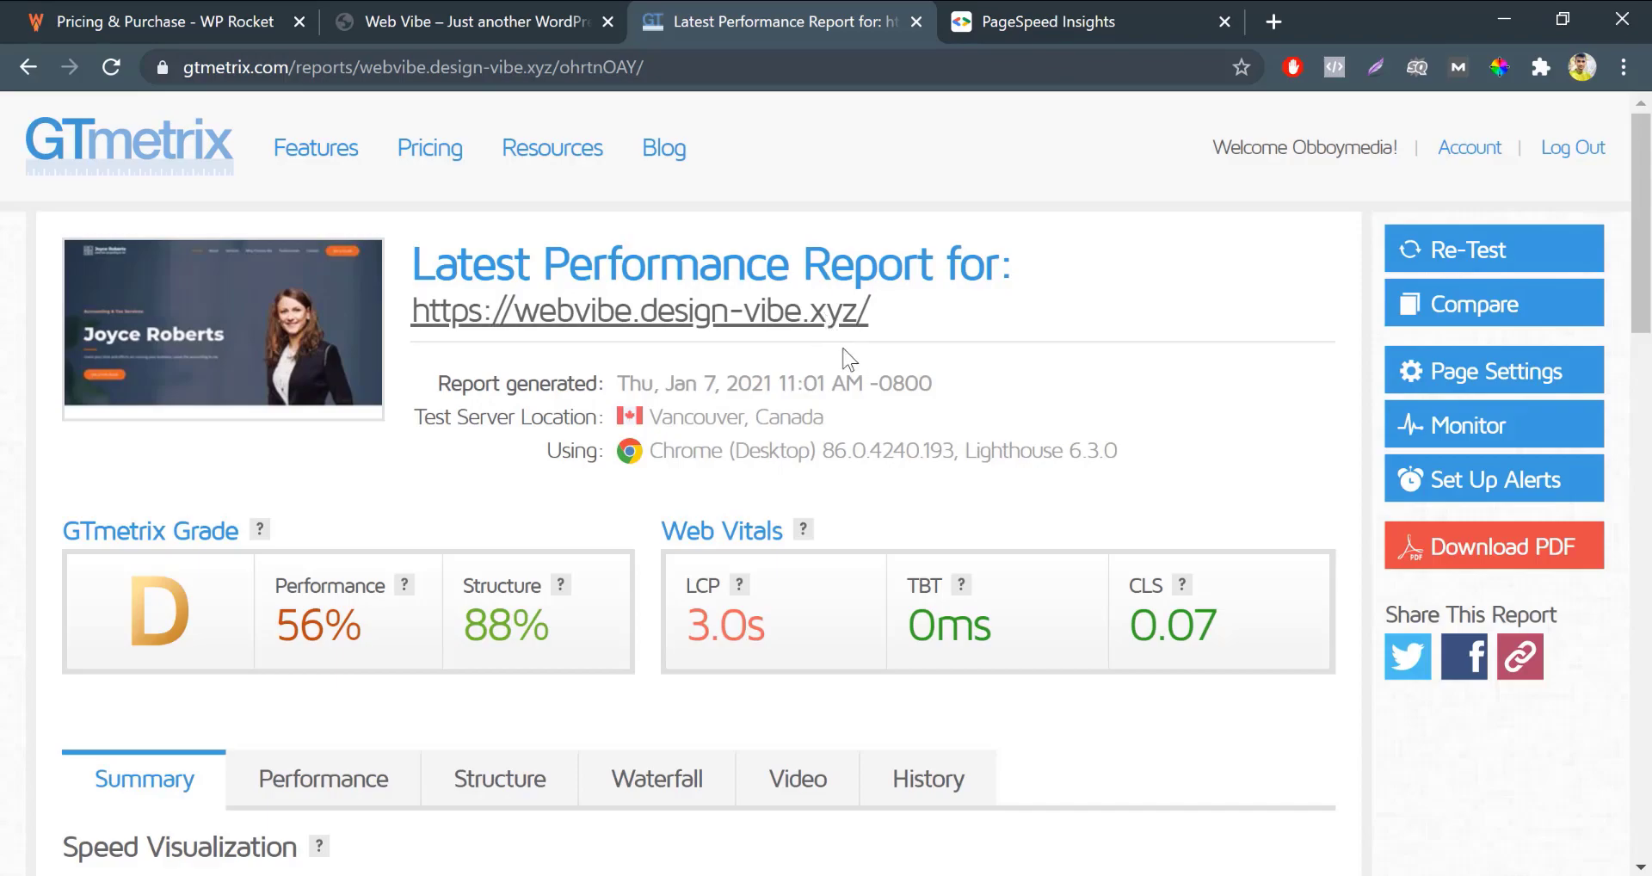
pyautogui.click(1142, 8)
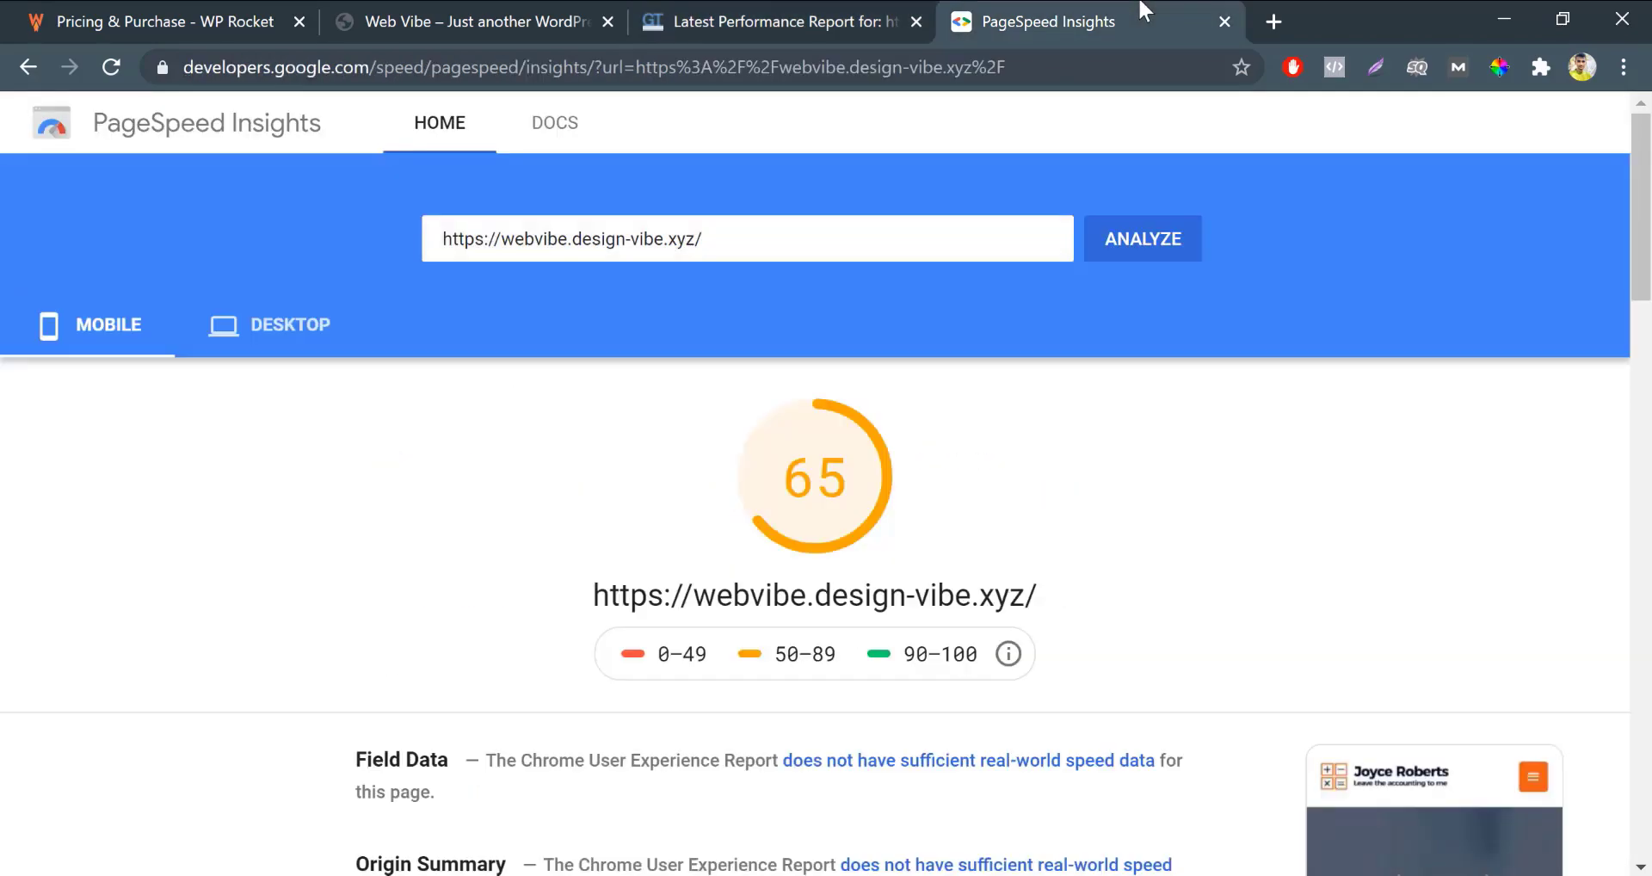
pyautogui.click(673, 39)
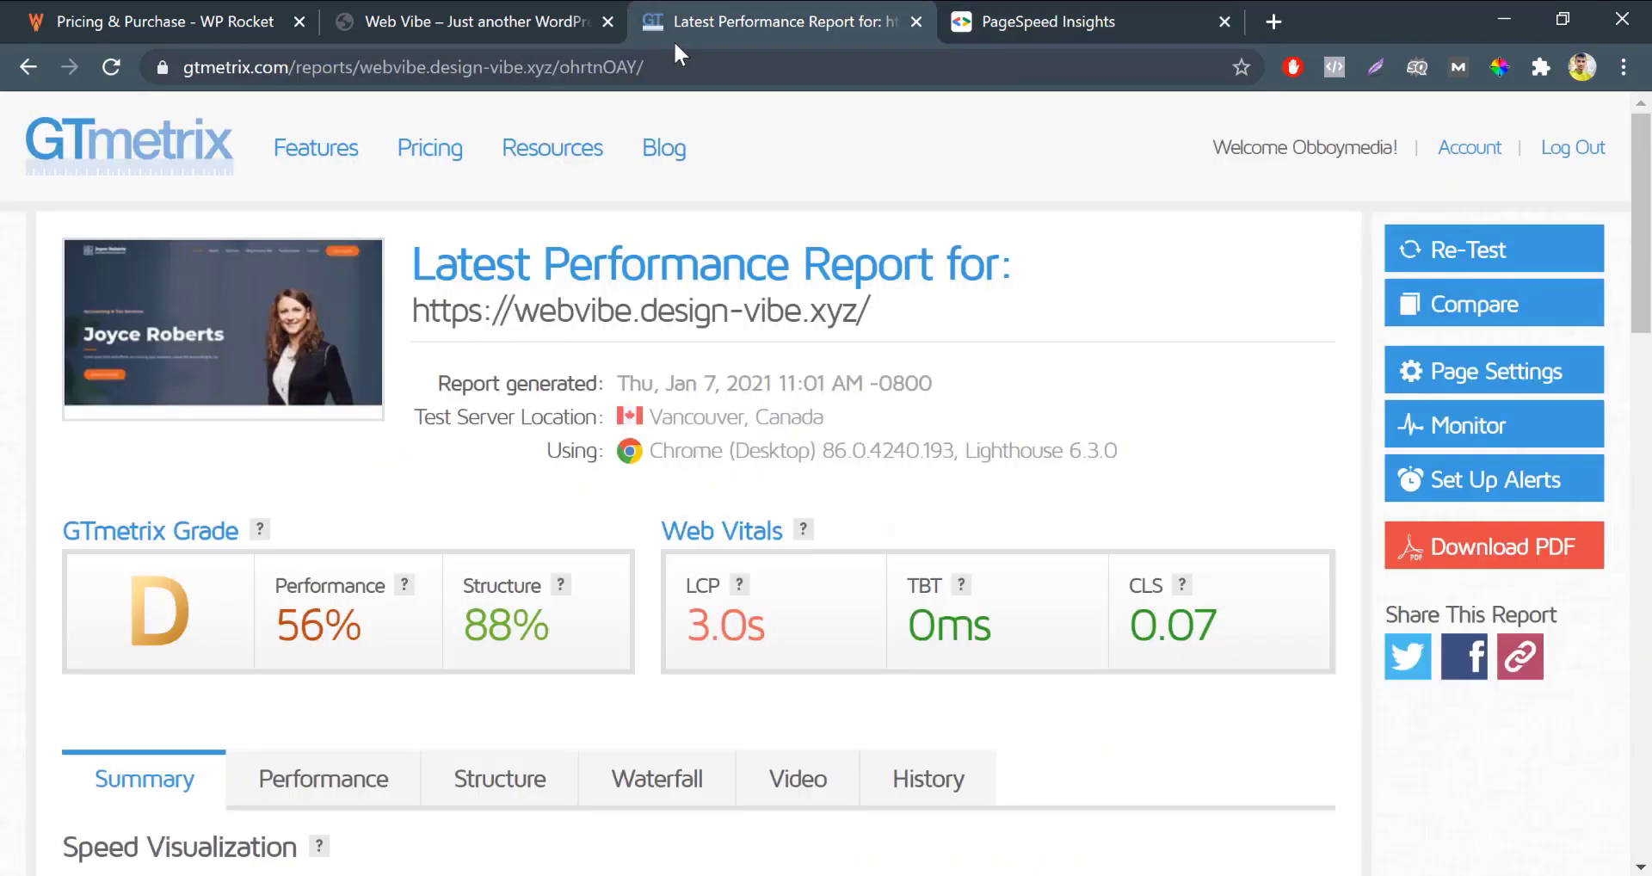
# Examine the GTmetrix speed visualization and the page details for fully loaded time, total page size and total page requests
pyautogui.scroll(-2, 703, 348)
pyautogui.scroll(-3, 703, 349)
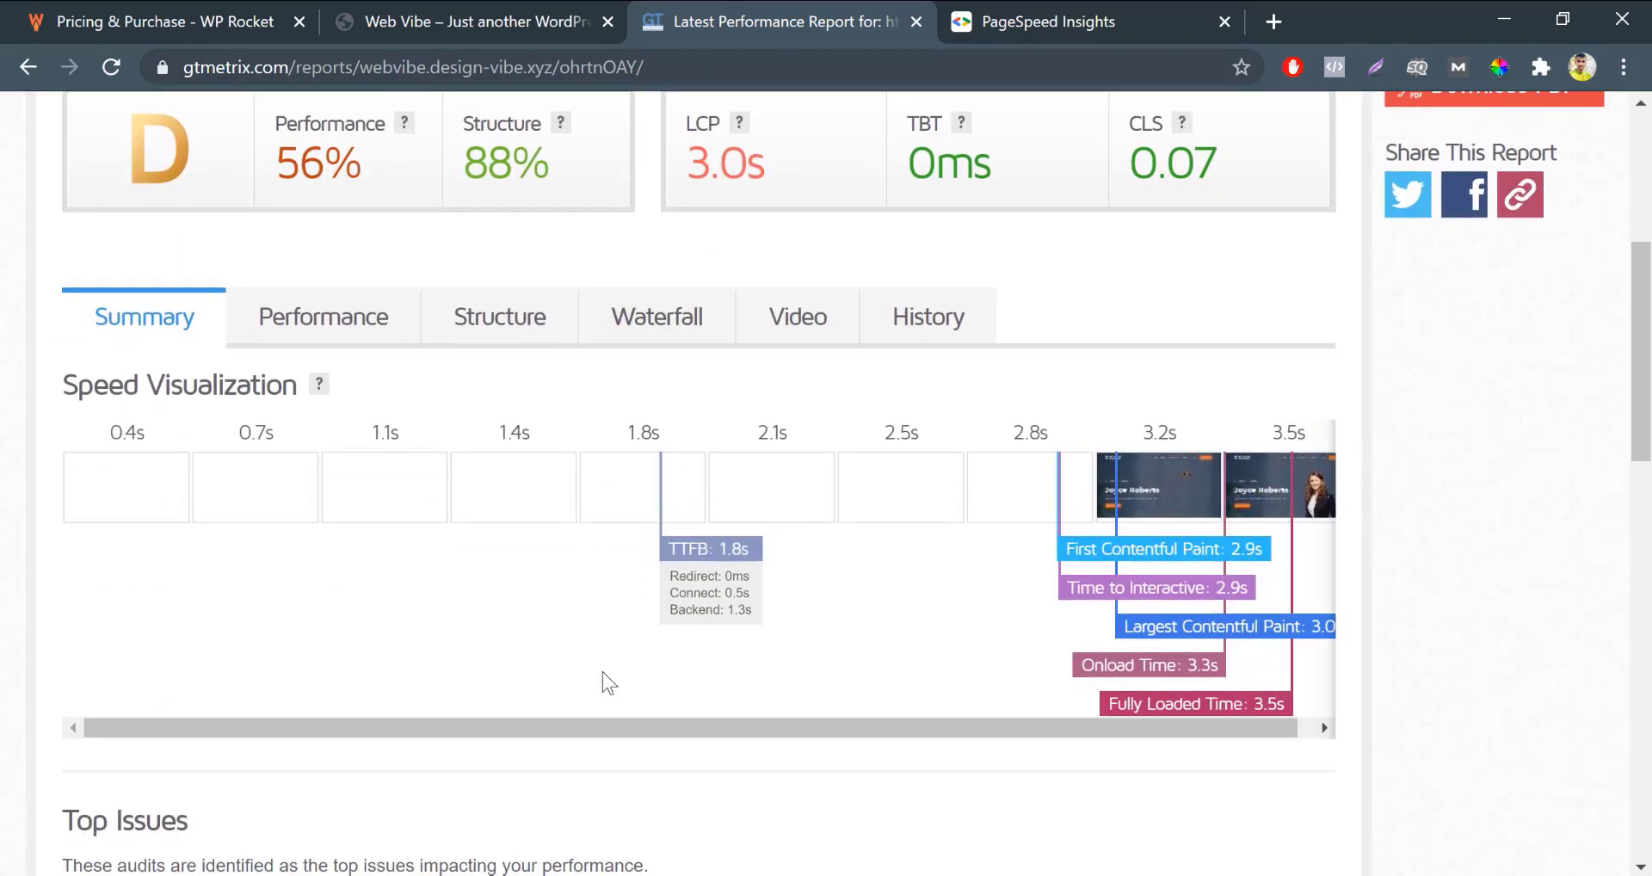
pyautogui.scroll(-15, 608, 682)
pyautogui.scroll(3, 295, 571)
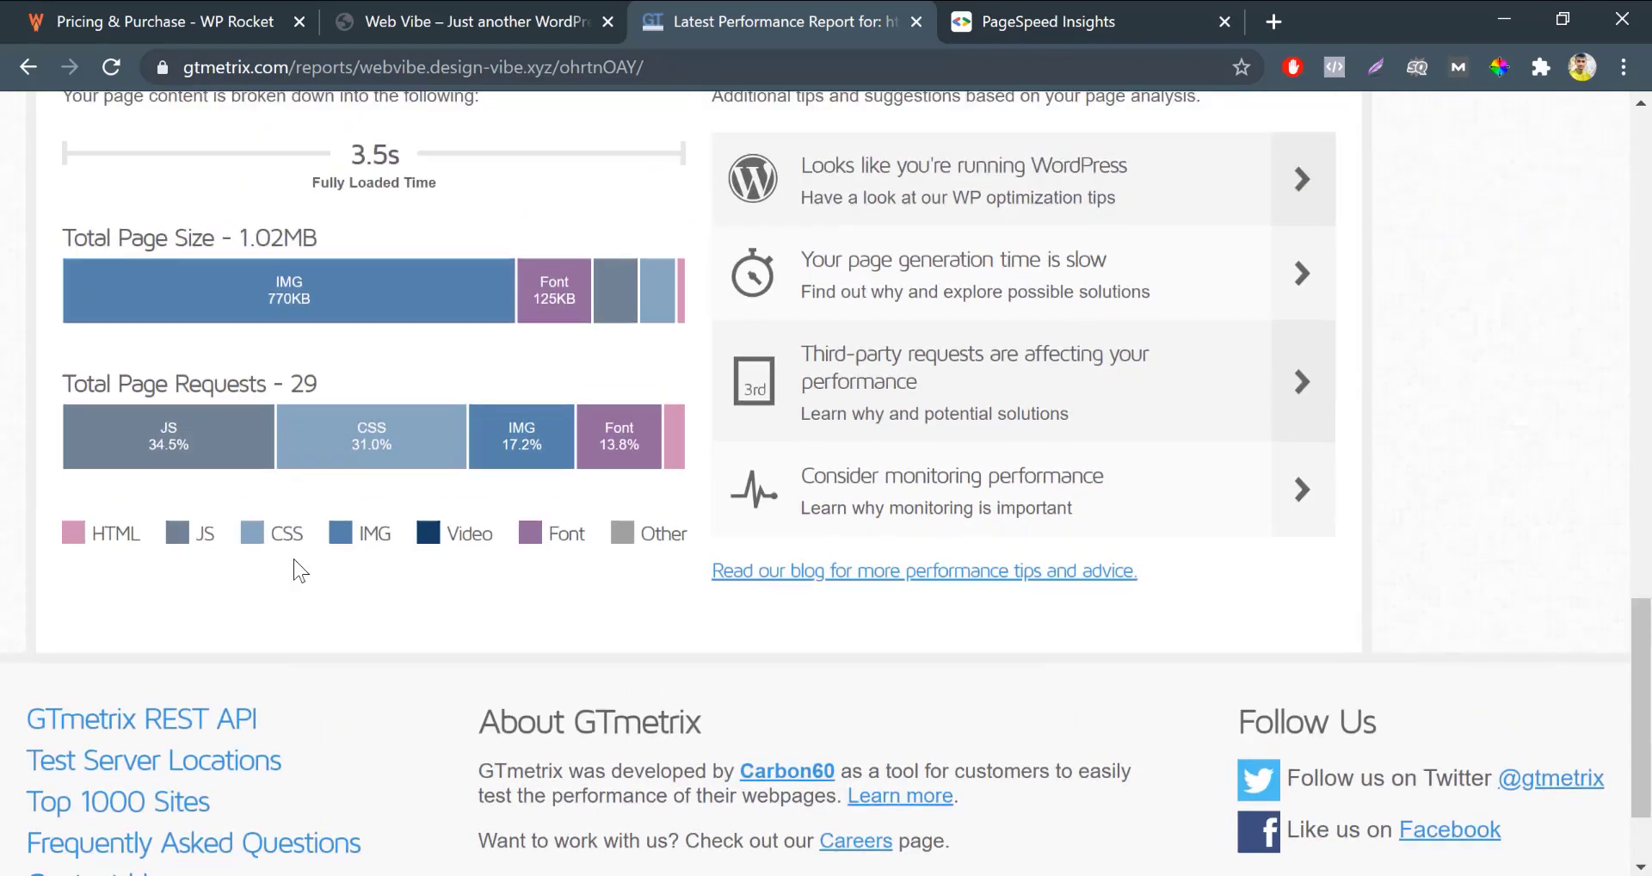
pyautogui.moveTo(350, 293); pyautogui.dragTo(406, 303)
pyautogui.click(281, 331)
pyautogui.moveTo(230, 371); pyautogui.dragTo(336, 411)
pyautogui.click(284, 508)
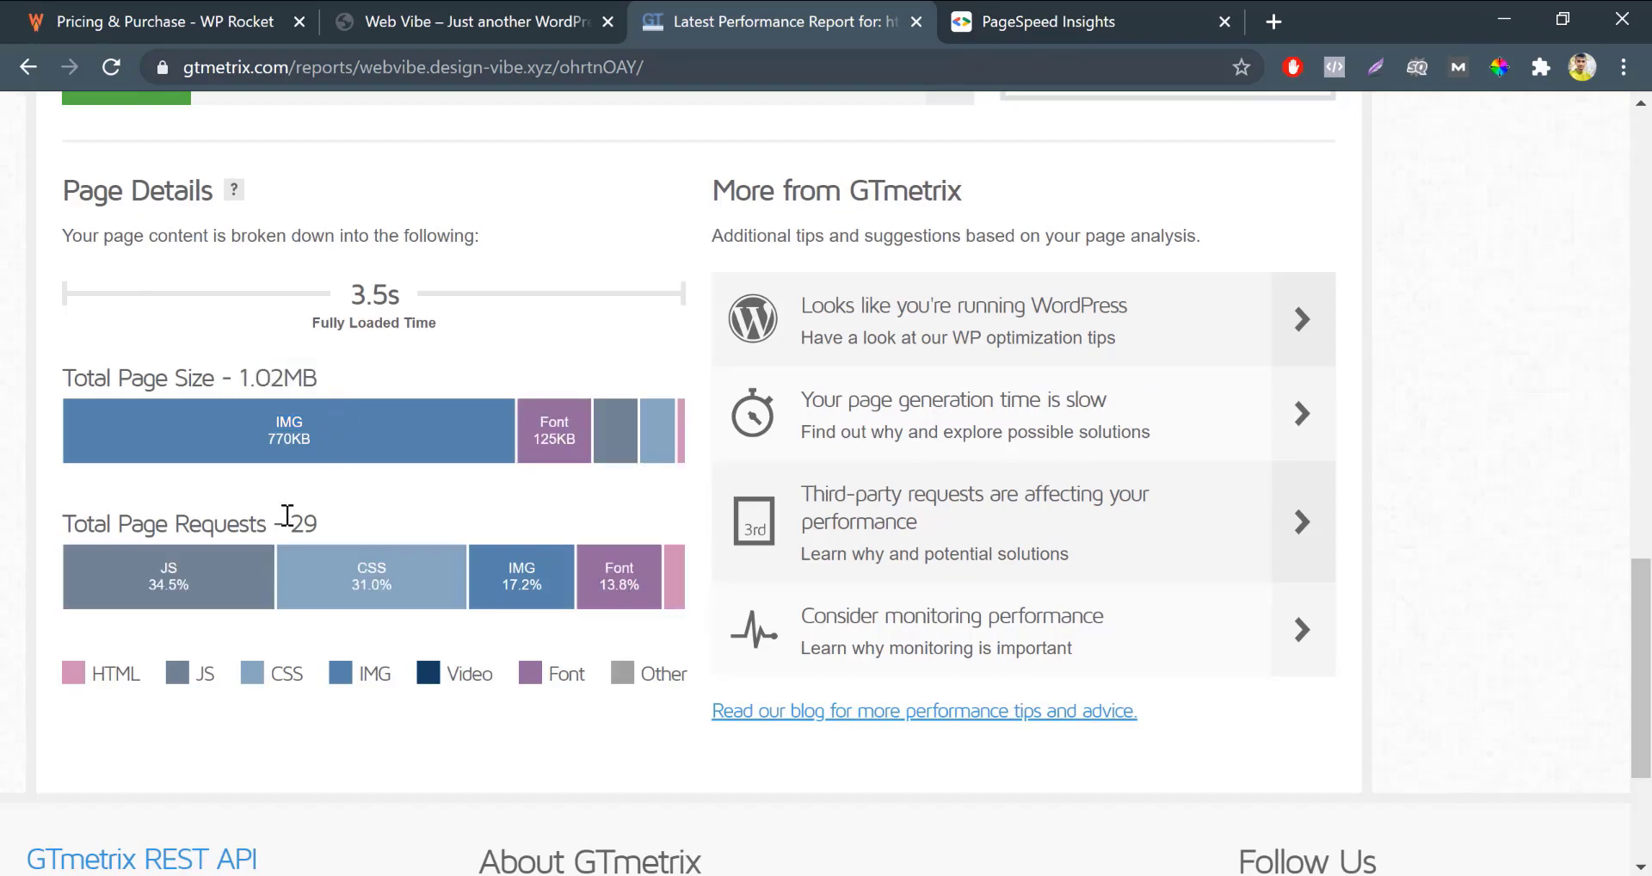
pyautogui.moveTo(291, 519); pyautogui.dragTo(334, 533)
pyautogui.click(34, 536)
# Inspect the report's top issues, expand the "Reduce initial server response time" audit, and return to the overall grades
pyautogui.scroll(6, 34, 536)
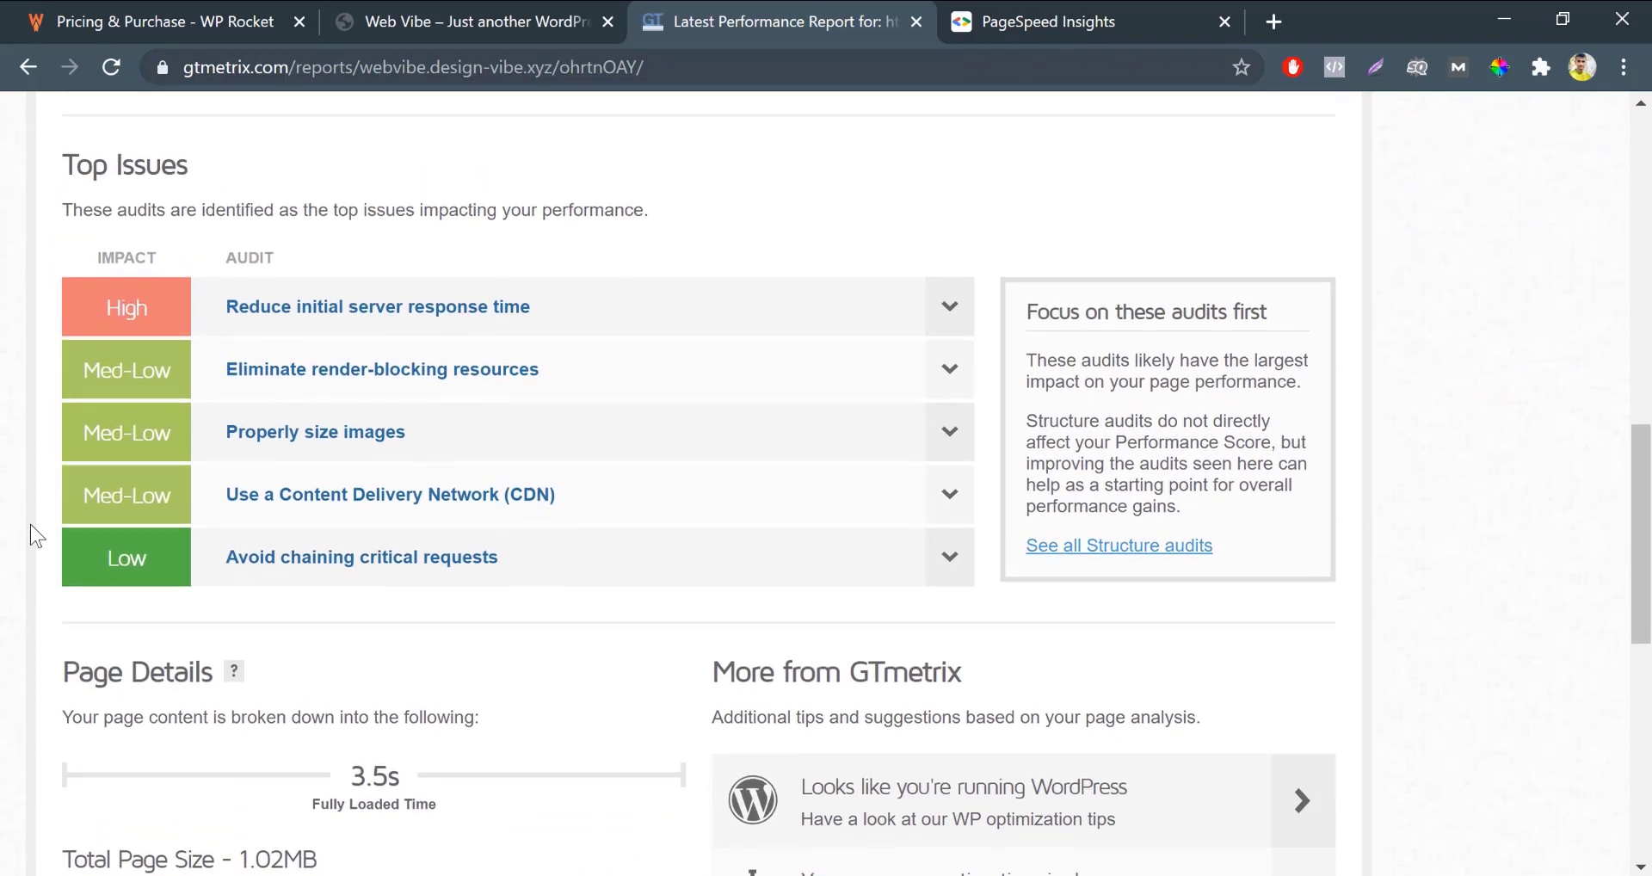
pyautogui.scroll(3, 29, 524)
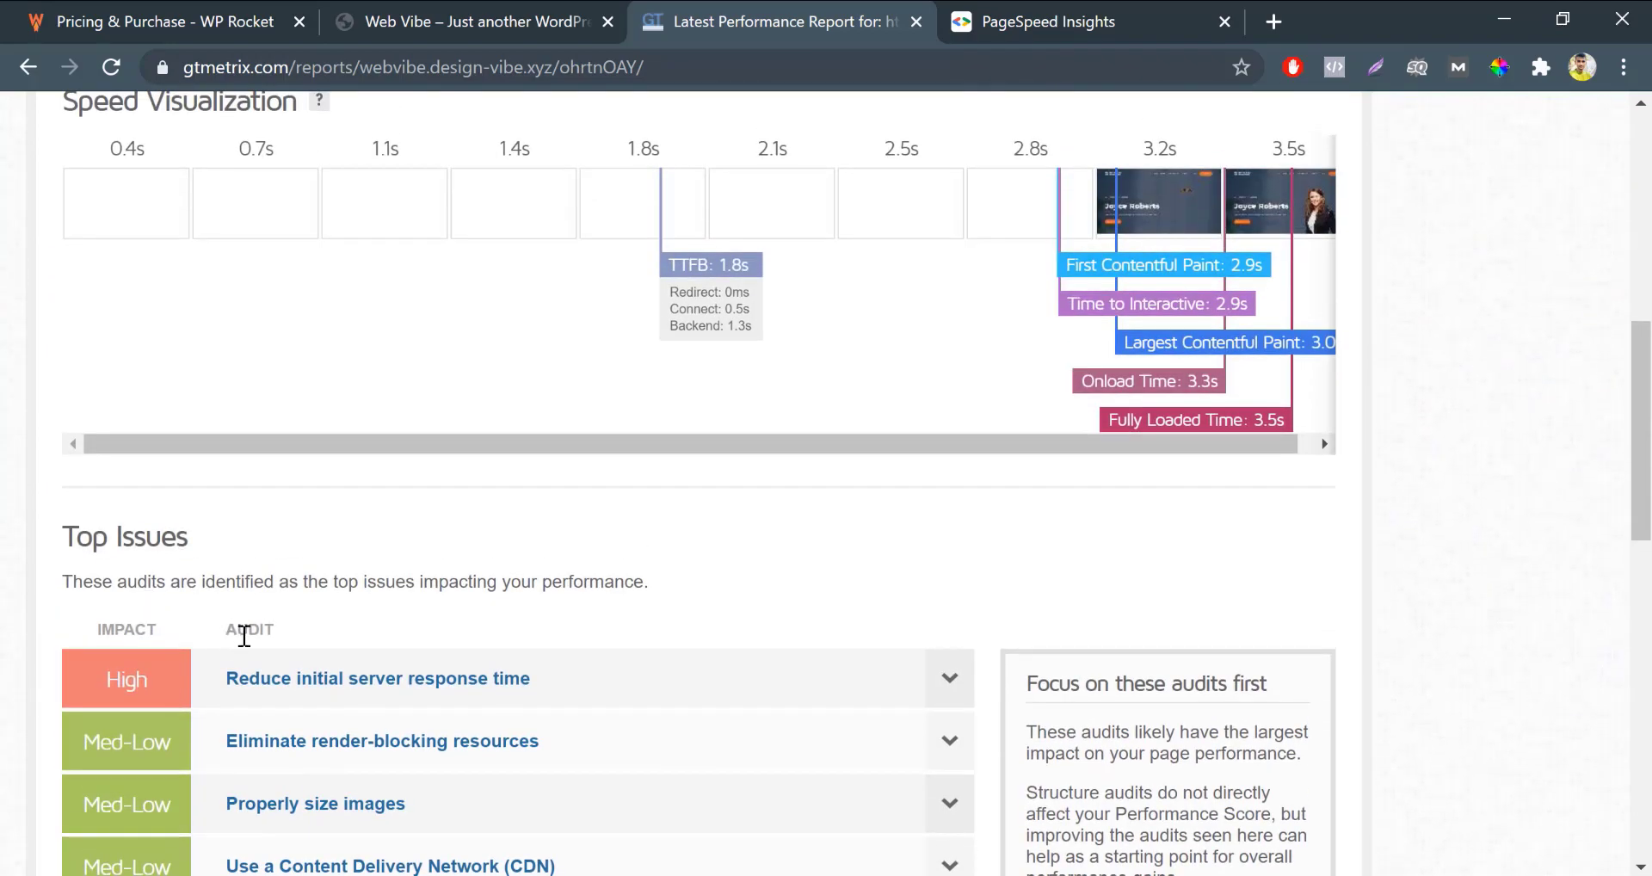
pyautogui.scroll(-1, 244, 635)
pyautogui.click(405, 598)
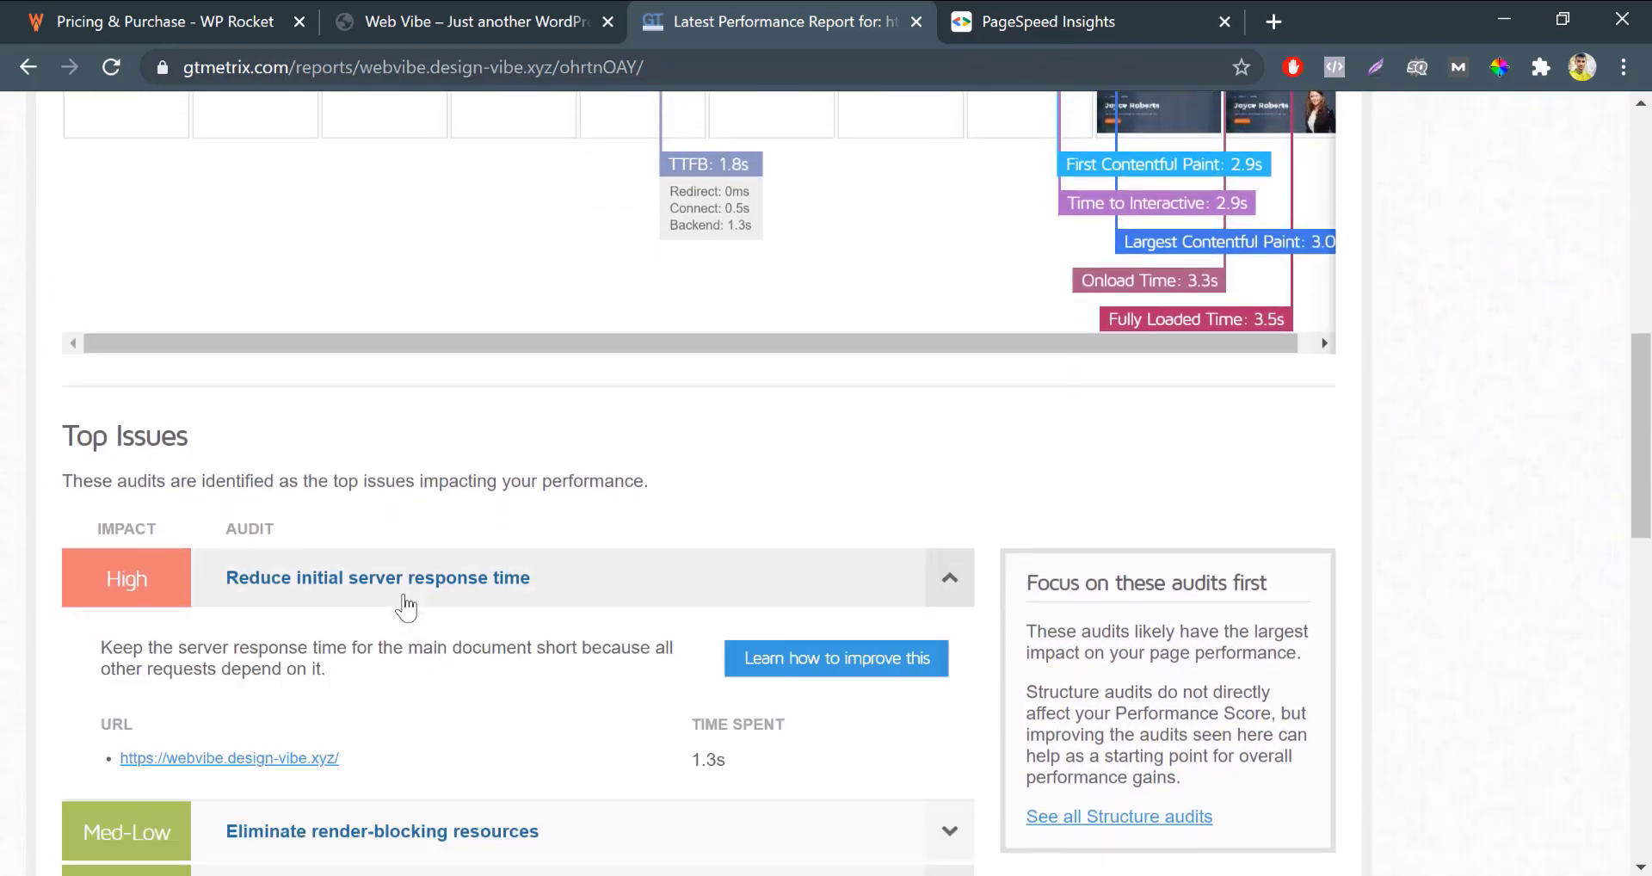
pyautogui.click(406, 606)
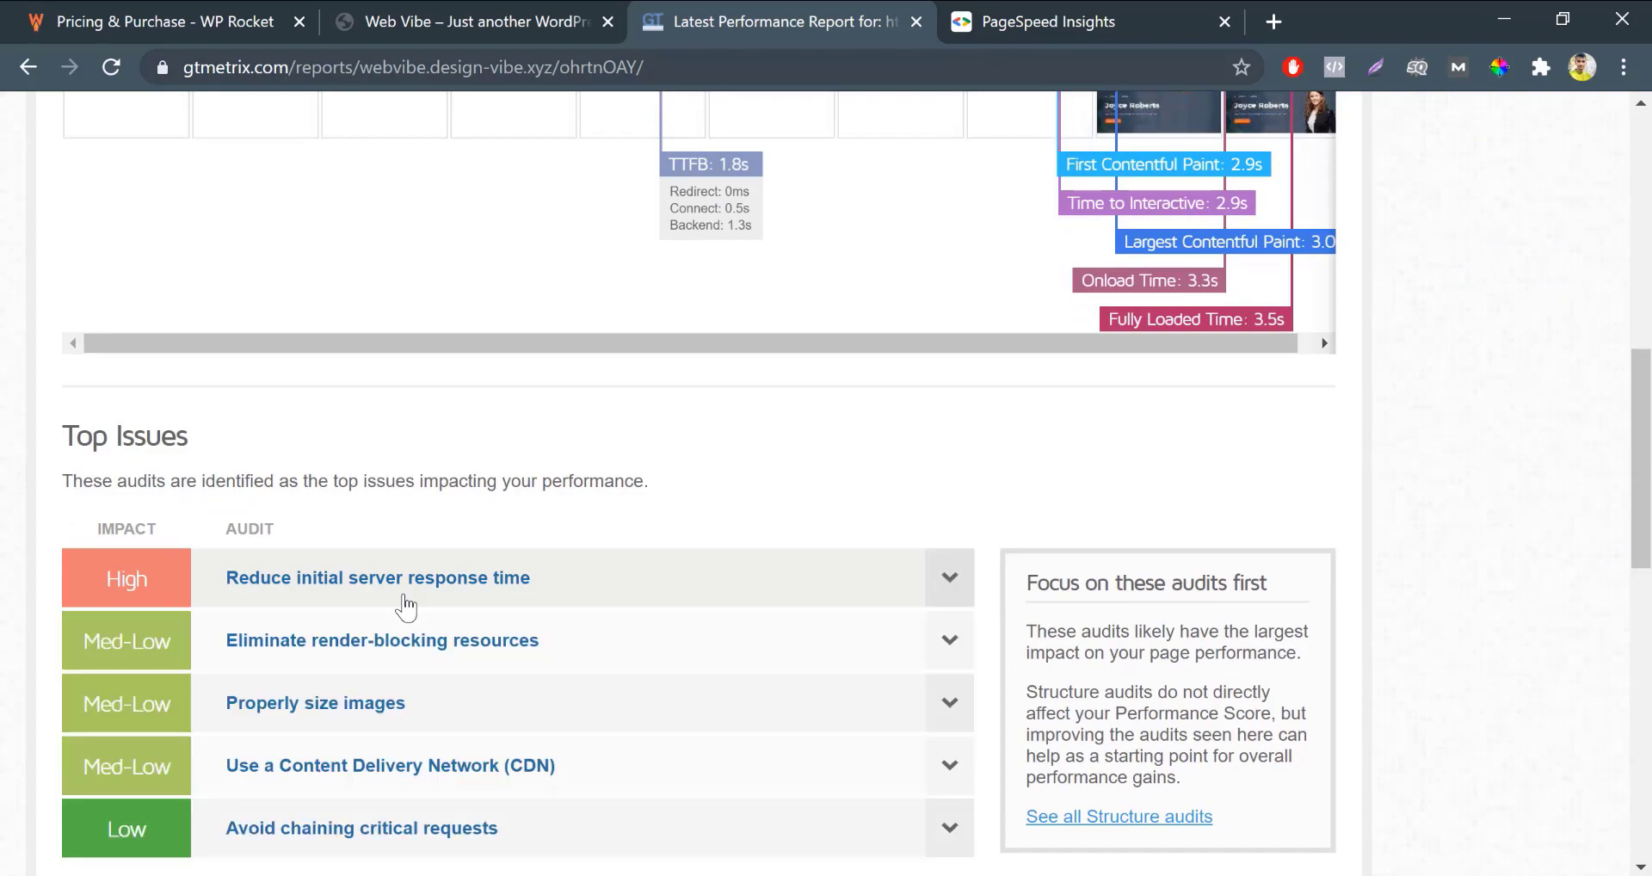
pyautogui.click(362, 585)
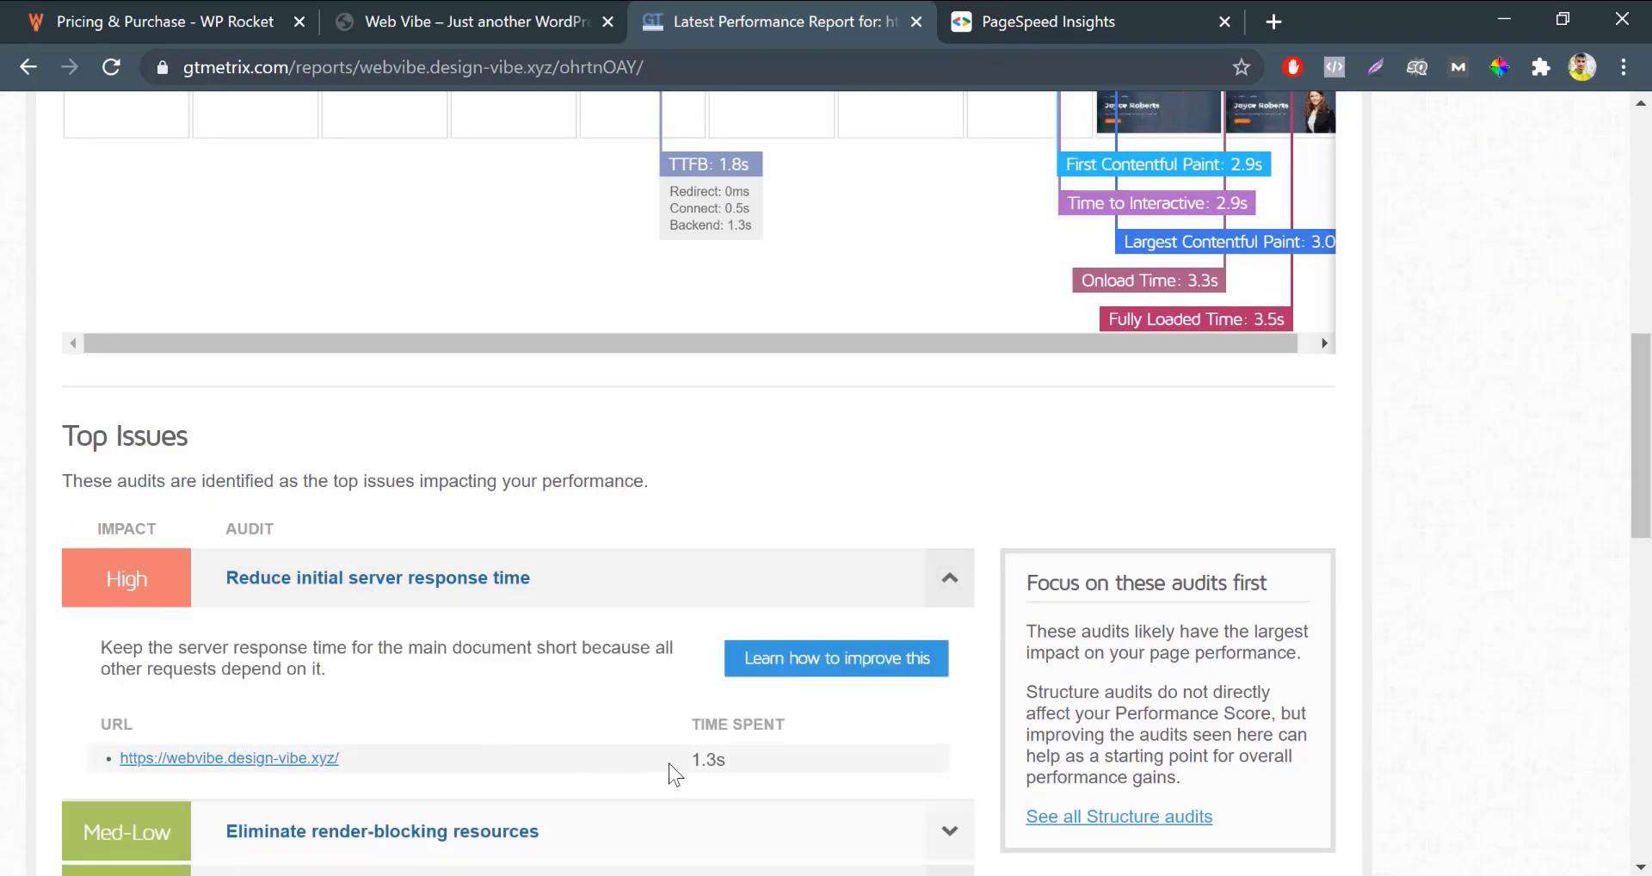
pyautogui.scroll(15, 675, 774)
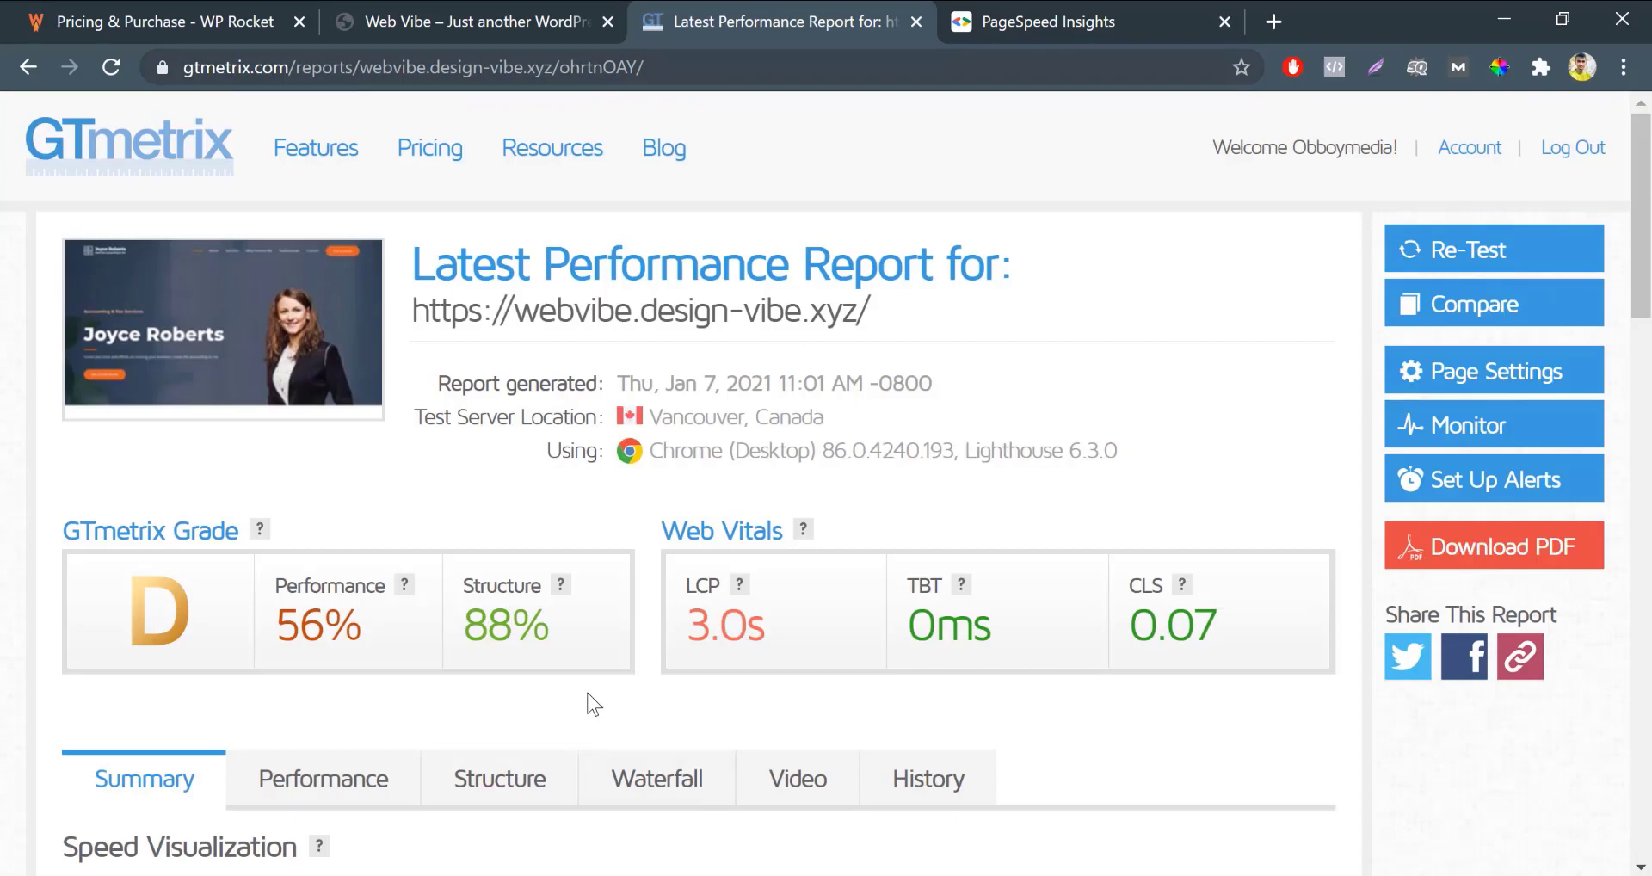
# Inspect the waterfall chart of the GTmetrix report and return to its summary
pyautogui.click(660, 779)
pyautogui.scroll(-7, 480, 700)
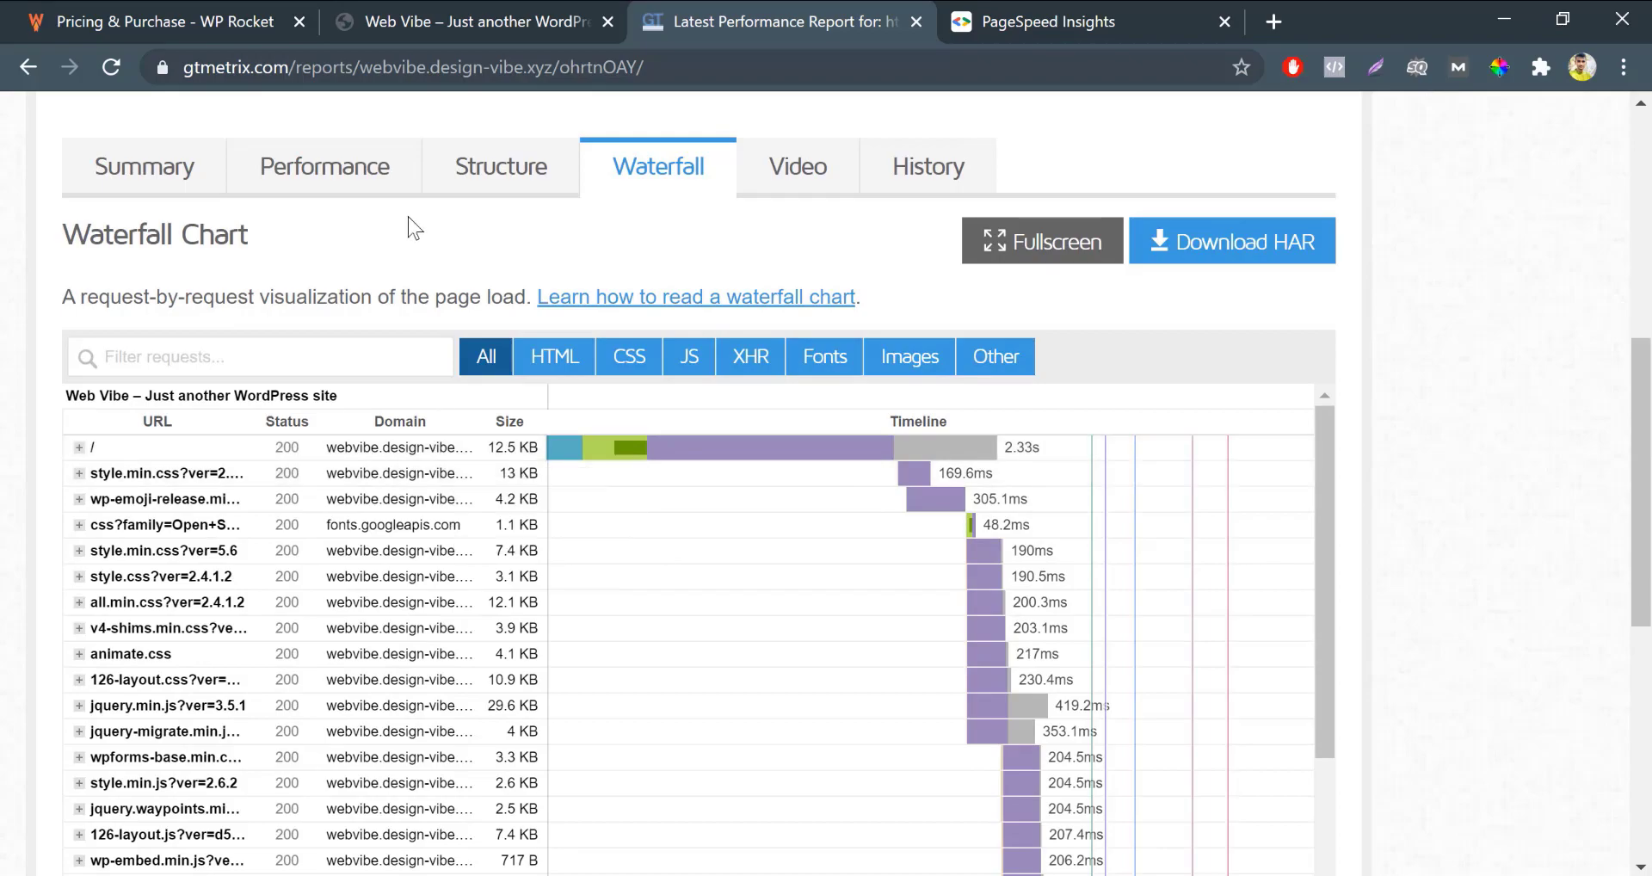
pyautogui.click(168, 172)
pyautogui.scroll(7, 333, 196)
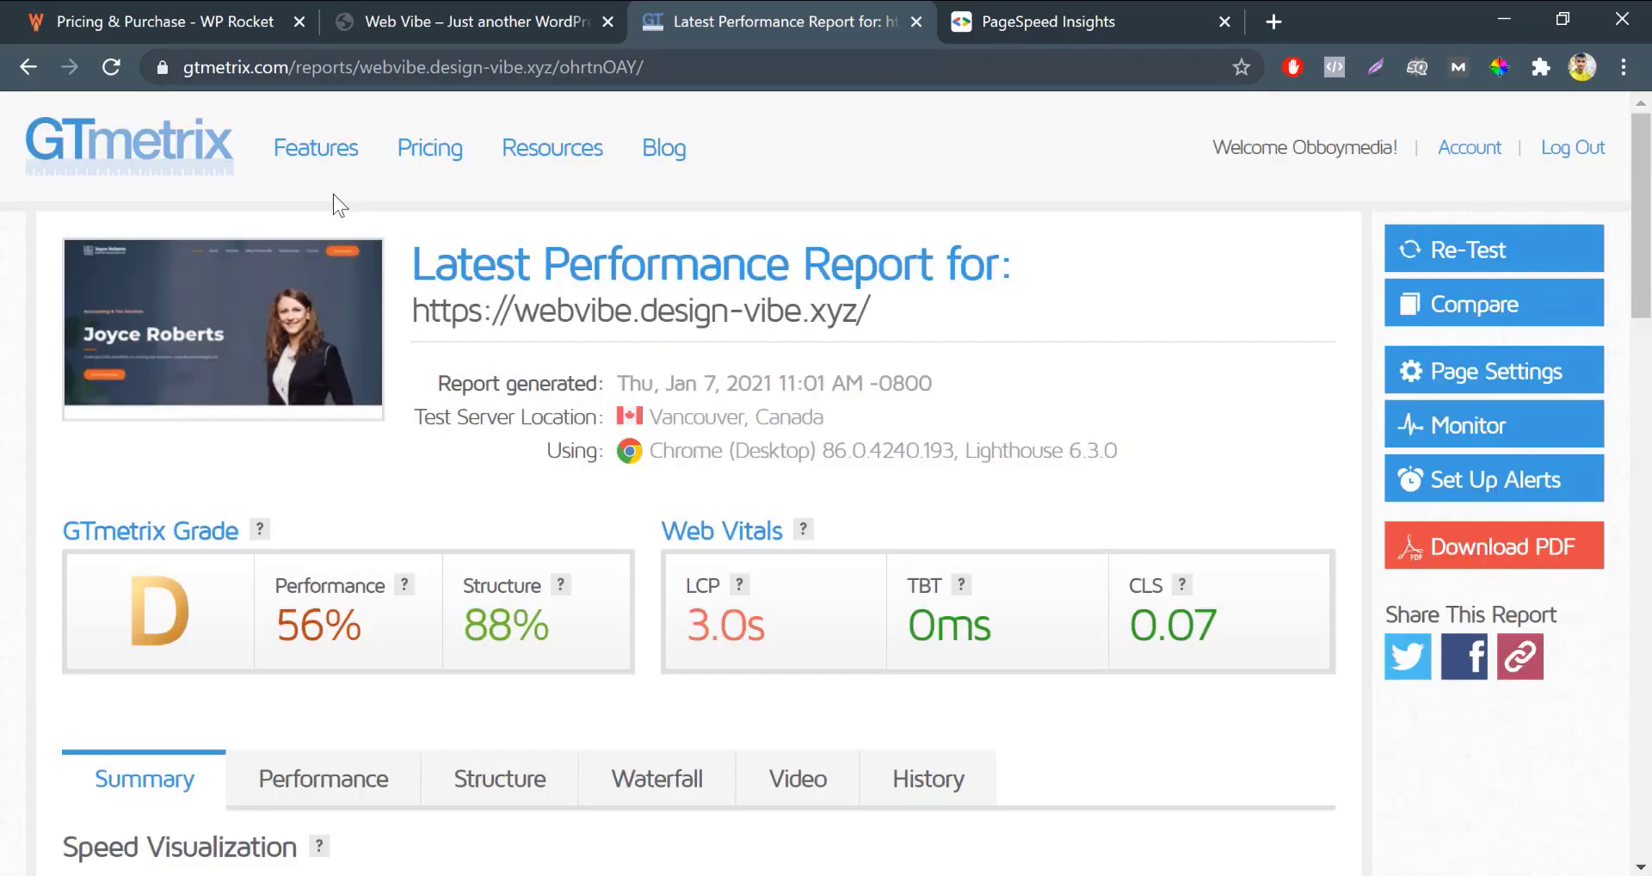
# Examine the PageSpeed Insights mobile lab data, opportunities and diagnostics, and compare the mobile score with the desktop score
pyautogui.click(1043, 12)
pyautogui.scroll(-8, 297, 558)
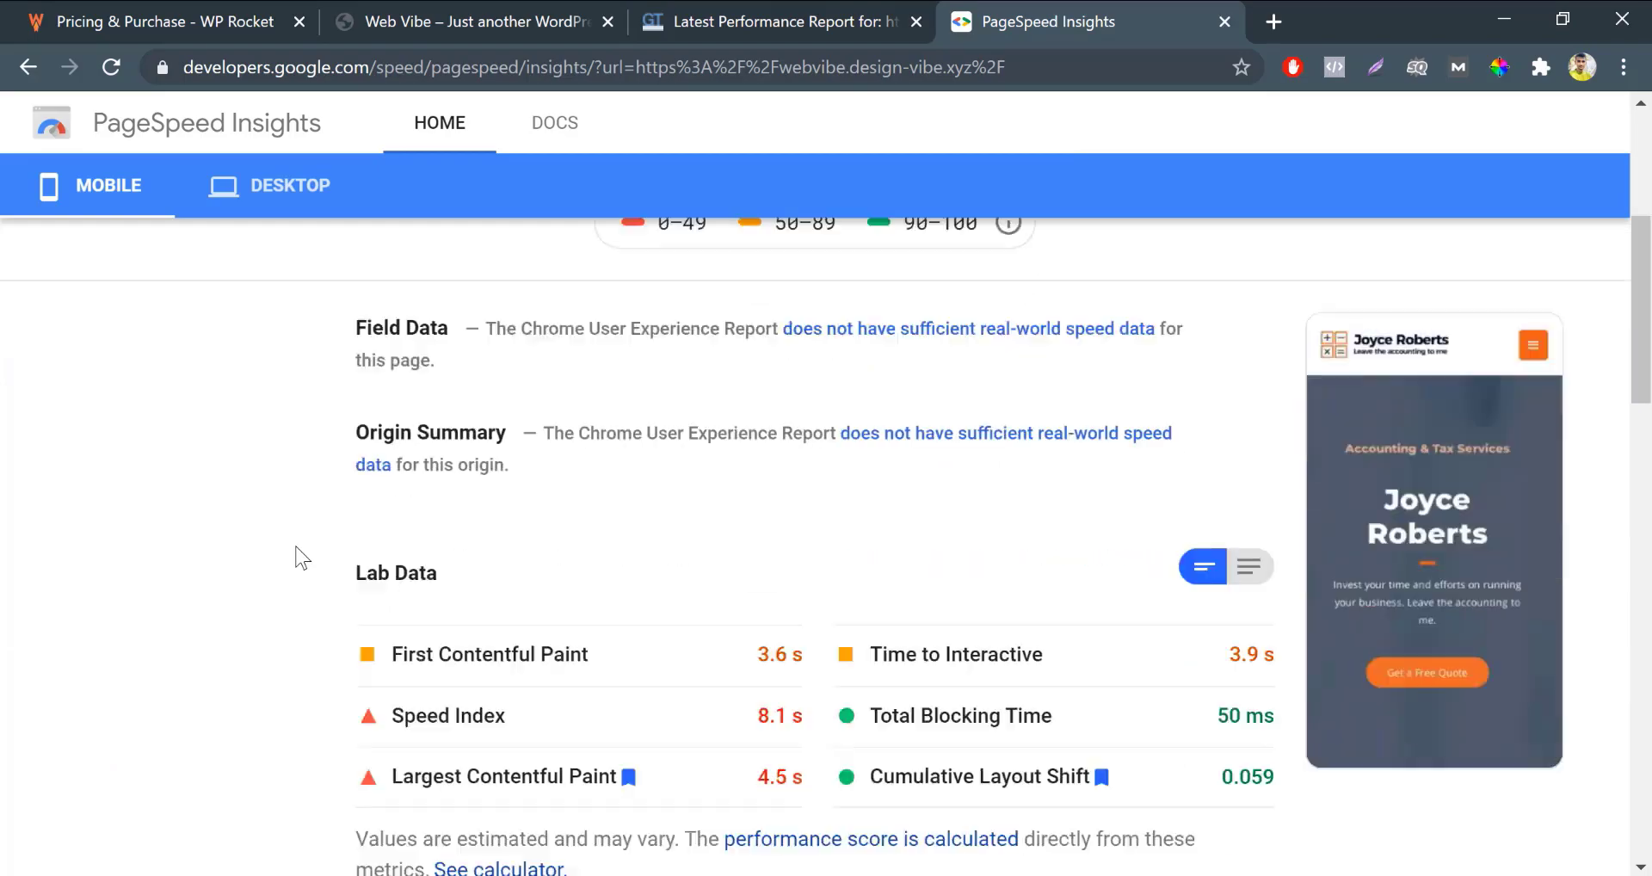
pyautogui.scroll(4, 297, 557)
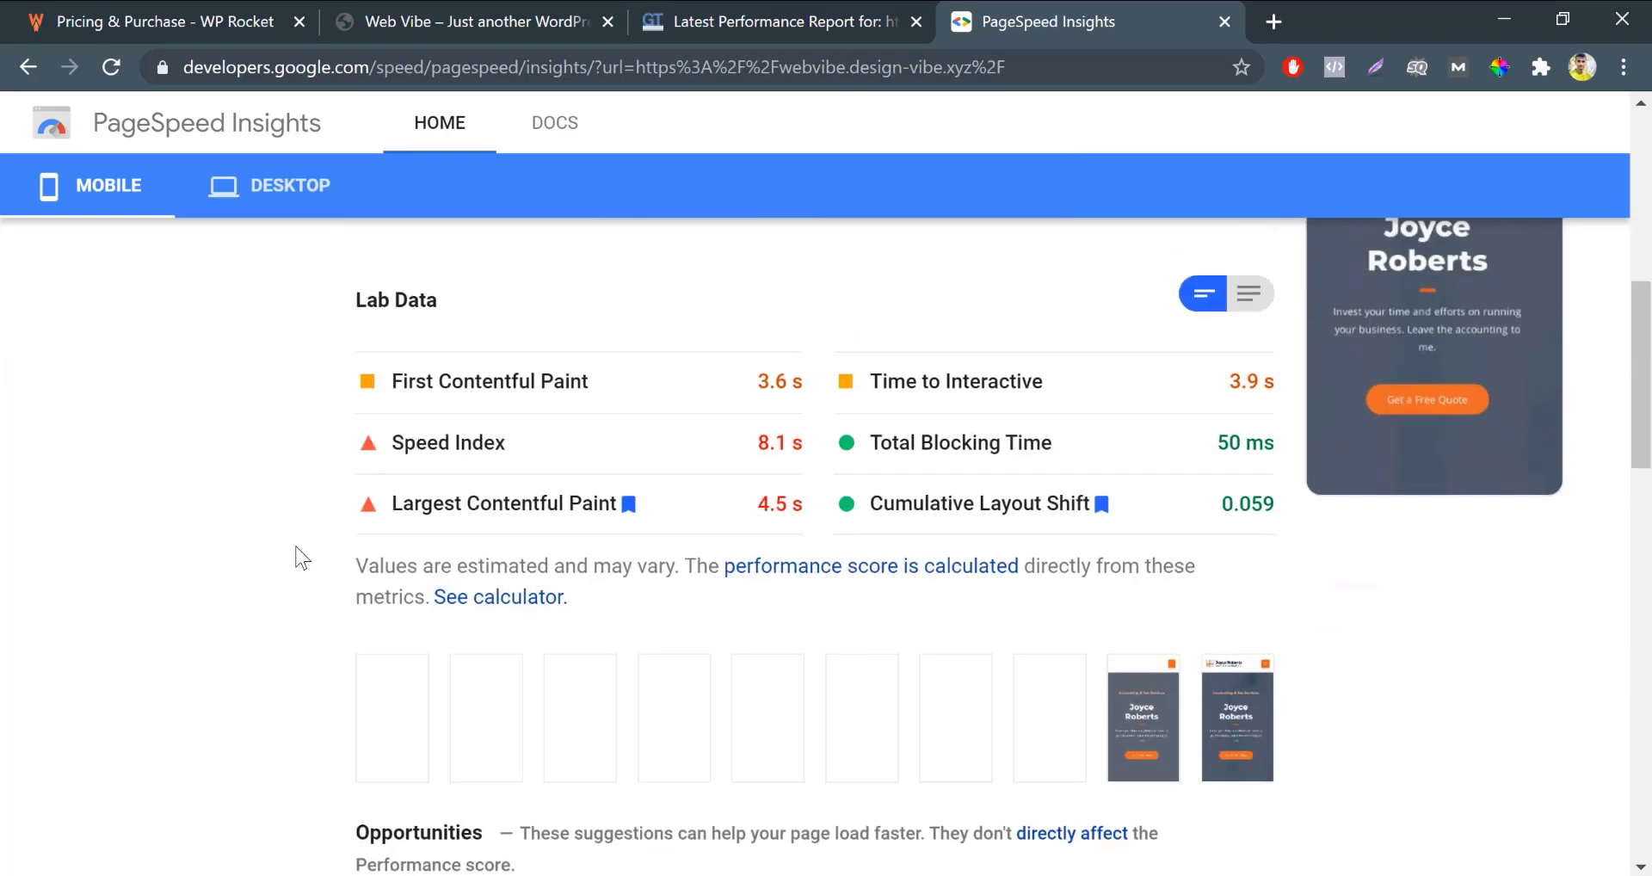
pyautogui.scroll(-1, 297, 557)
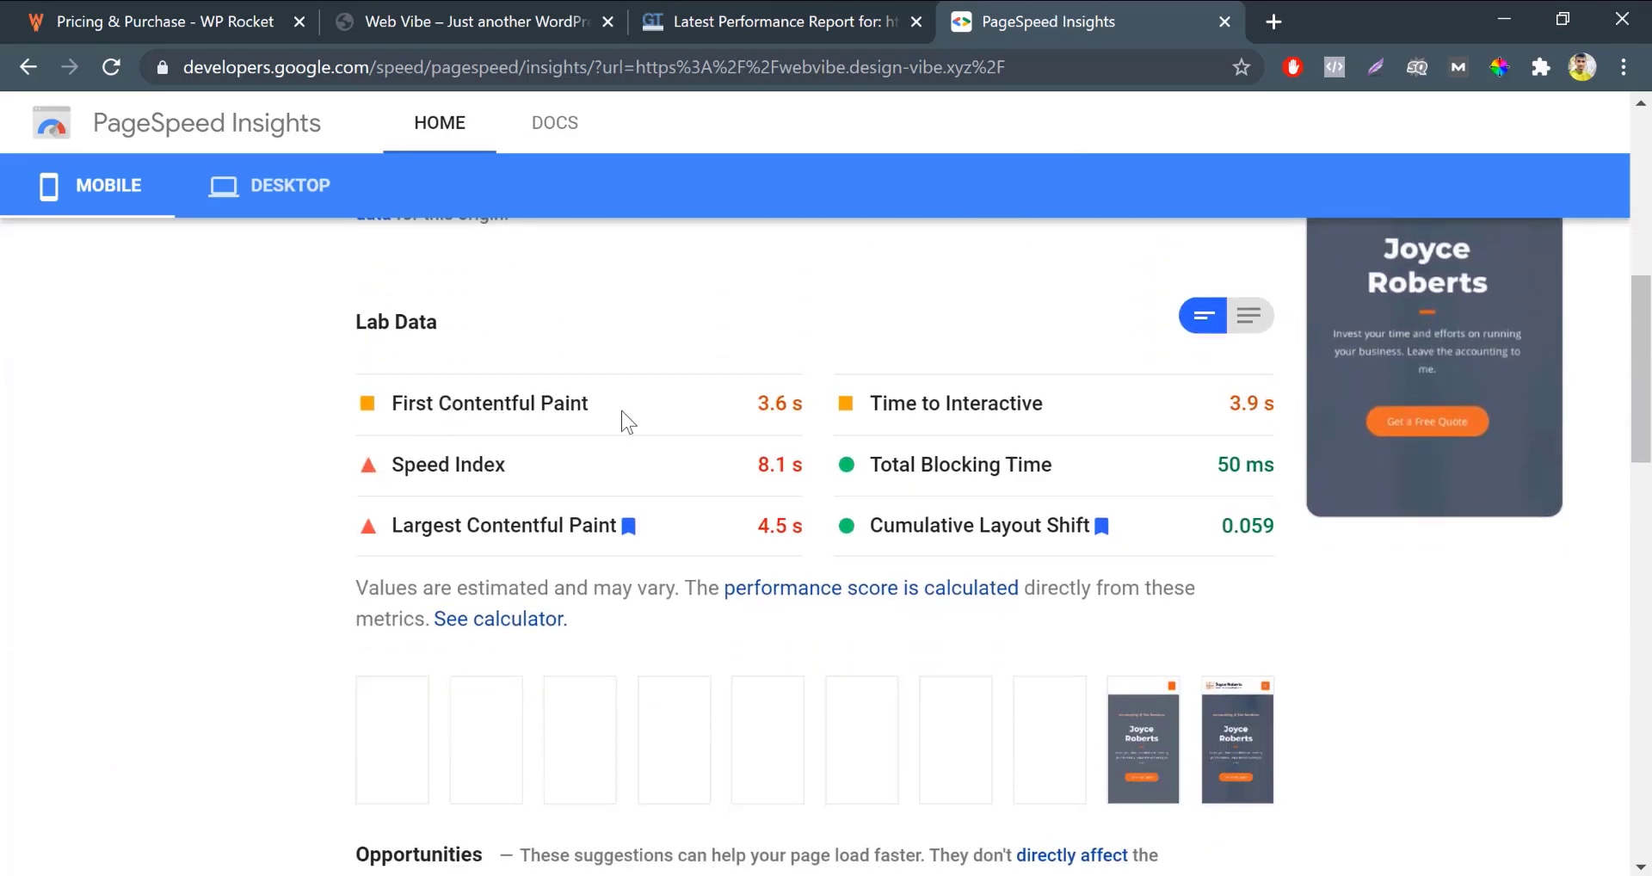
pyautogui.scroll(-1, 637, 422)
pyautogui.scroll(-6, 637, 422)
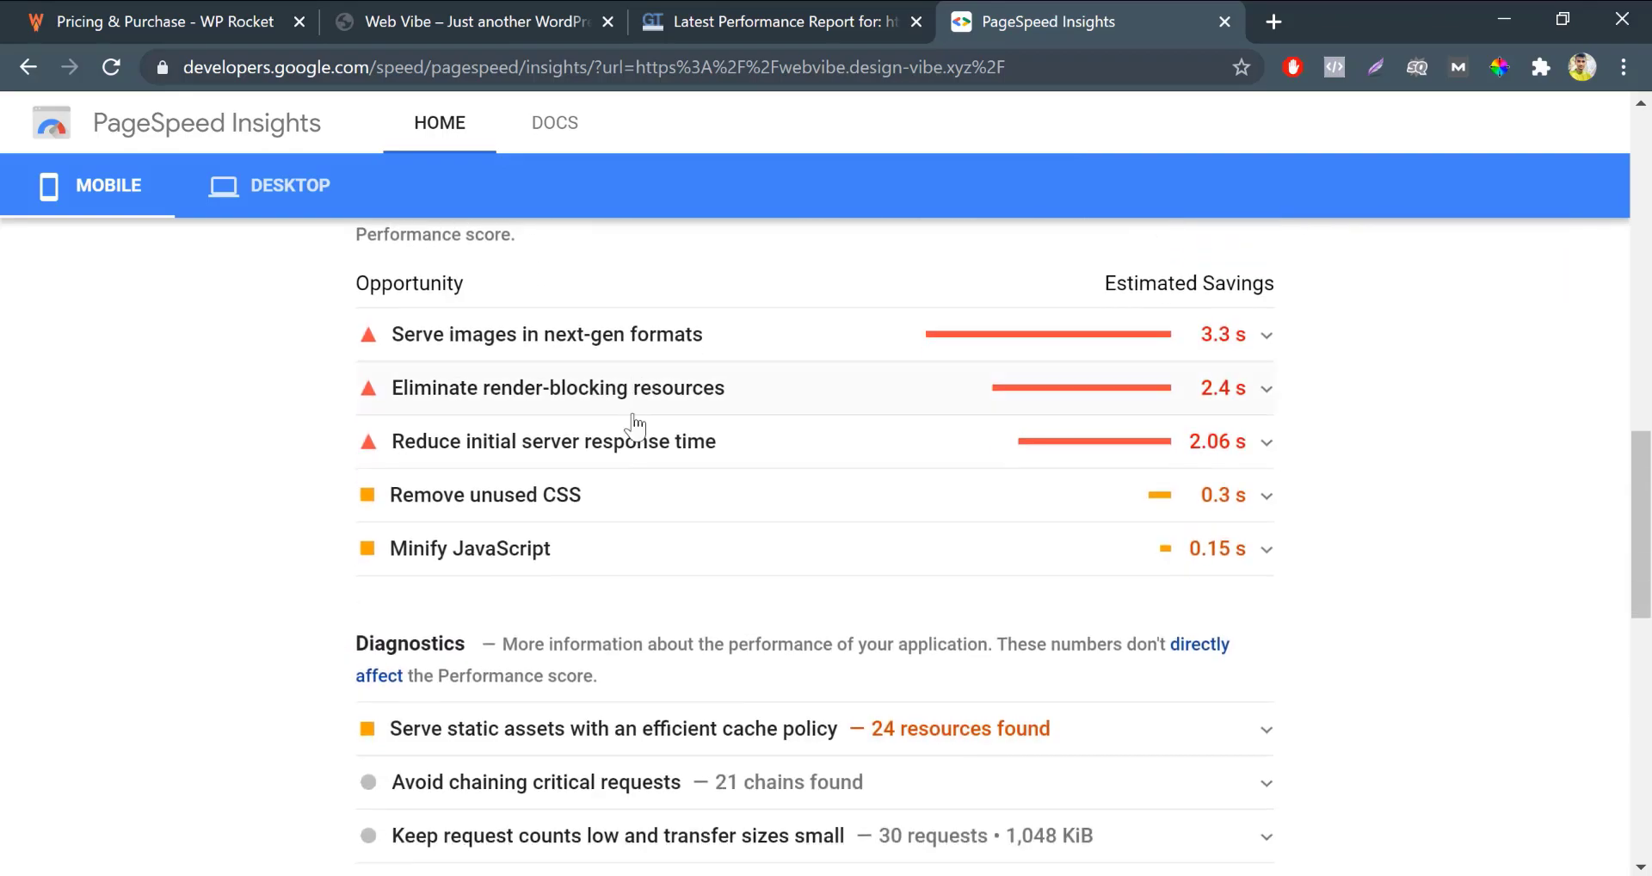
pyautogui.scroll(-4, 517, 521)
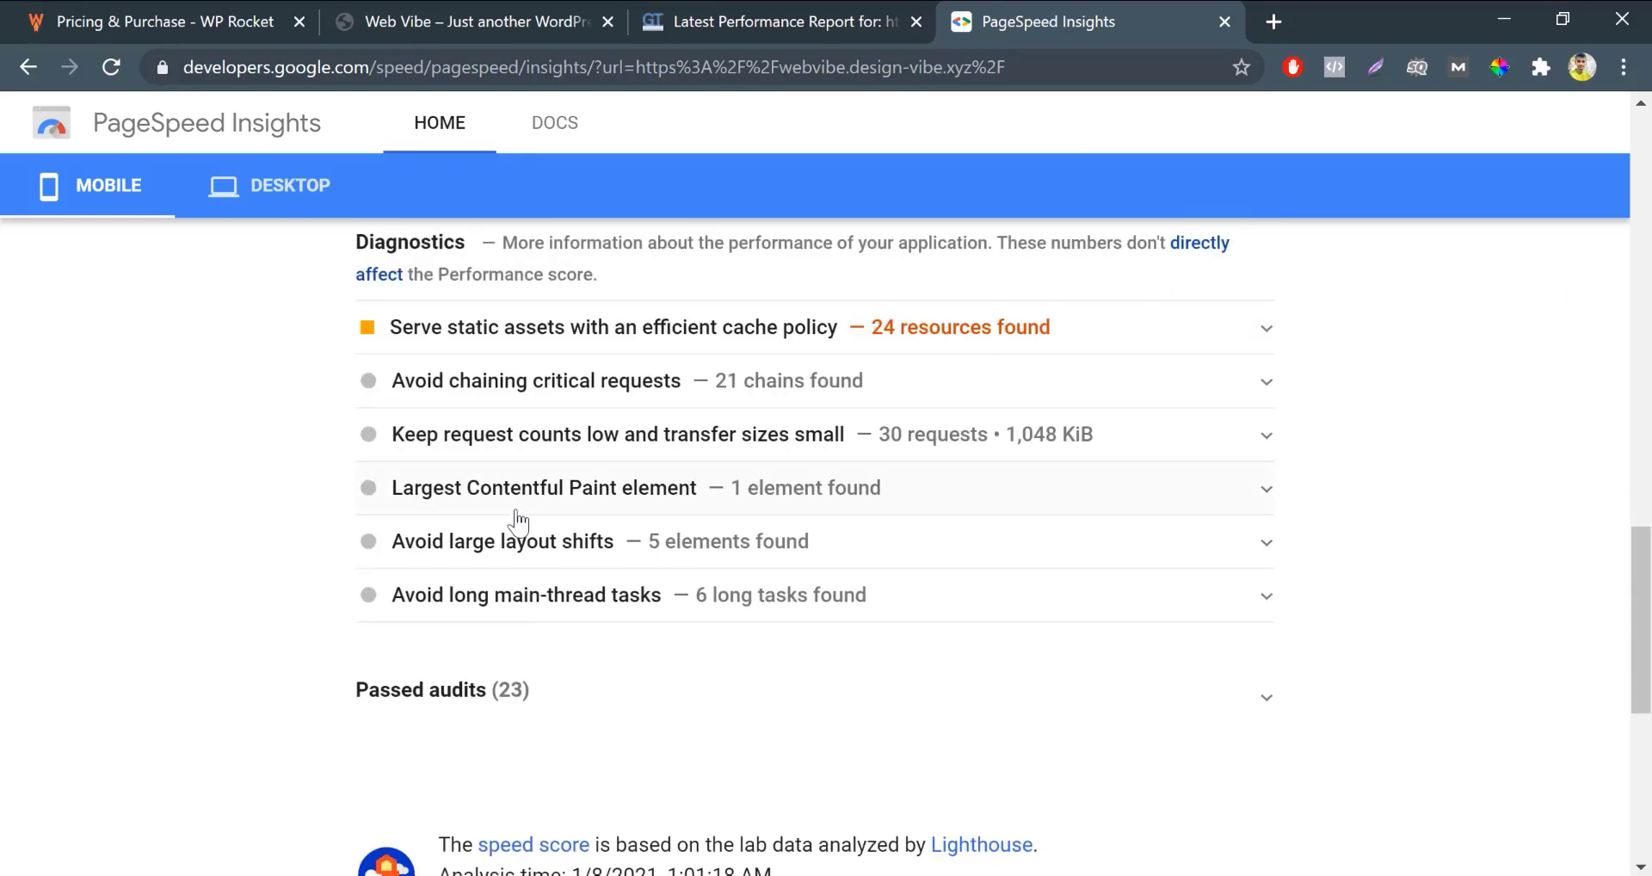
pyautogui.scroll(10, 517, 521)
pyautogui.scroll(3, 517, 521)
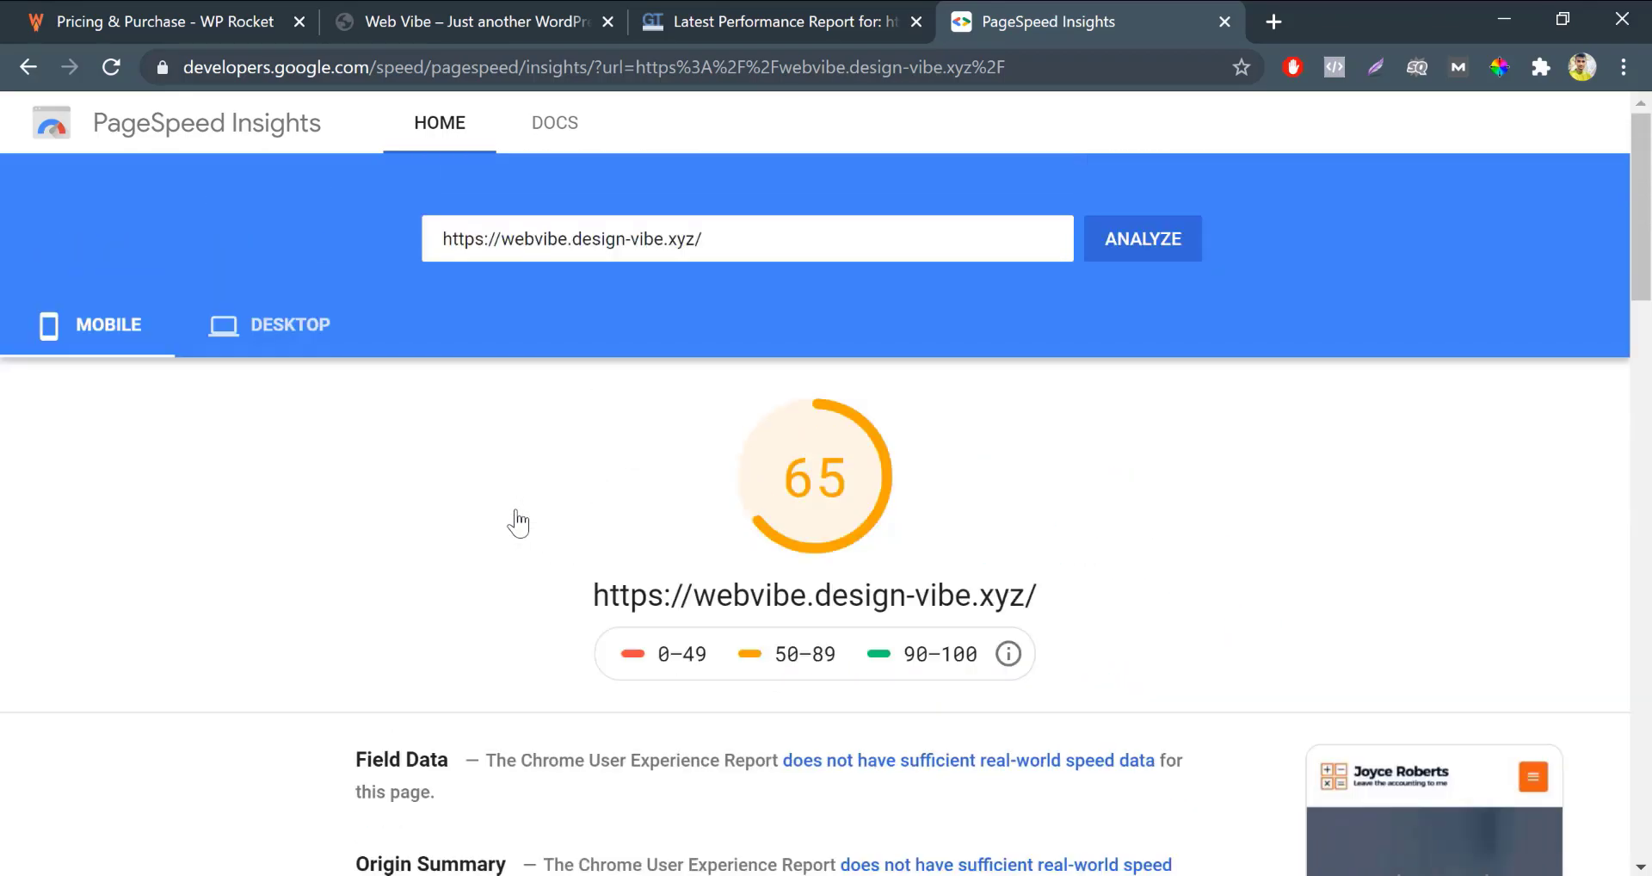
pyautogui.click(275, 344)
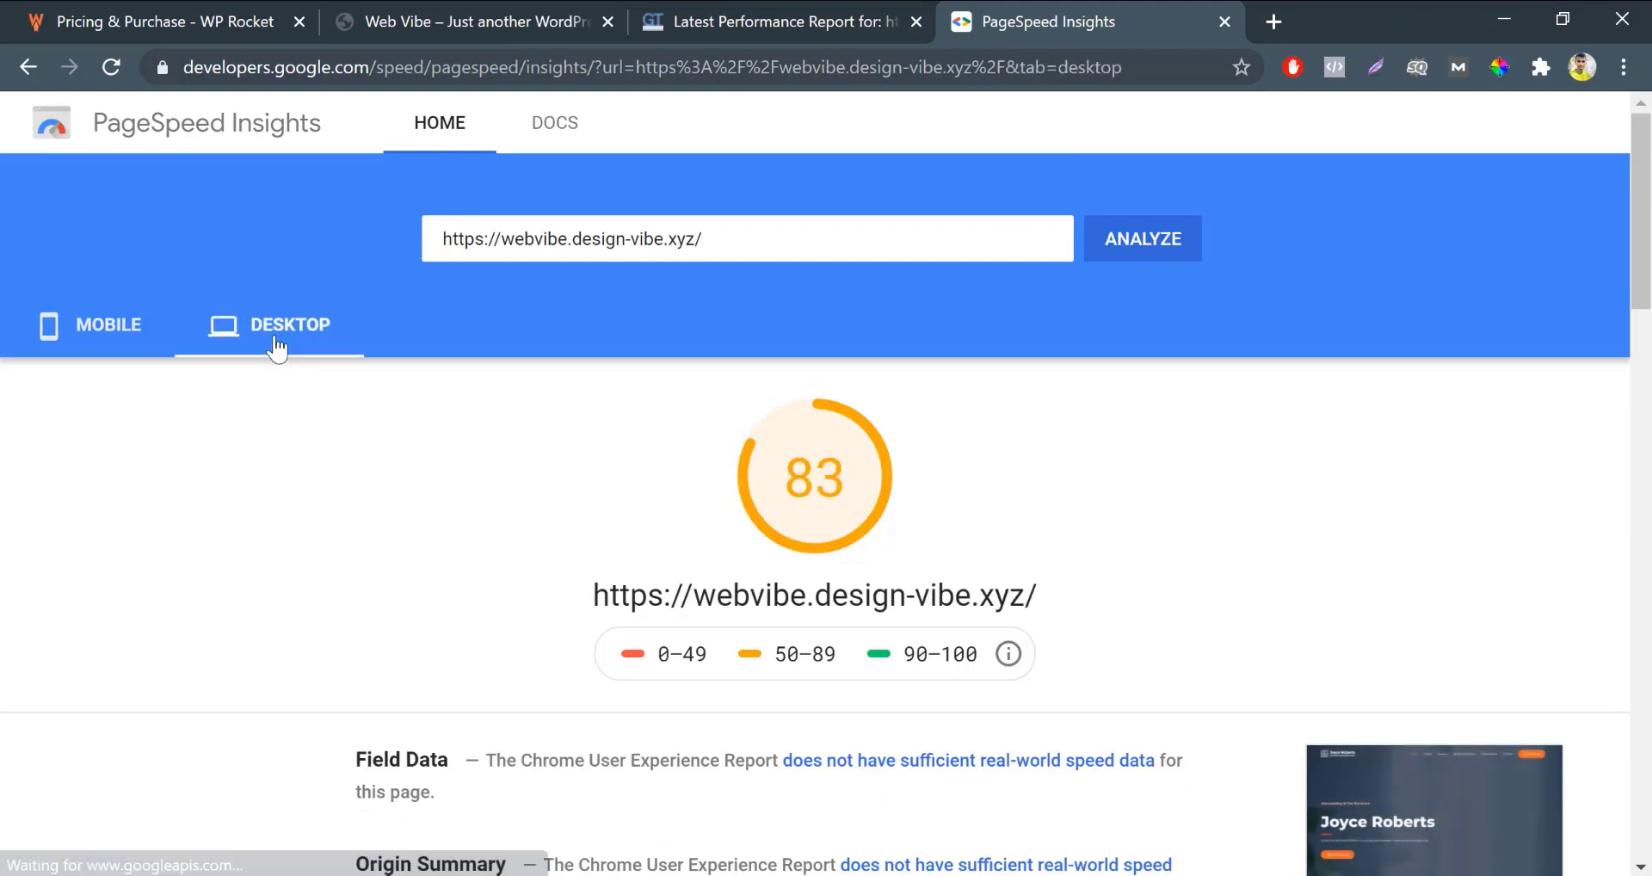
pyautogui.click(110, 327)
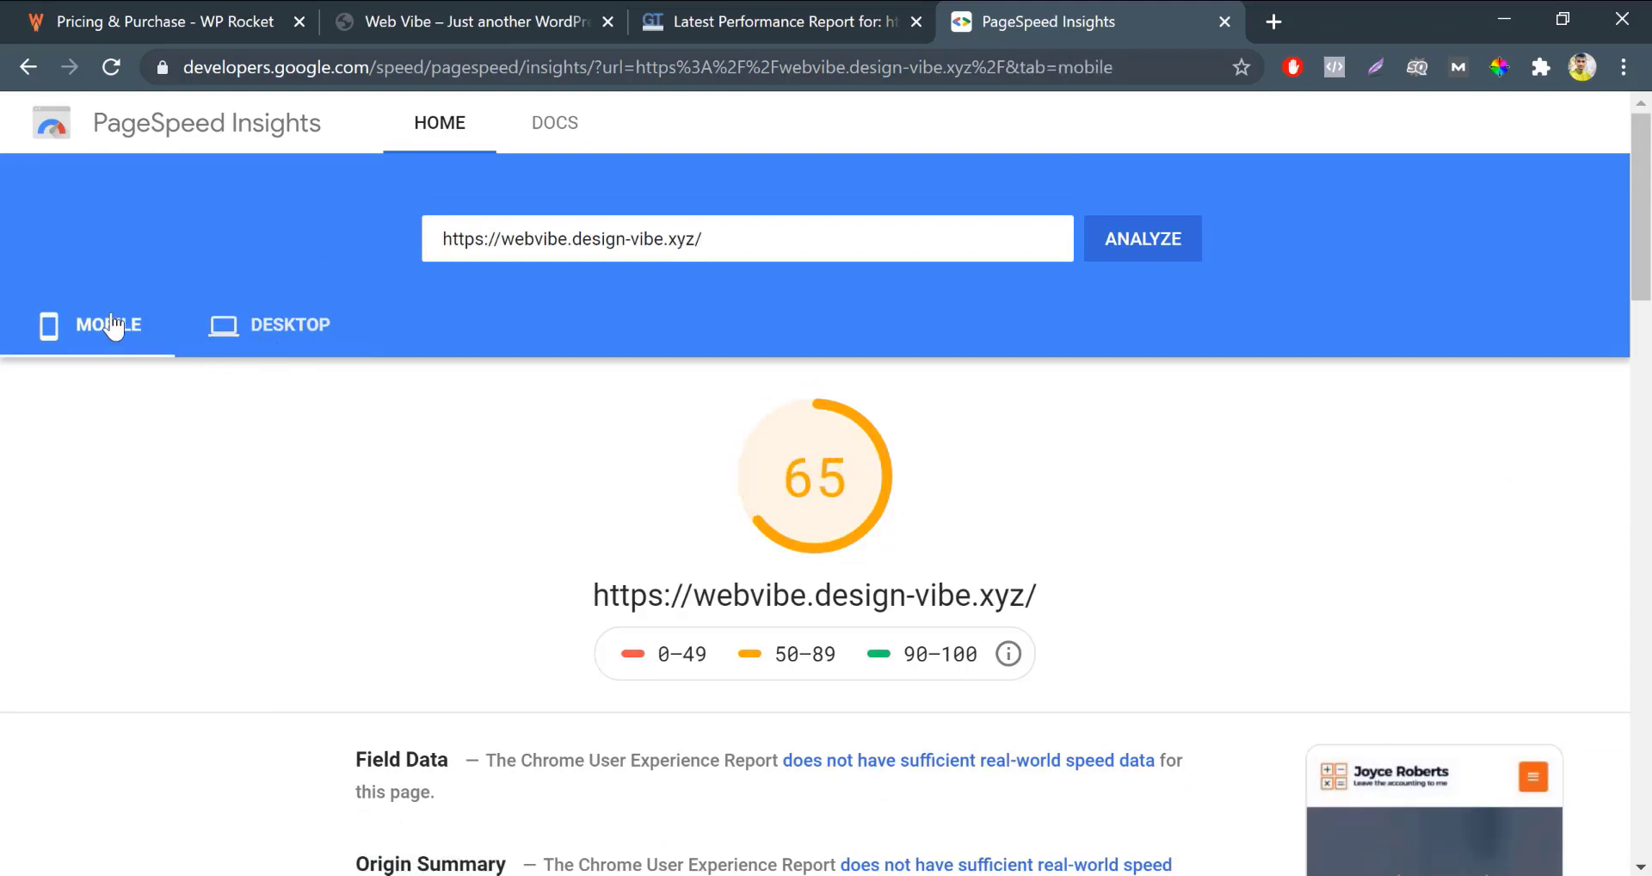
# Move the GTmetrix and PageSpeed Insights tabs ahead of the others and open the WP Rocket home page from its pricing page
pyautogui.click(805, 19)
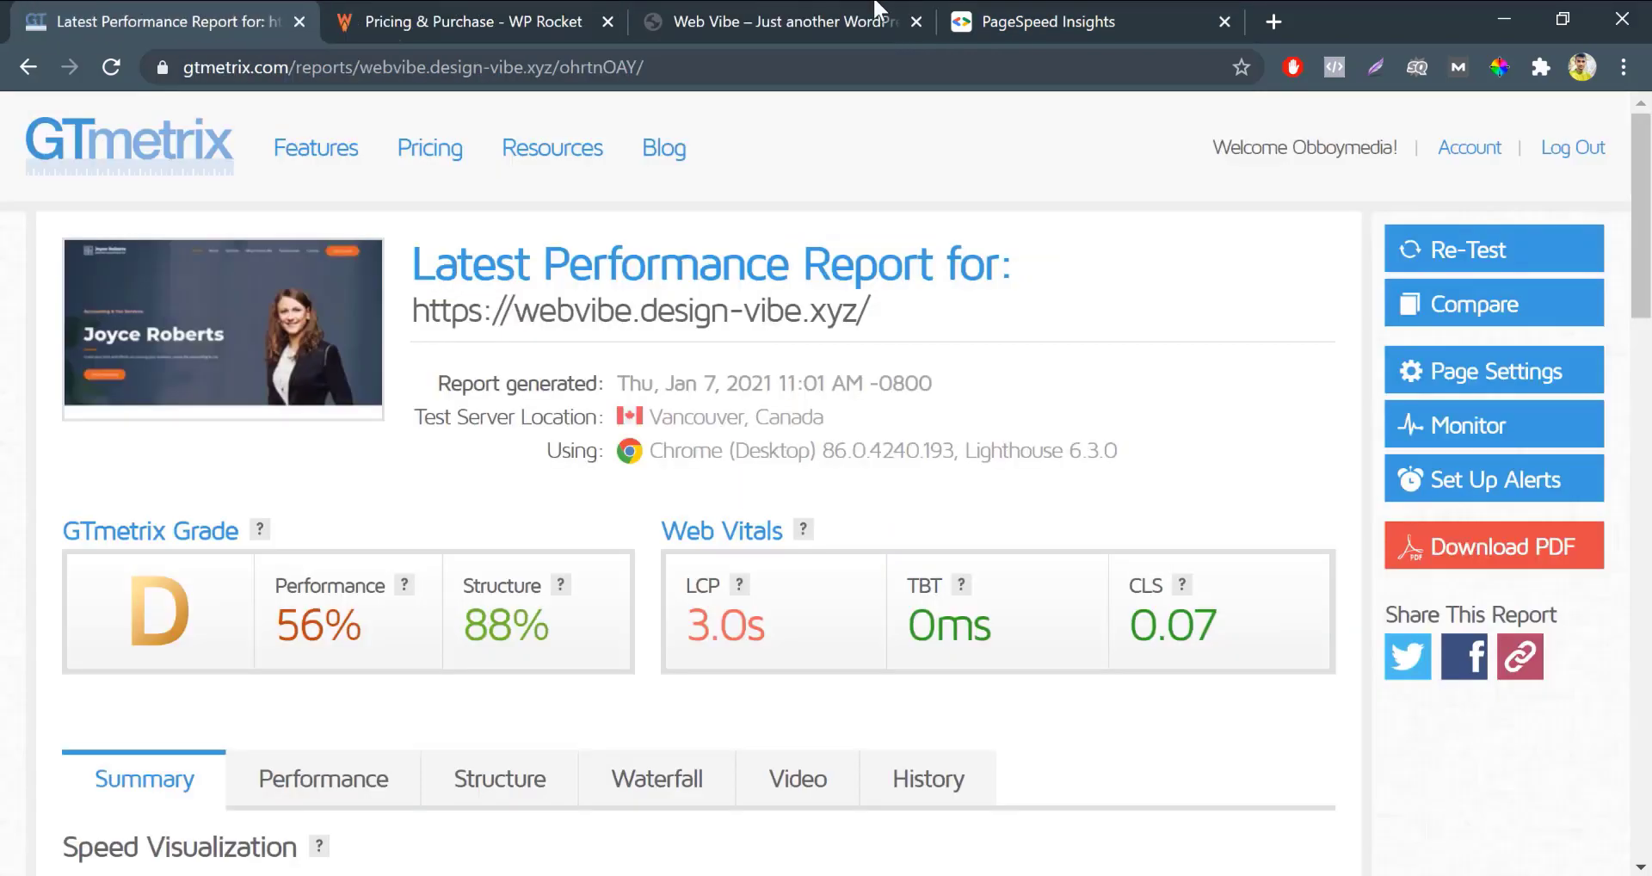
pyautogui.moveTo(980, 17); pyautogui.dragTo(479, 13)
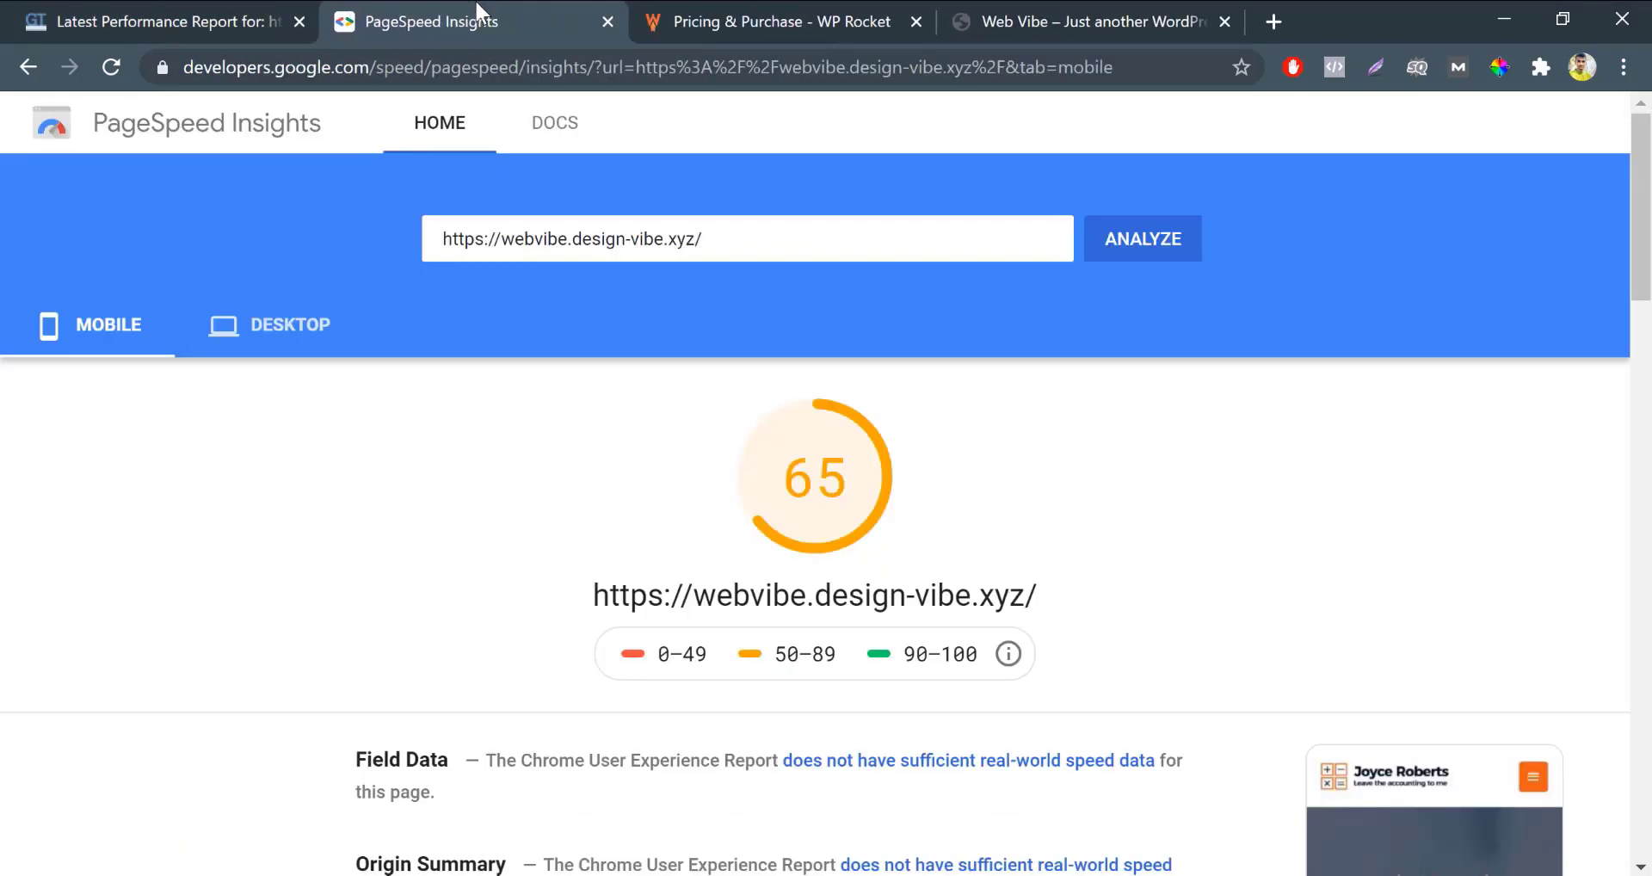
pyautogui.click(914, 13)
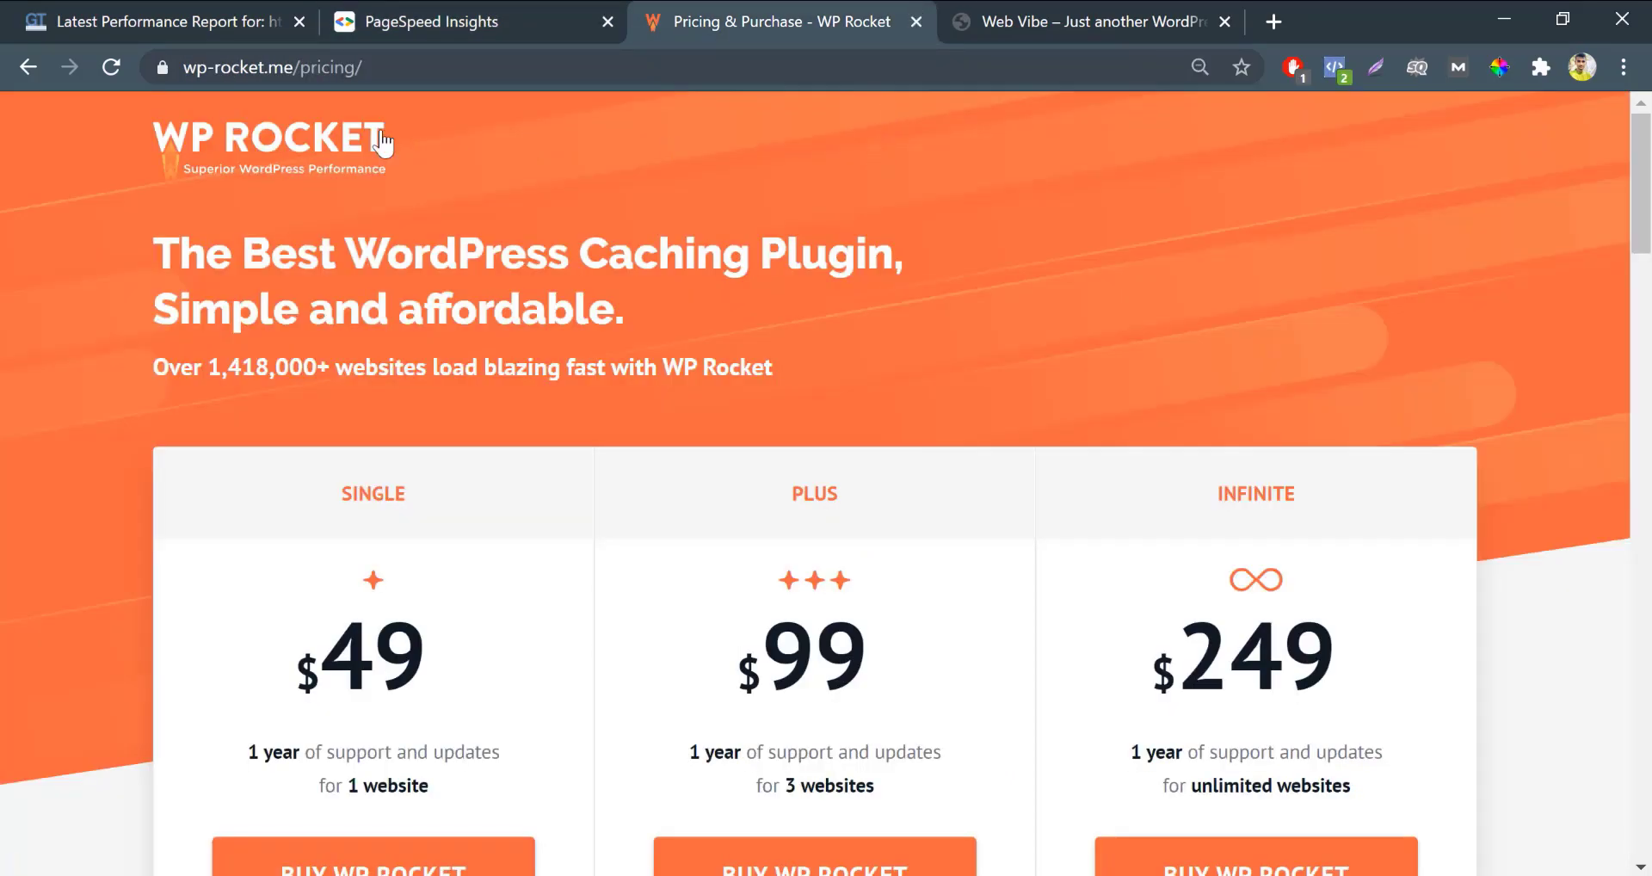
pyautogui.click(379, 145)
# Switch to the Web Vibe site, open its WordPress dashboard and go to the page for adding new plugins
pyautogui.click(1117, 10)
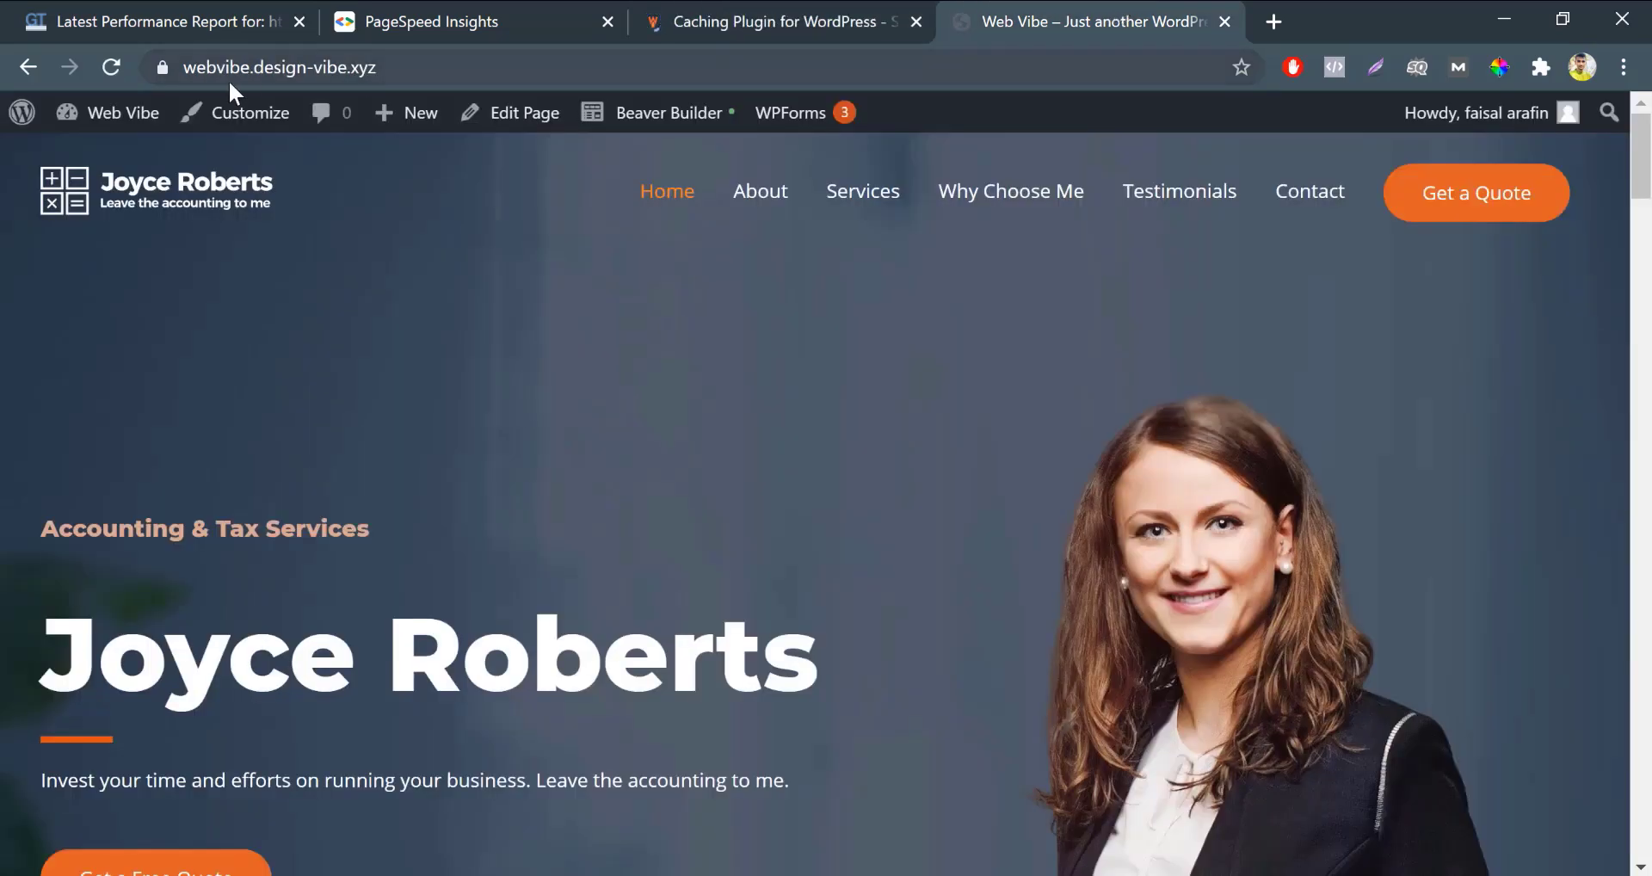
pyautogui.moveTo(79, 119)
pyautogui.click(126, 169)
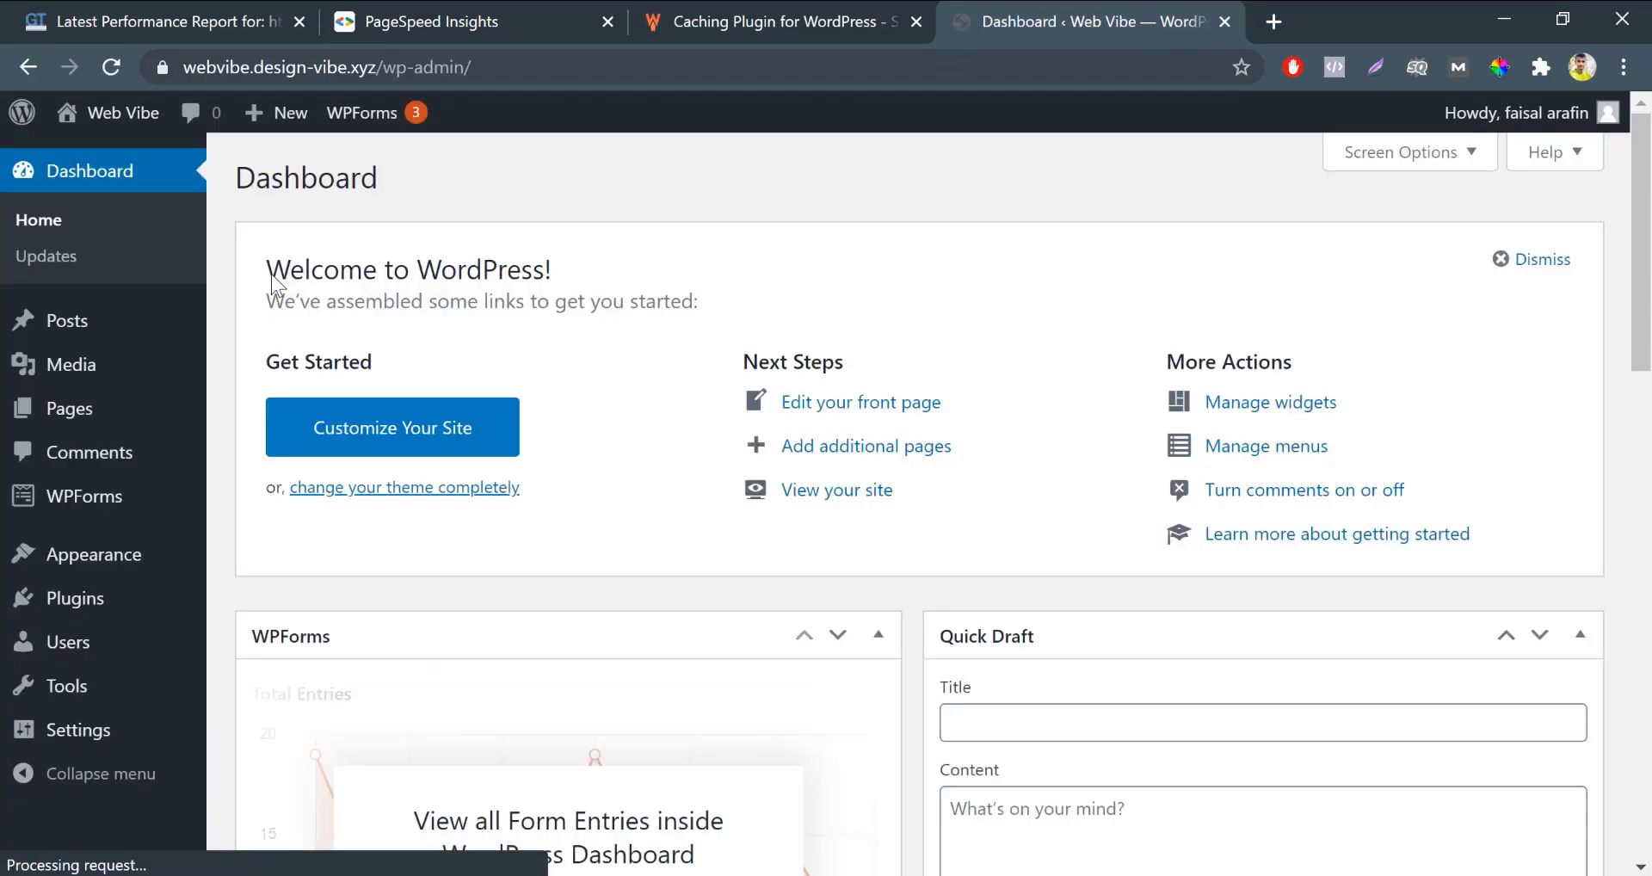
pyautogui.moveTo(131, 621)
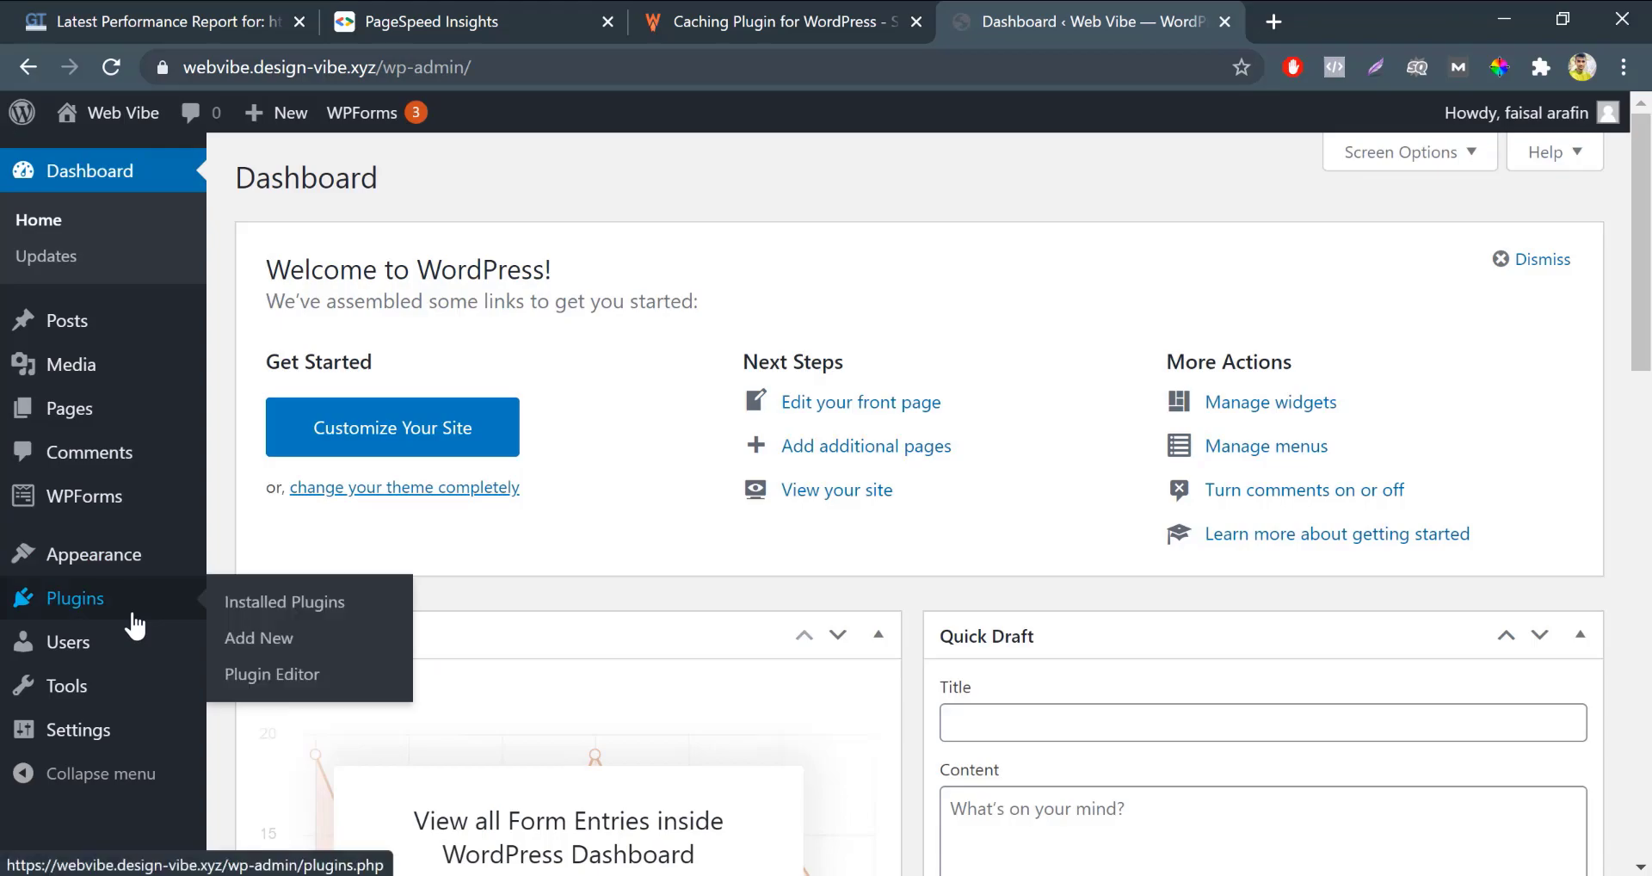
pyautogui.click(261, 656)
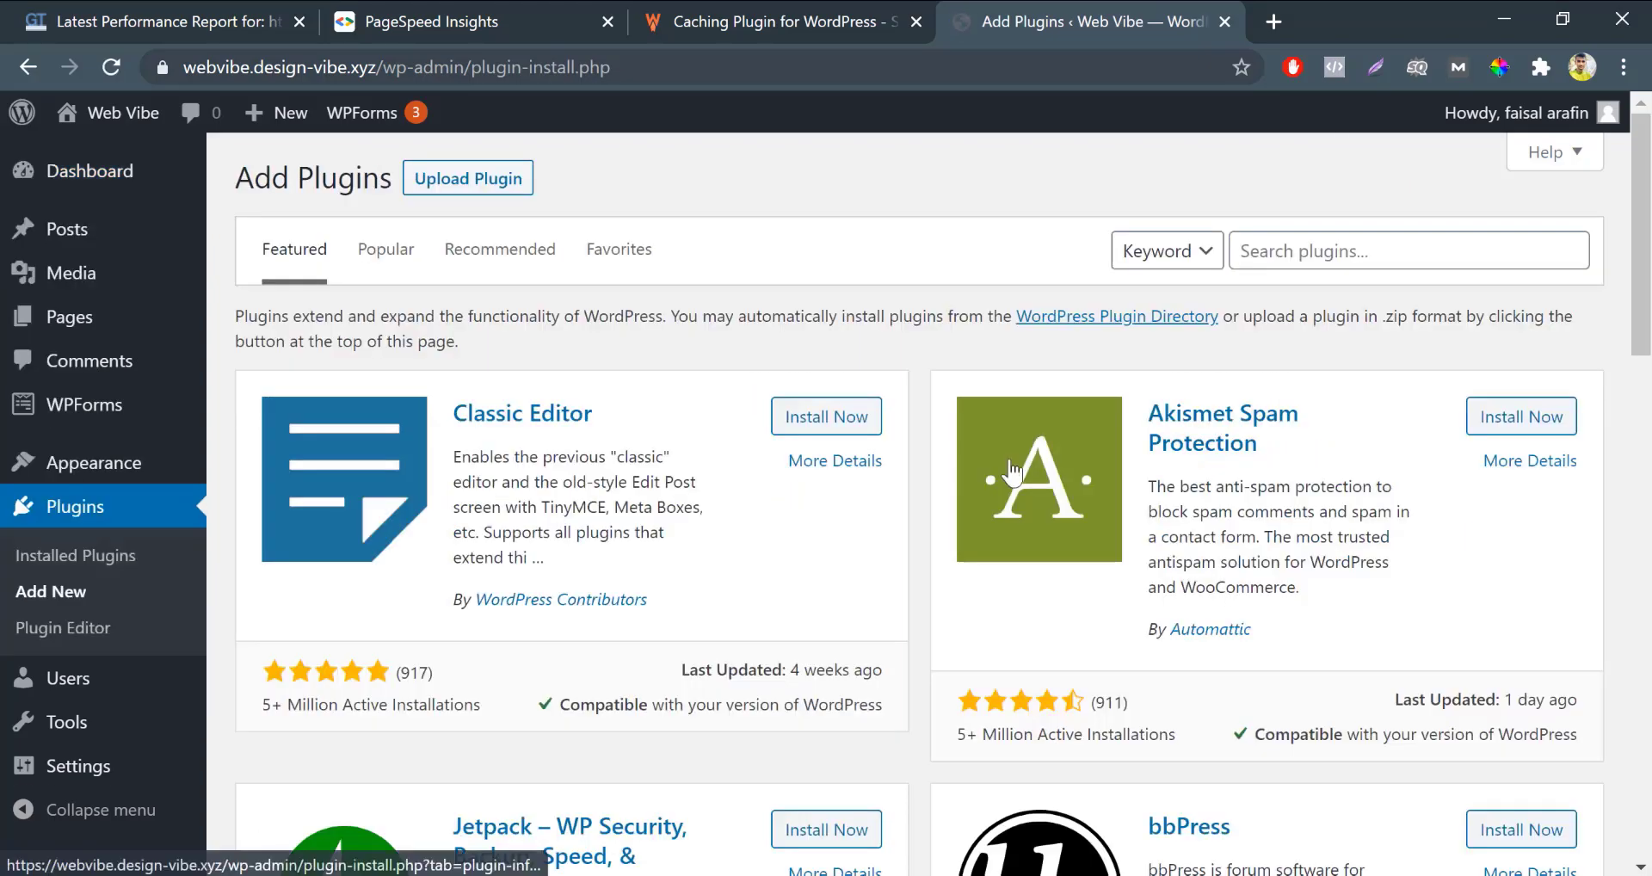
# Upload wp-rocket.zip from the Desktop folder as a plugin and install it
pyautogui.click(441, 190)
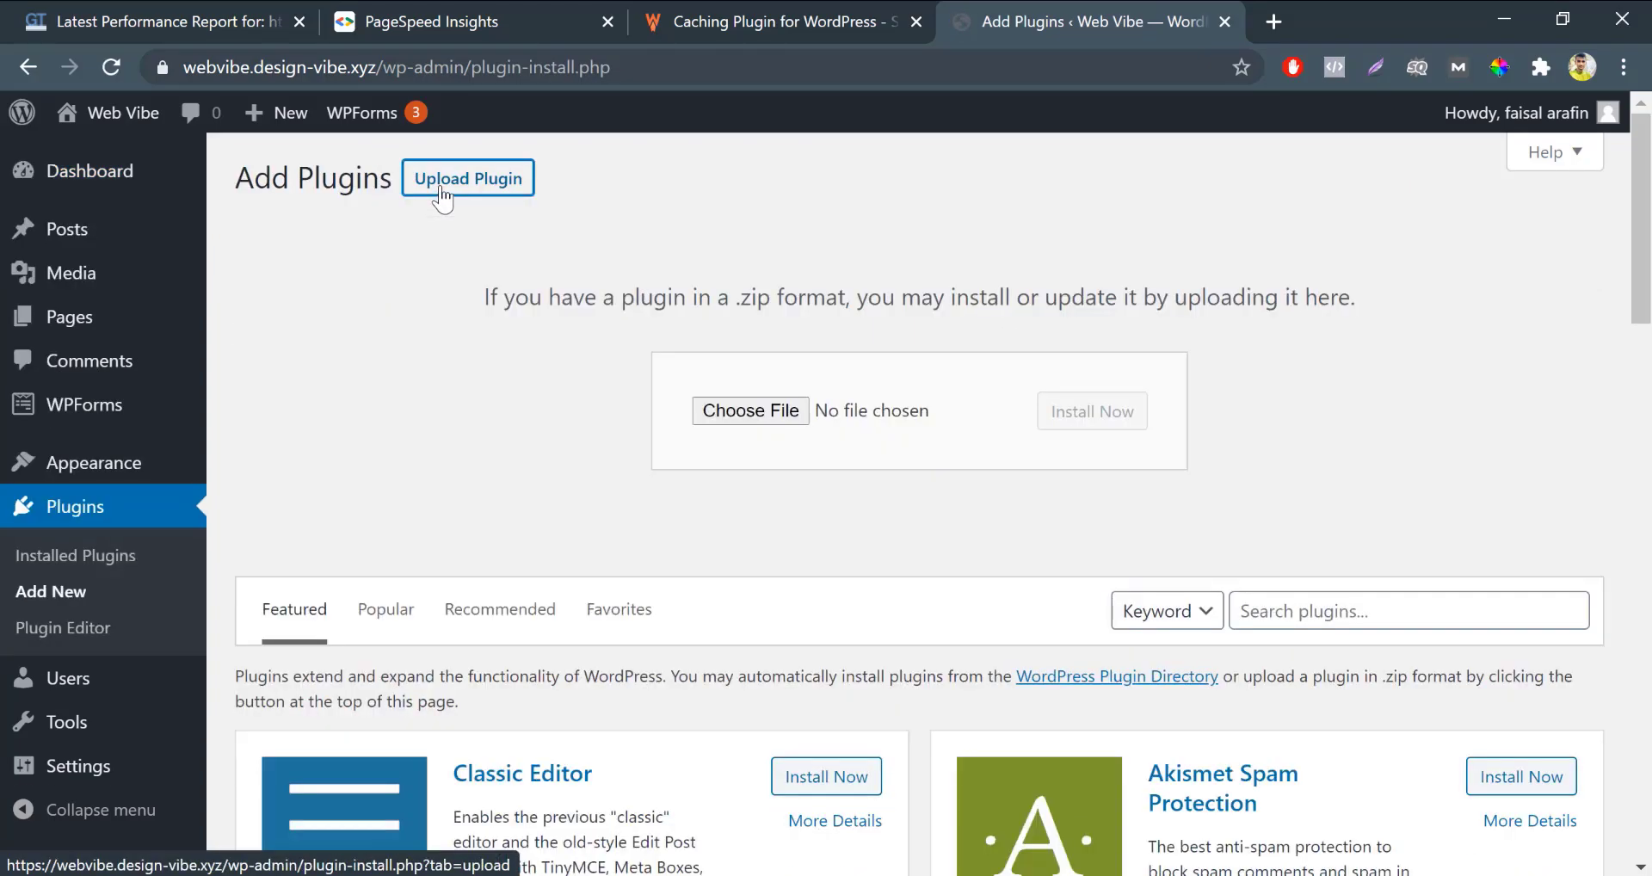
pyautogui.click(782, 404)
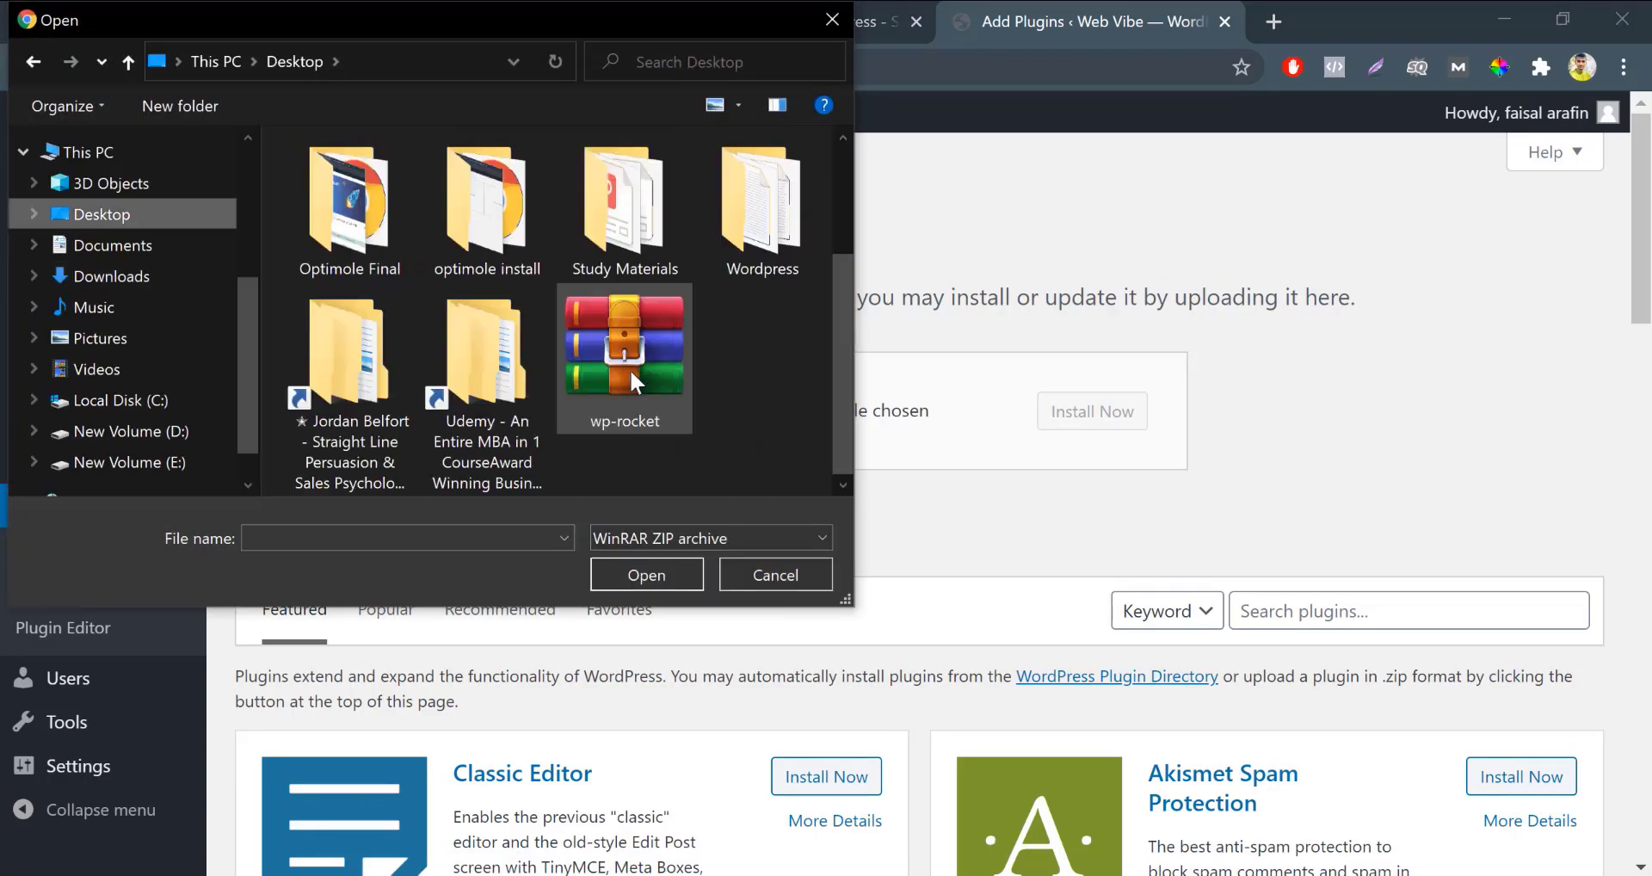
pyautogui.click(630, 370)
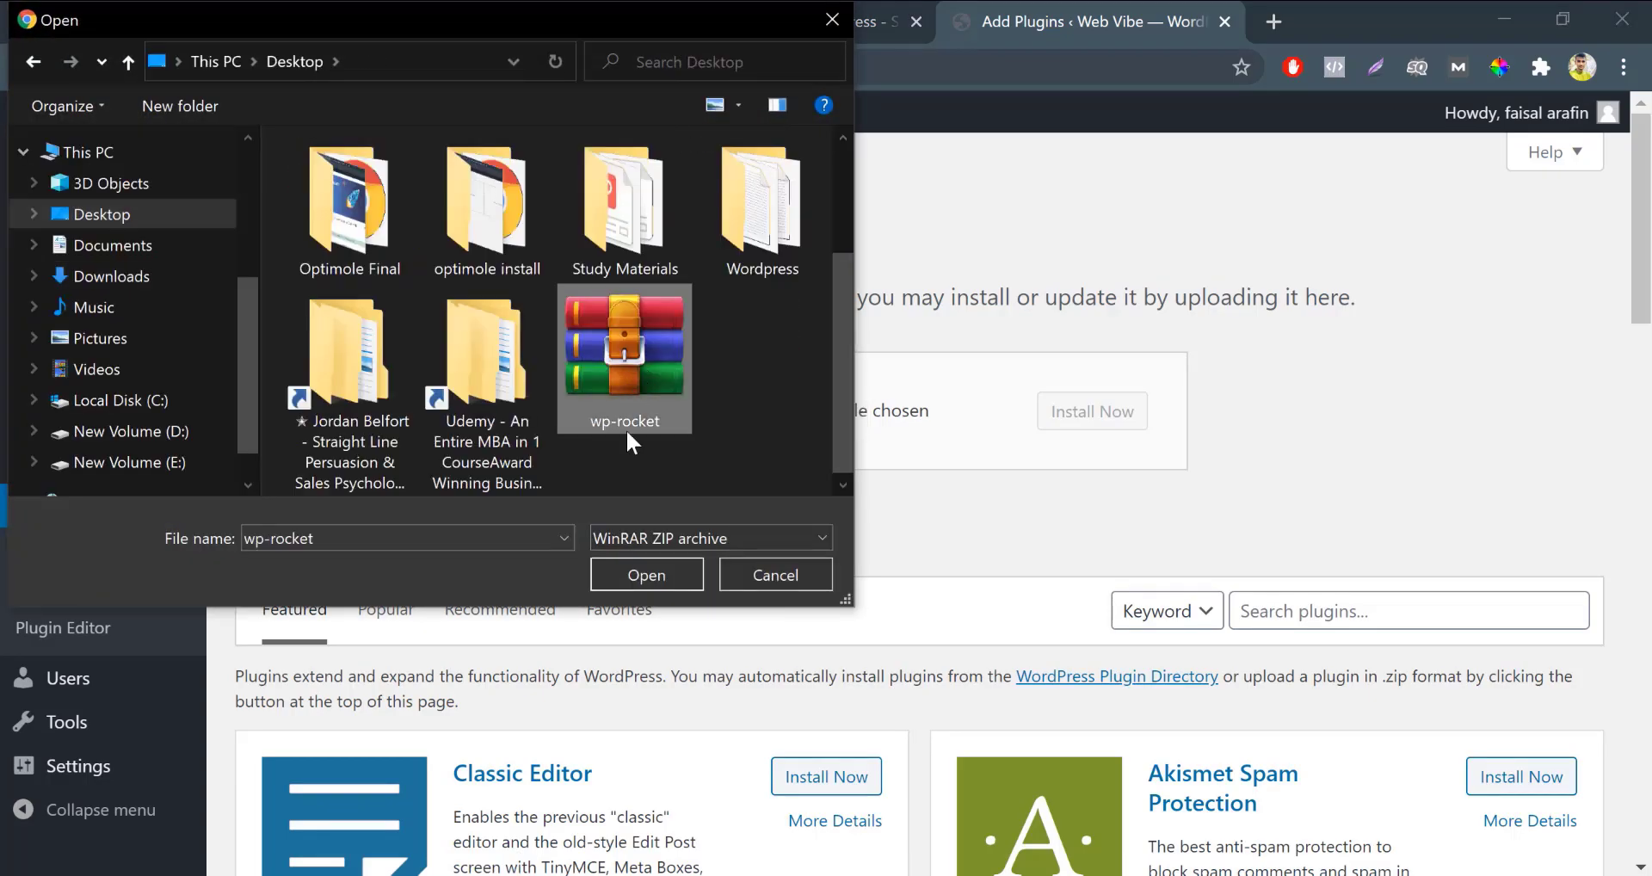
pyautogui.click(650, 564)
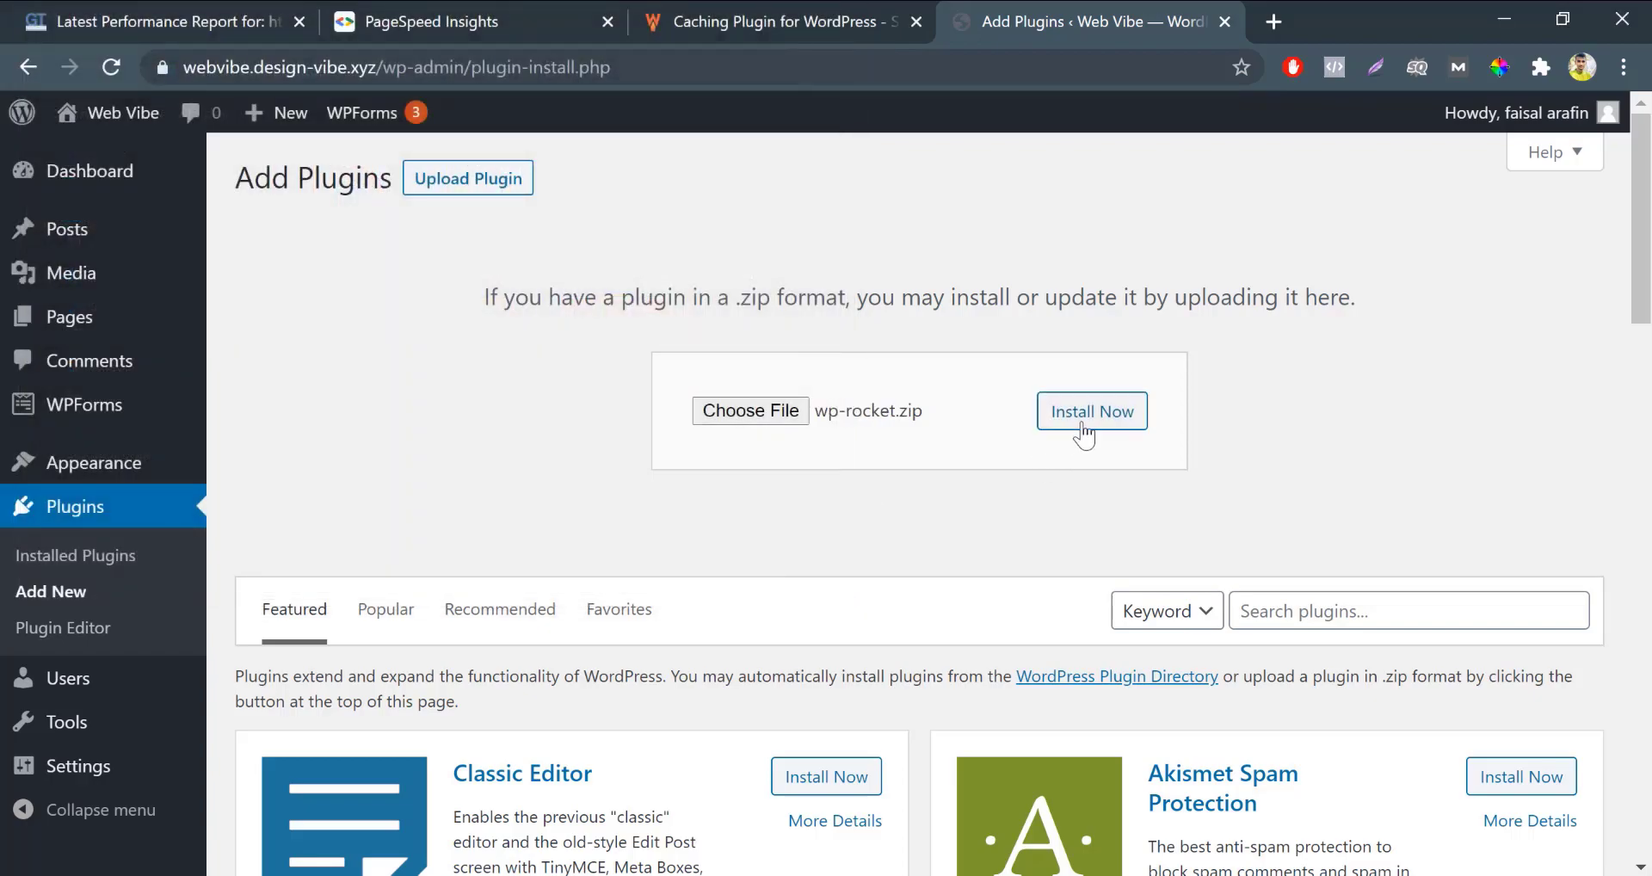
pyautogui.click(1084, 413)
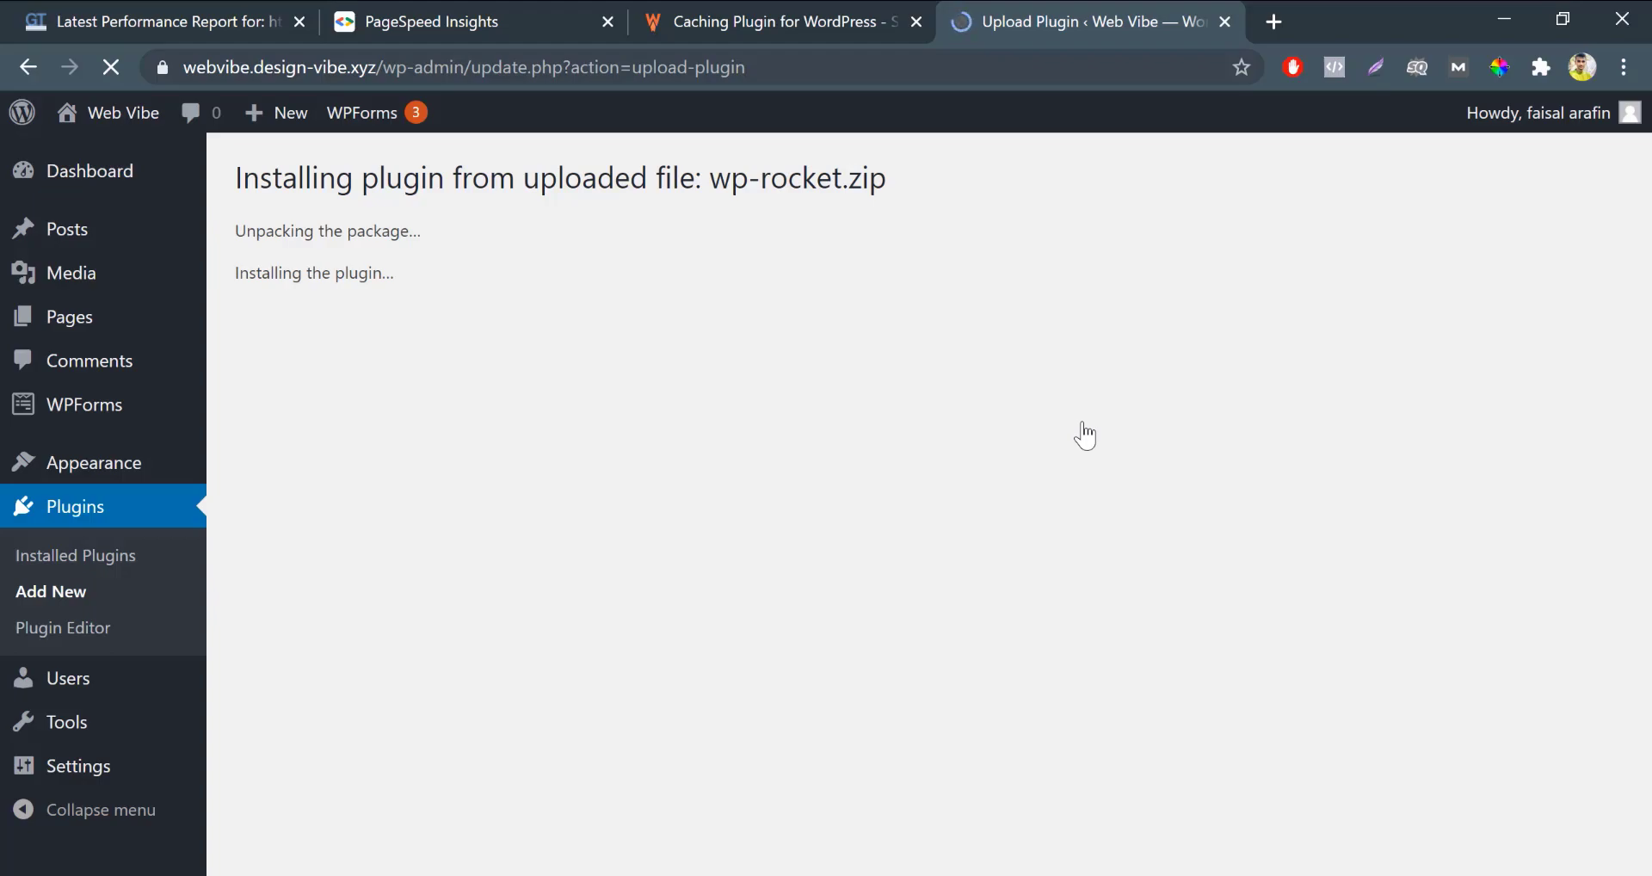
# Pin the GTmetrix report and PageSpeed Insights tabs in the browser
pyautogui.rightClick(224, 16)
pyautogui.press('Escape')
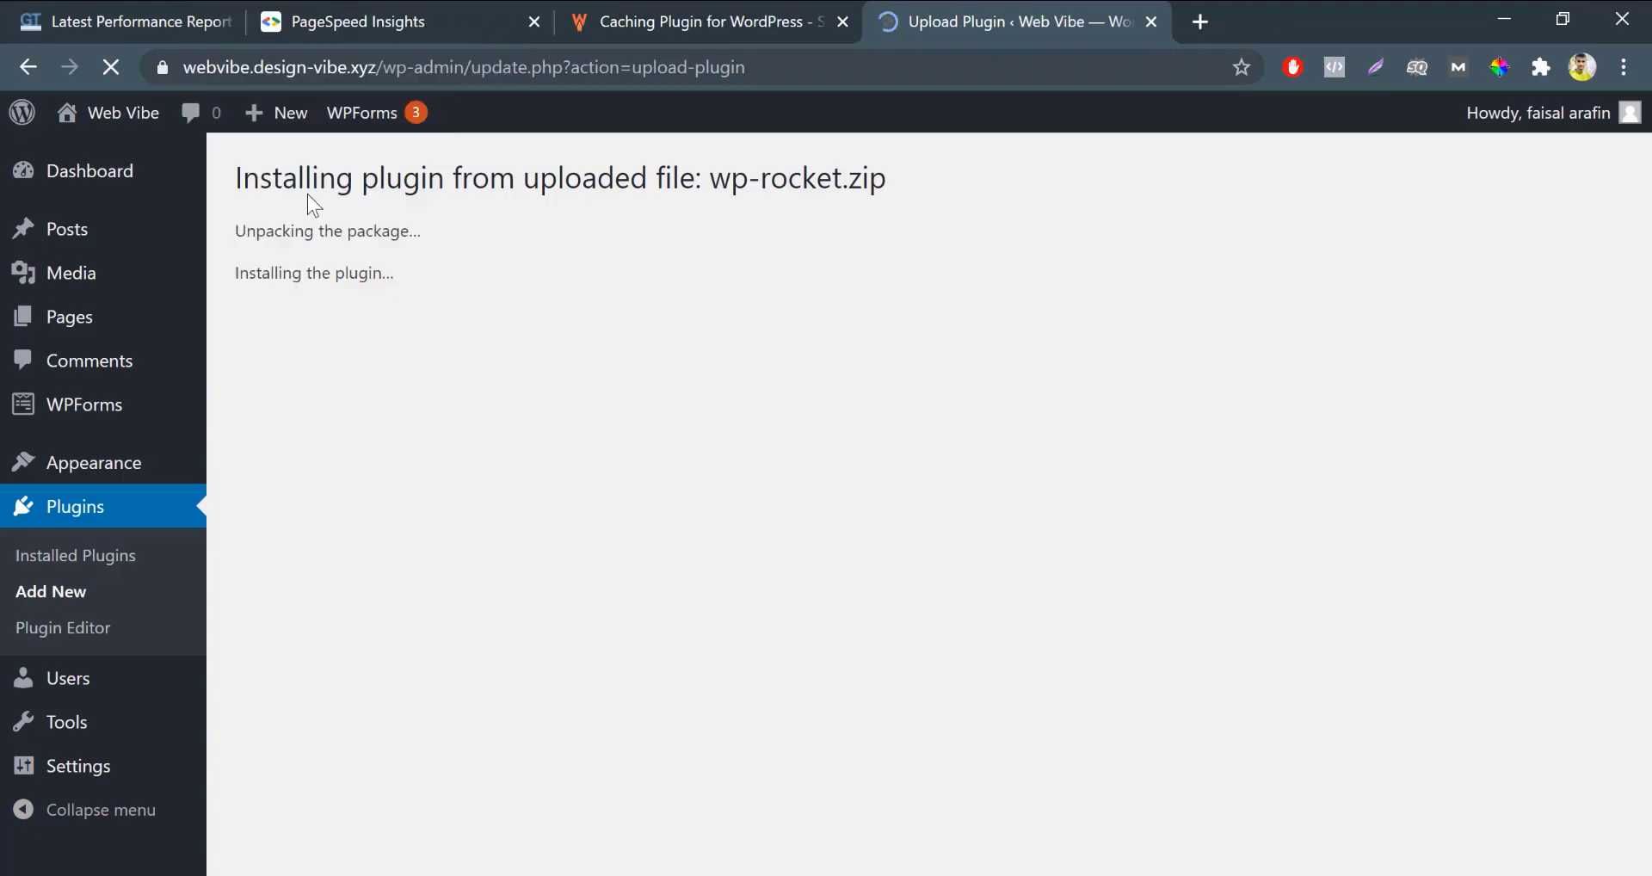
pyautogui.rightClick(250, 31)
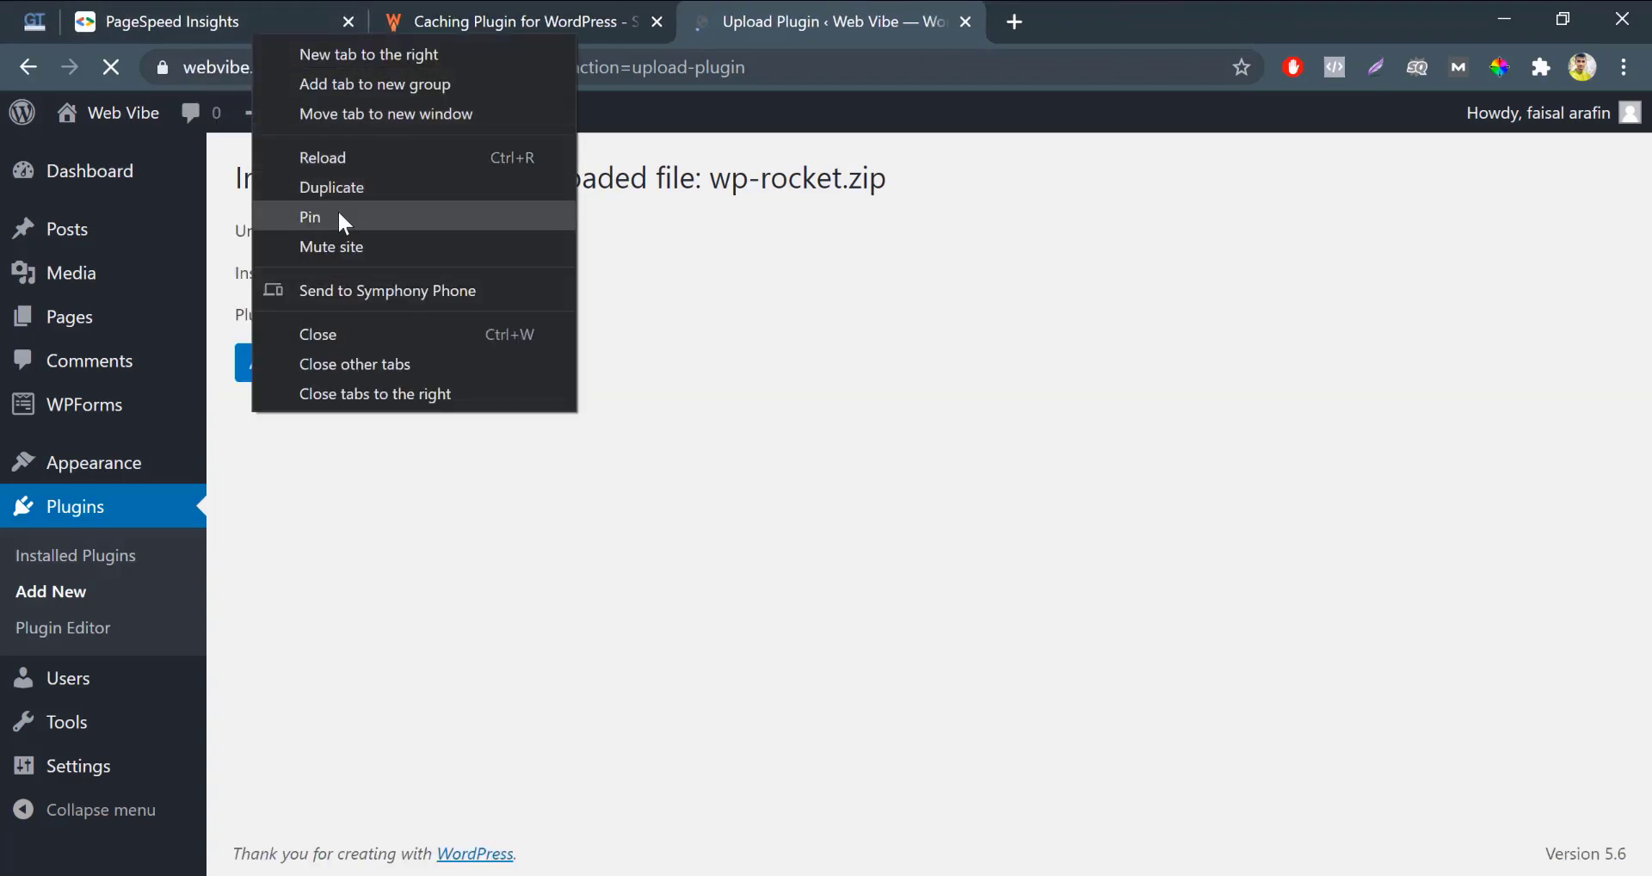
pyautogui.click(342, 222)
# Activate the newly installed WP Rocket plugin
pyautogui.click(319, 363)
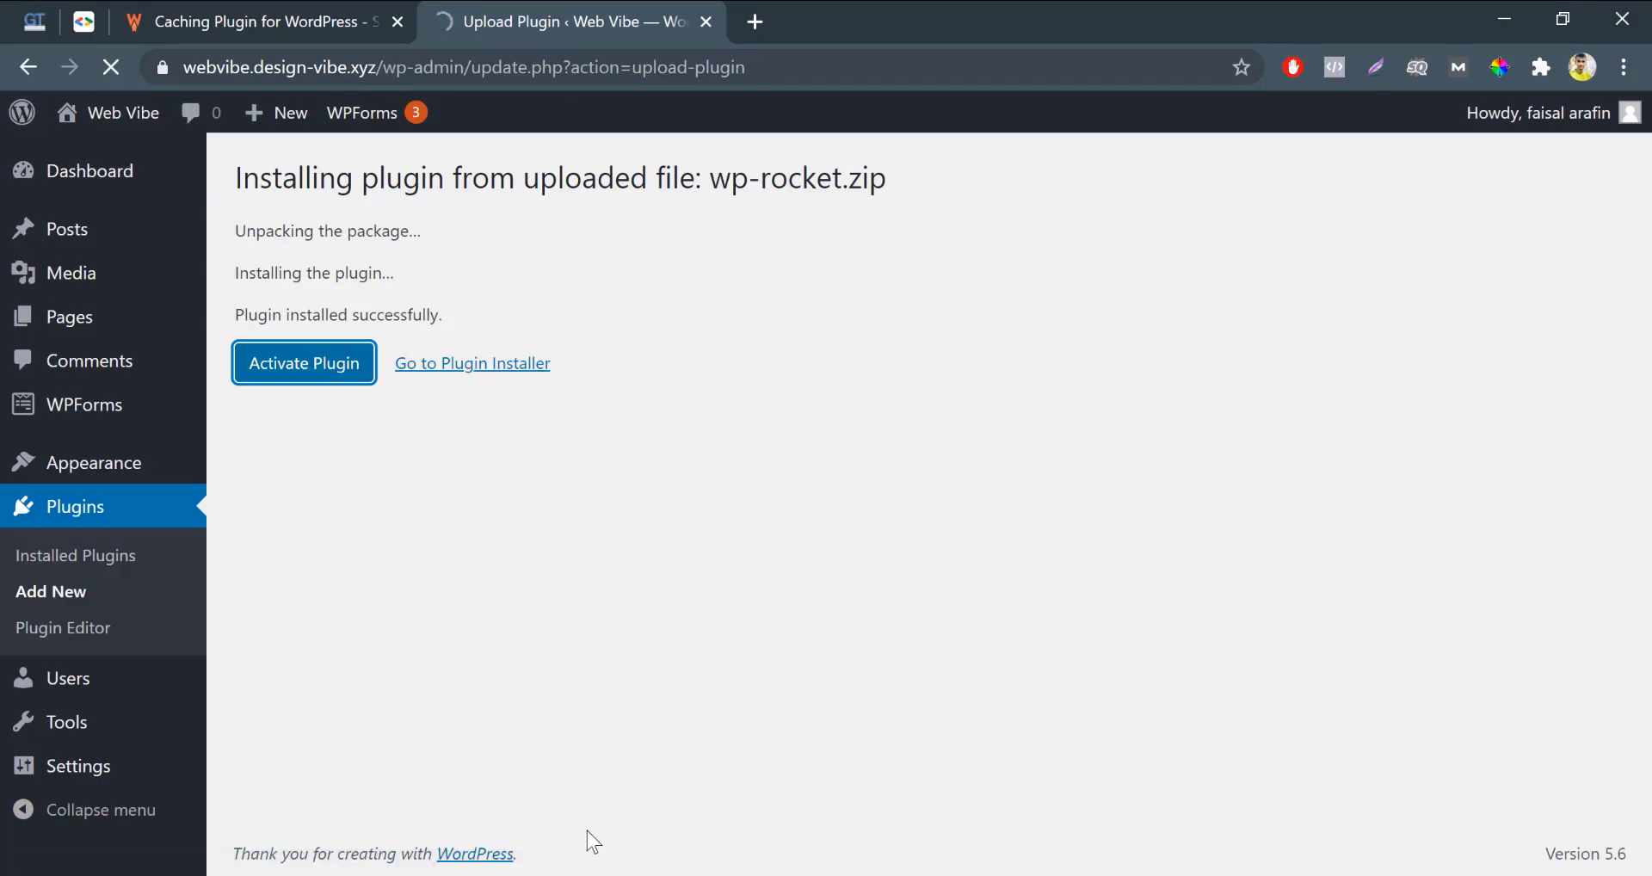
pyautogui.click(594, 875)
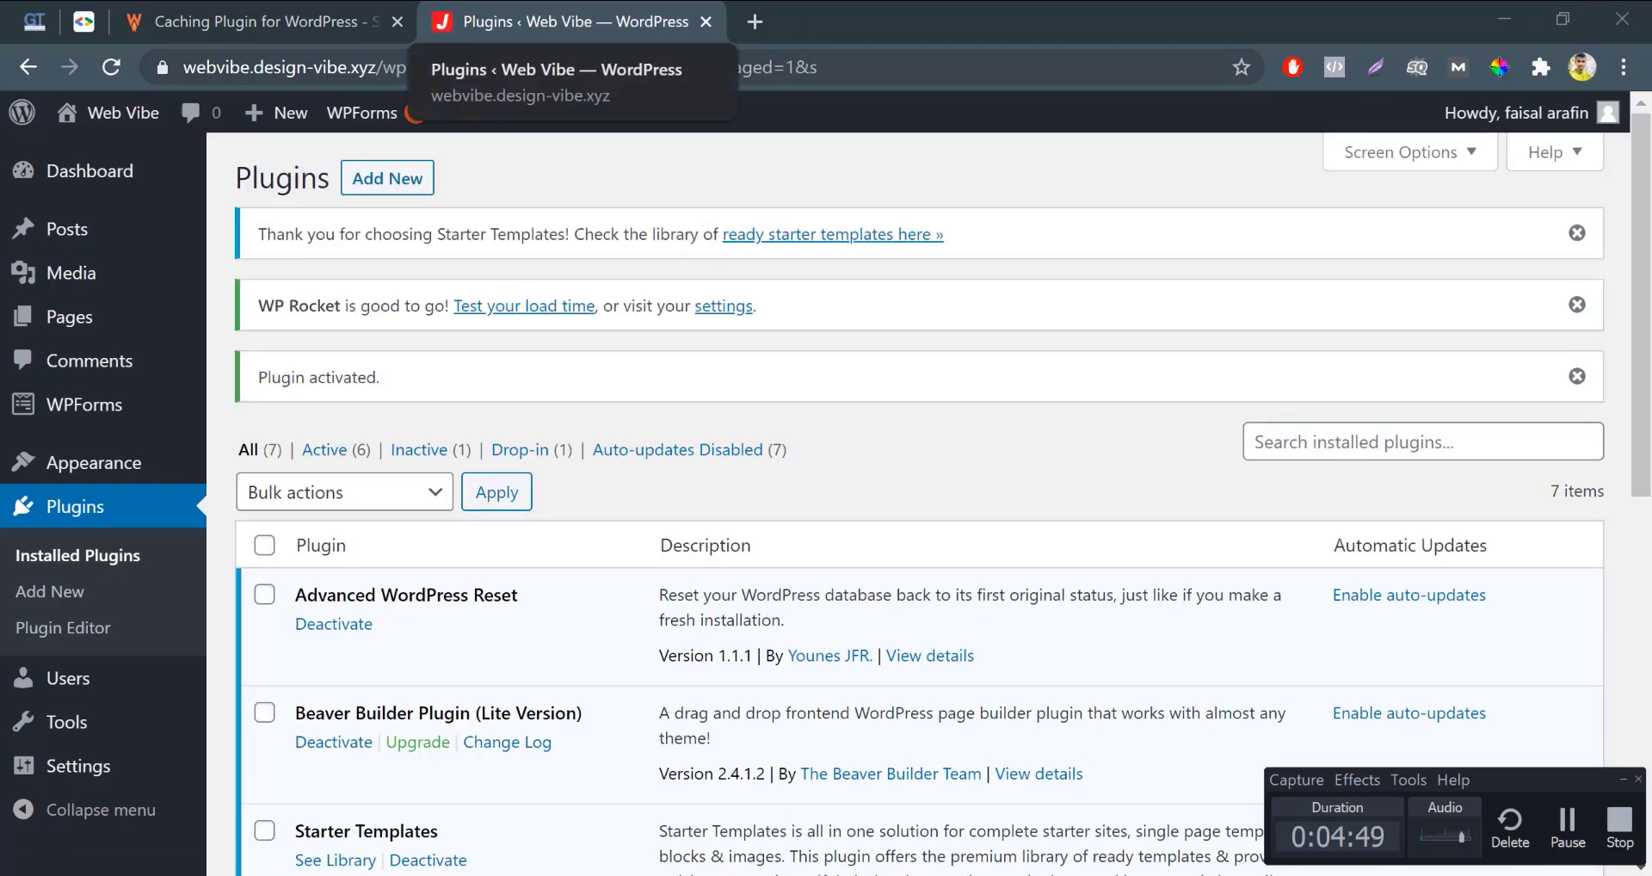
# Delete the inactive WP Database Reset plugin from the installed plugins and confirm the deletion
pyautogui.scroll(-8, 603, 403)
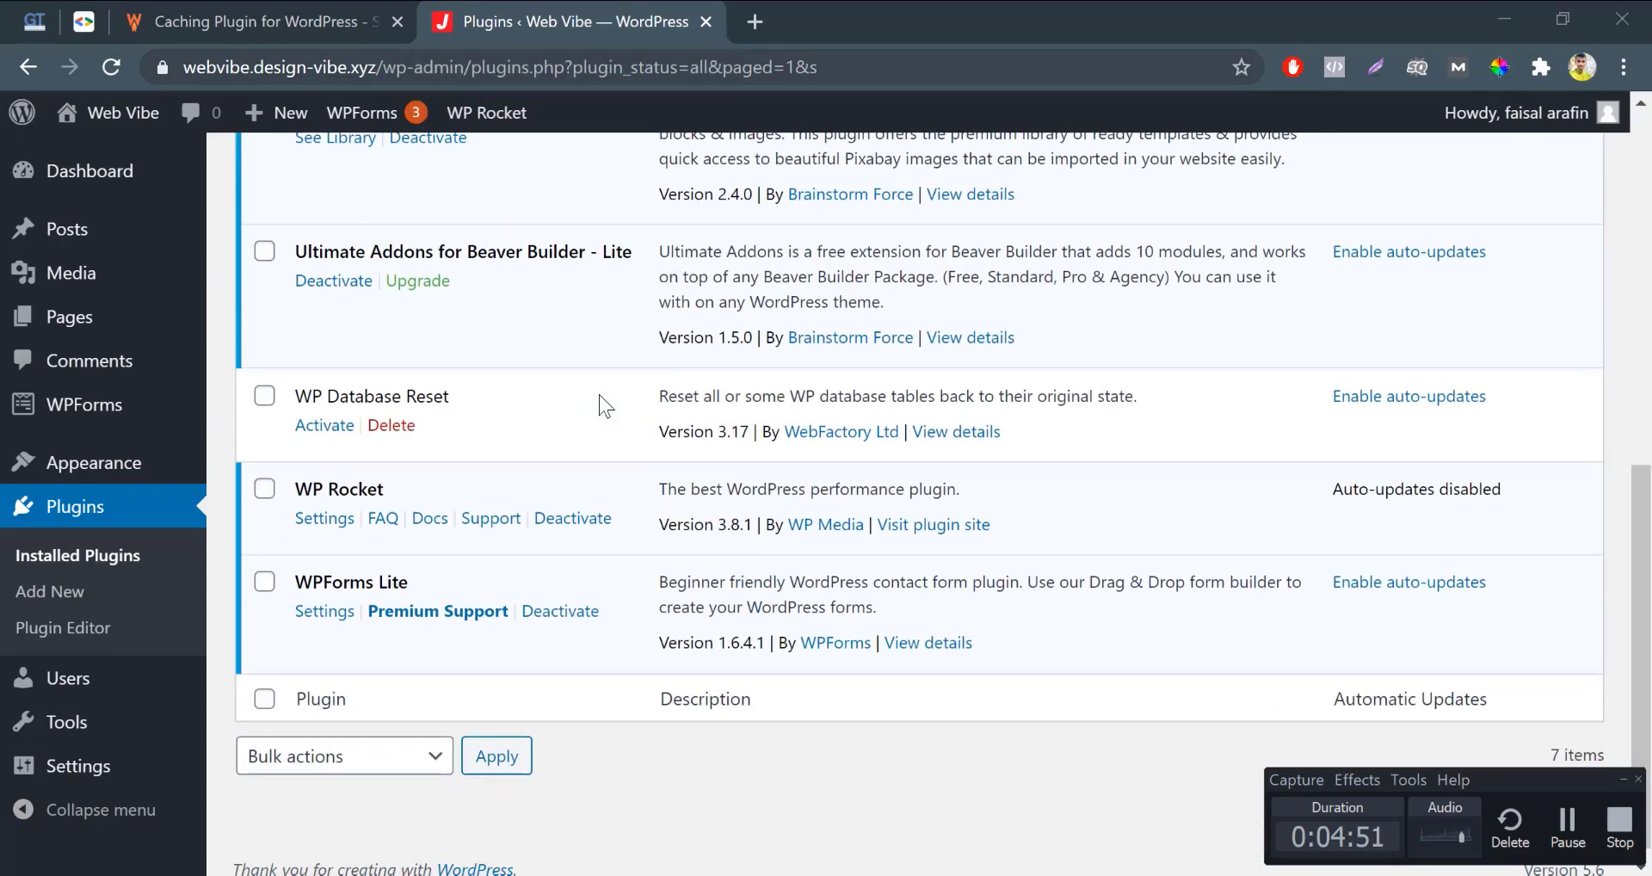
pyautogui.click(391, 425)
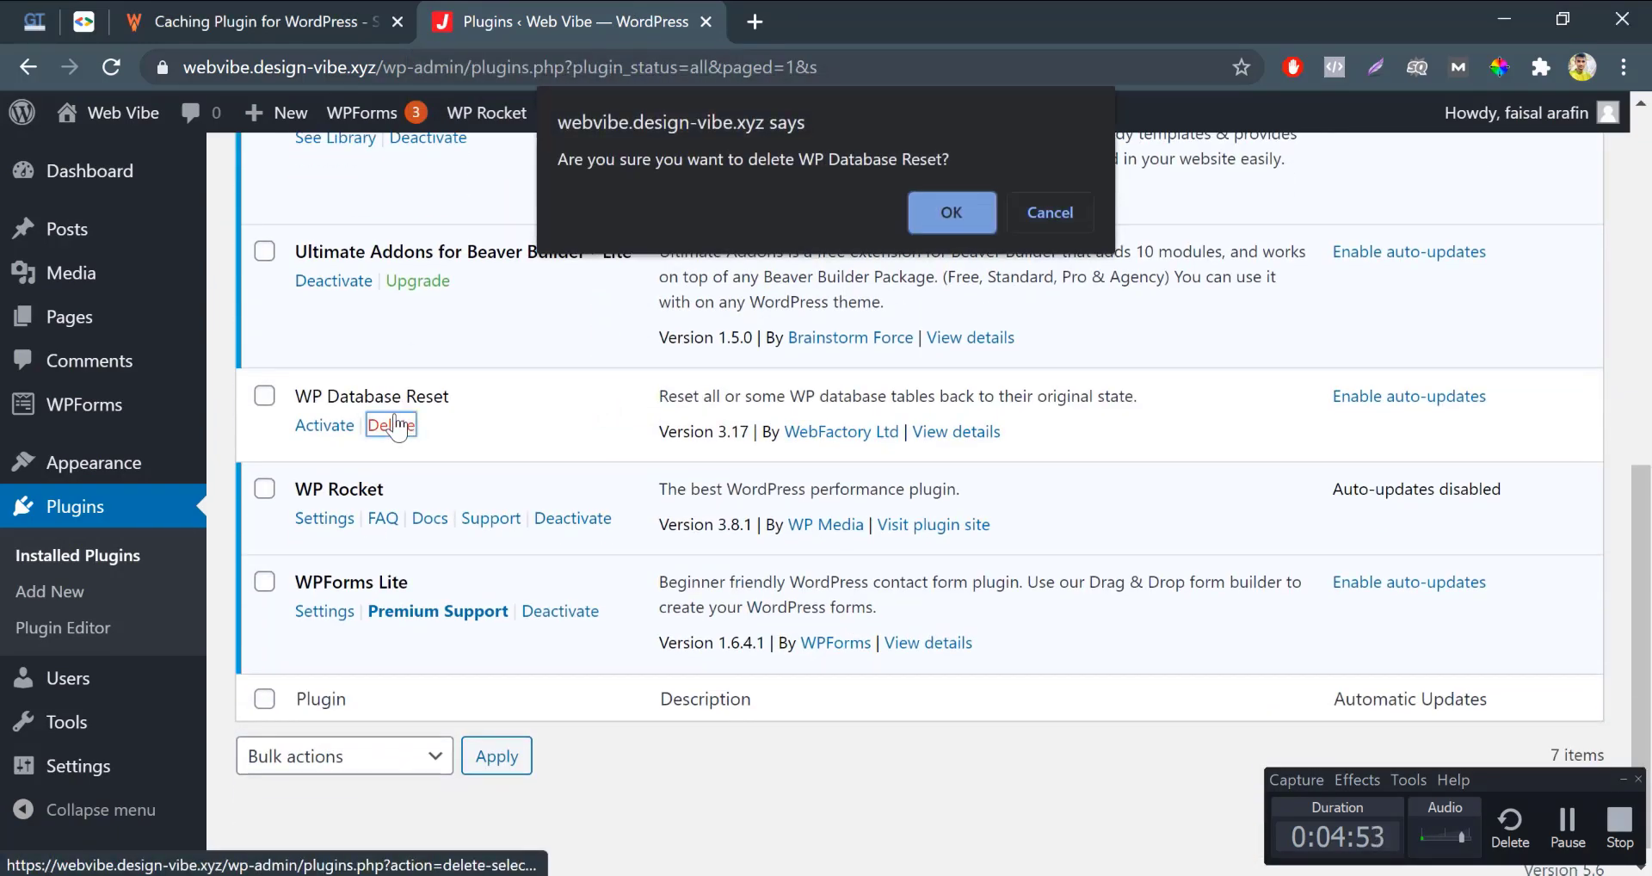
pyautogui.press('Return')
# Open the WP Rocket settings page from the WordPress admin
pyautogui.moveTo(77, 770)
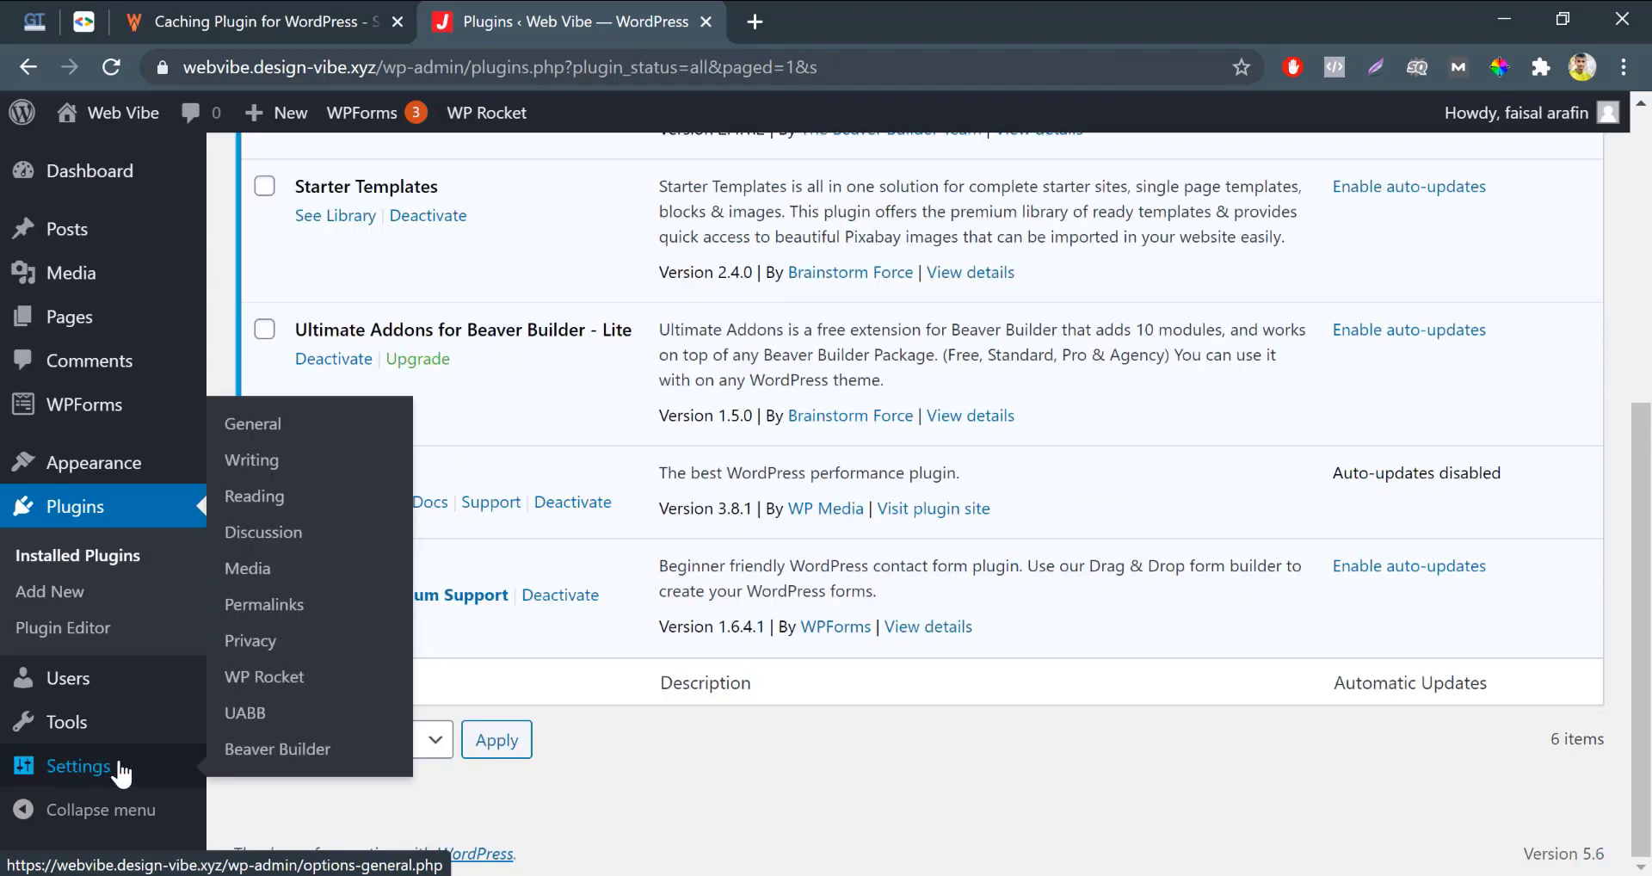
pyautogui.moveTo(168, 738)
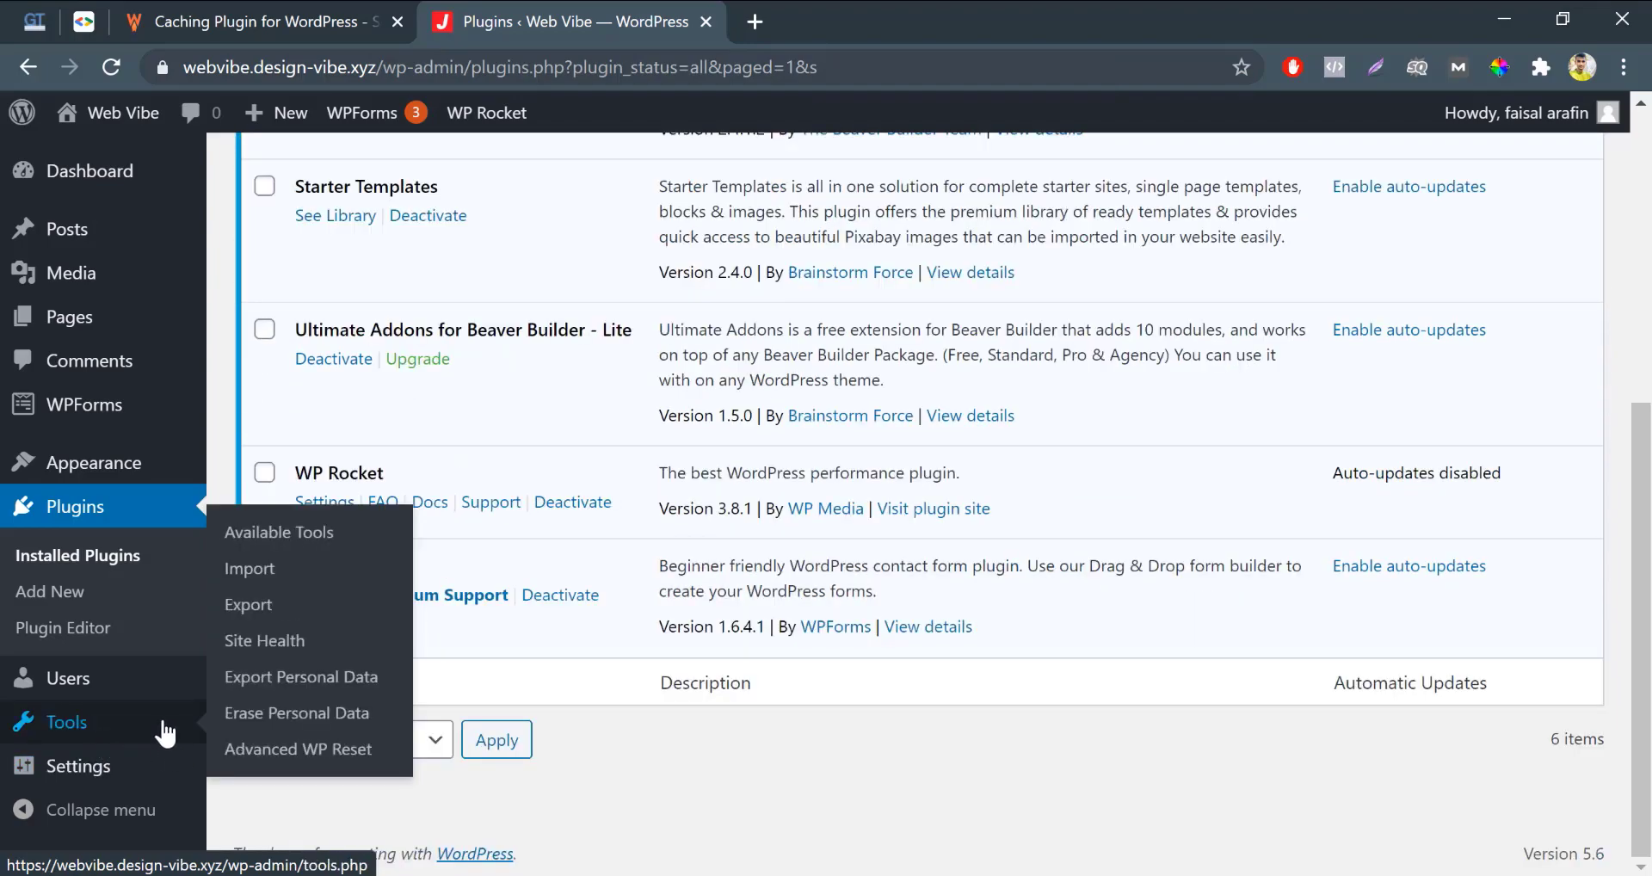
pyautogui.moveTo(123, 788)
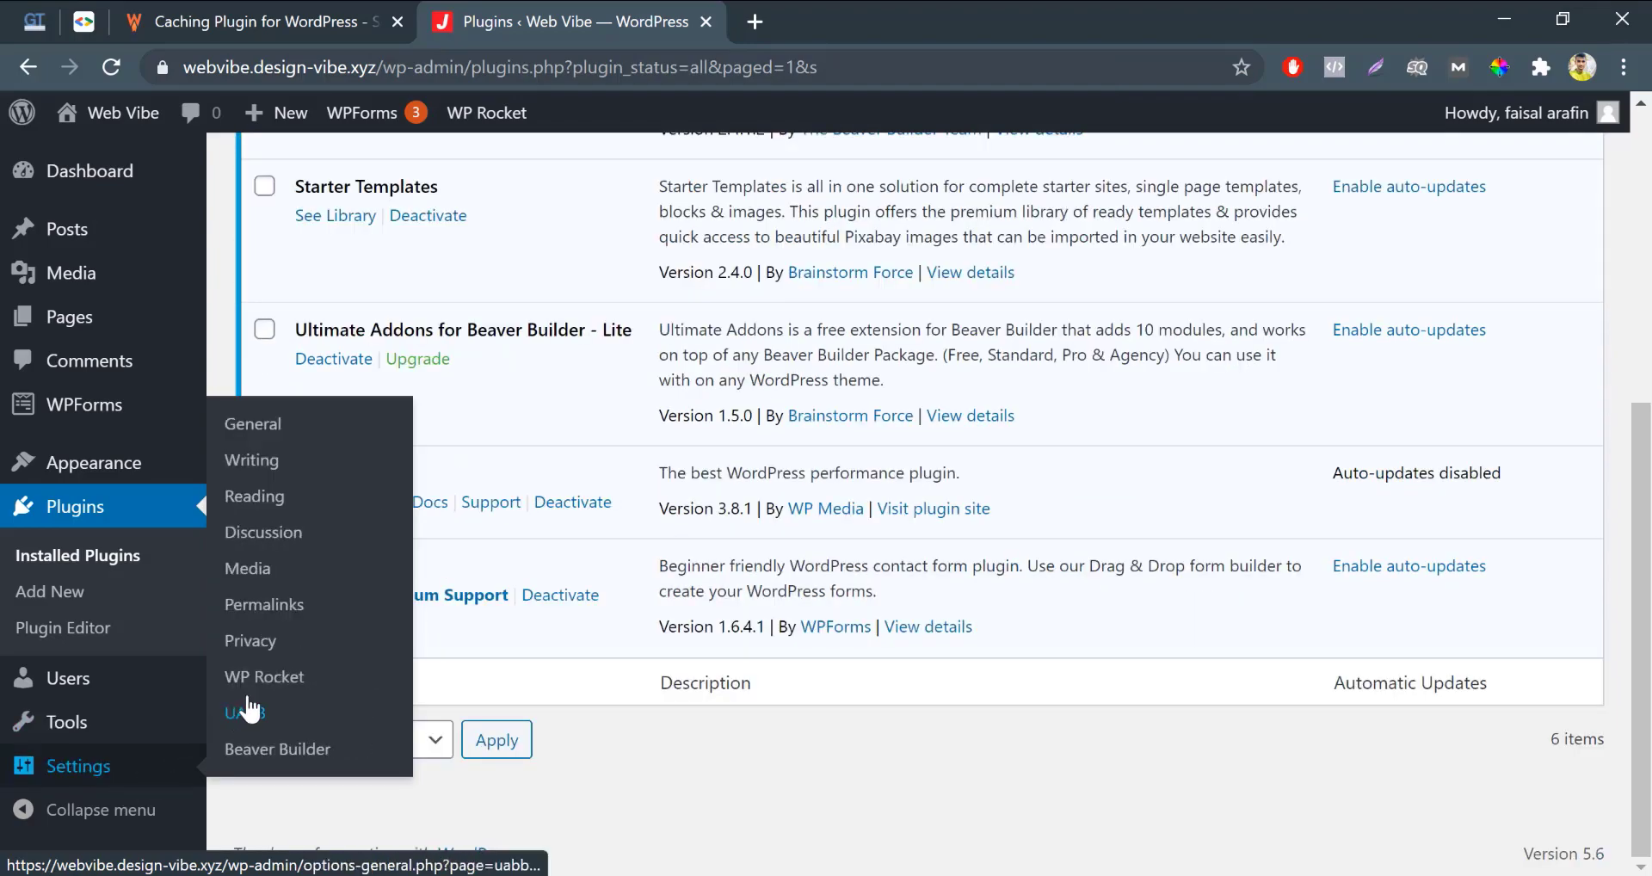
pyautogui.click(267, 680)
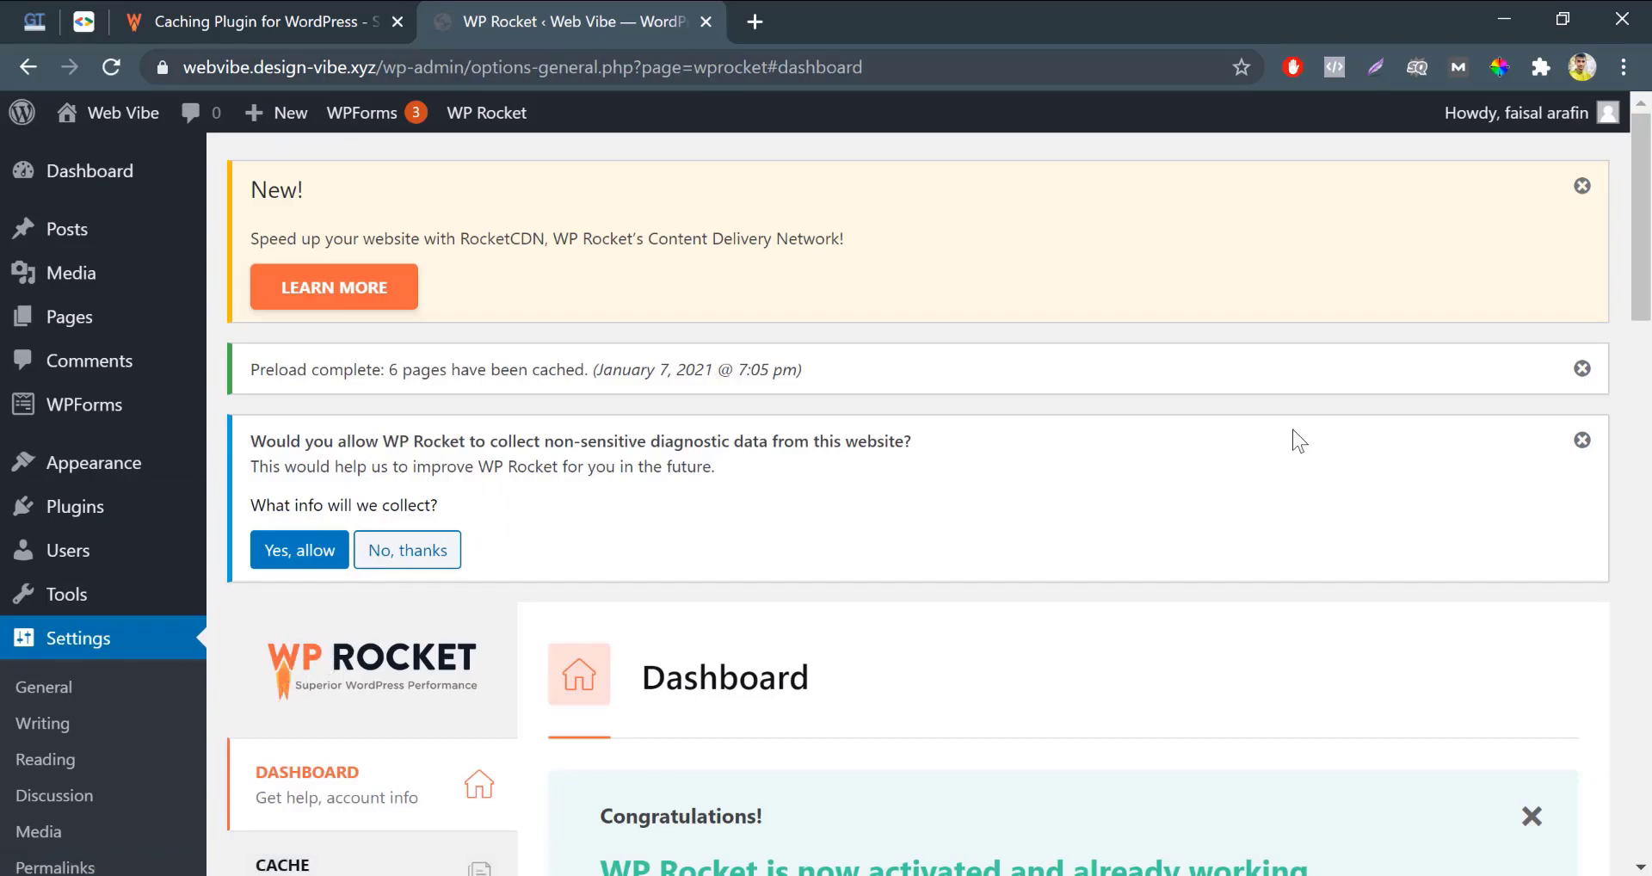
# Dismiss the RocketCDN, preload and diagnostic data notices and open WP Rocket's Cache options
pyautogui.click(1581, 187)
pyautogui.click(1581, 187)
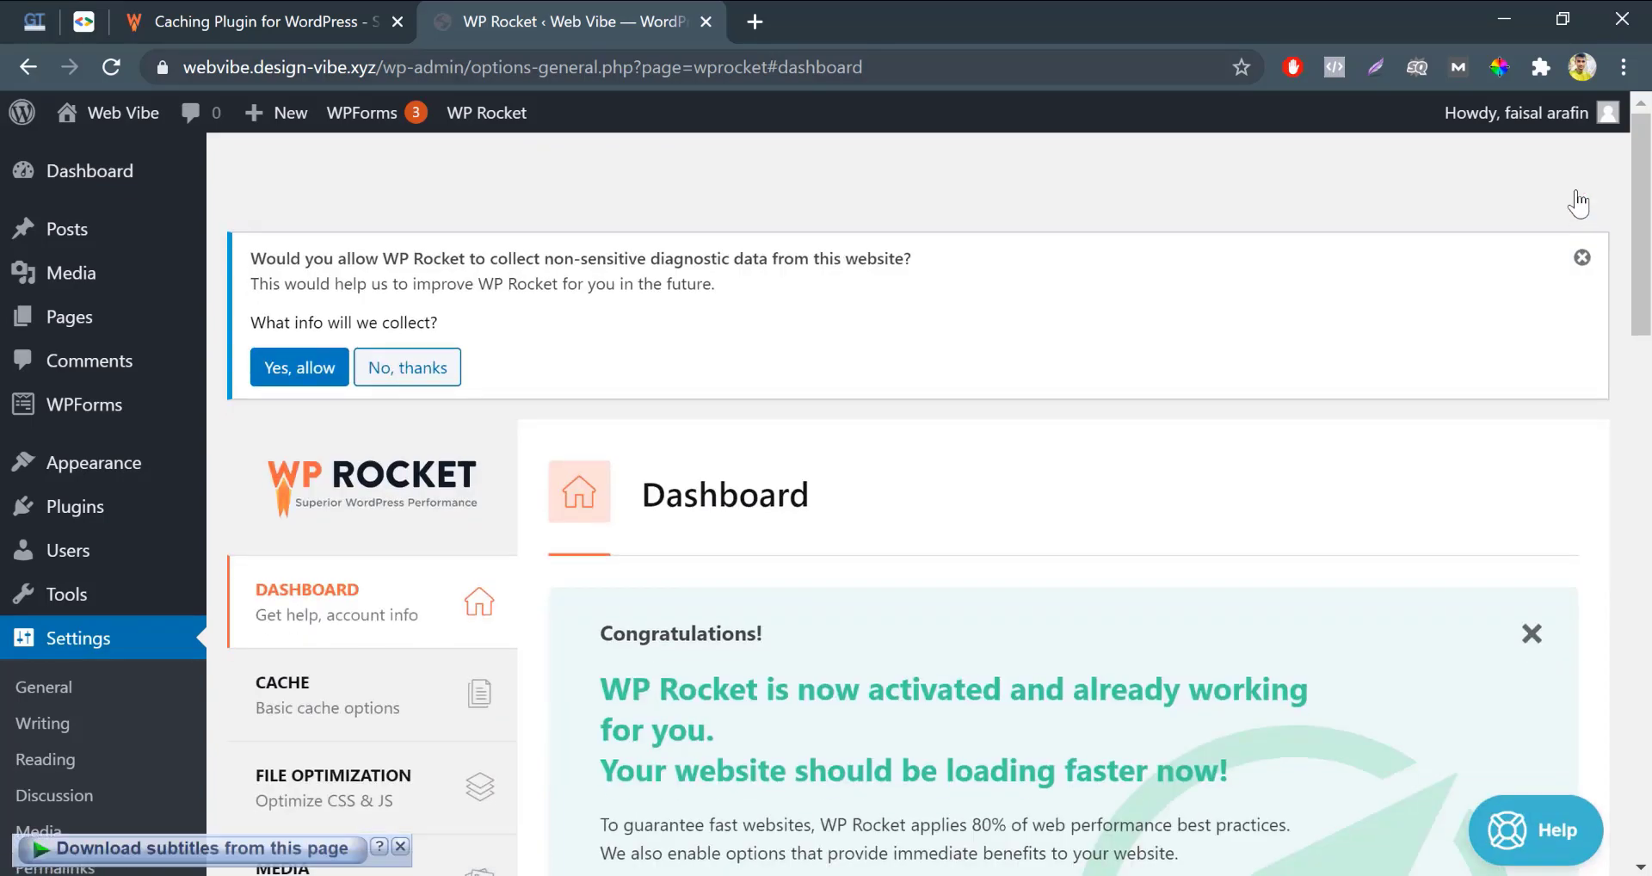
pyautogui.click(1581, 187)
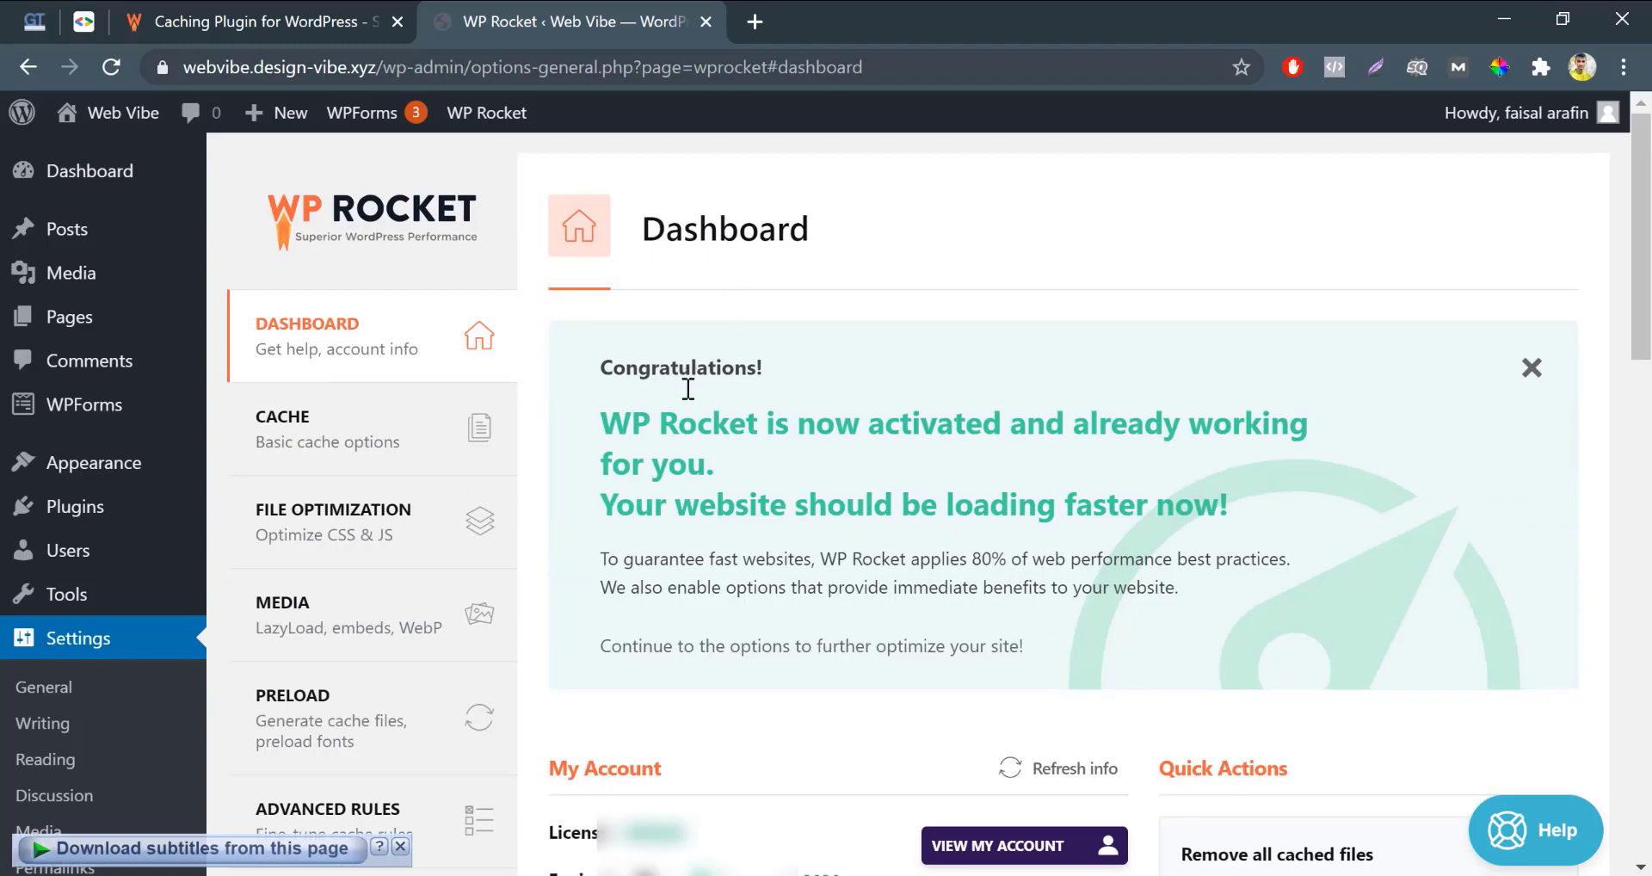
pyautogui.click(387, 471)
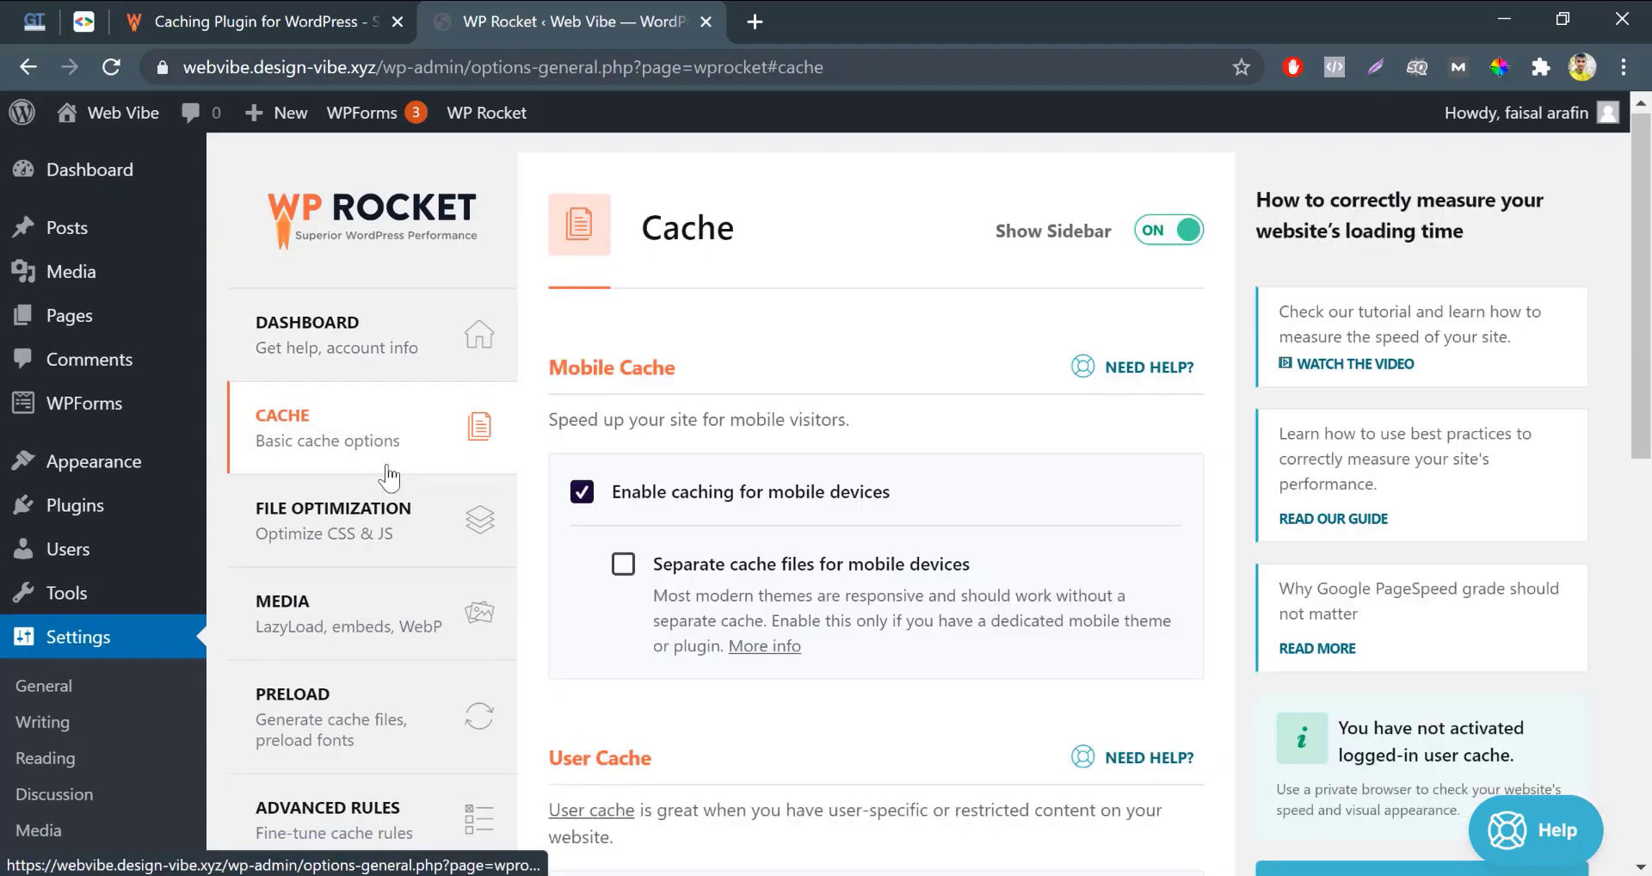
# Enable separate cache files for mobile devices in the Mobile Cache options
pyautogui.scroll(-1, 529, 646)
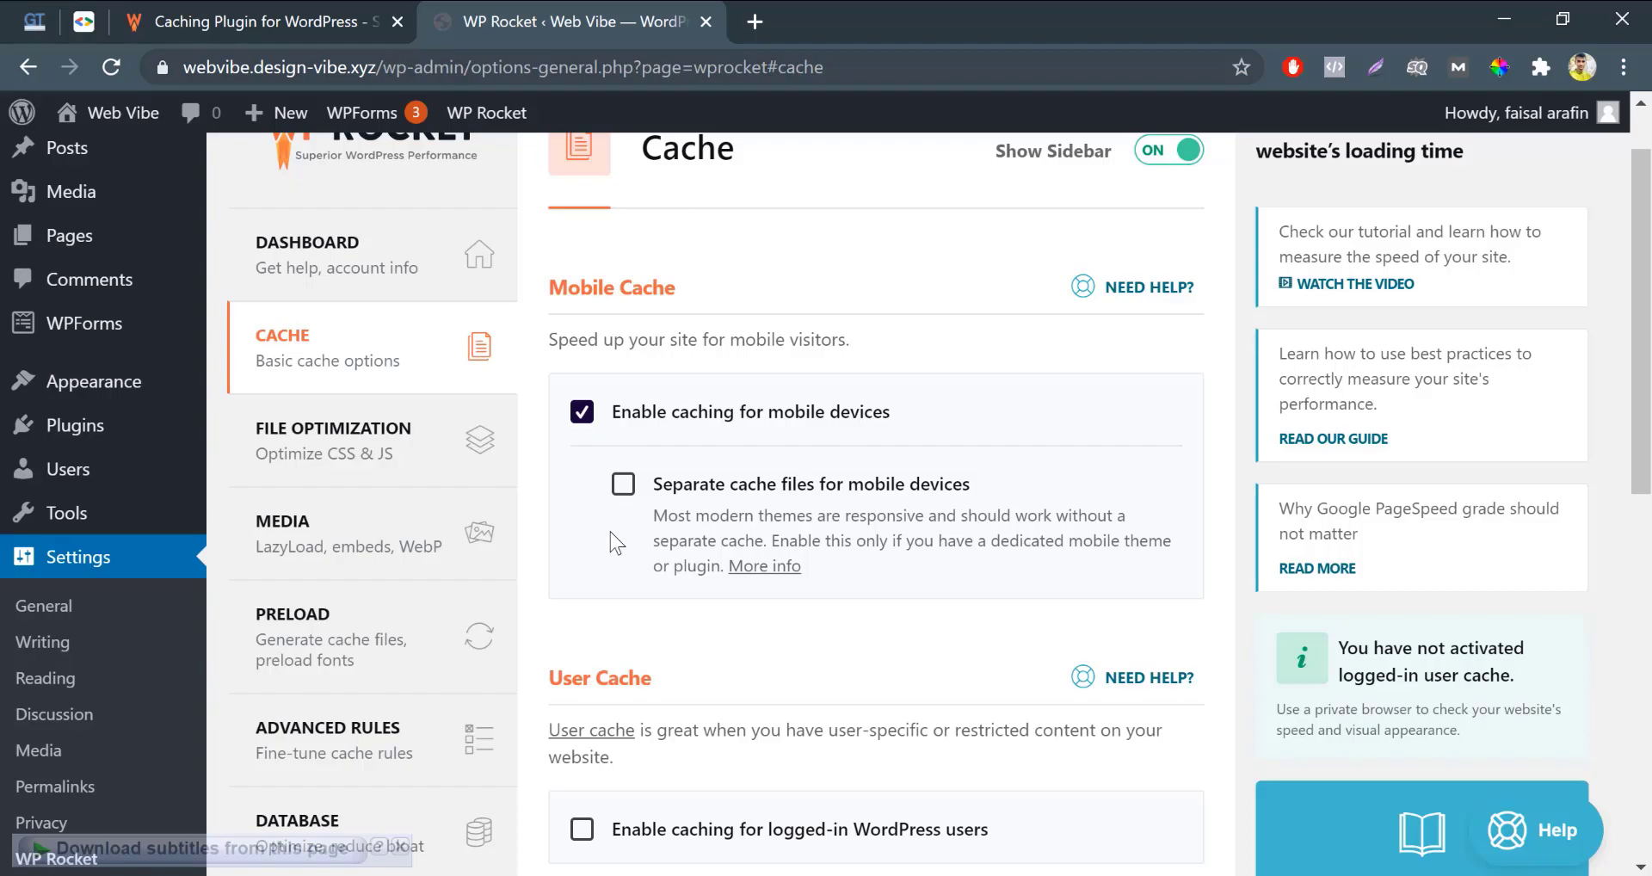
pyautogui.click(623, 484)
pyautogui.scroll(-4, 594, 525)
# Set the global cache lifespan to 5 days and save the cache settings
pyautogui.scroll(-5, 571, 551)
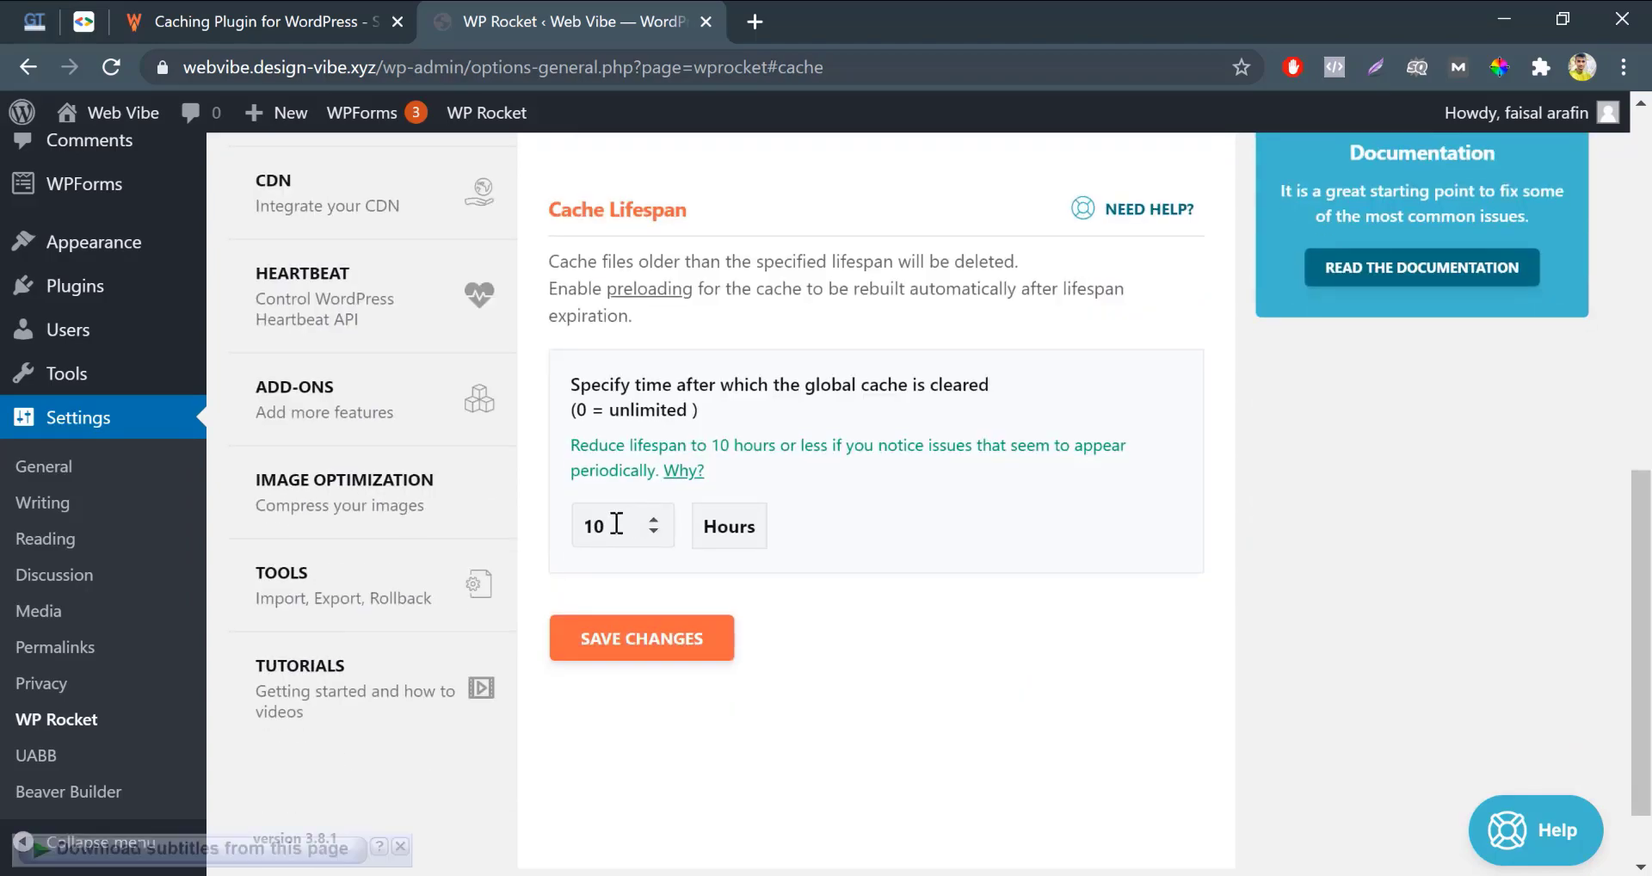
pyautogui.moveTo(607, 524); pyautogui.dragTo(585, 524)
pyautogui.write('5')
pyautogui.click(719, 528)
pyautogui.click(714, 609)
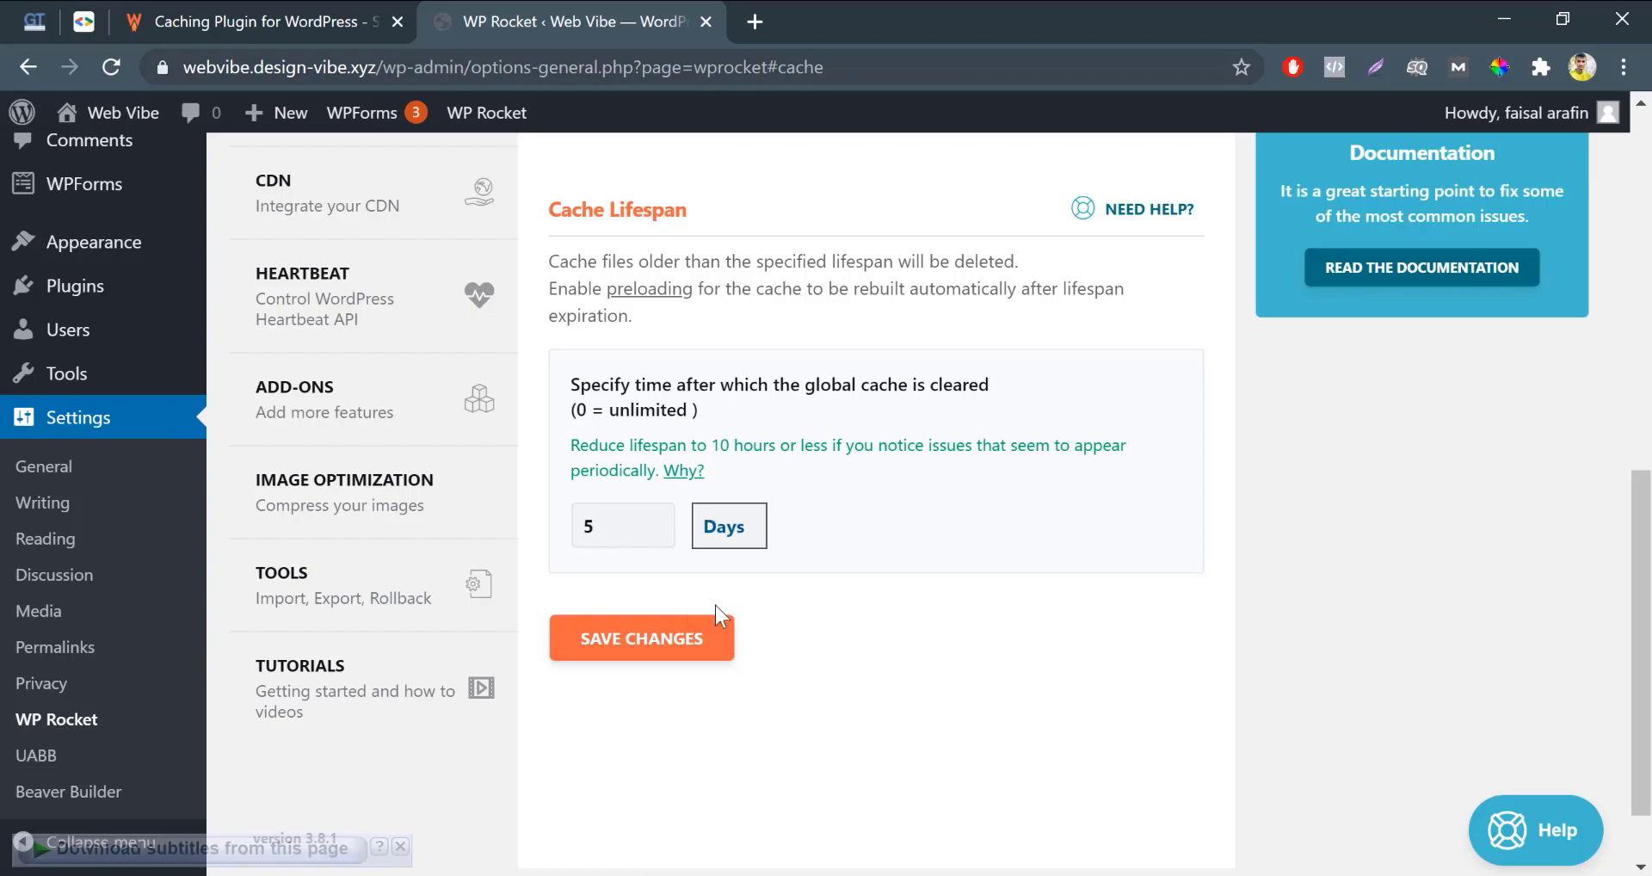
pyautogui.click(640, 647)
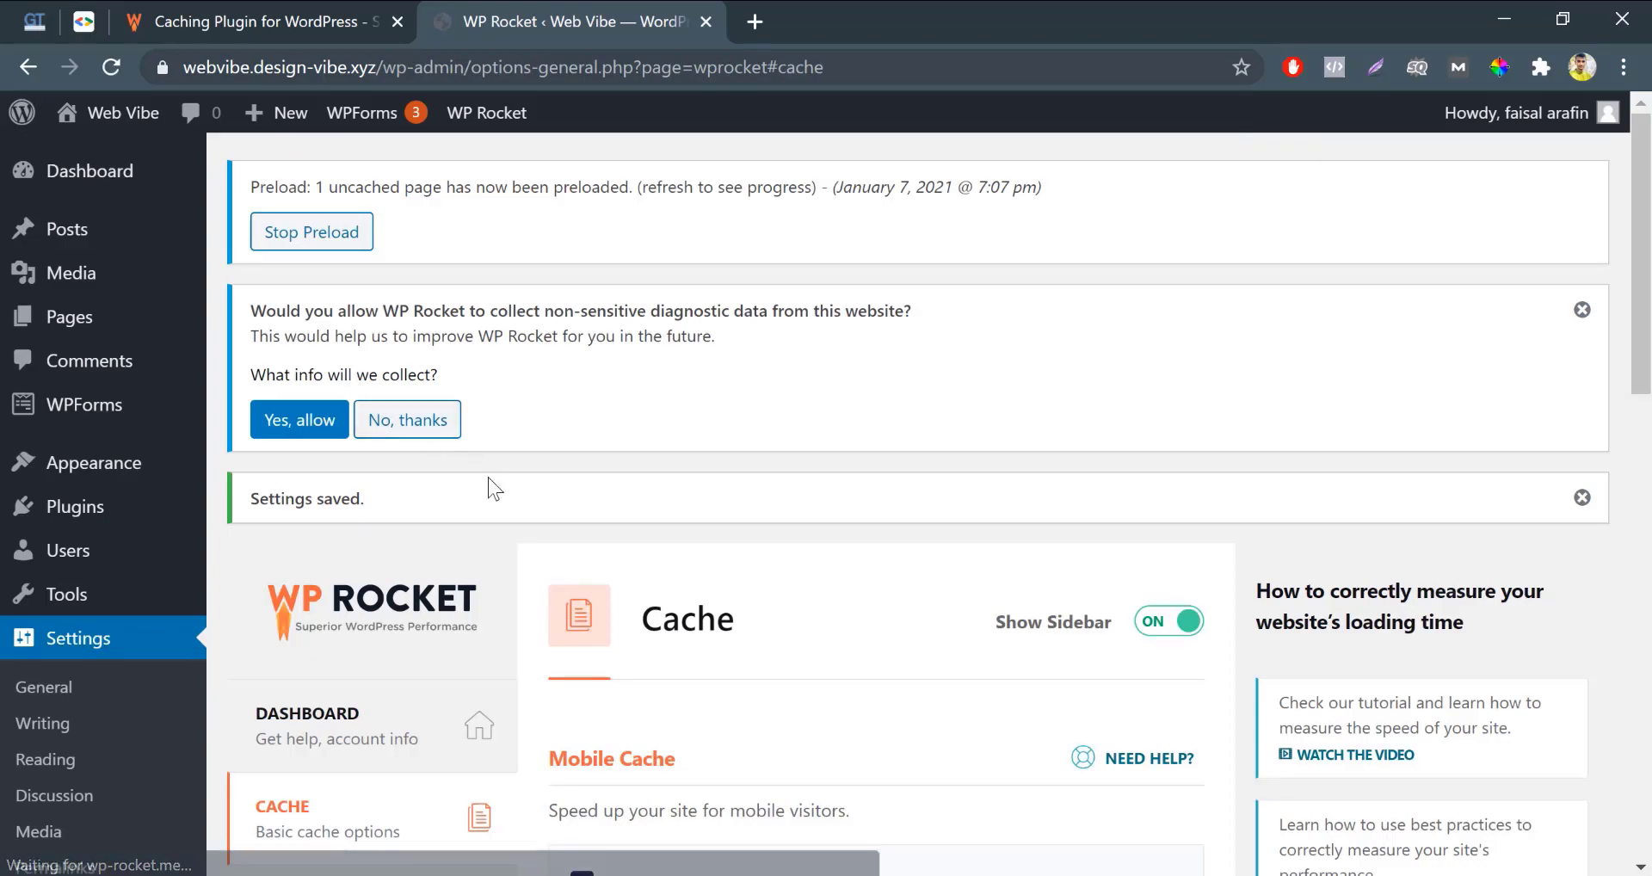
# Decline the diagnostic data collection request and open WP Rocket's File Optimization options
pyautogui.click(413, 406)
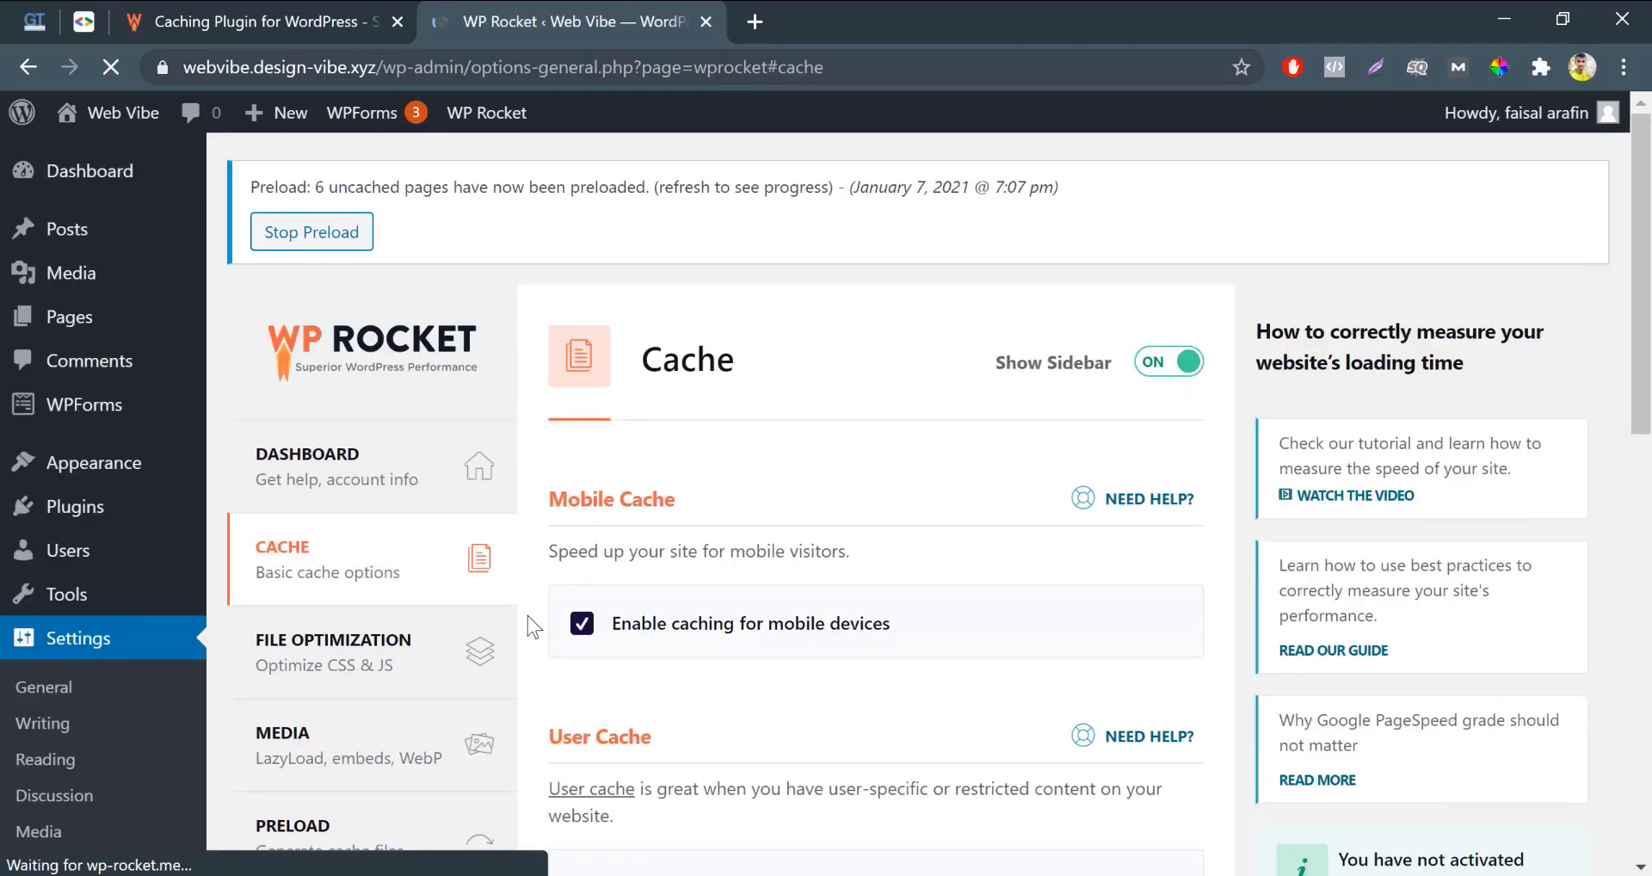
pyautogui.click(420, 514)
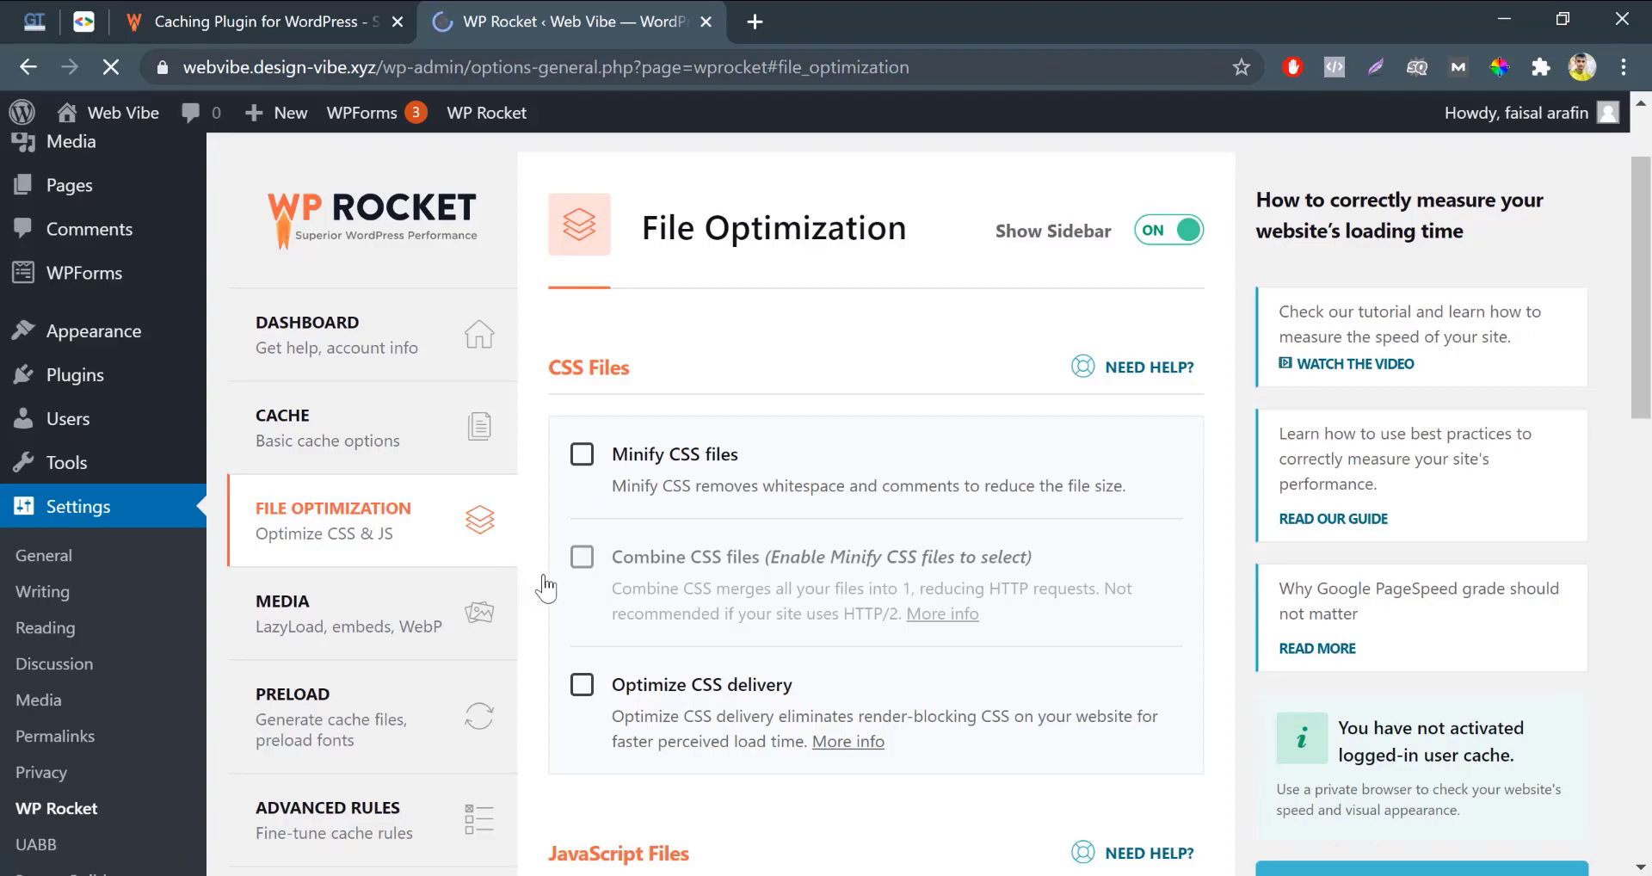
pyautogui.scroll(-3, 565, 559)
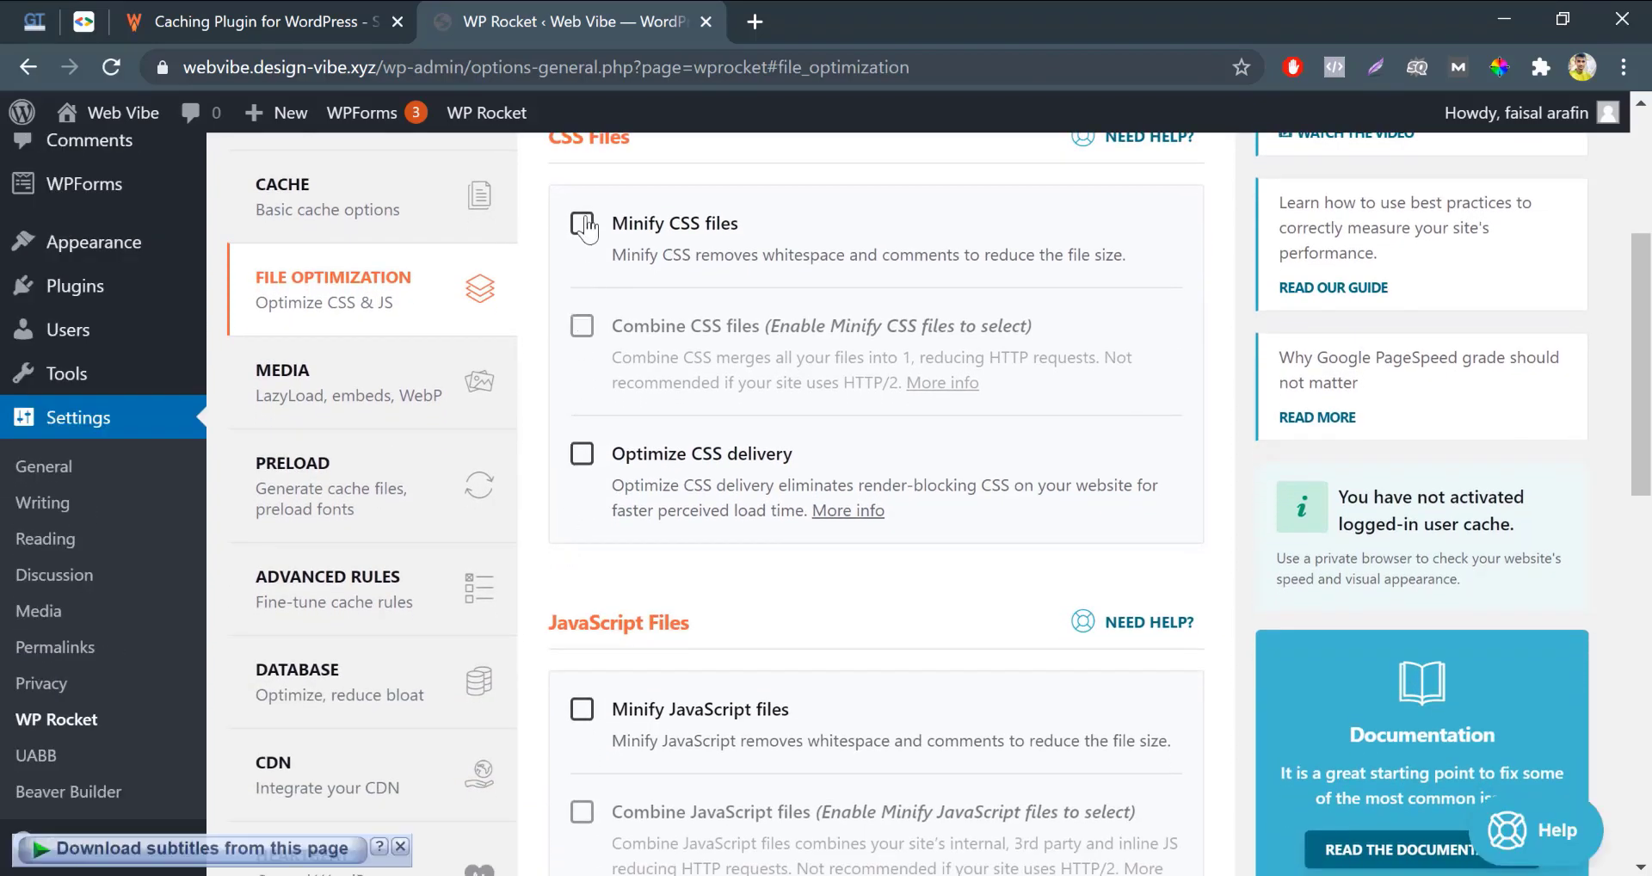
# Activate both minification and combining of CSS files, accepting the warning for each
pyautogui.click(583, 228)
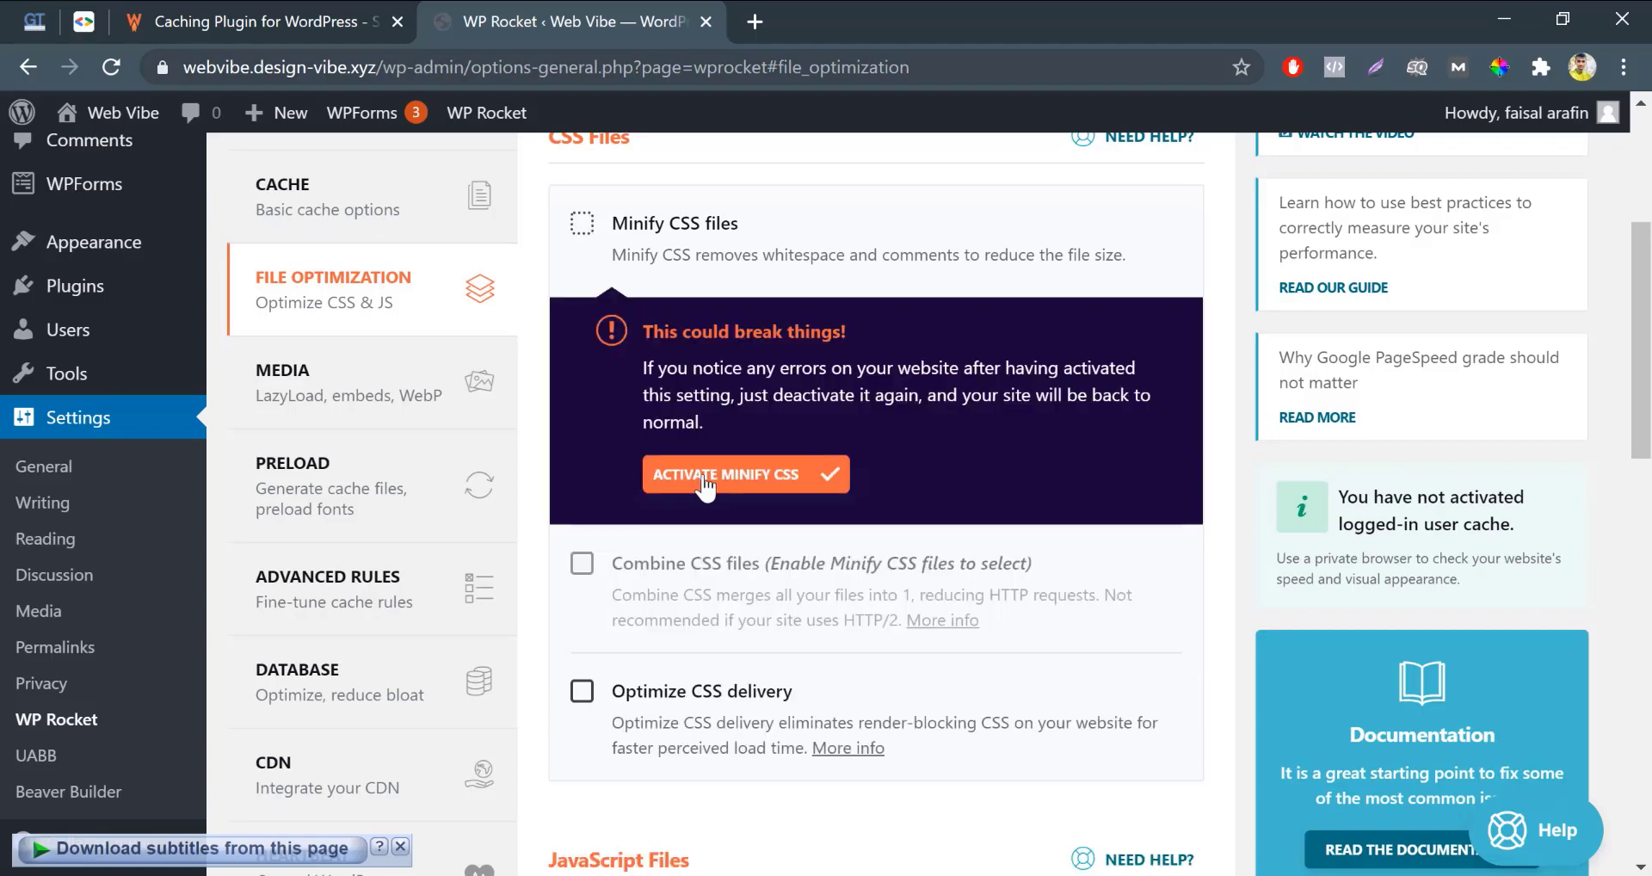
pyautogui.click(705, 484)
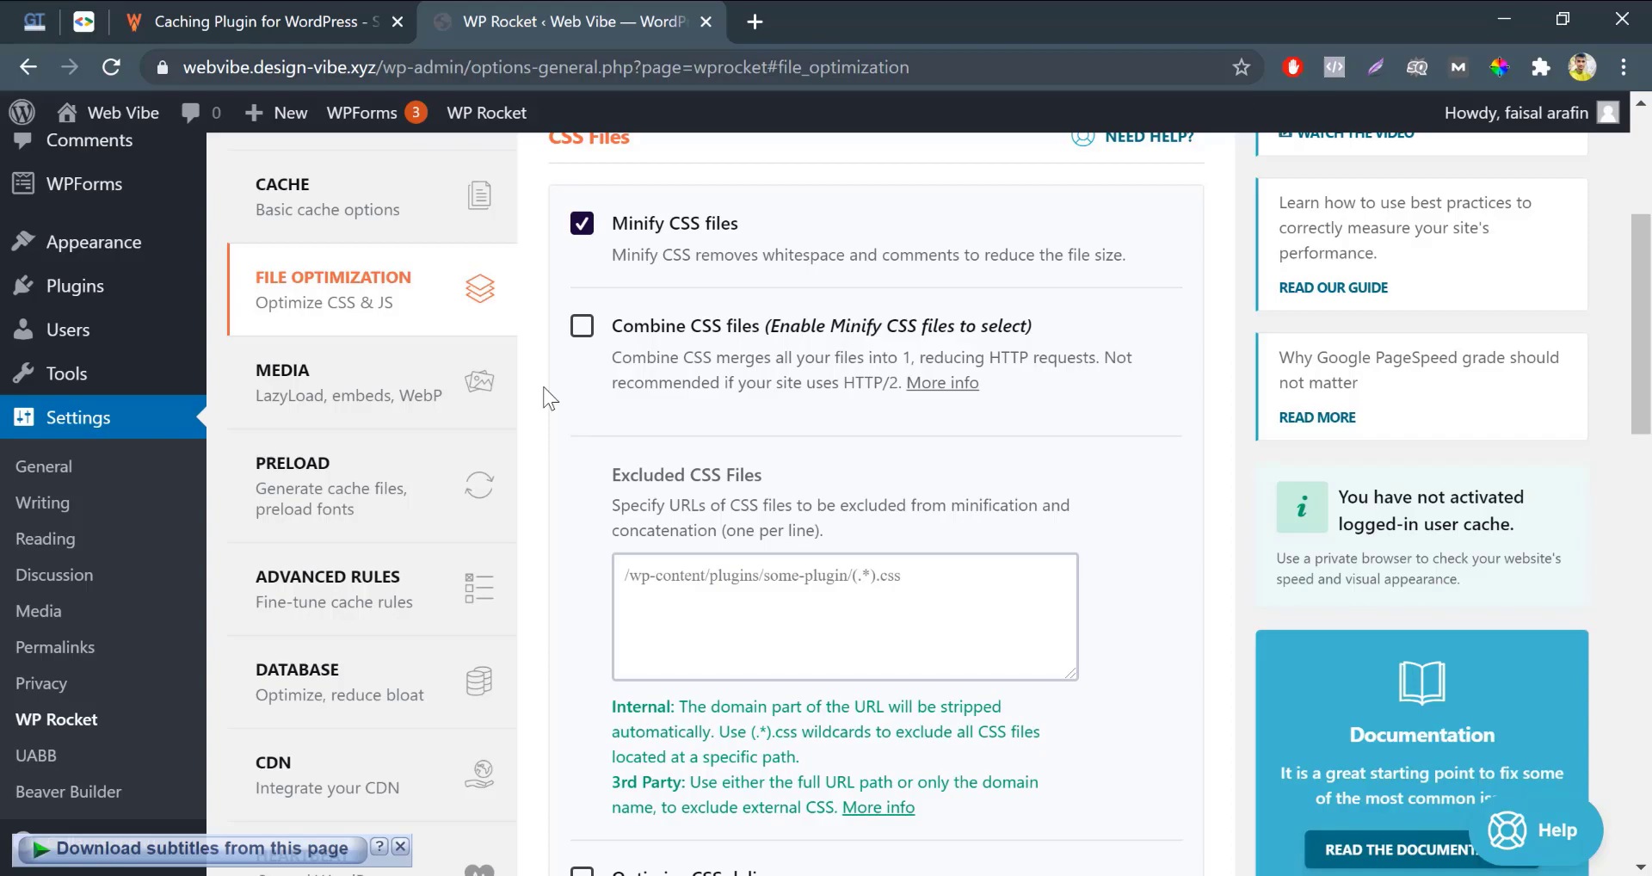
pyautogui.click(582, 325)
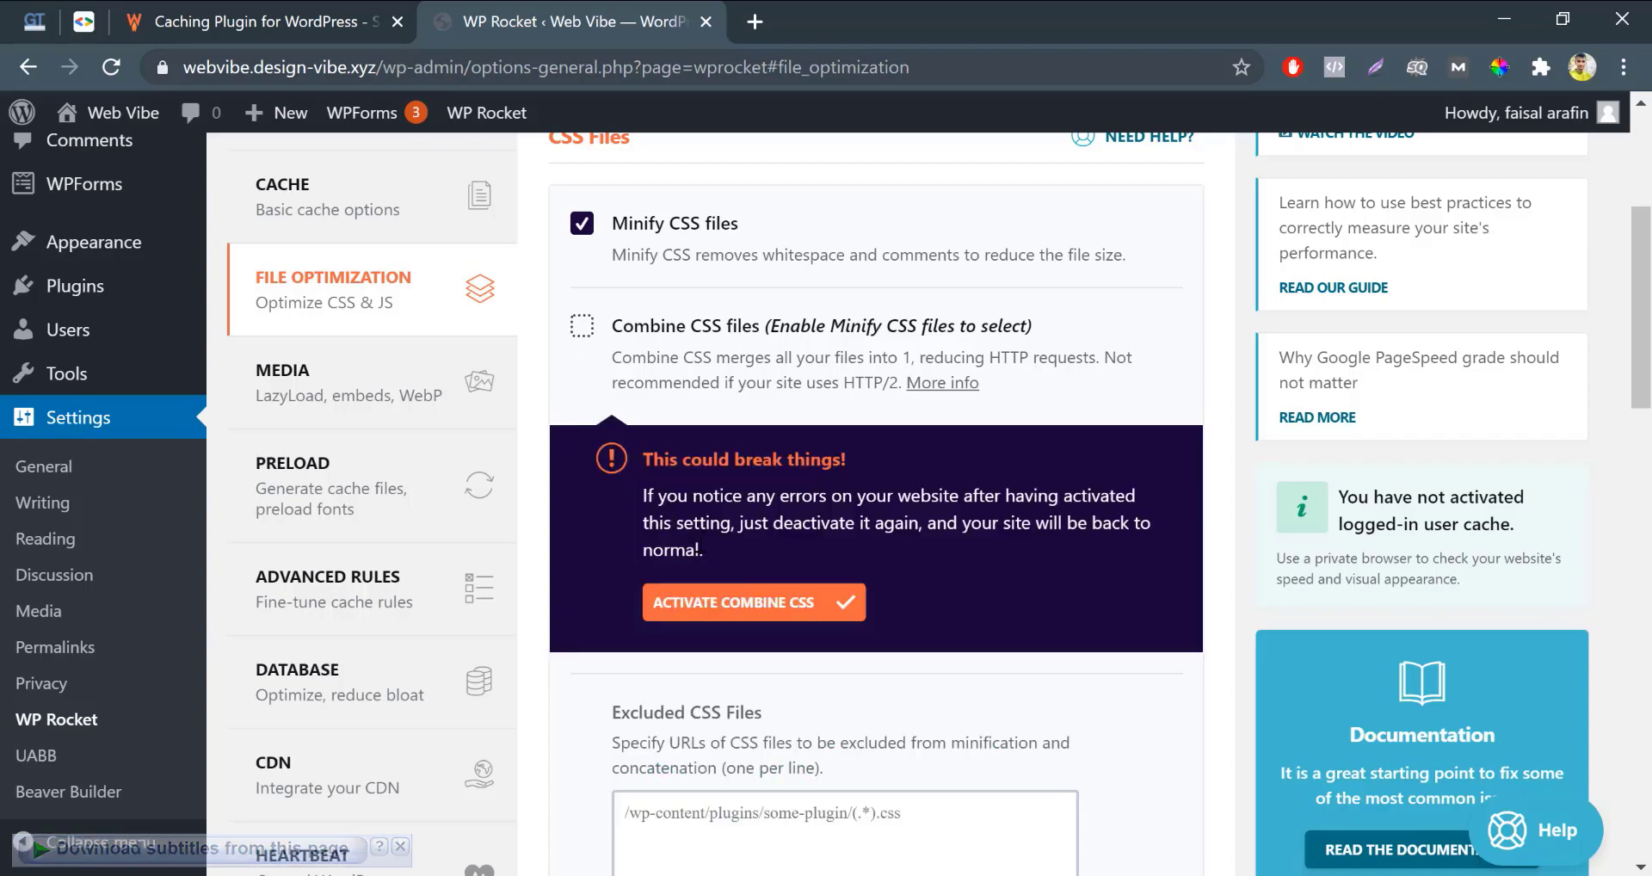
pyautogui.click(731, 607)
pyautogui.scroll(-3, 590, 620)
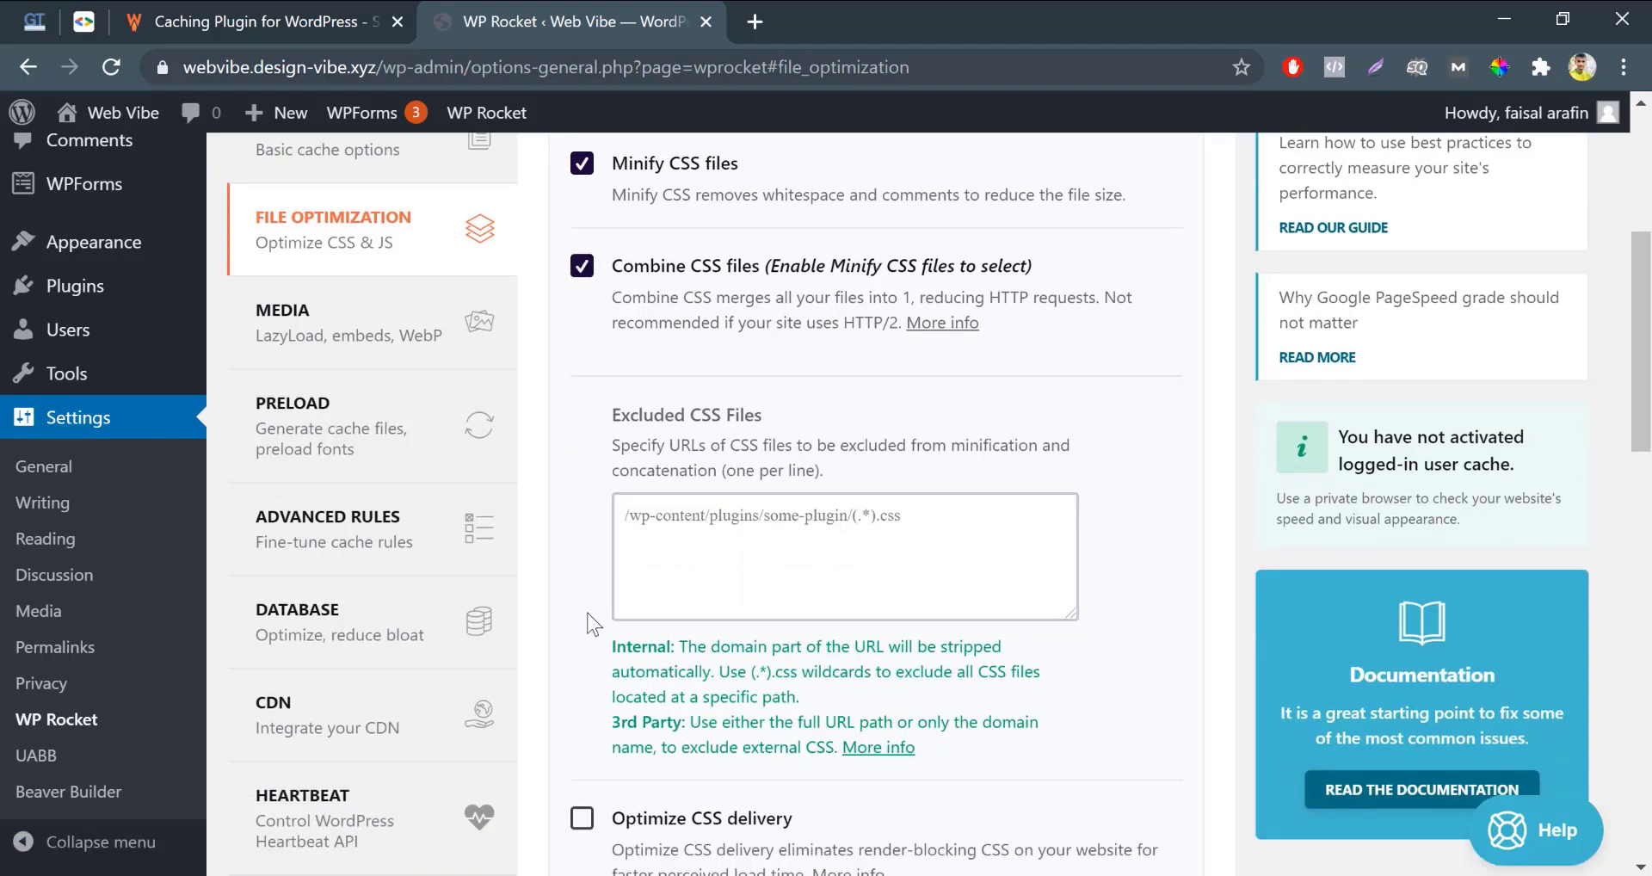
# Enable Optimize CSS delivery and save the file optimization settings
pyautogui.scroll(-5, 590, 621)
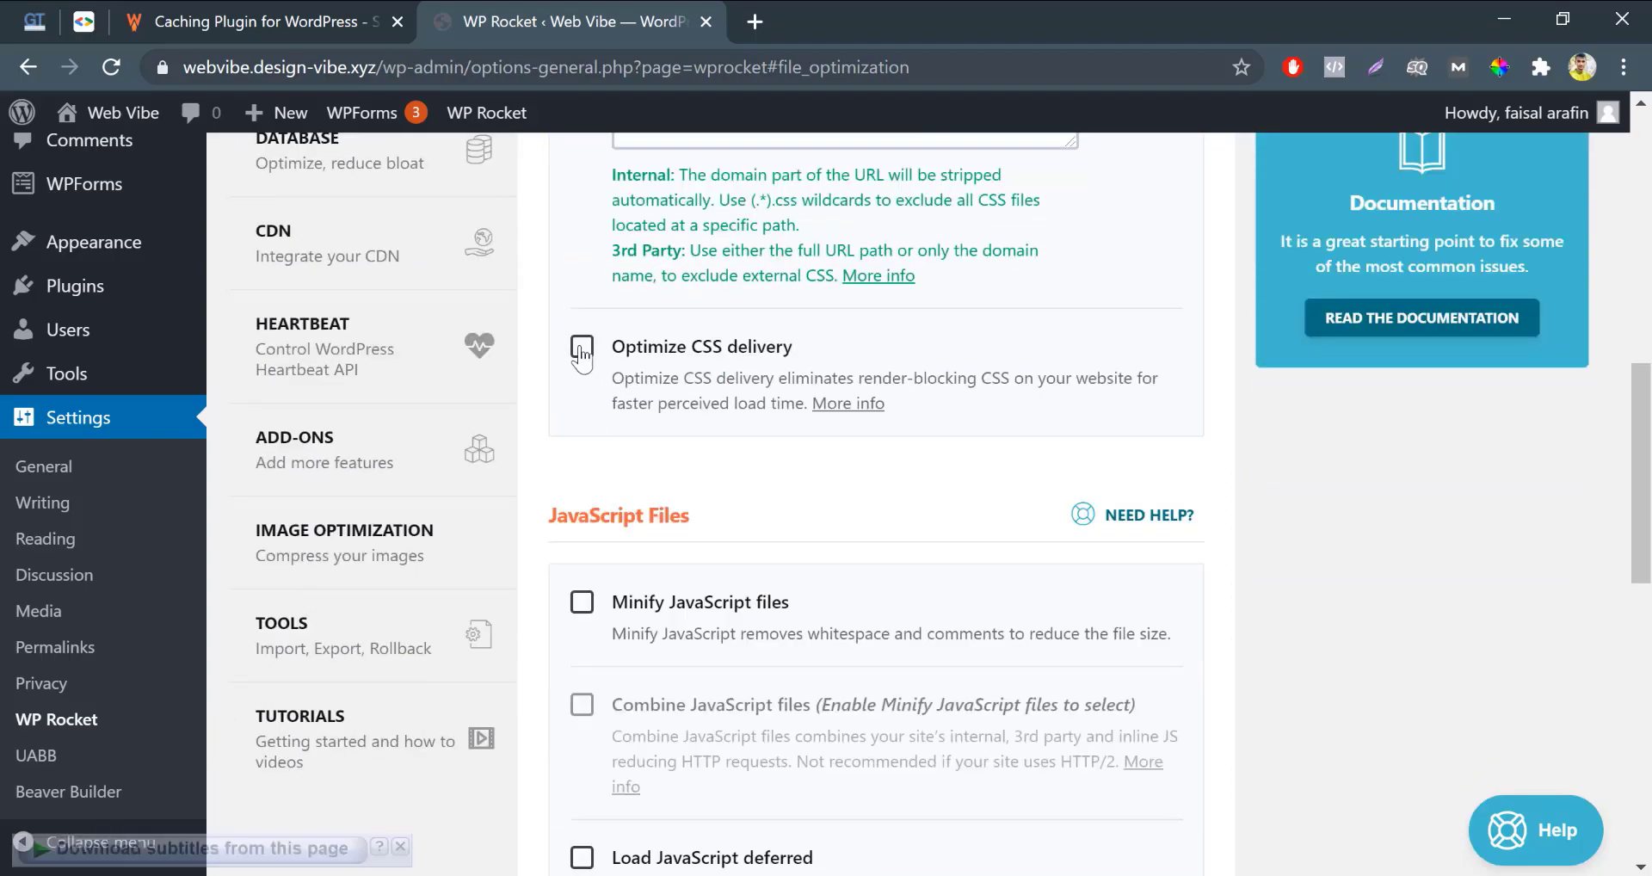
pyautogui.click(581, 349)
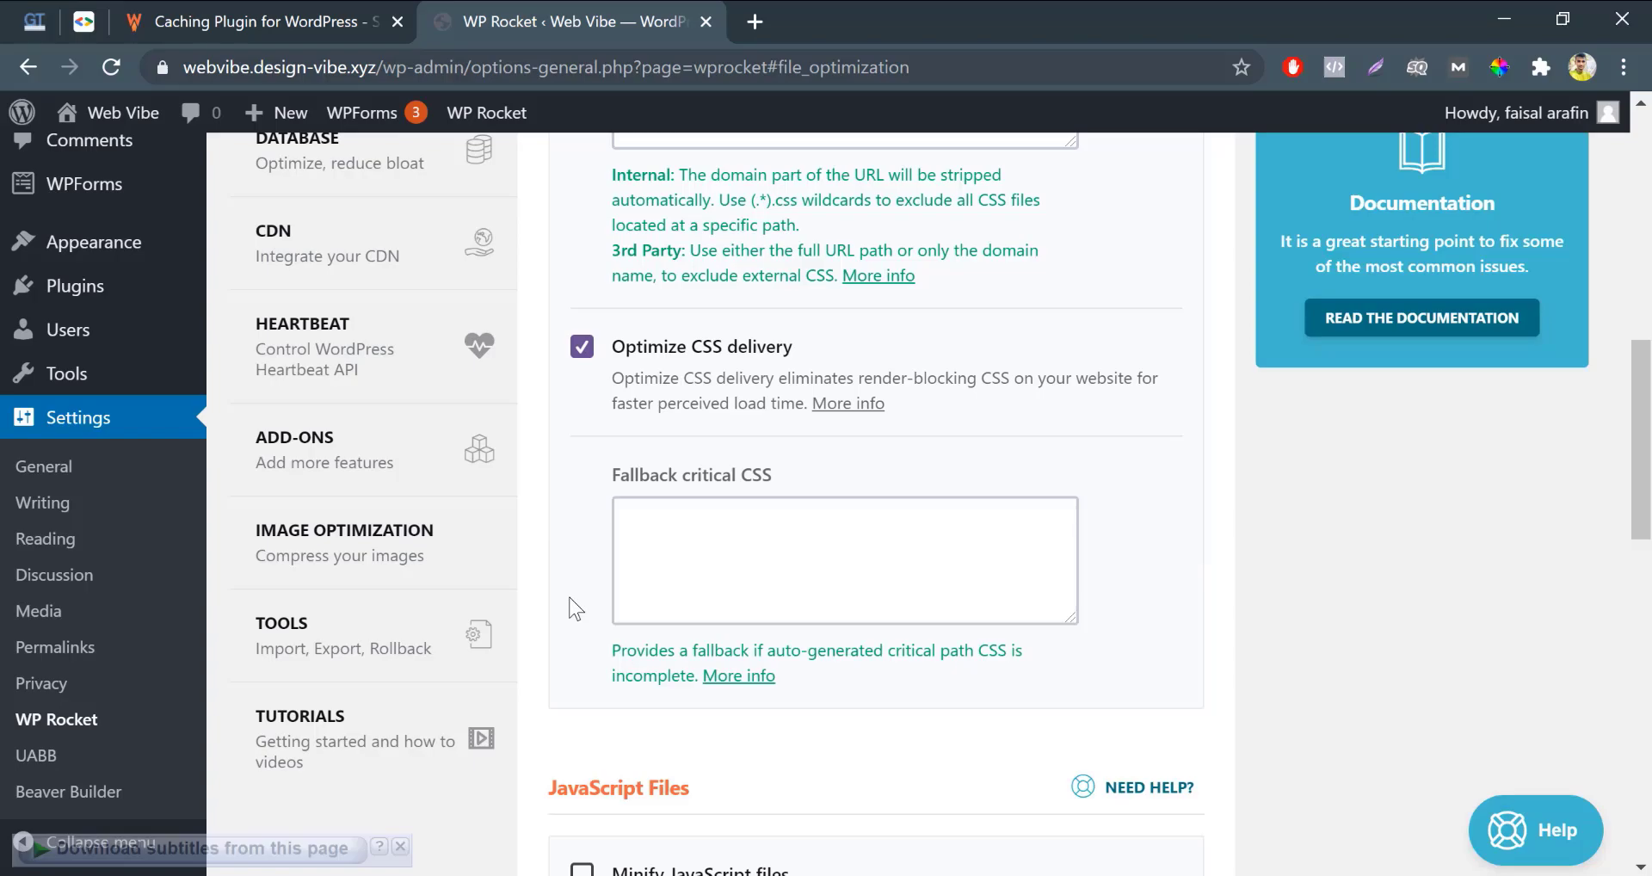
pyautogui.scroll(-15, 575, 609)
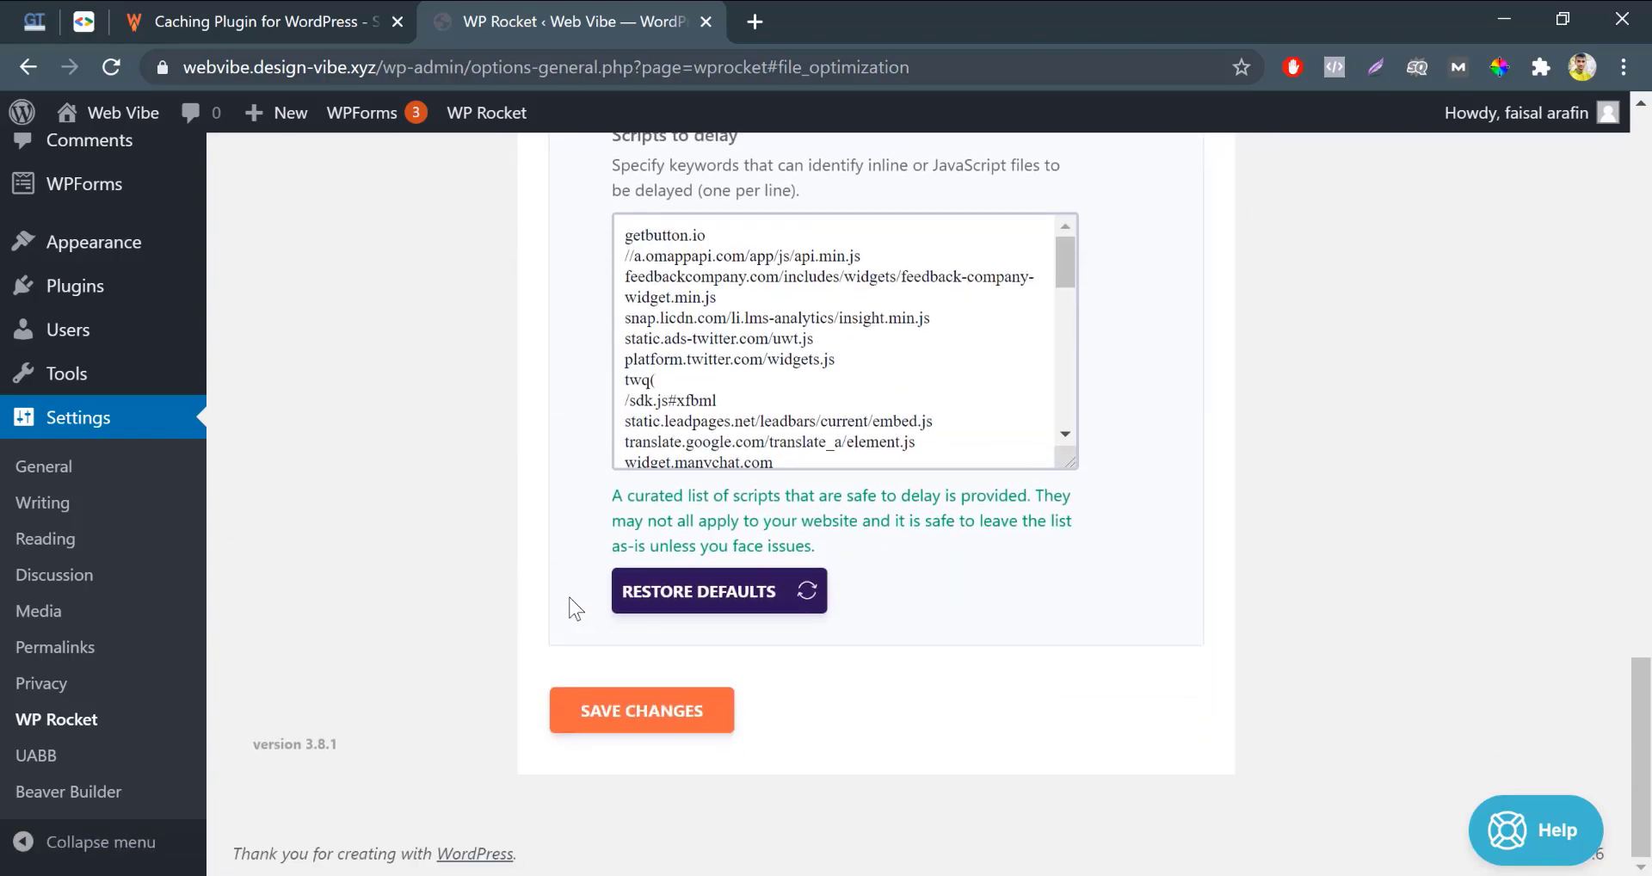
pyautogui.click(592, 710)
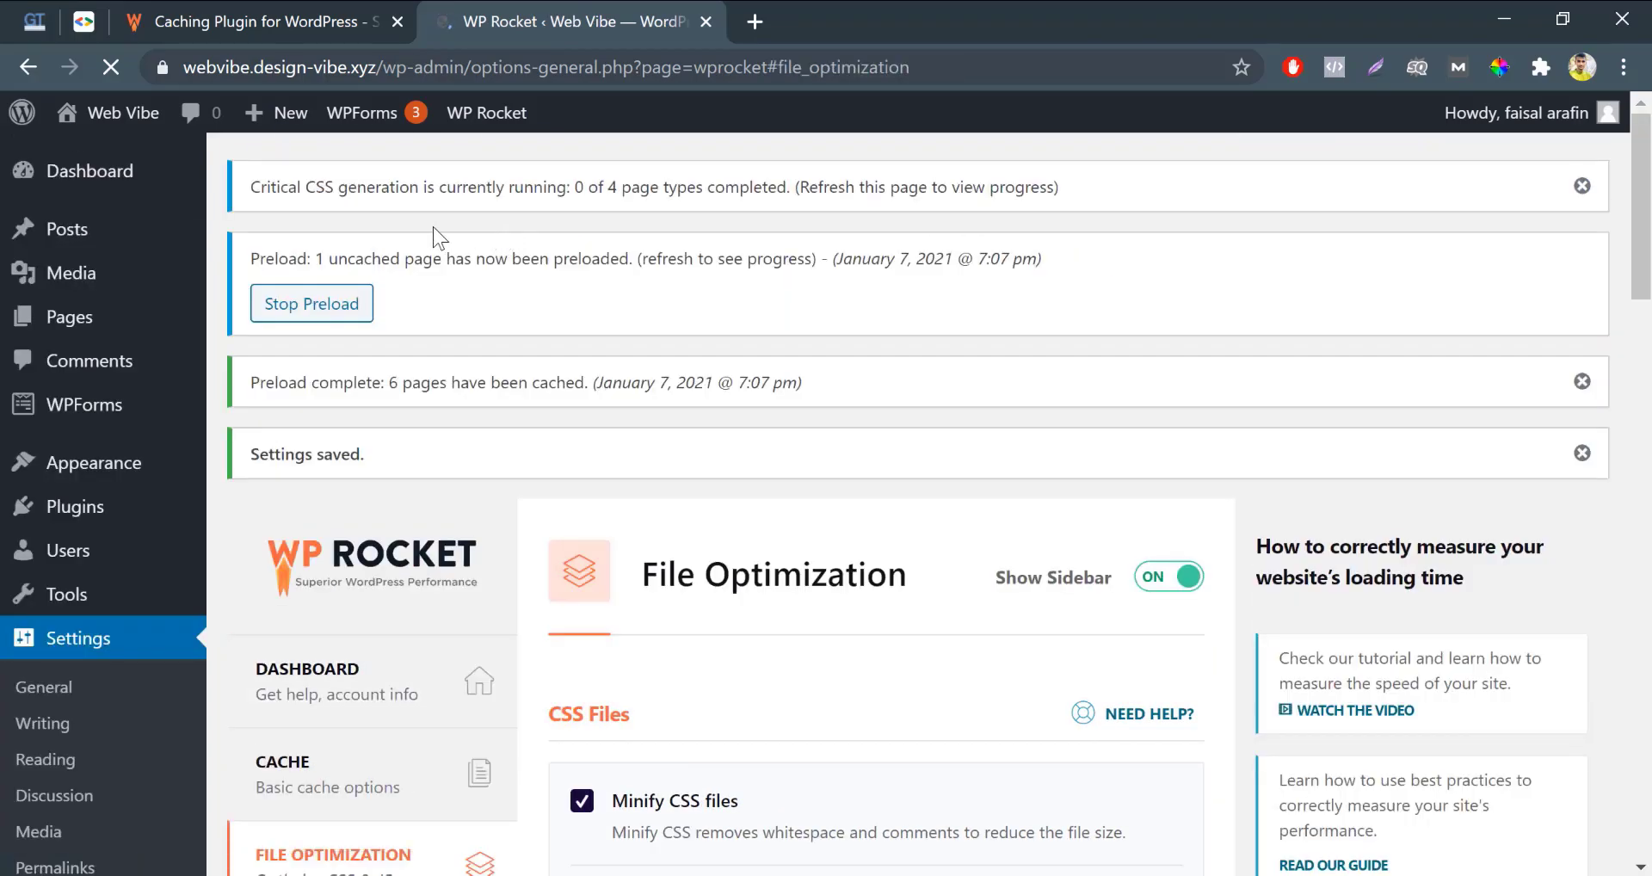
# Open the site's homepage in a new browser tab and check its layout down to the quote form
pyautogui.moveTo(104, 113)
pyautogui.rightClick(81, 153)
pyautogui.click(222, 170)
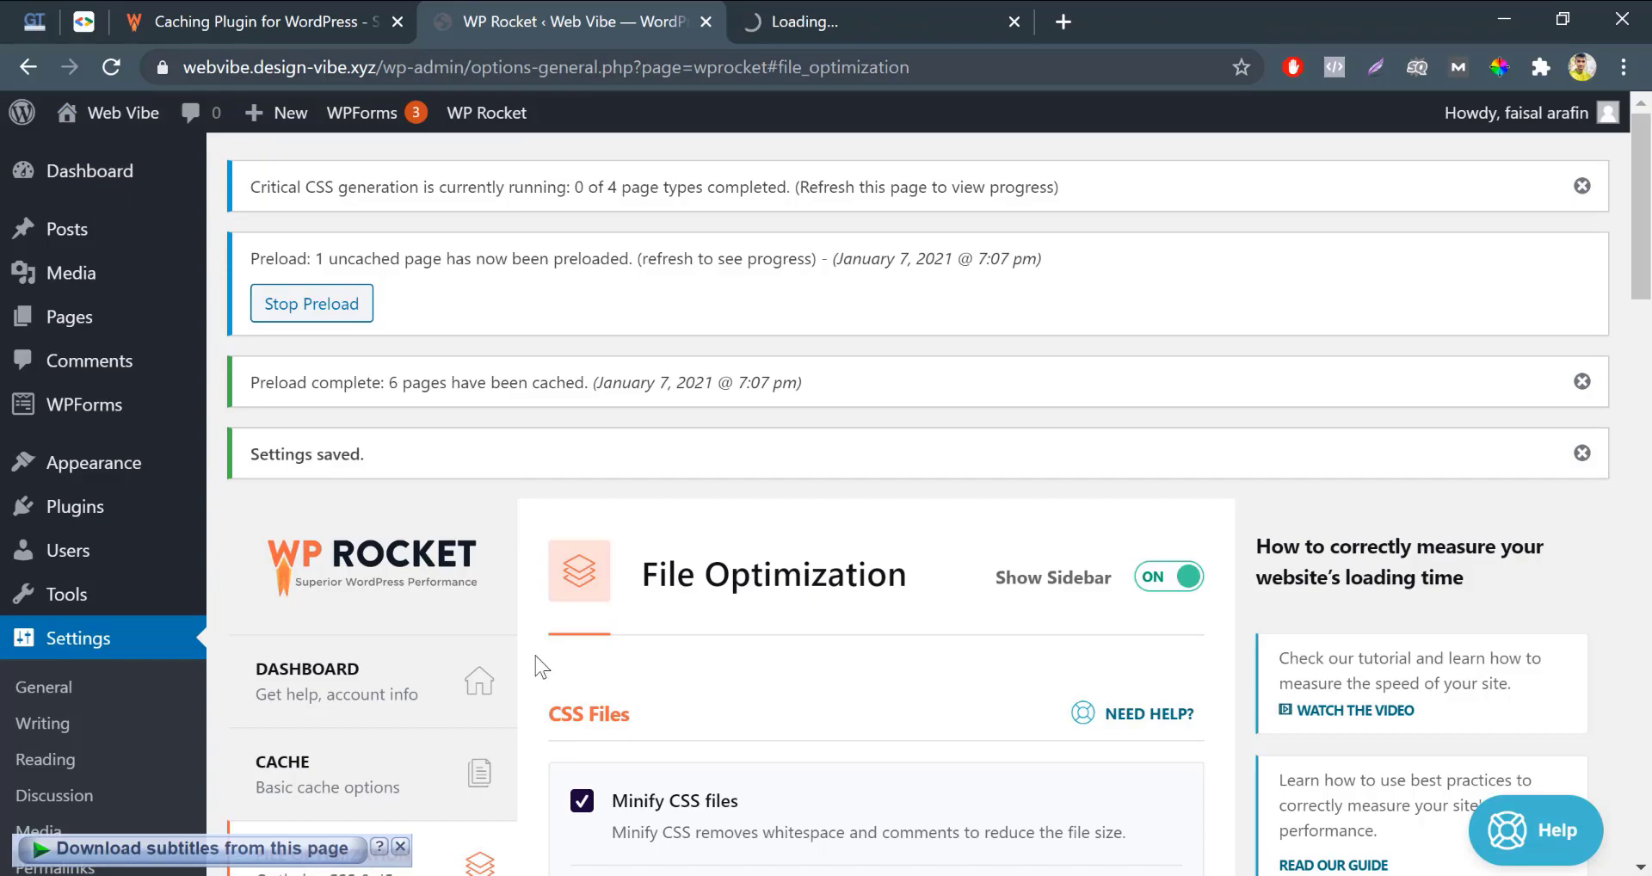
pyautogui.scroll(-10, 541, 667)
pyautogui.hotkey('ctrl', 'Tab')
pyautogui.scroll(-20, 564, 303)
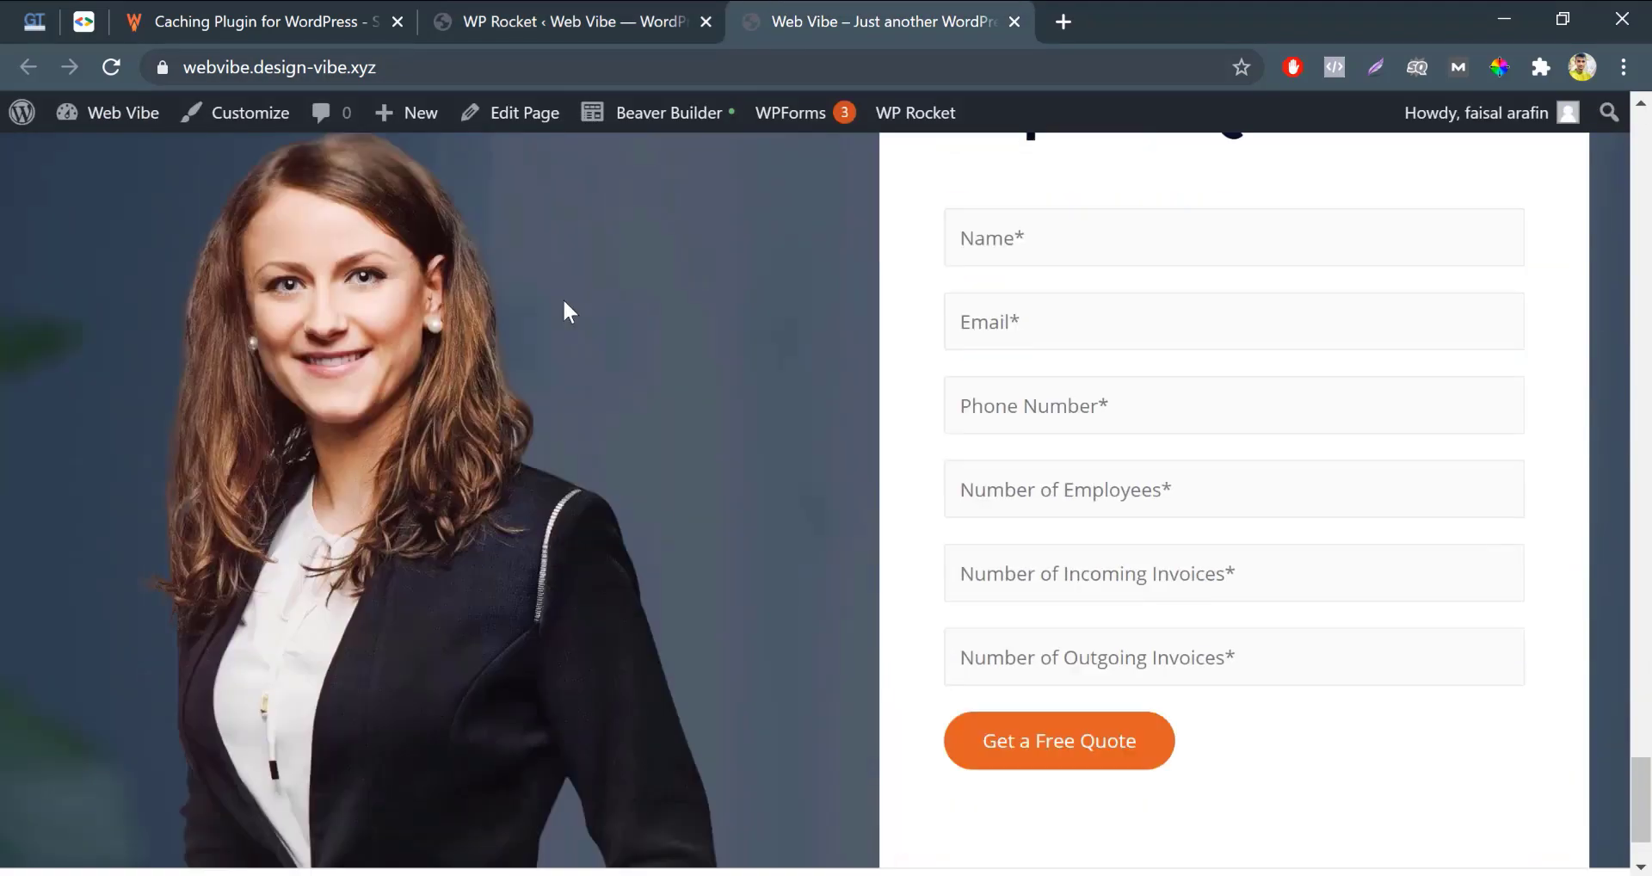
pyautogui.scroll(-3, 564, 303)
pyautogui.scroll(10, 565, 303)
# Back in the WP Rocket settings, activate minification and combining of JavaScript files, accepting the warnings
pyautogui.hotkey('ctrl', 'shift', 'Tab')
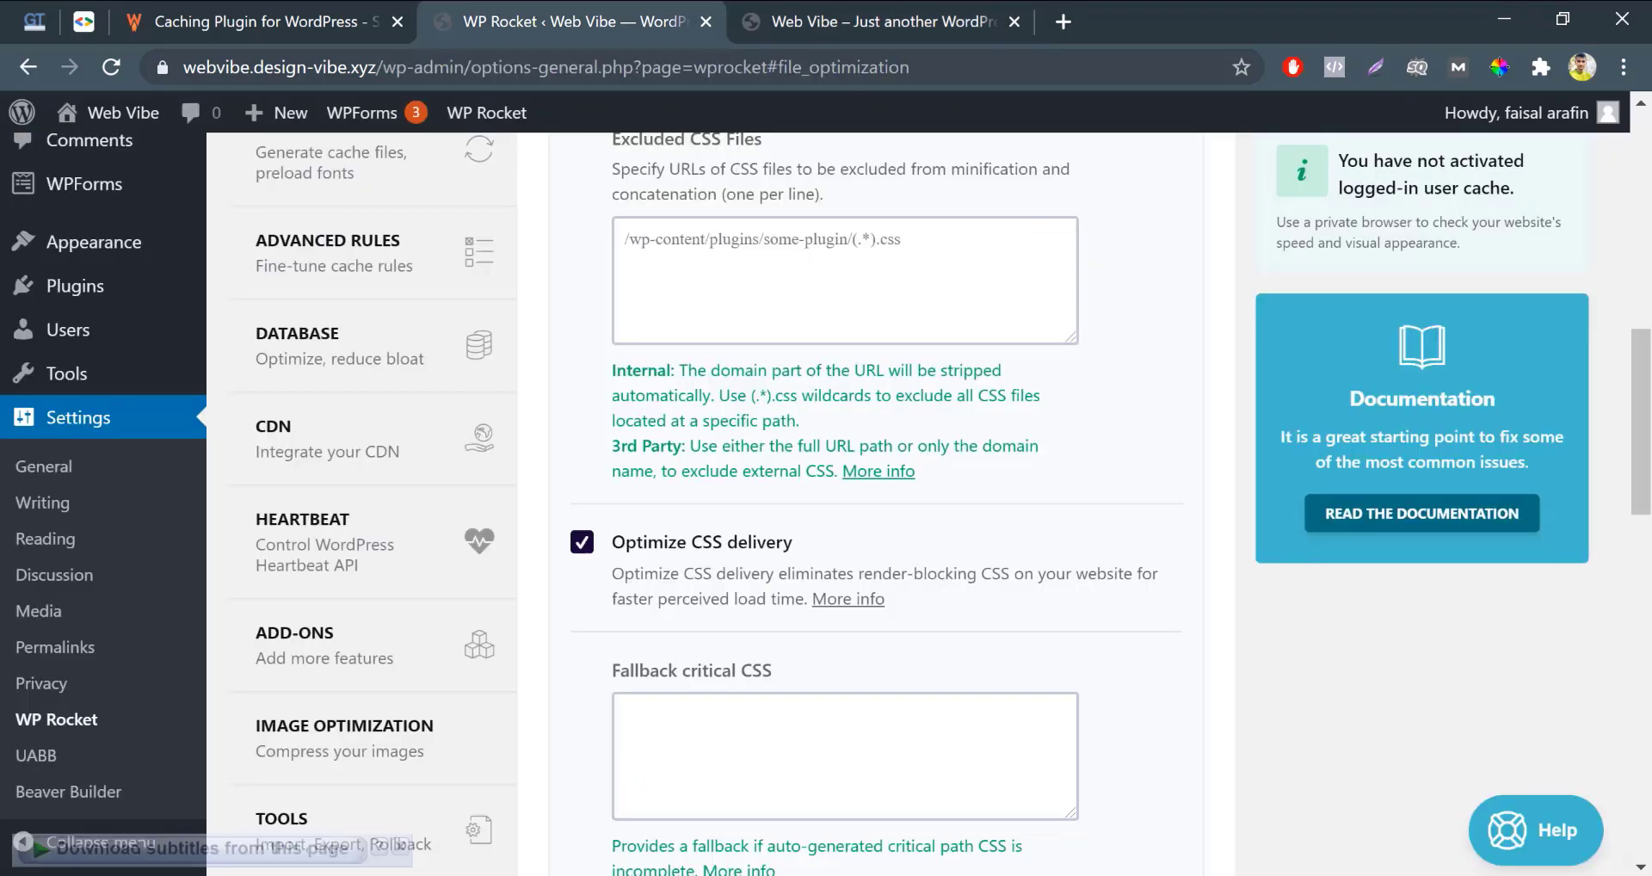
pyautogui.scroll(-8, 557, 380)
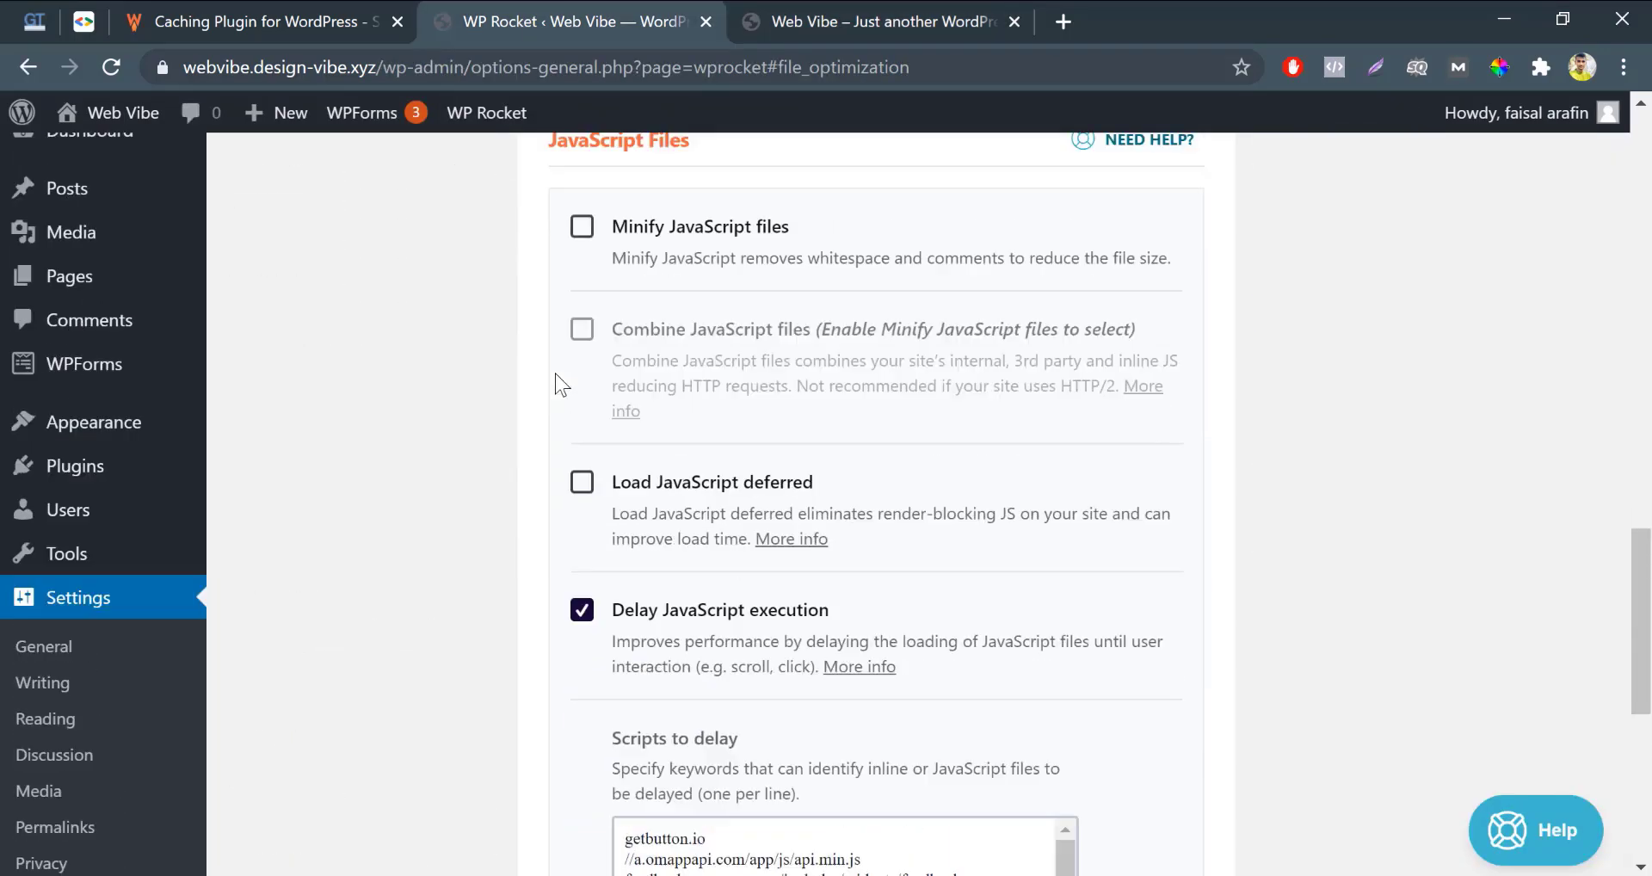
pyautogui.scroll(1, 556, 380)
pyautogui.click(580, 308)
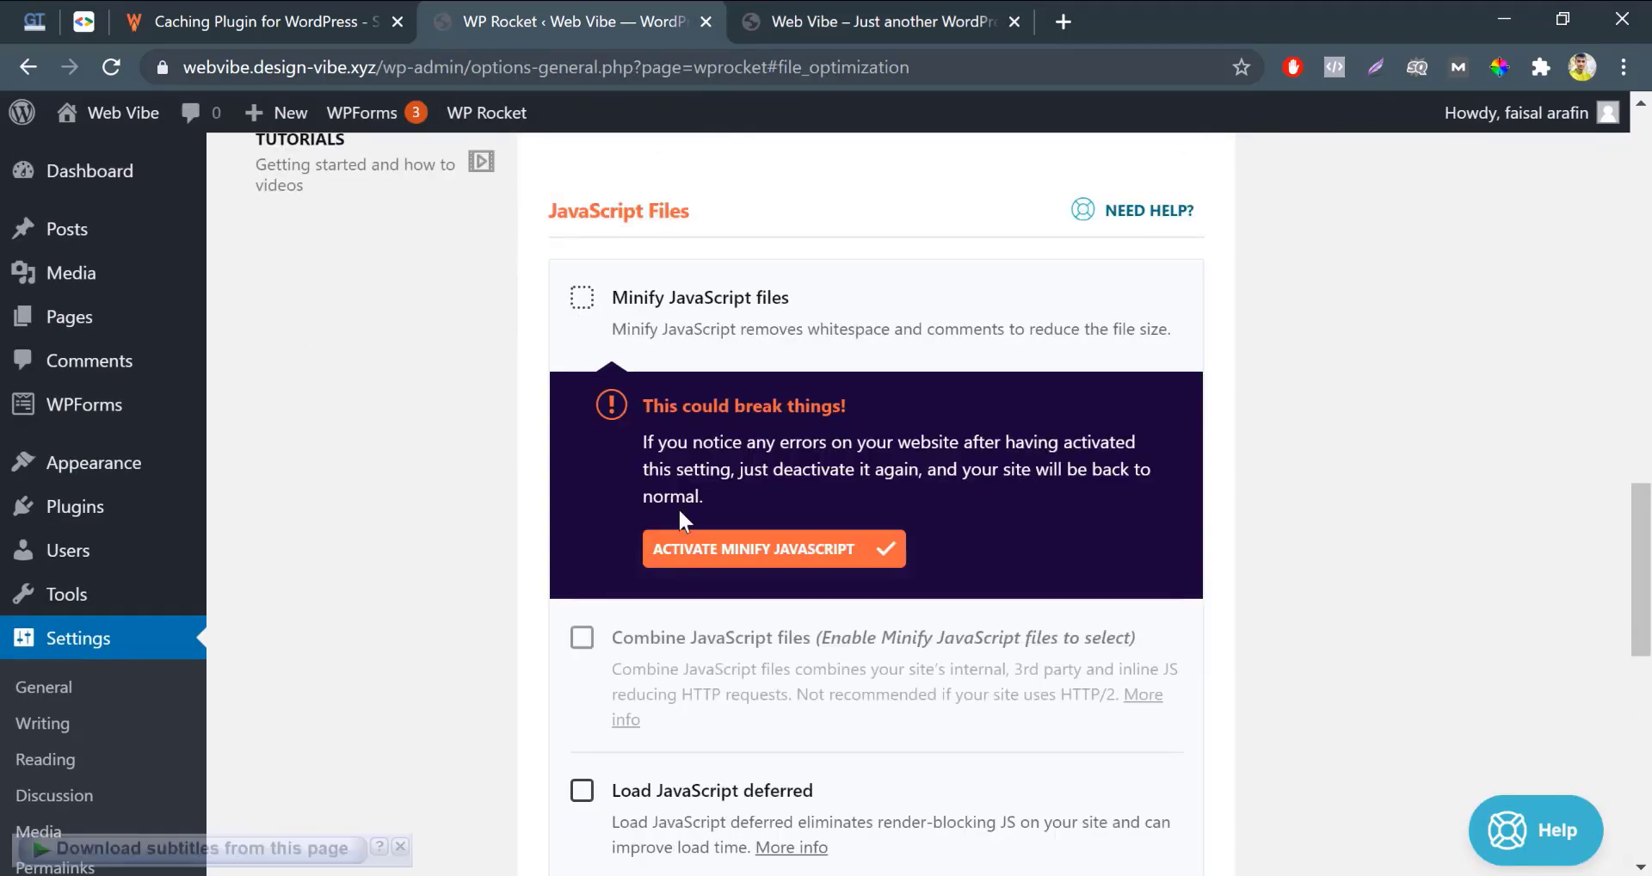
pyautogui.click(697, 558)
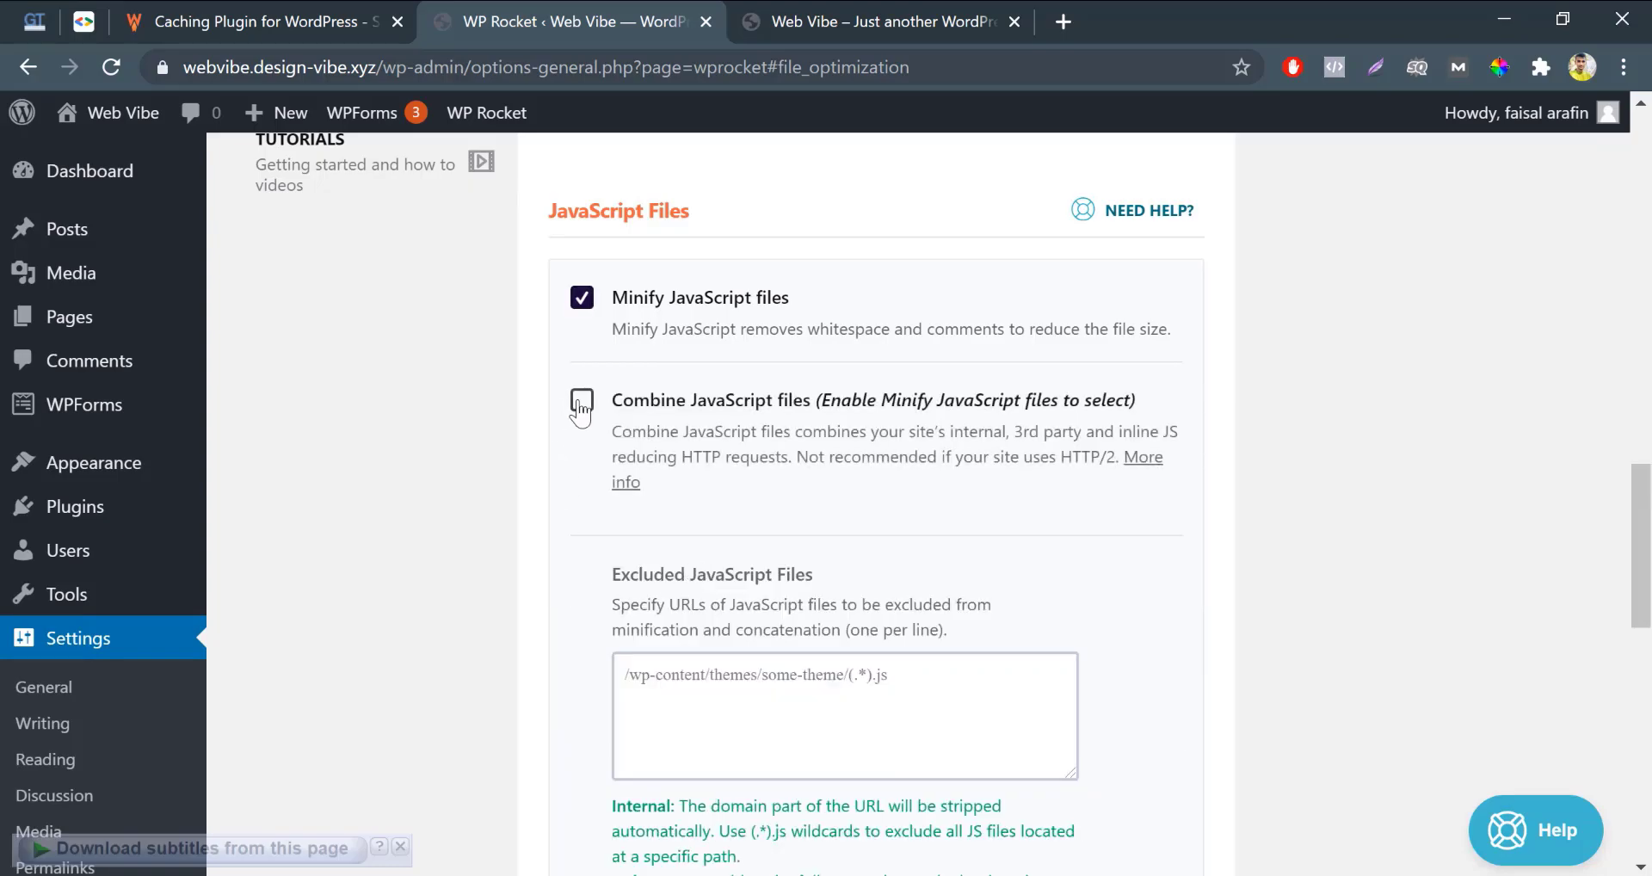
pyautogui.click(581, 400)
pyautogui.click(800, 696)
# Enable Load JavaScript deferred, keep Delay JavaScript execution on, and save the changes
pyautogui.scroll(-3, 601, 704)
pyautogui.scroll(-5, 602, 704)
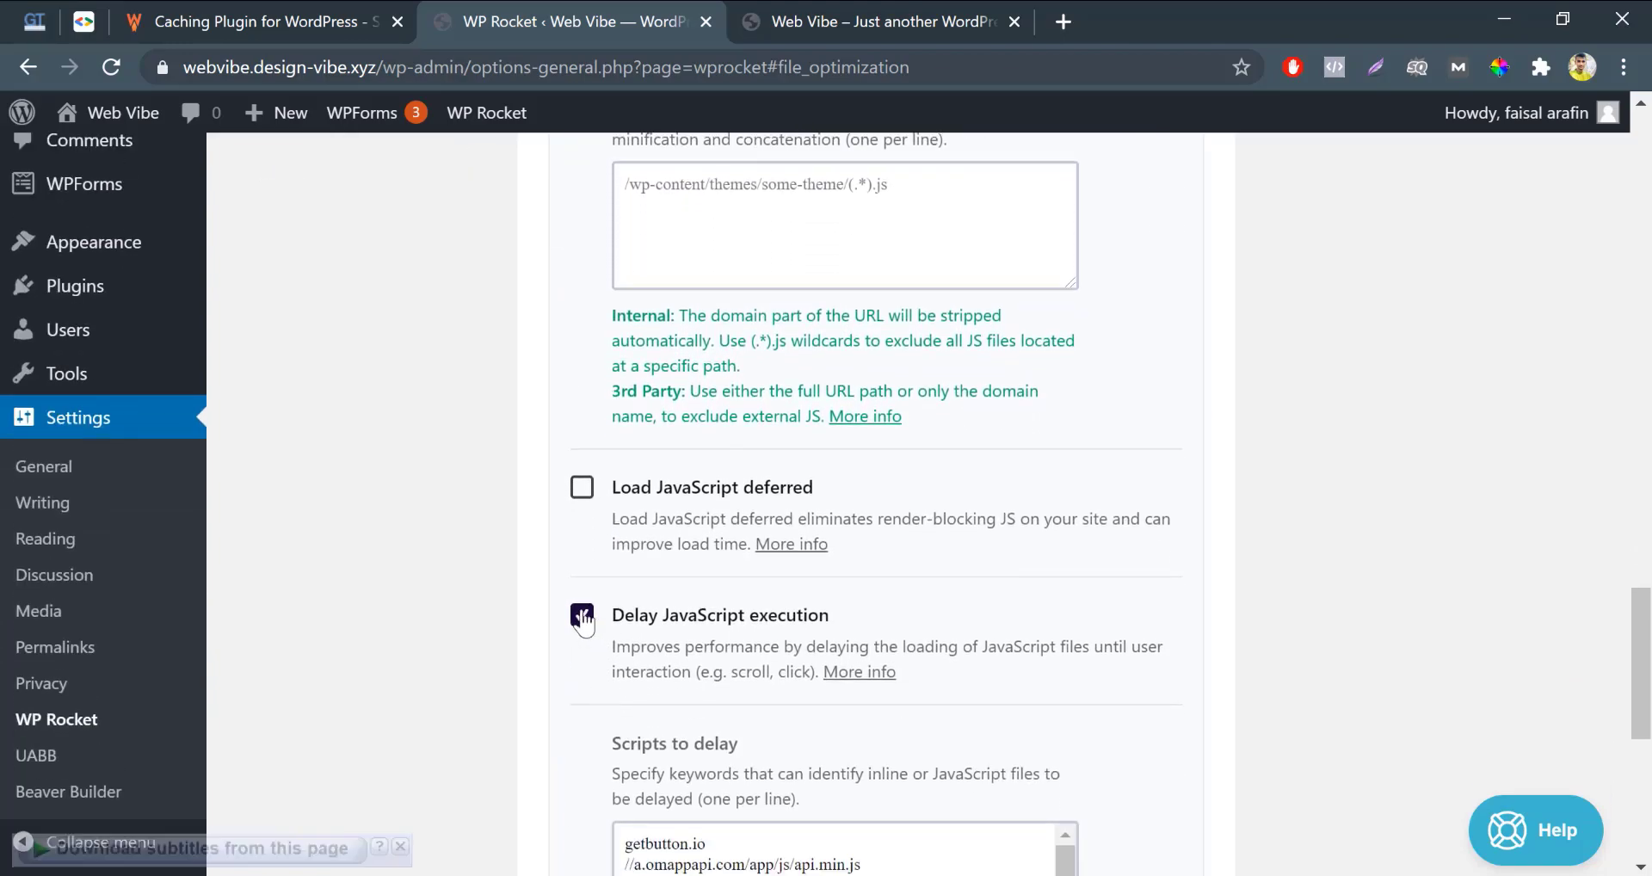
pyautogui.scroll(4, 583, 622)
pyautogui.scroll(-4, 580, 668)
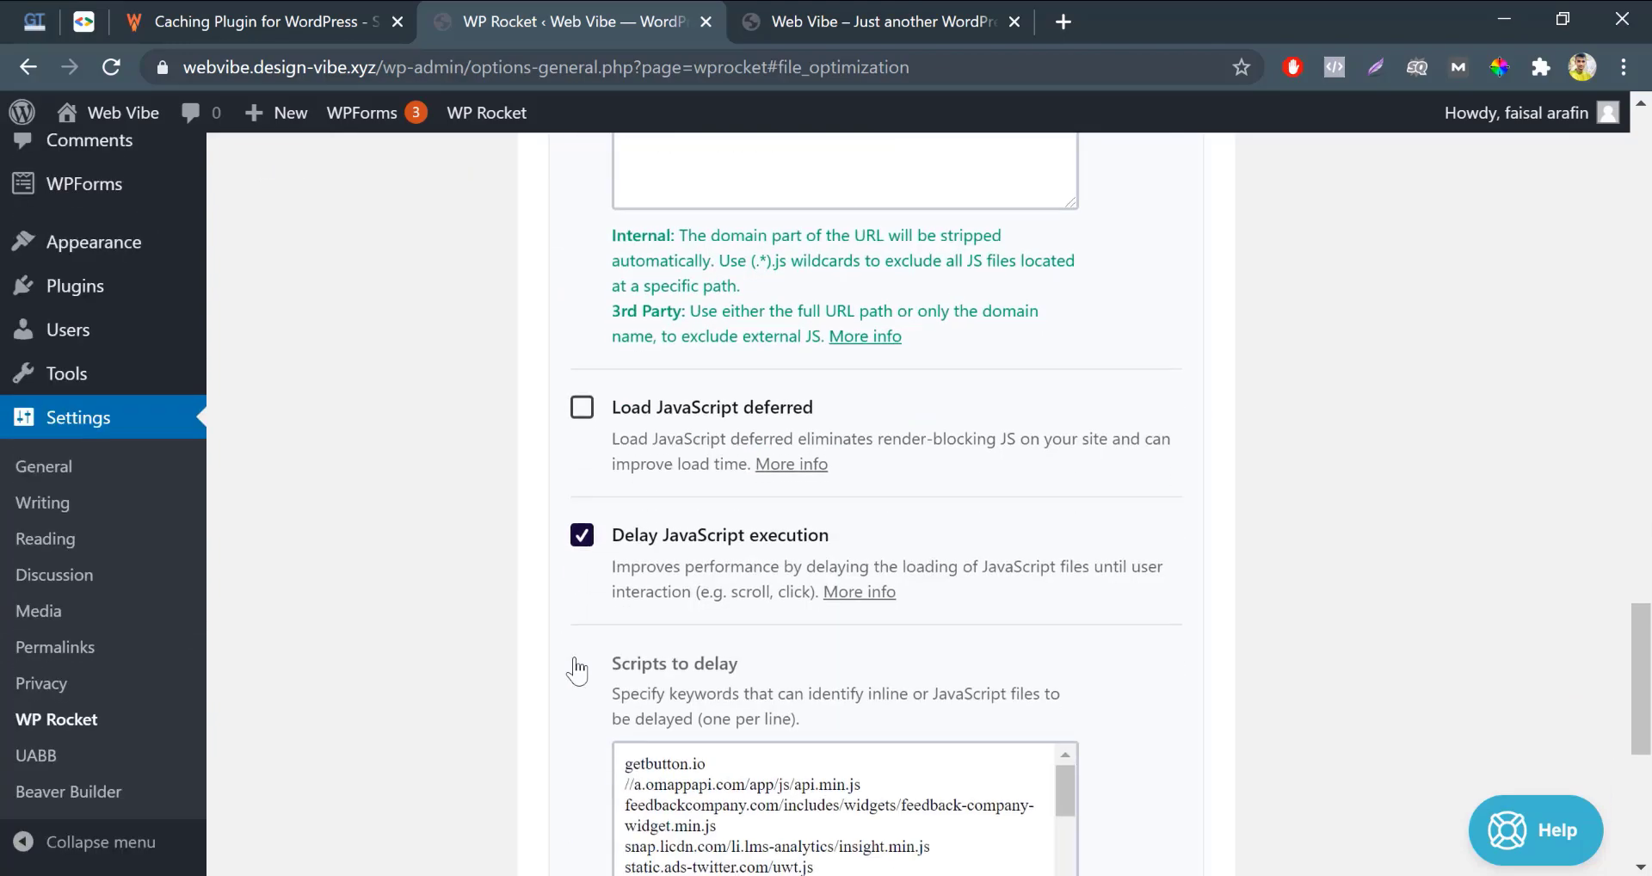
pyautogui.click(581, 418)
pyautogui.scroll(-6, 606, 735)
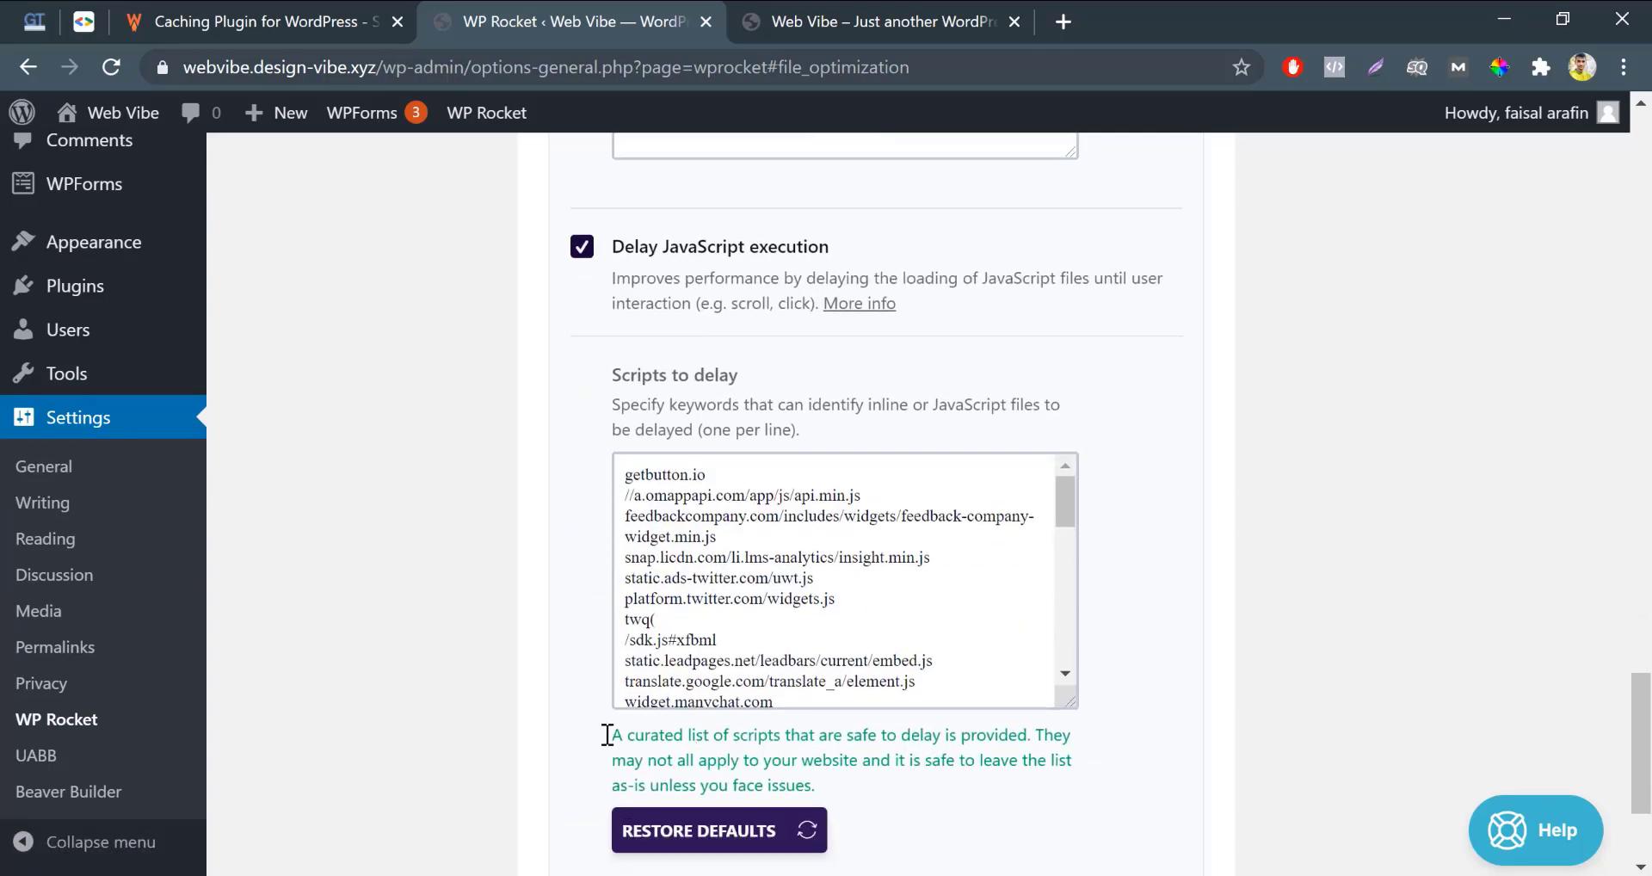
pyautogui.scroll(-2, 577, 743)
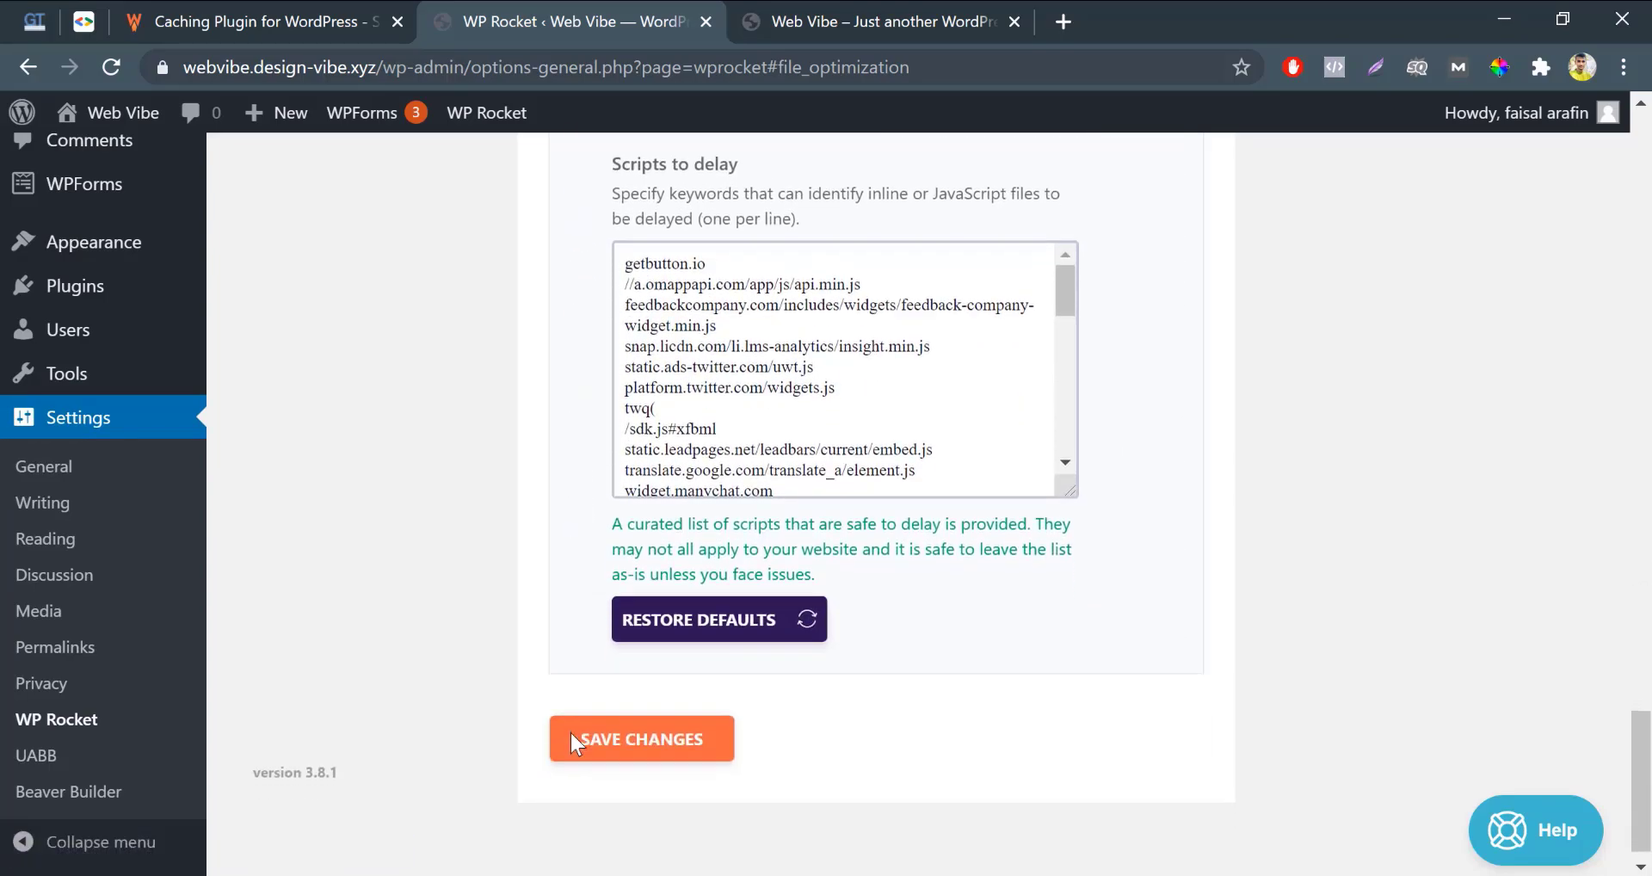
pyautogui.click(571, 734)
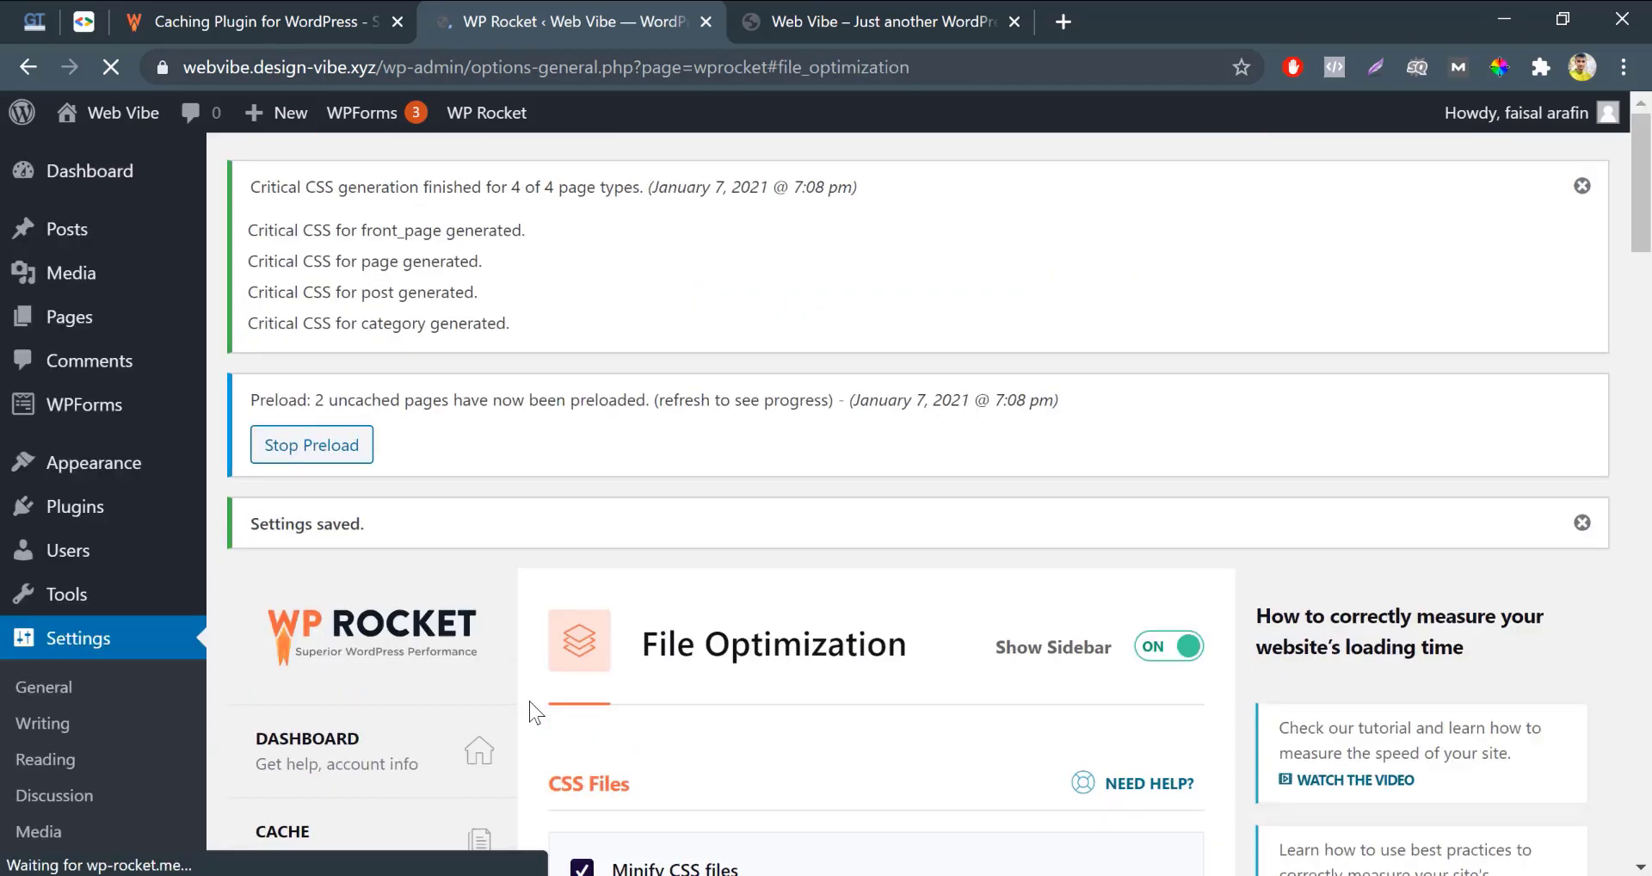
# Reload the site's homepage in its browser tab and check the whole page for display errors
pyautogui.click(822, 9)
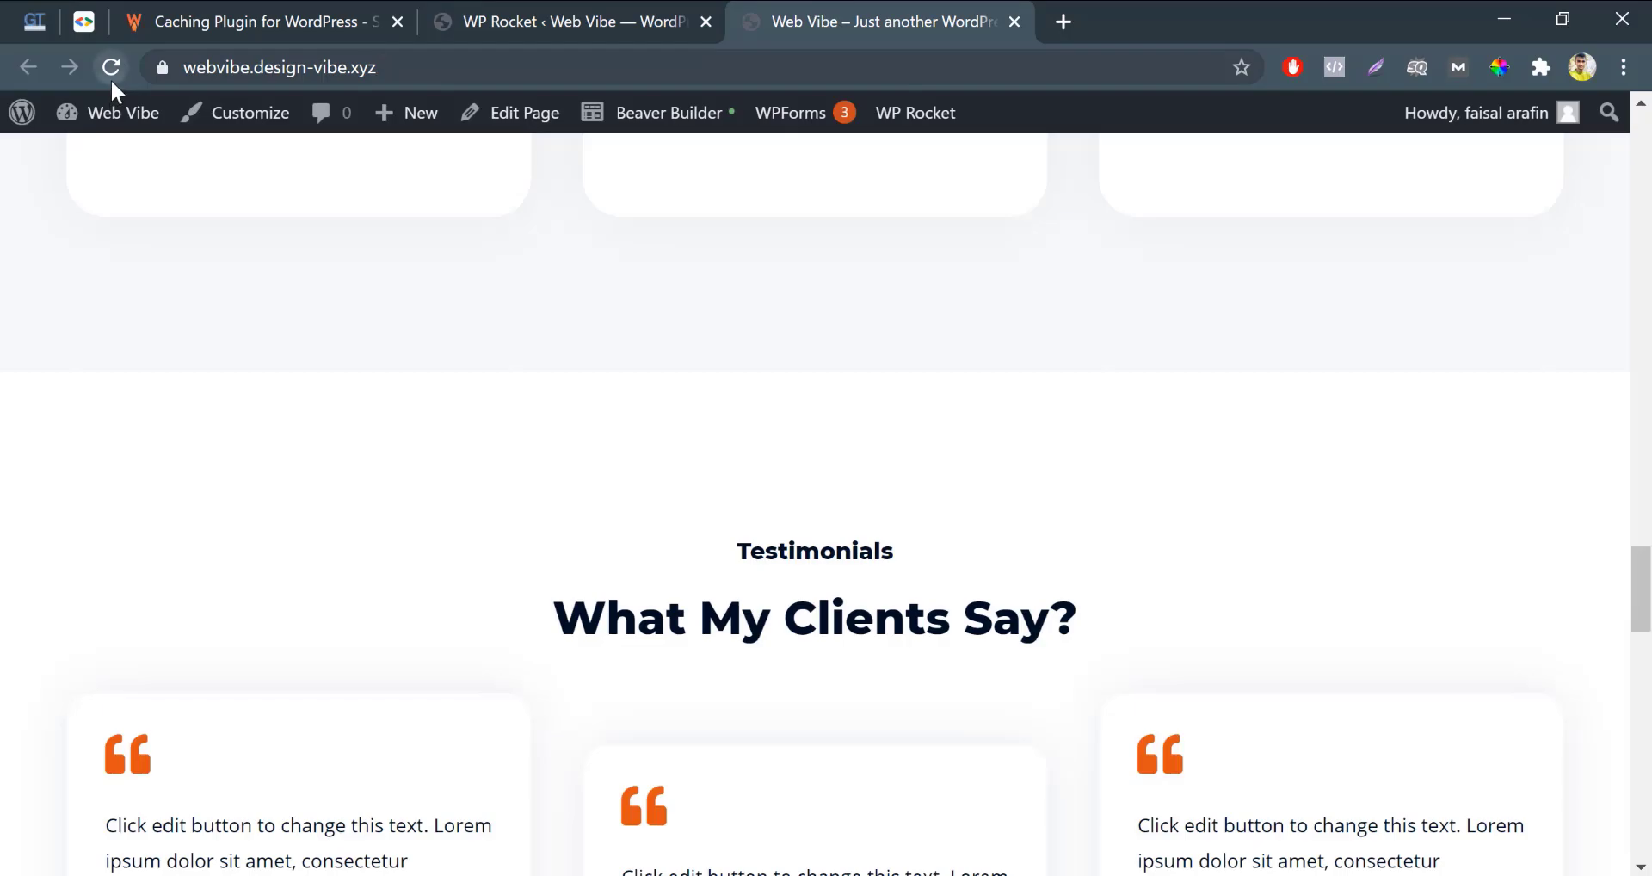
pyautogui.click(110, 79)
pyautogui.scroll(5, 79, 347)
pyautogui.scroll(-17, 78, 346)
pyautogui.scroll(20, 78, 347)
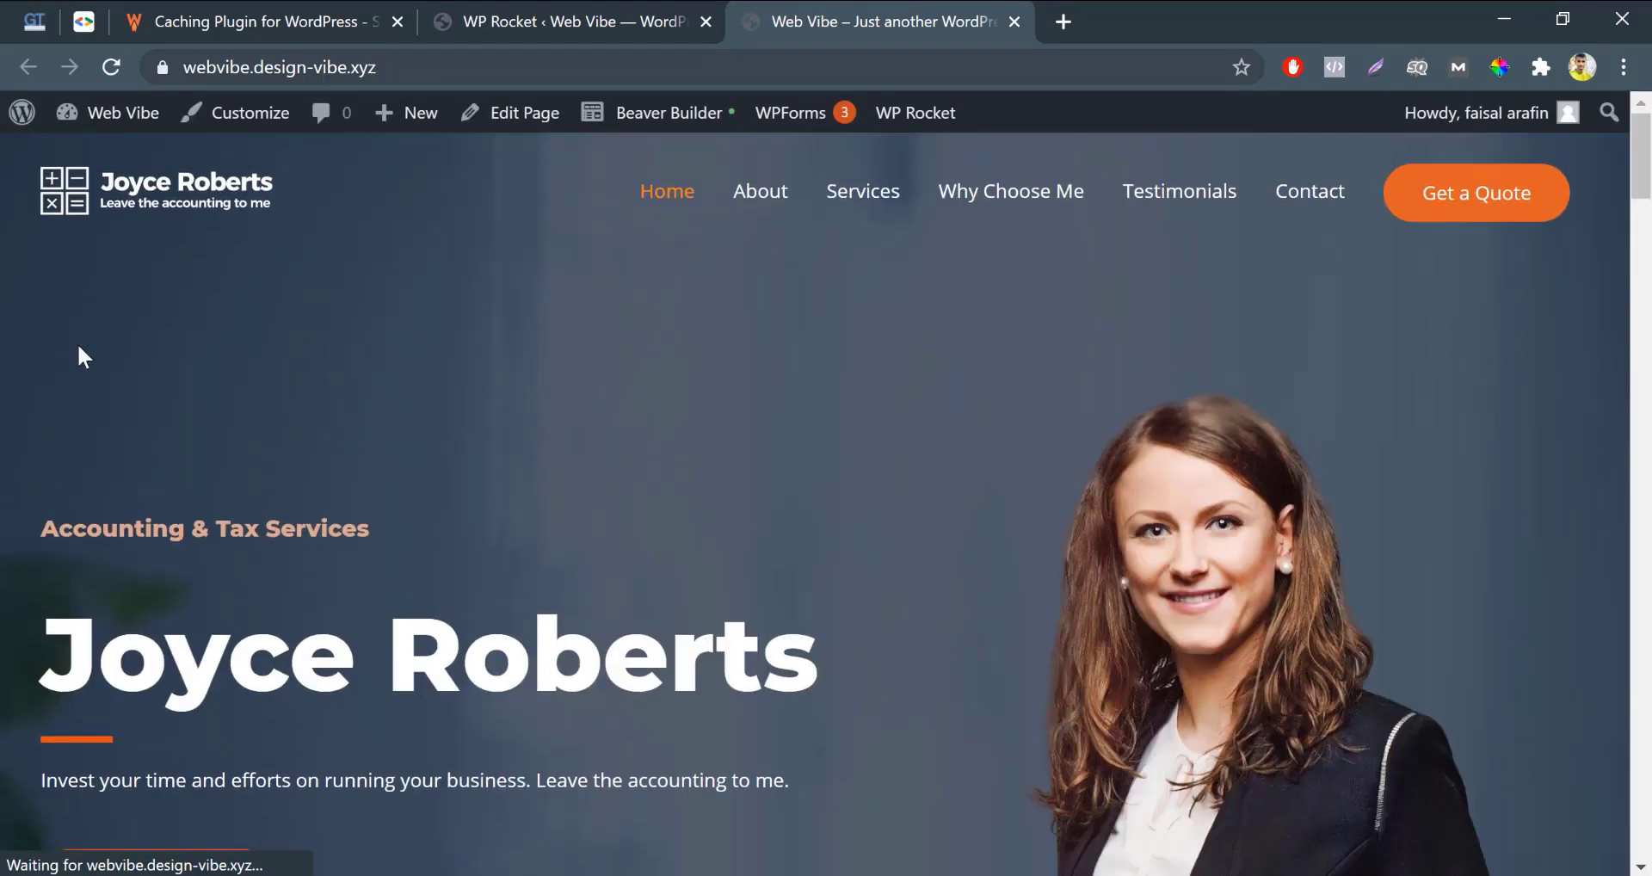
pyautogui.scroll(-20, 78, 347)
pyautogui.scroll(20, 79, 346)
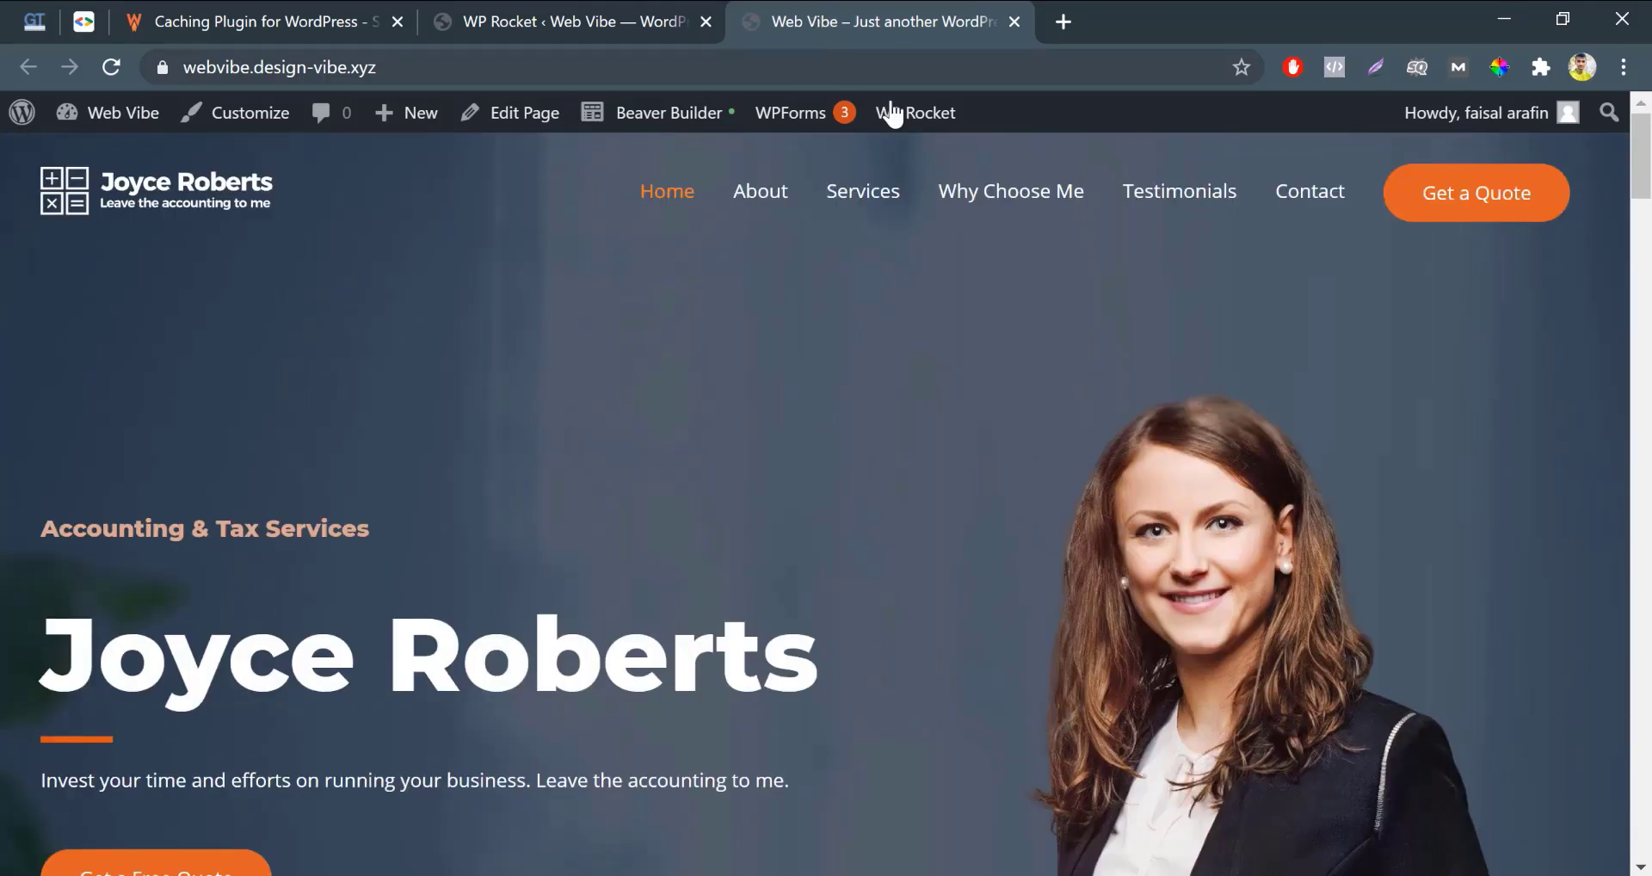
# Clear the WP Rocket cache from the homepage and check the refreshed page's layout
pyautogui.moveTo(893, 113)
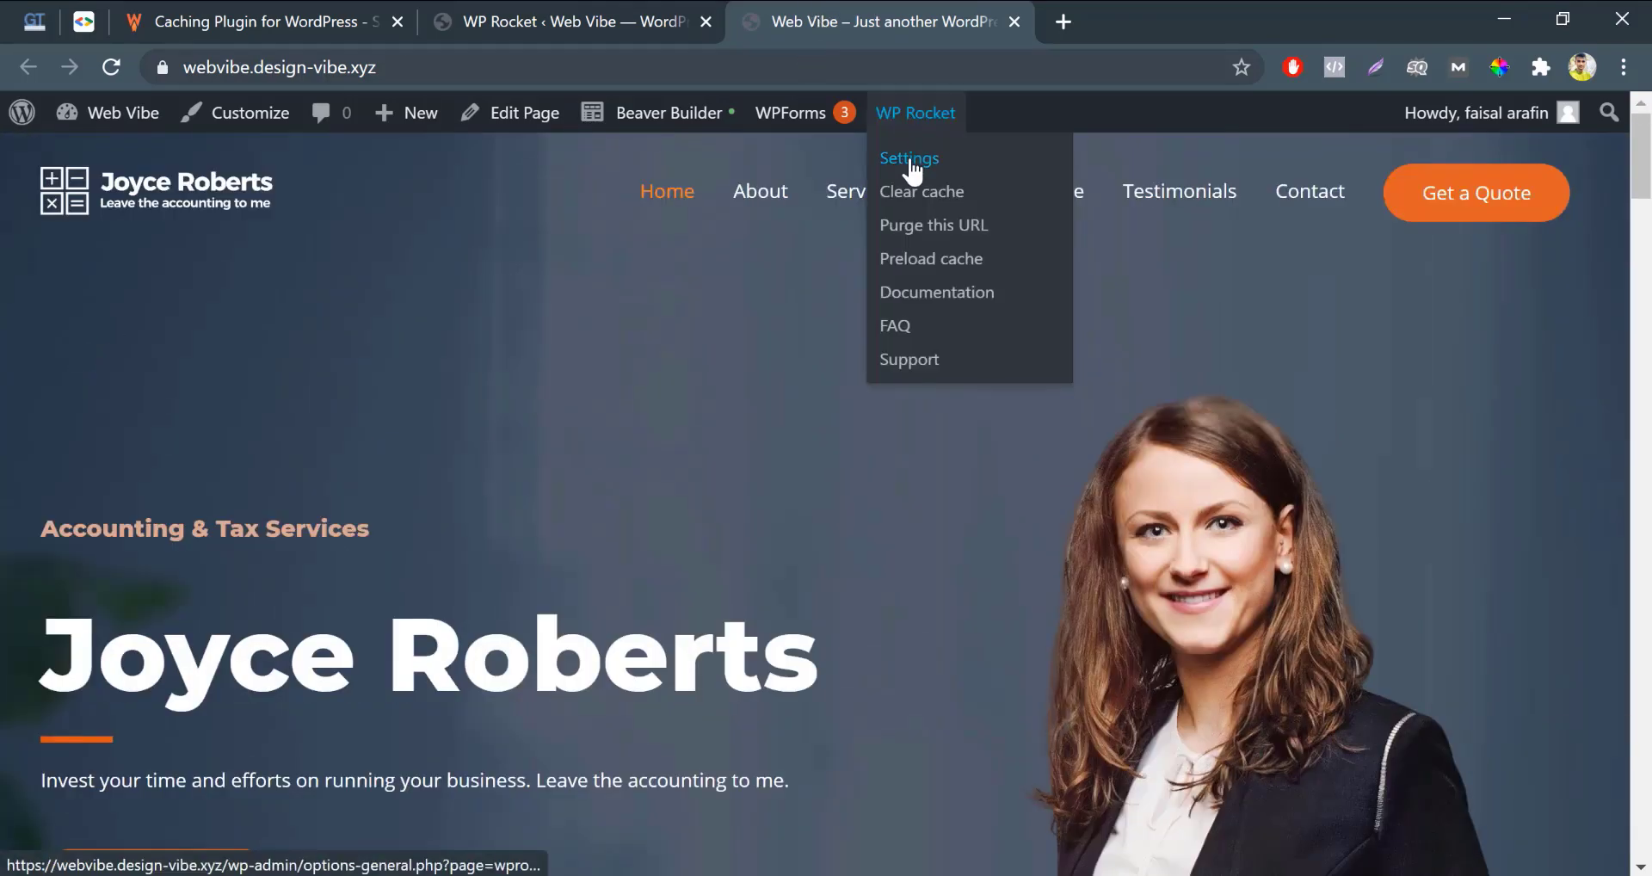
pyautogui.click(911, 199)
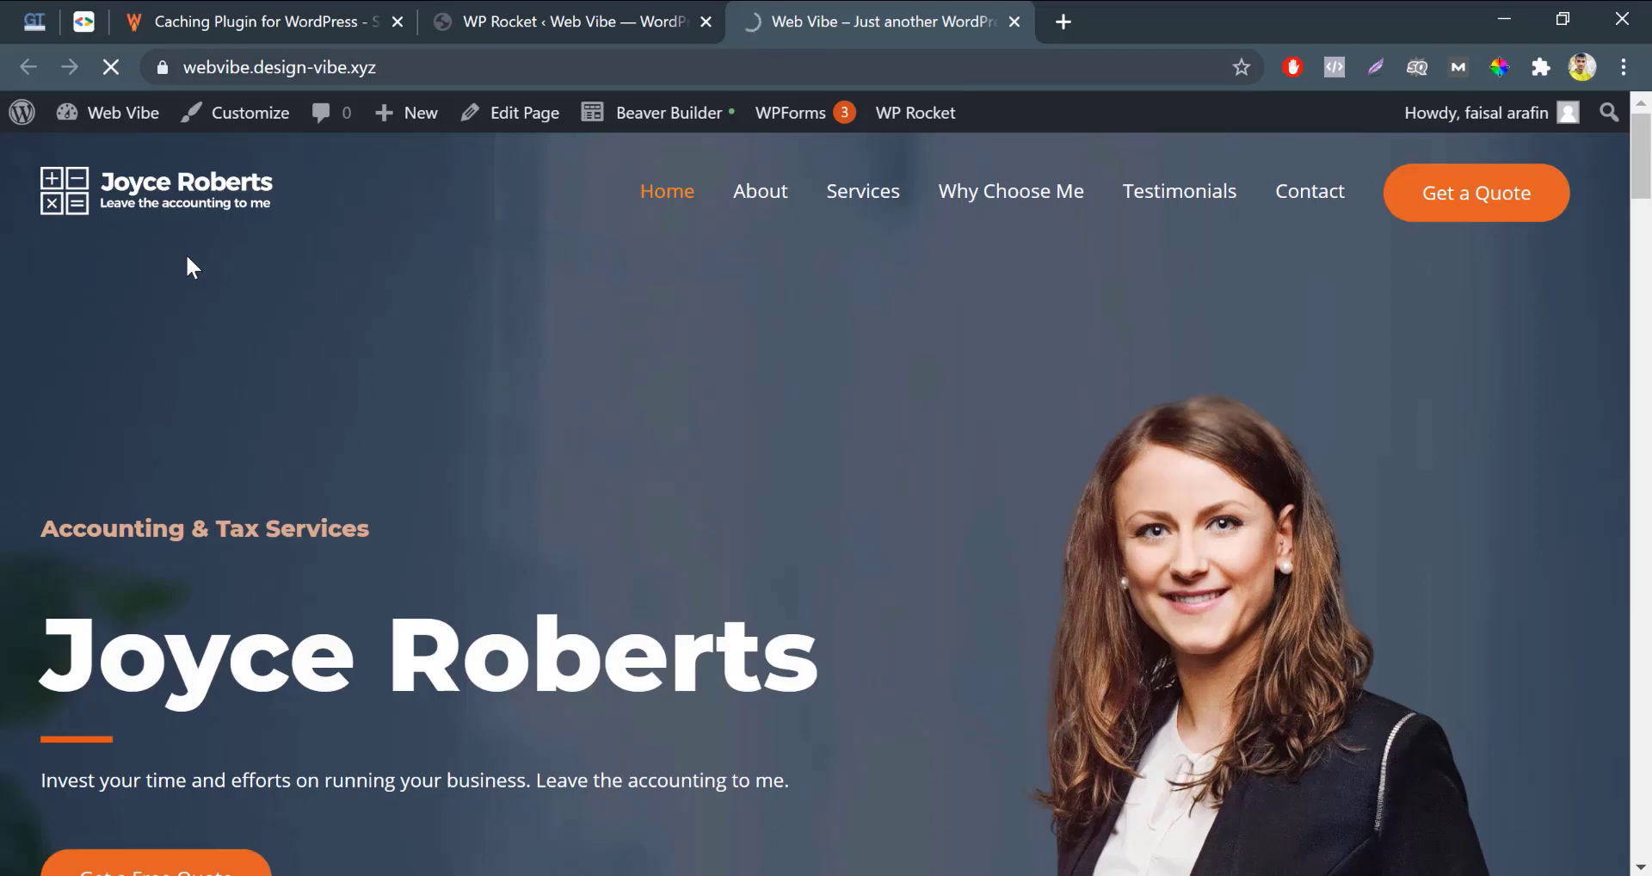
pyautogui.scroll(-1, 187, 257)
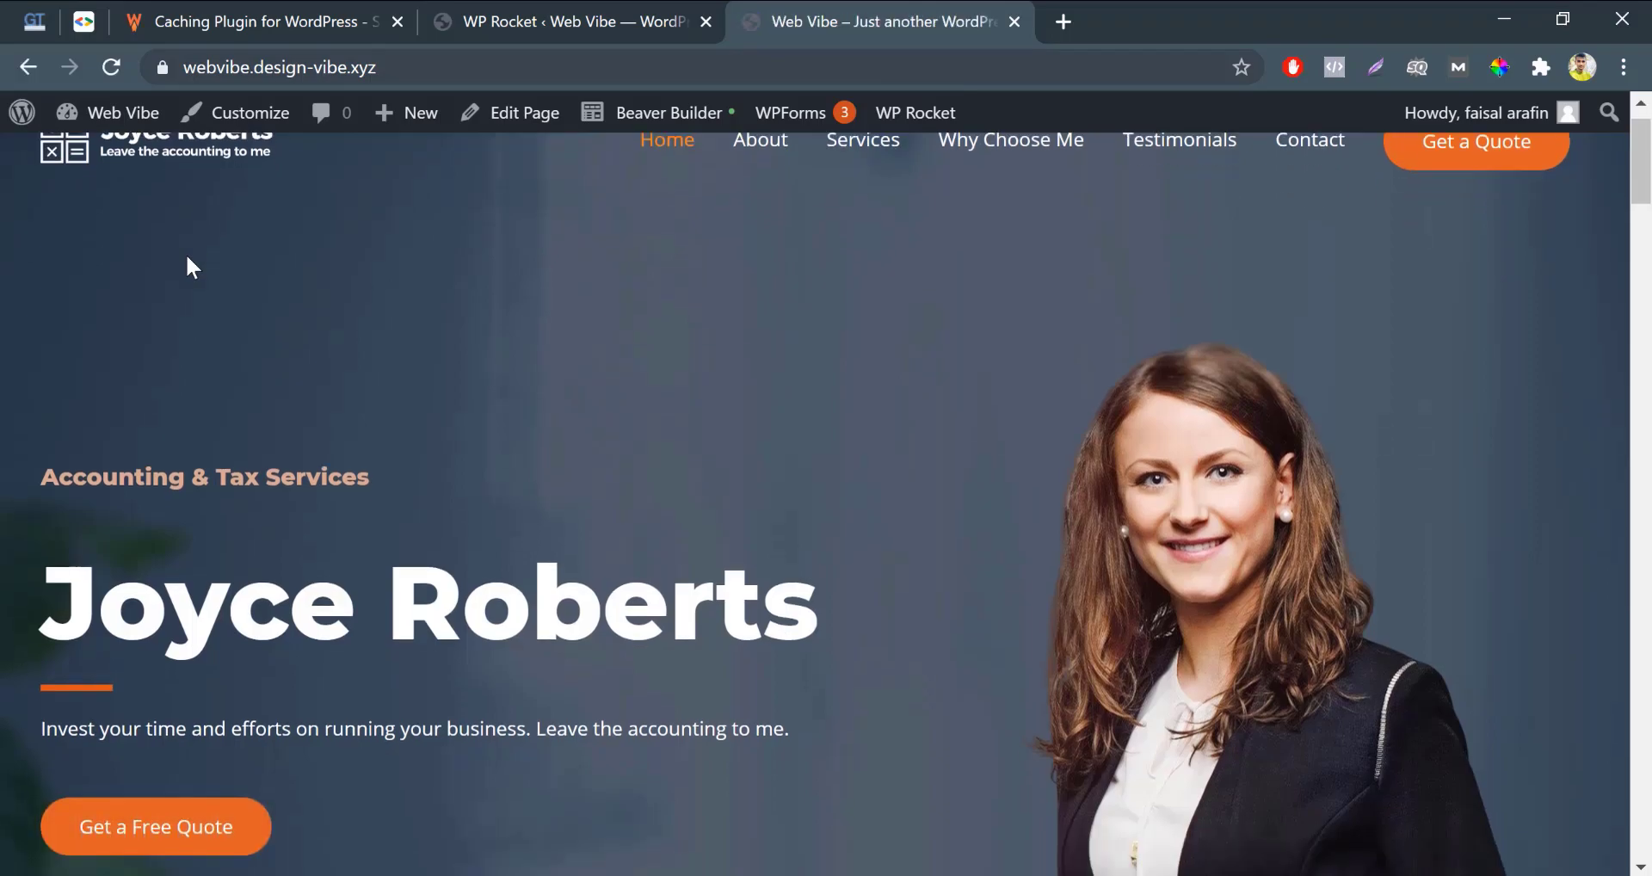
pyautogui.scroll(-15, 186, 258)
pyautogui.scroll(15, 187, 258)
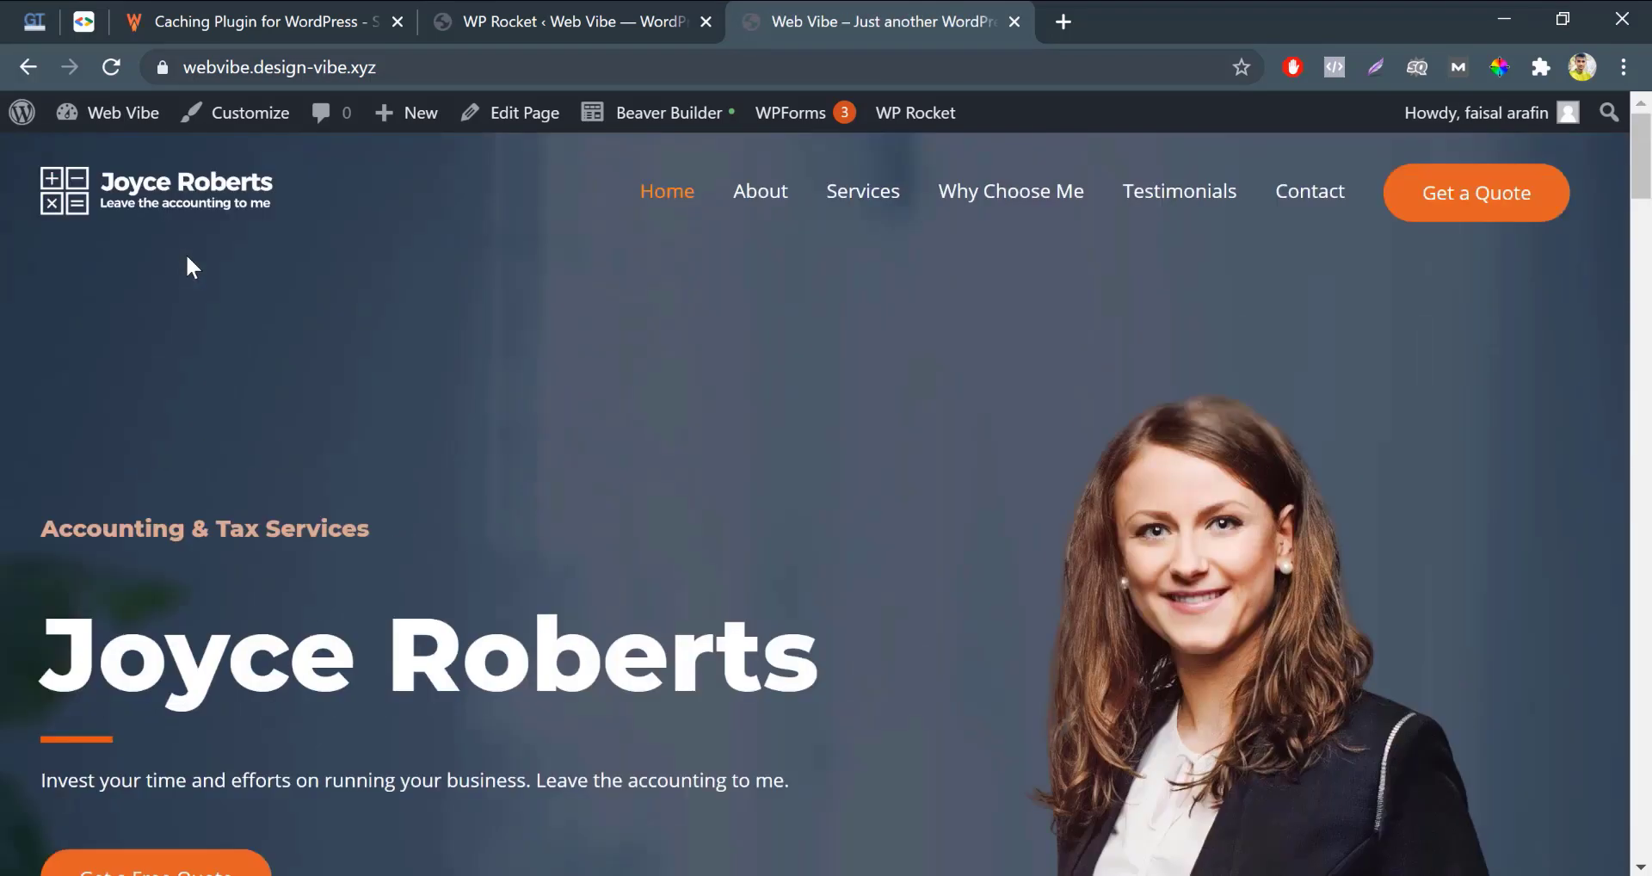
# Return to the WP Rocket settings and review the File Optimization options for JavaScript and CSS
pyautogui.click(627, 15)
pyautogui.scroll(-10, 563, 512)
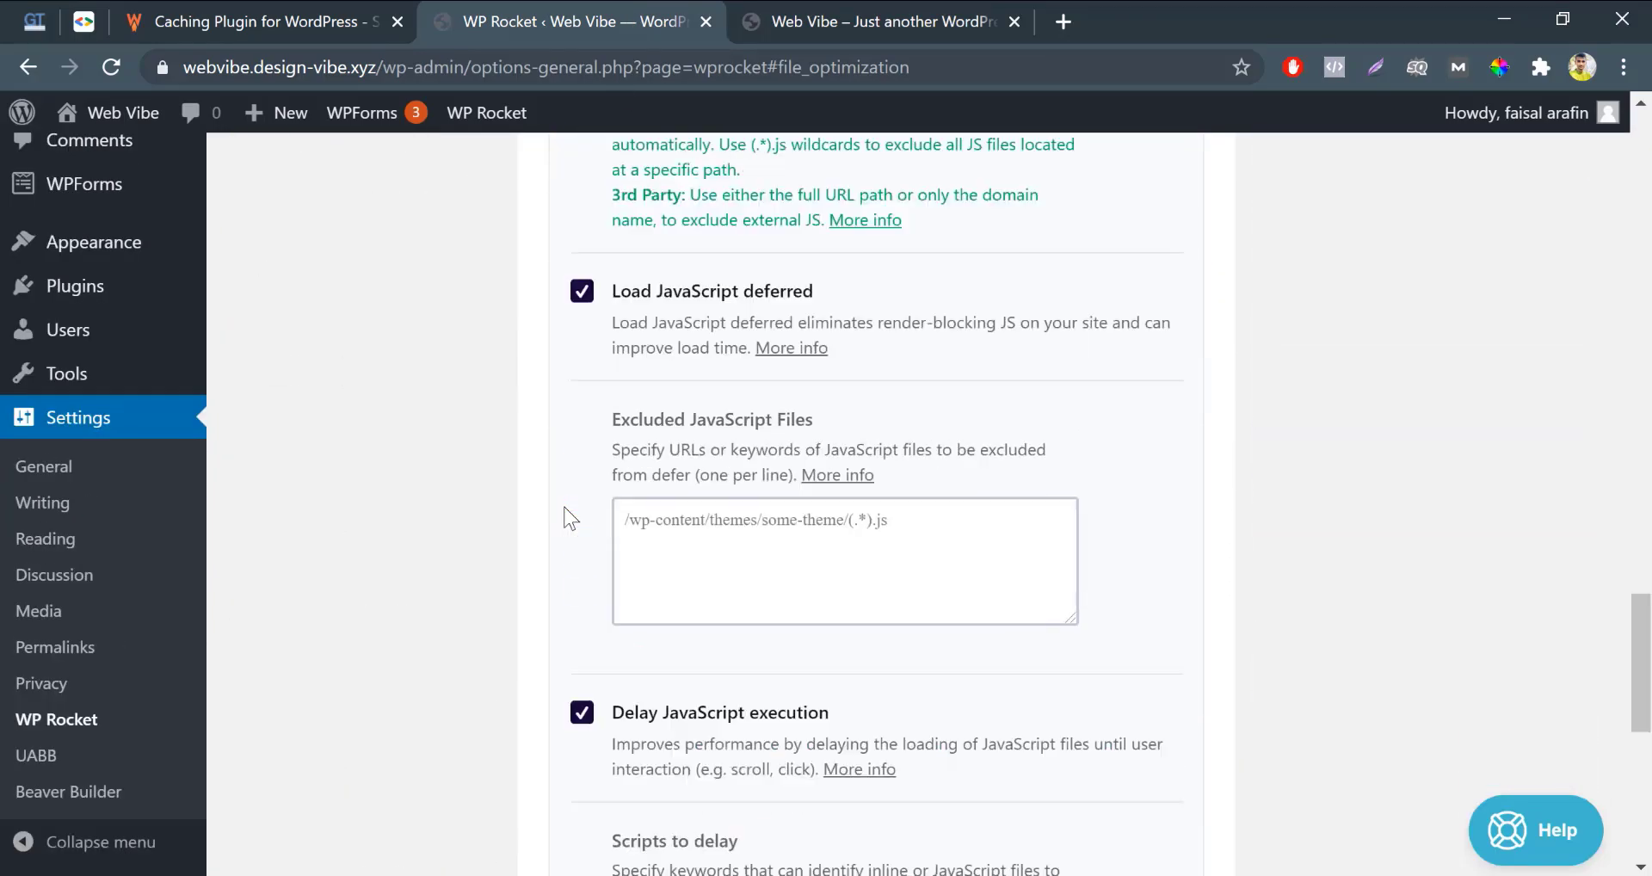
pyautogui.scroll(-10, 565, 516)
pyautogui.scroll(20, 564, 516)
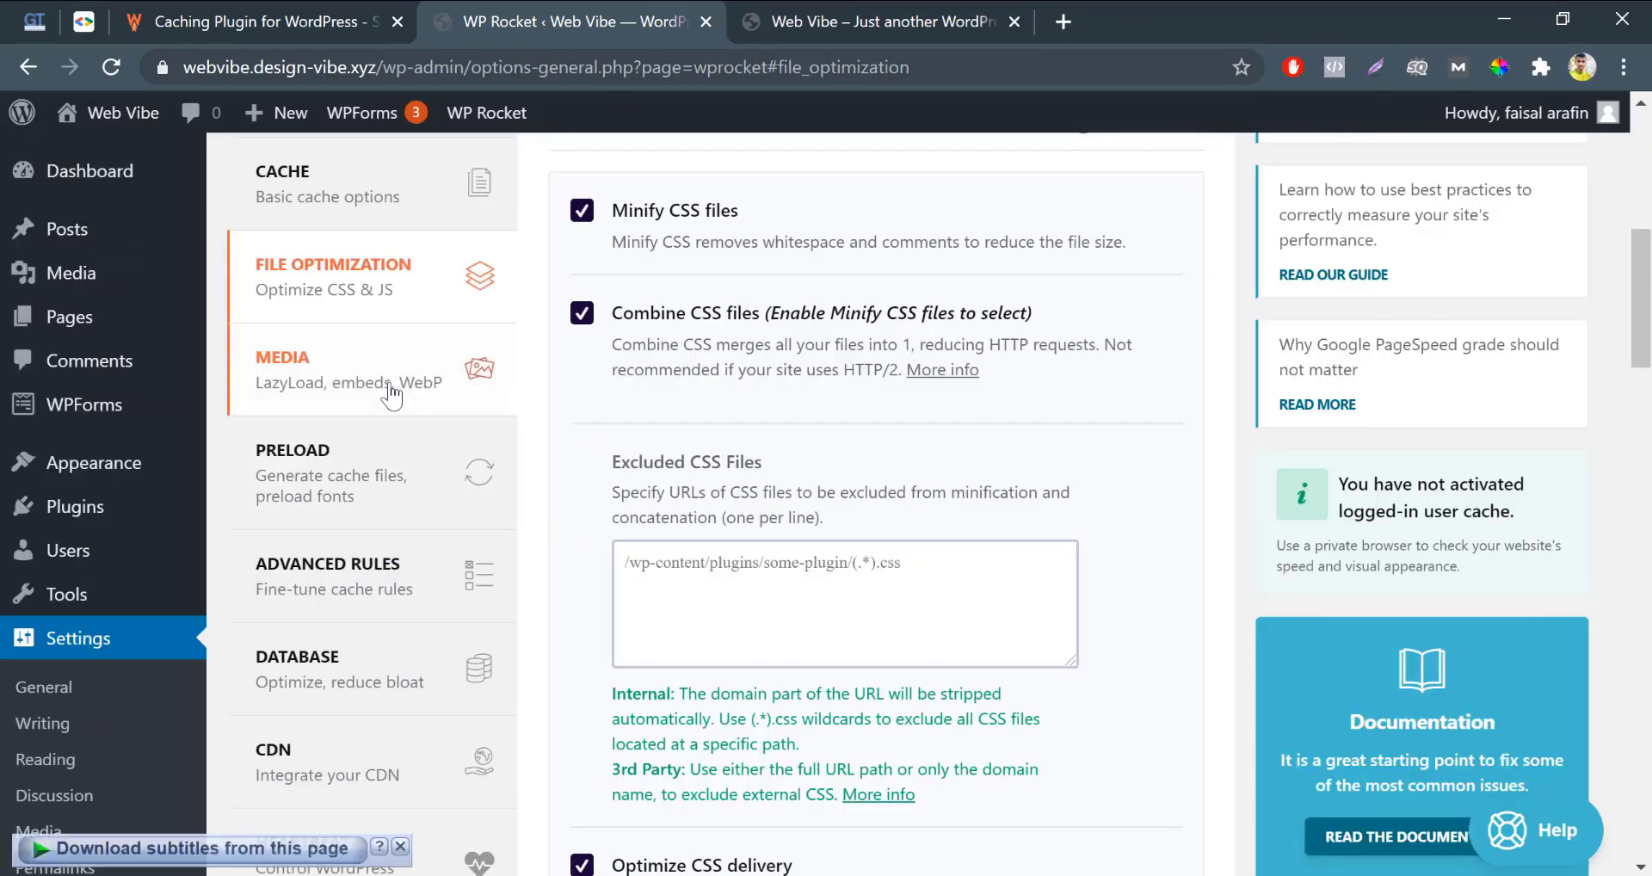
# Enable LazyLoad for images and for iframes and videos in WP Rocket's Media settings
pyautogui.click(392, 389)
pyautogui.click(582, 547)
pyautogui.scroll(-2, 551, 678)
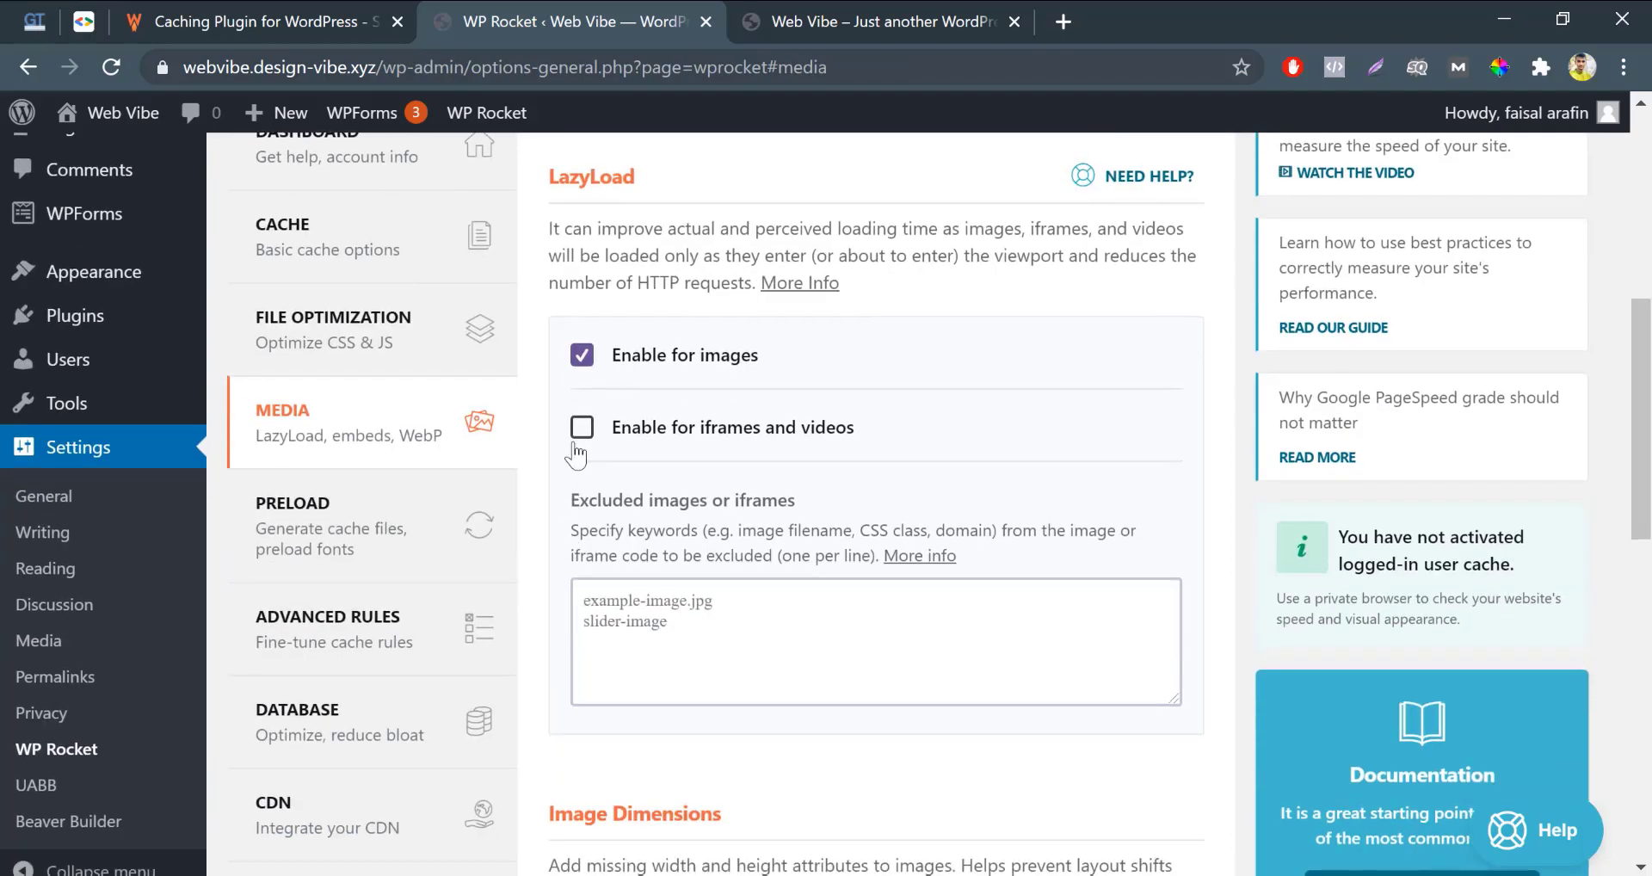
pyautogui.click(581, 428)
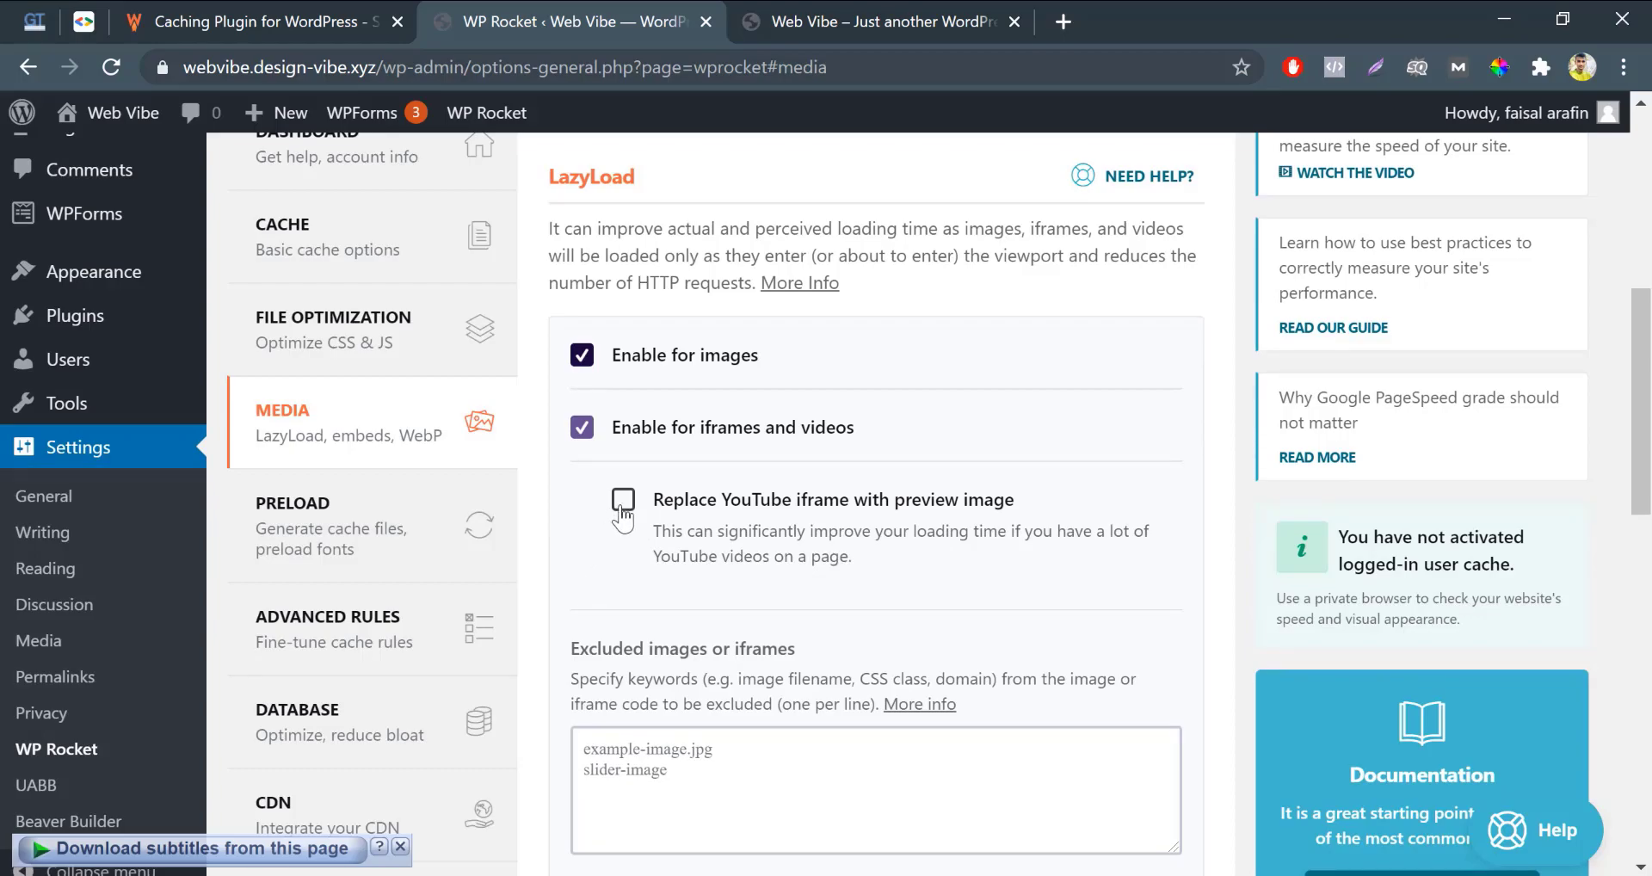
# Enable adding missing image dimensions and disable WordPress embeds in the Media settings
pyautogui.scroll(-8, 542, 647)
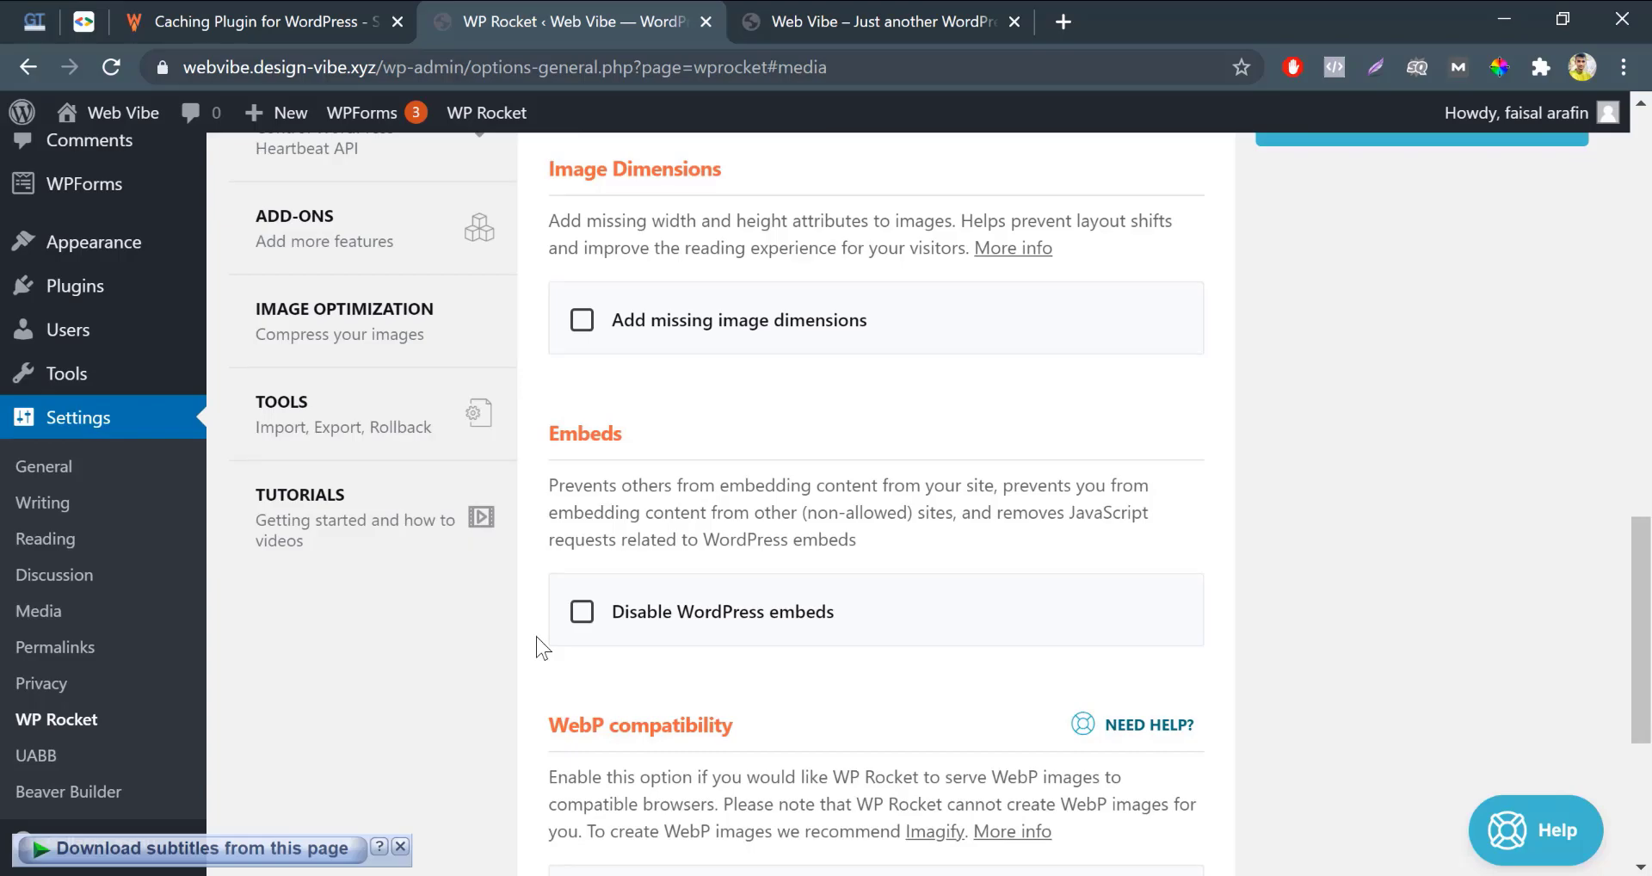
pyautogui.click(587, 324)
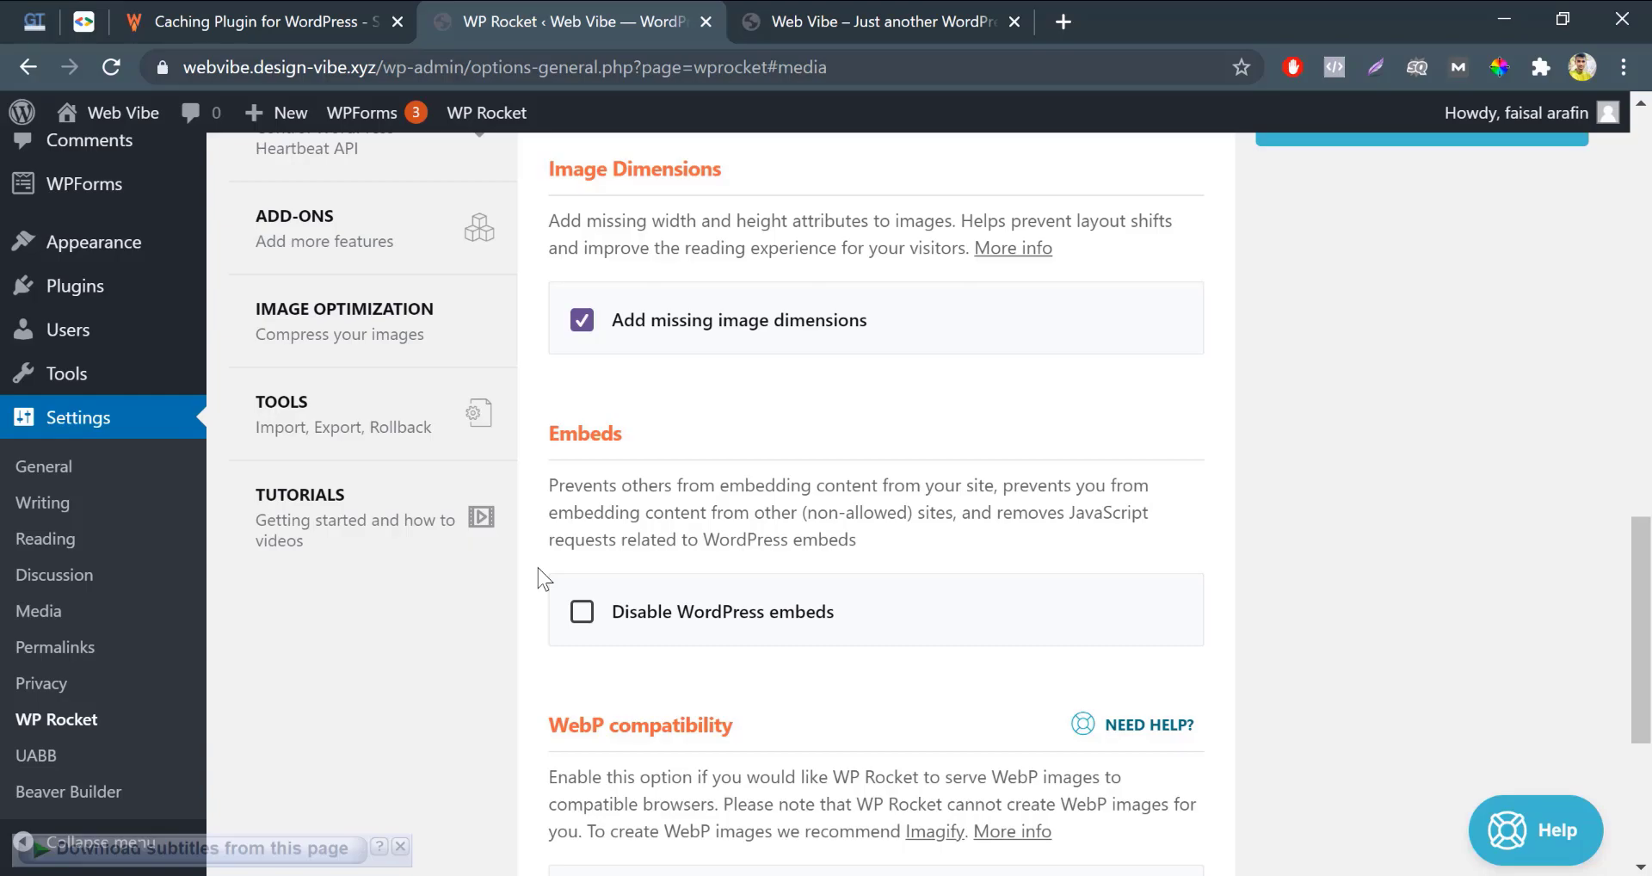
pyautogui.scroll(-1, 543, 579)
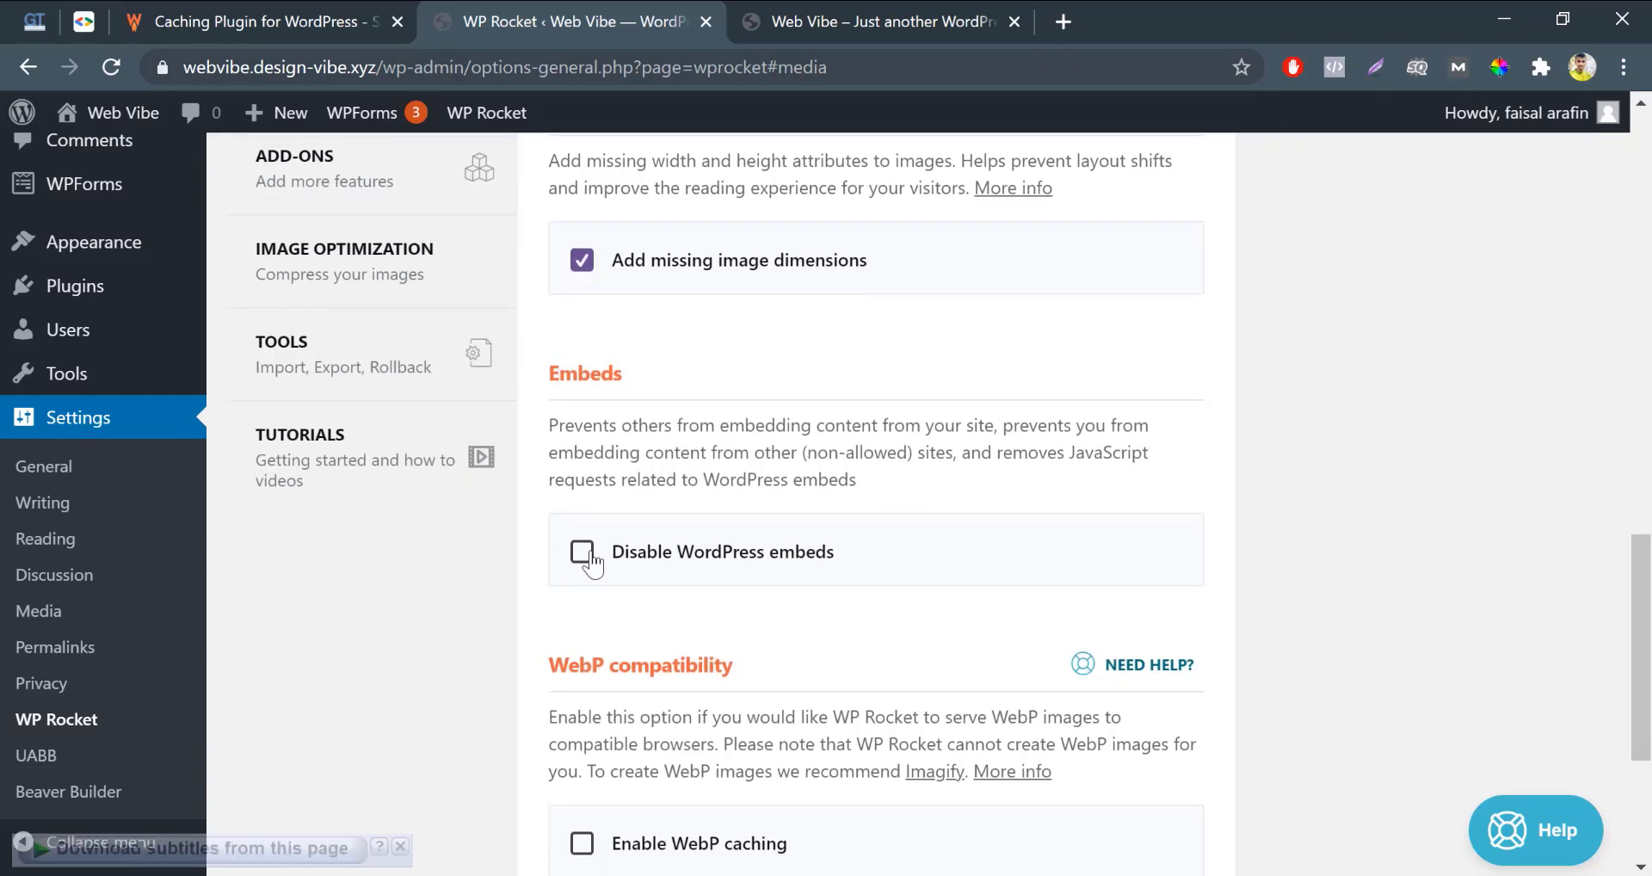
pyautogui.scroll(-4, 542, 683)
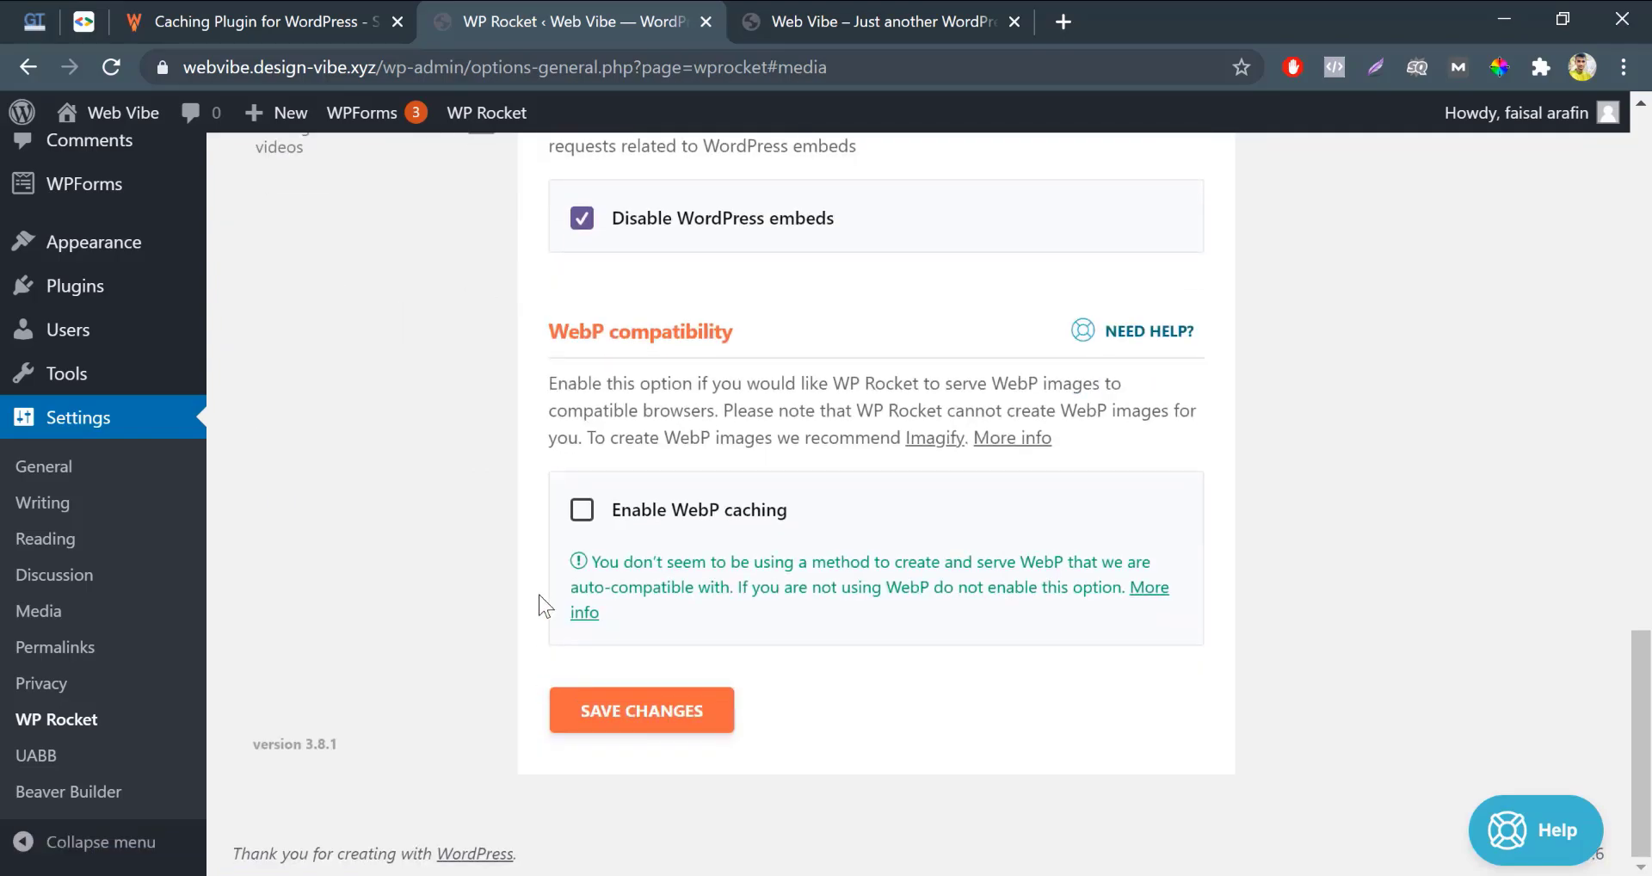
# Turn on WebP caching, confirm its activation, and turn it back off
pyautogui.click(580, 511)
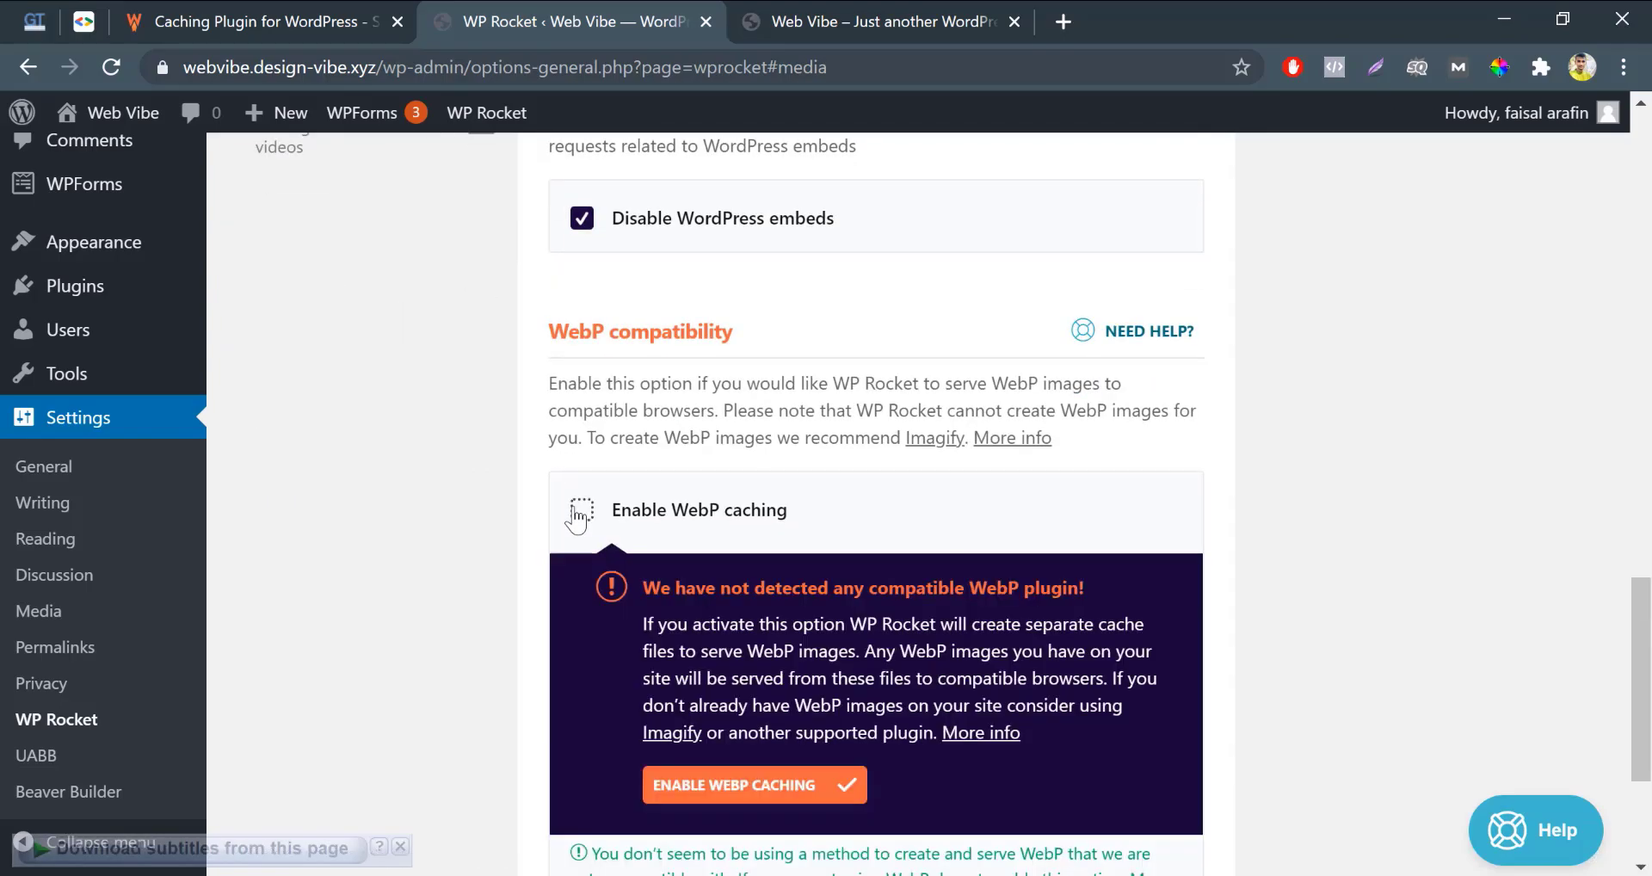
pyautogui.scroll(-2, 598, 623)
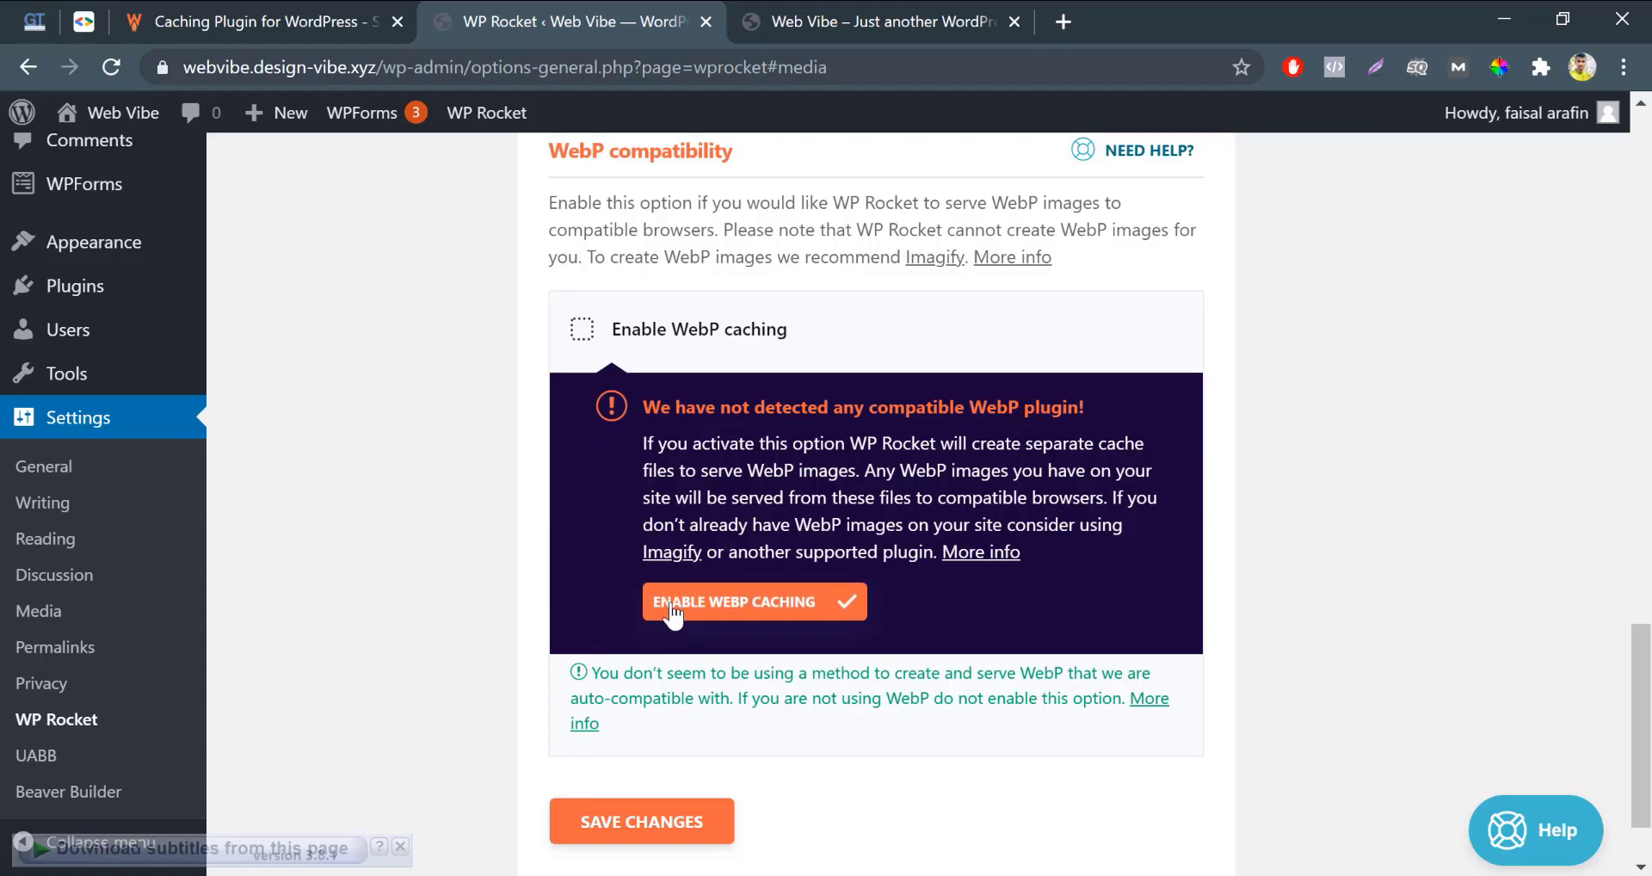
pyautogui.click(754, 604)
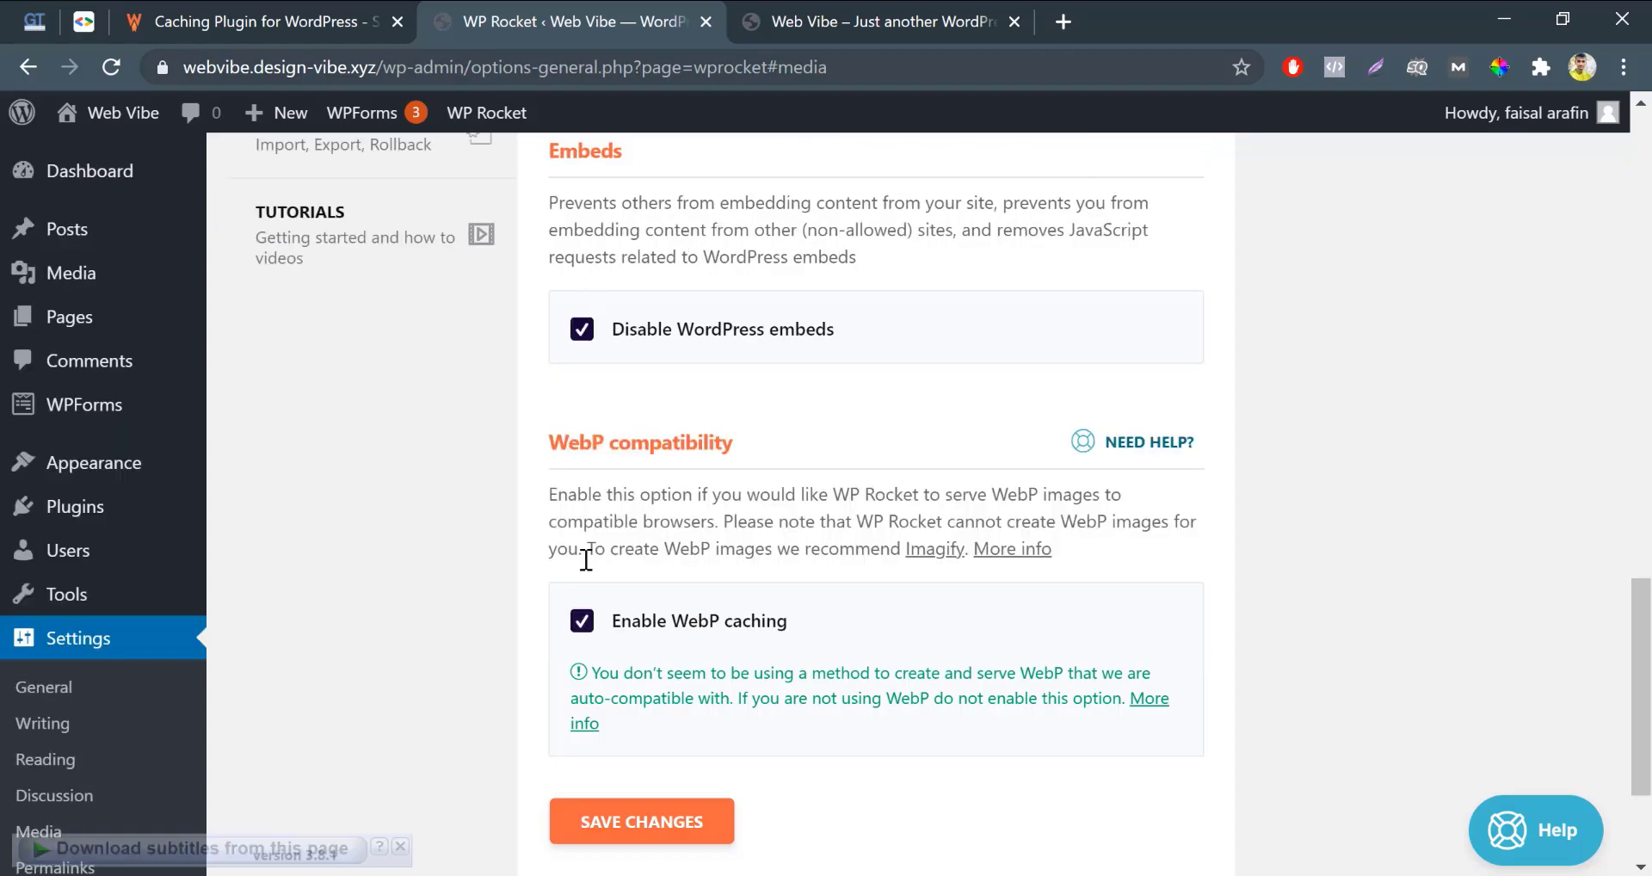
pyautogui.scroll(-1, 537, 685)
pyautogui.click(582, 500)
# Save the Media settings and activate sitemap-based cache preloading in the Preload settings
pyautogui.click(593, 711)
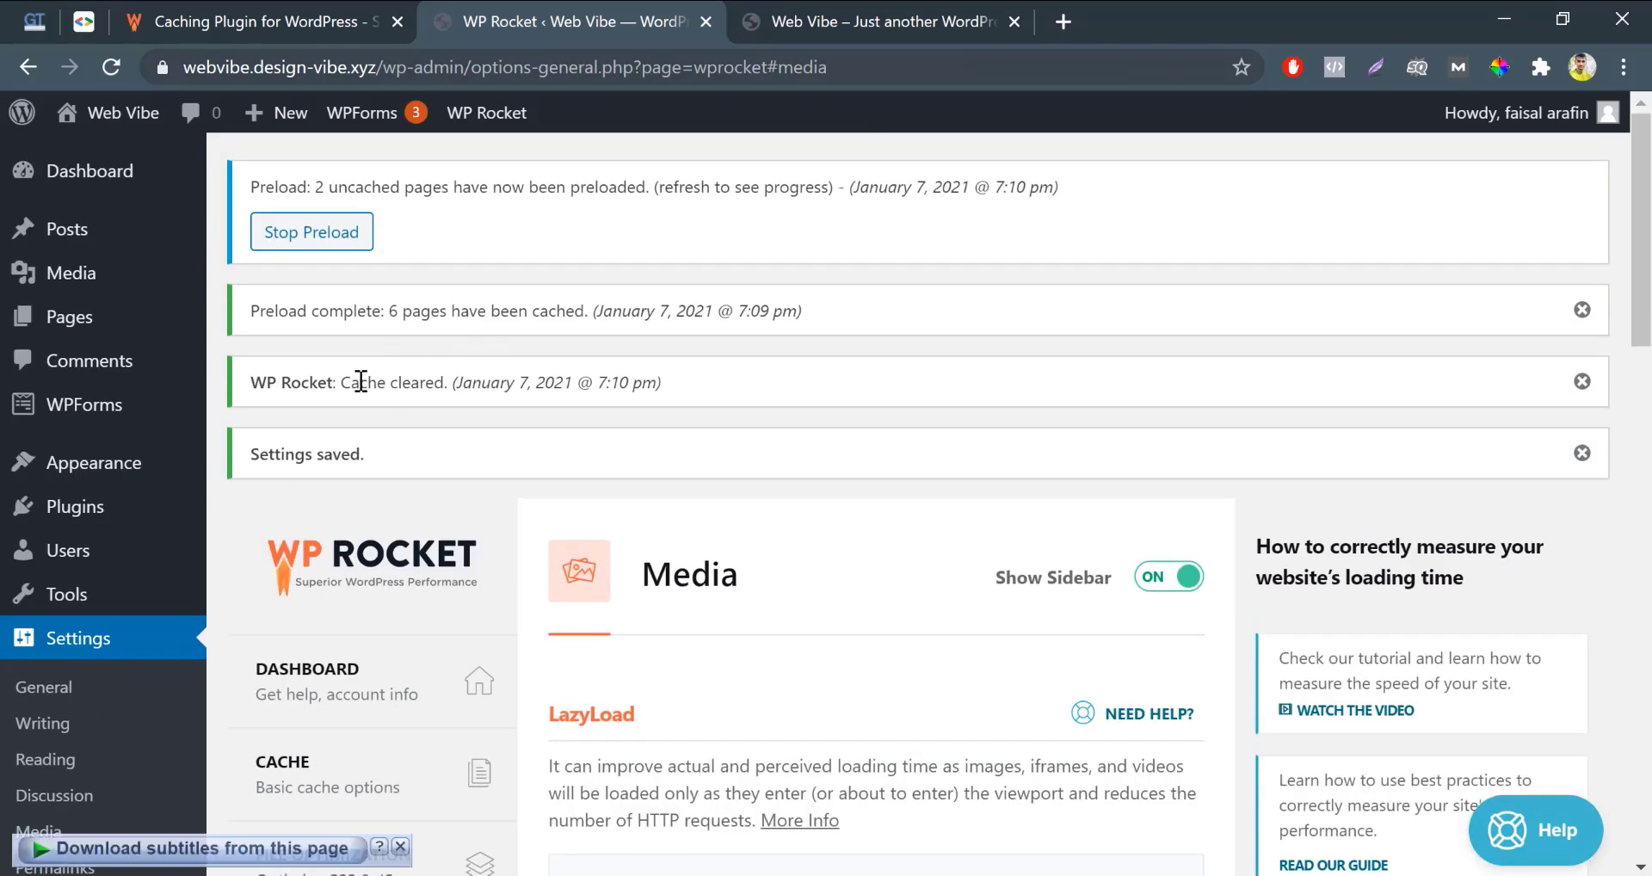
pyautogui.scroll(-3, 446, 529)
pyautogui.click(482, 693)
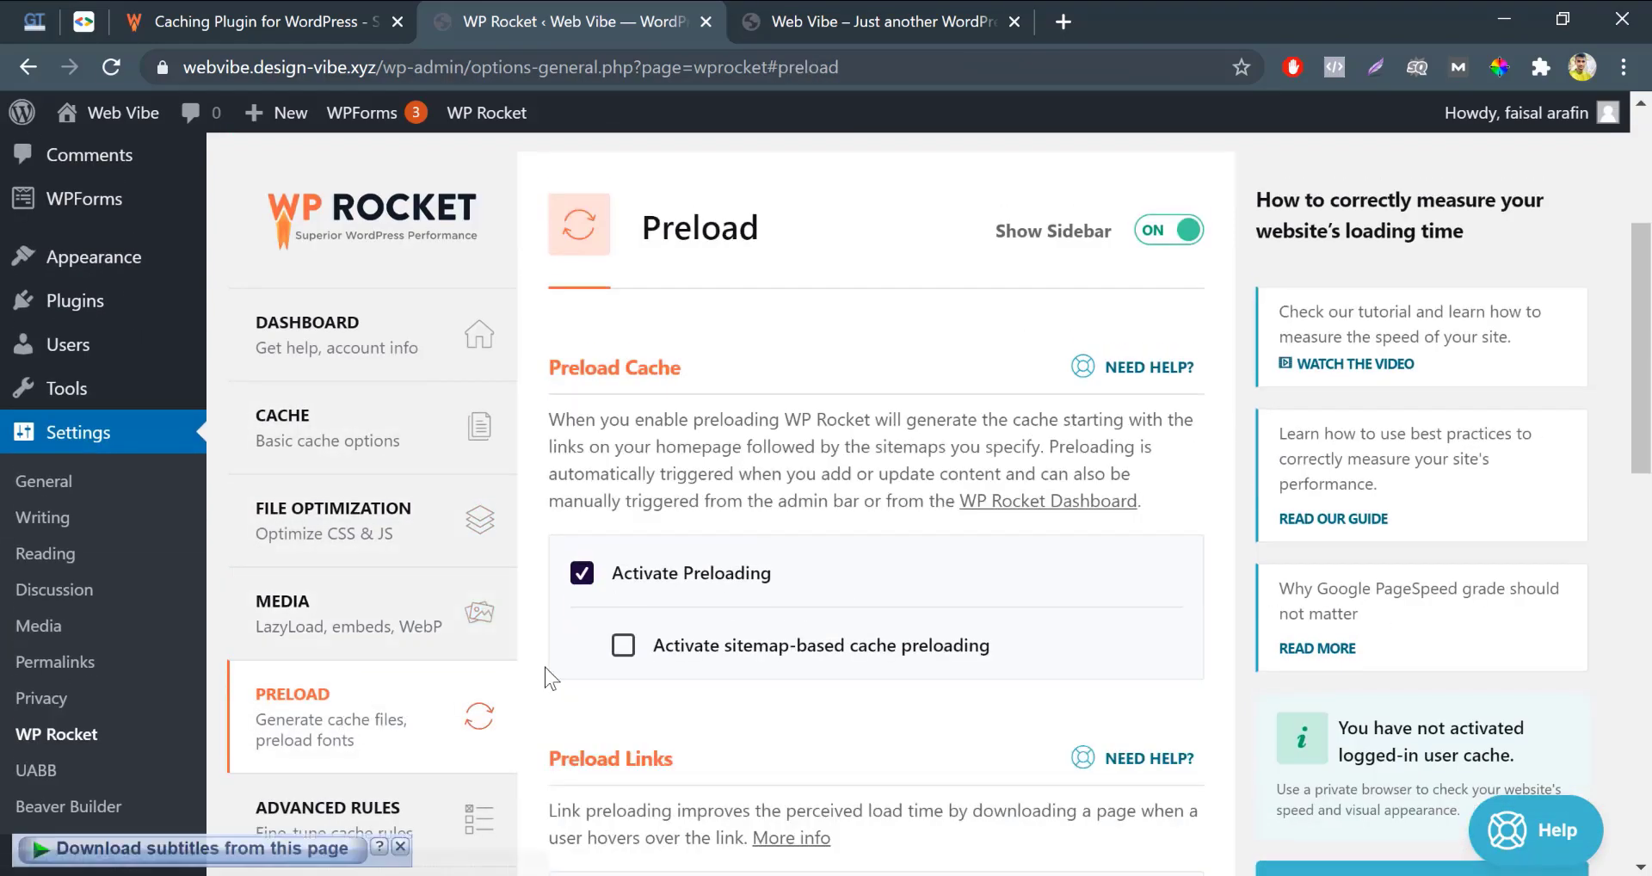
pyautogui.scroll(-3, 554, 620)
pyautogui.click(623, 344)
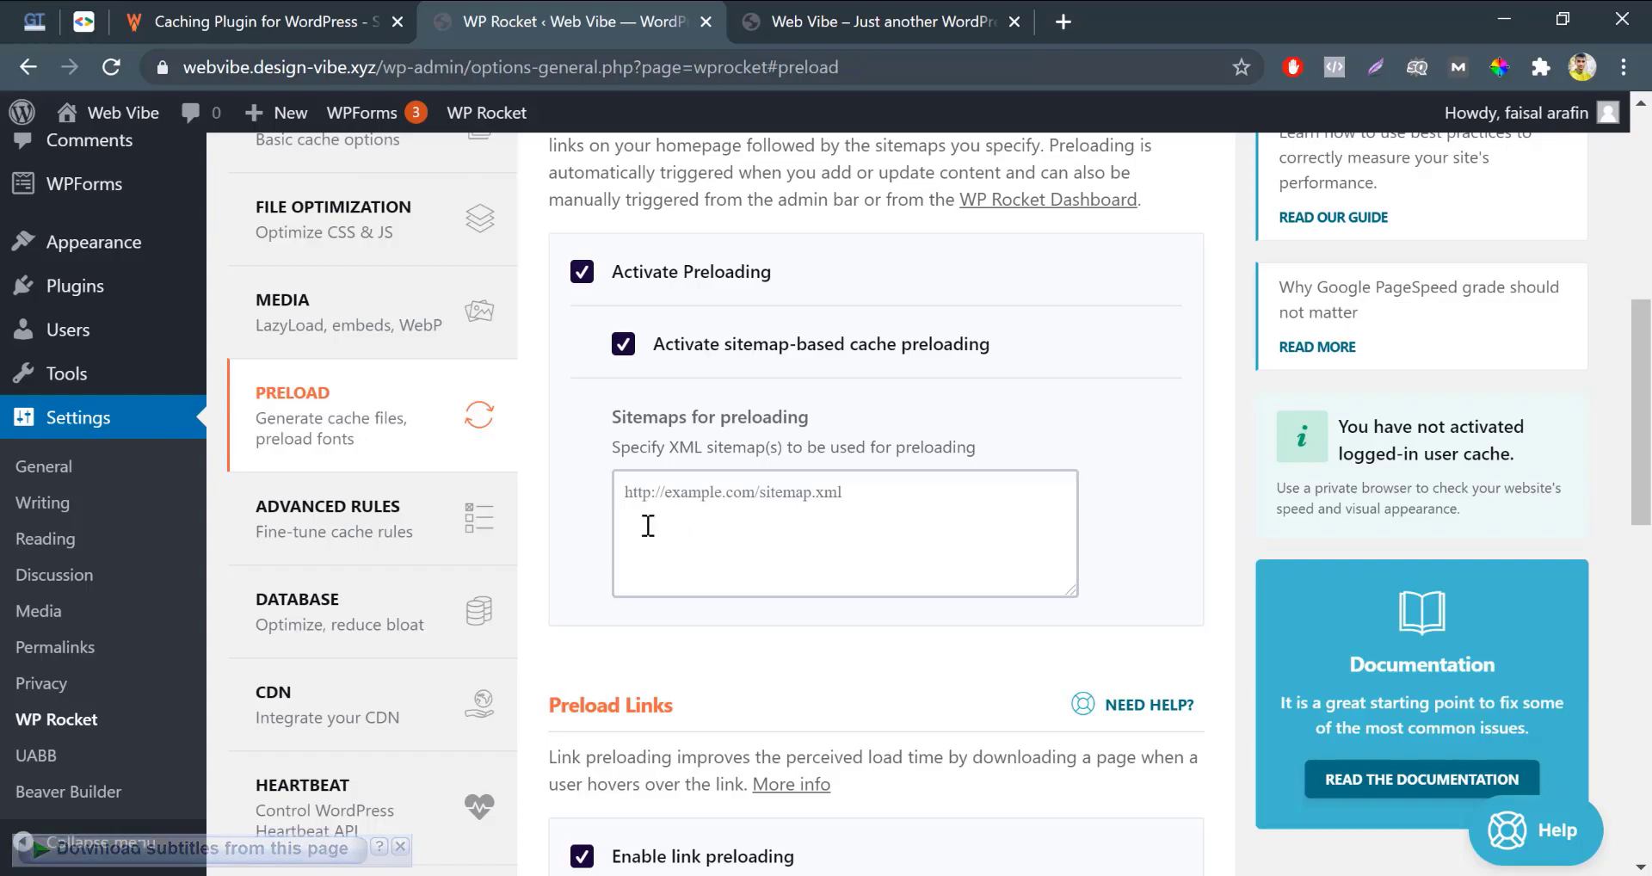
# Review the link preloading, DNS prefetch and font preloading options, and save the Preload settings
pyautogui.scroll(-5, 526, 592)
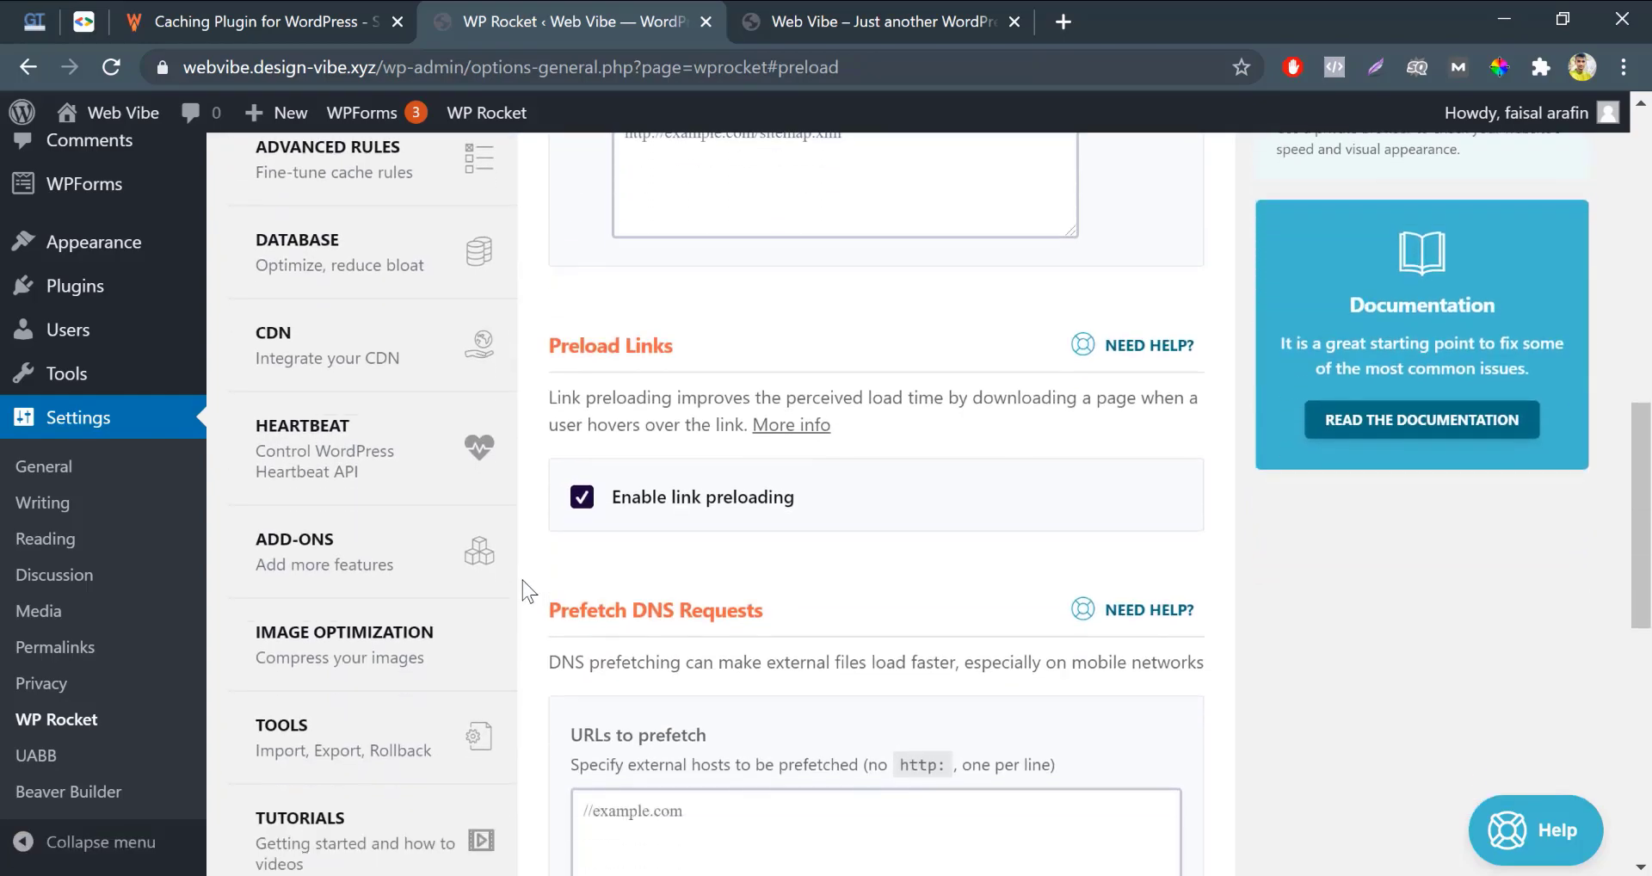
pyautogui.scroll(-1, 551, 499)
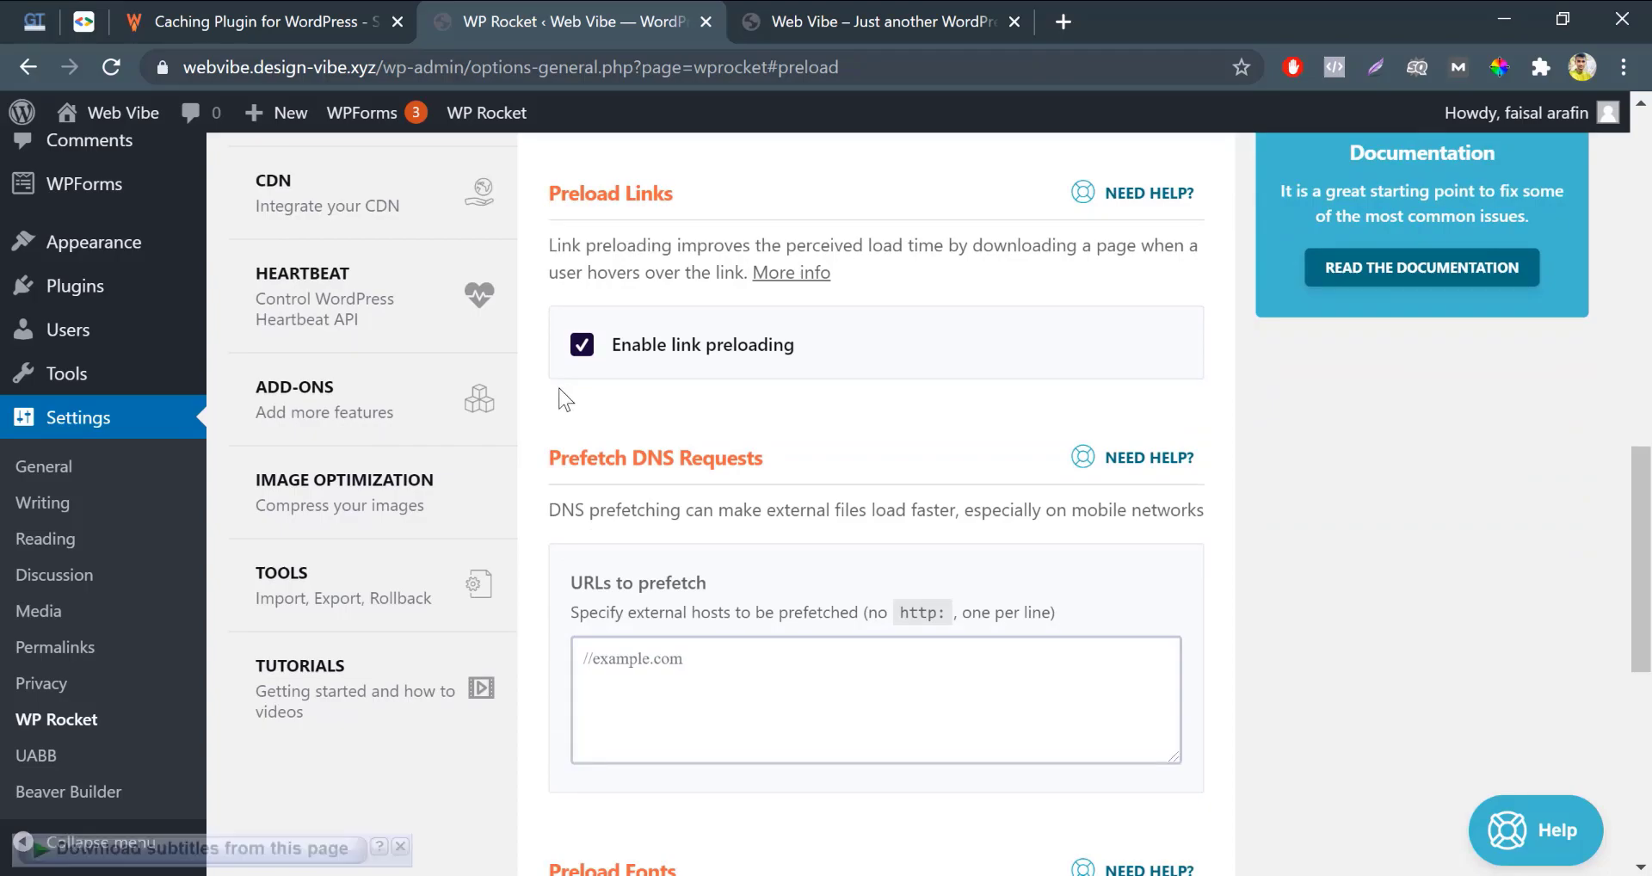
pyautogui.scroll(-7, 566, 400)
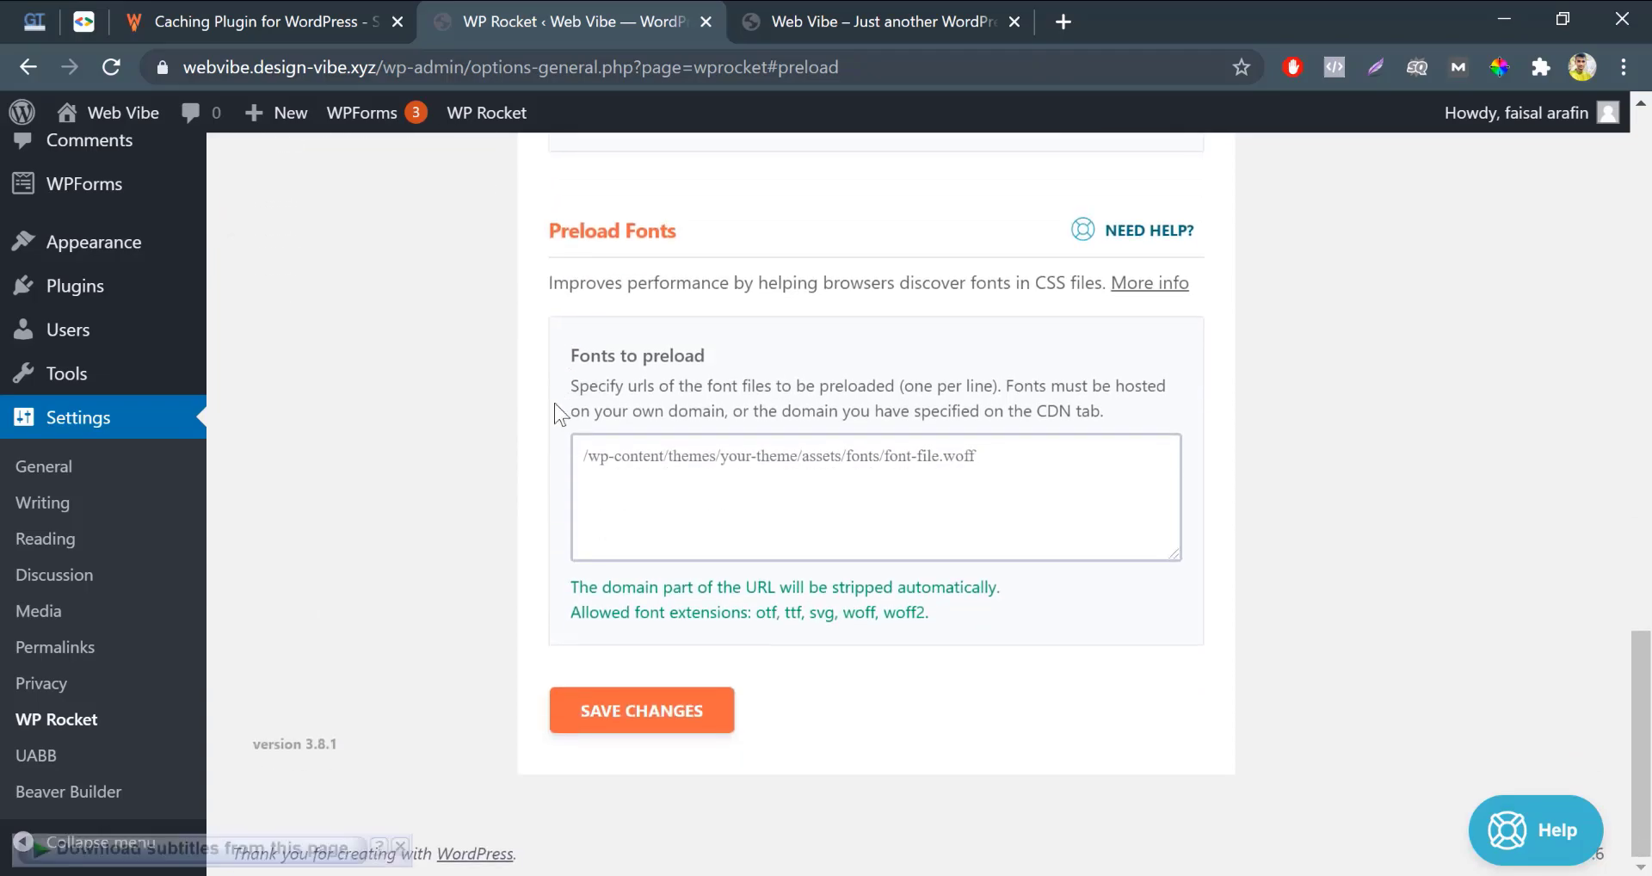
pyautogui.click(647, 482)
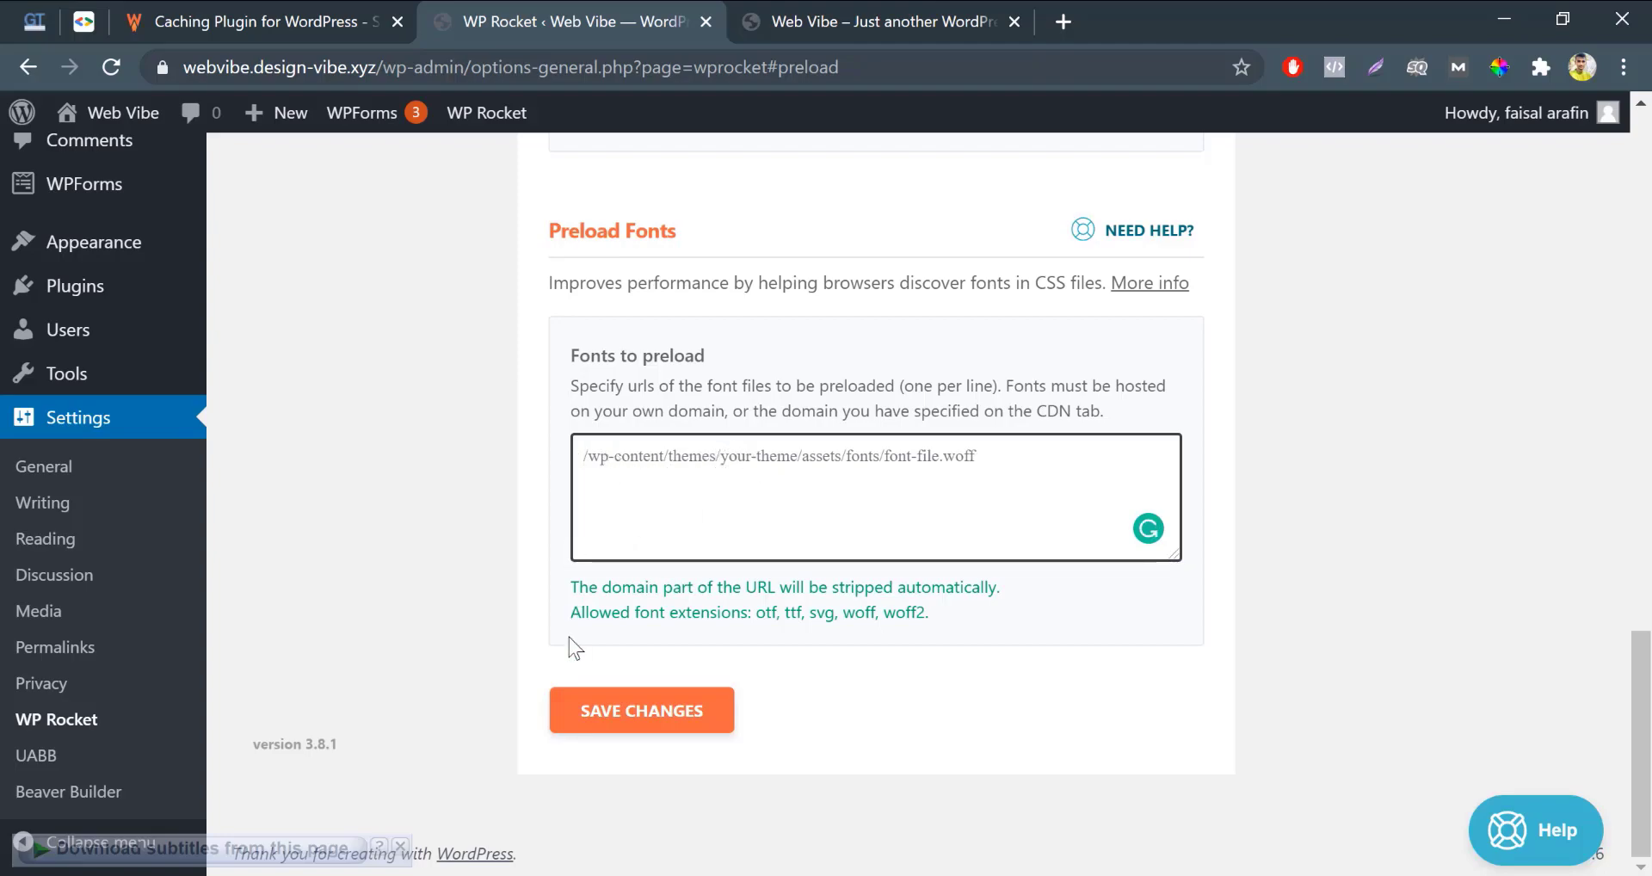
pyautogui.click(588, 721)
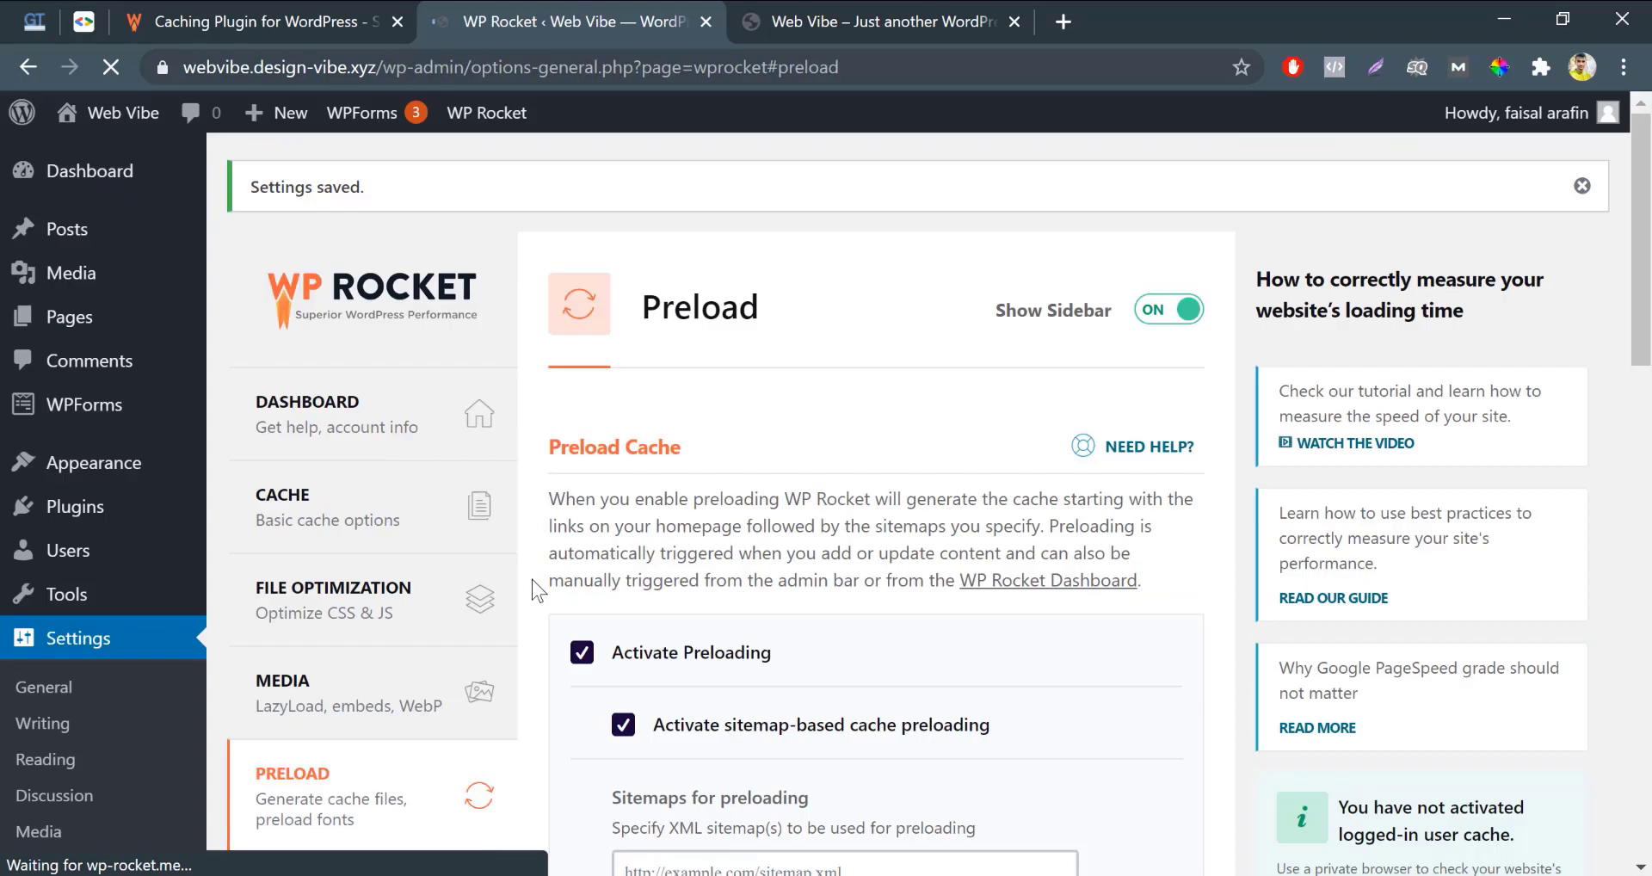
# Review the Advanced Rules settings, from the never-cache URLs down to the cached query strings
pyautogui.scroll(-4, 536, 591)
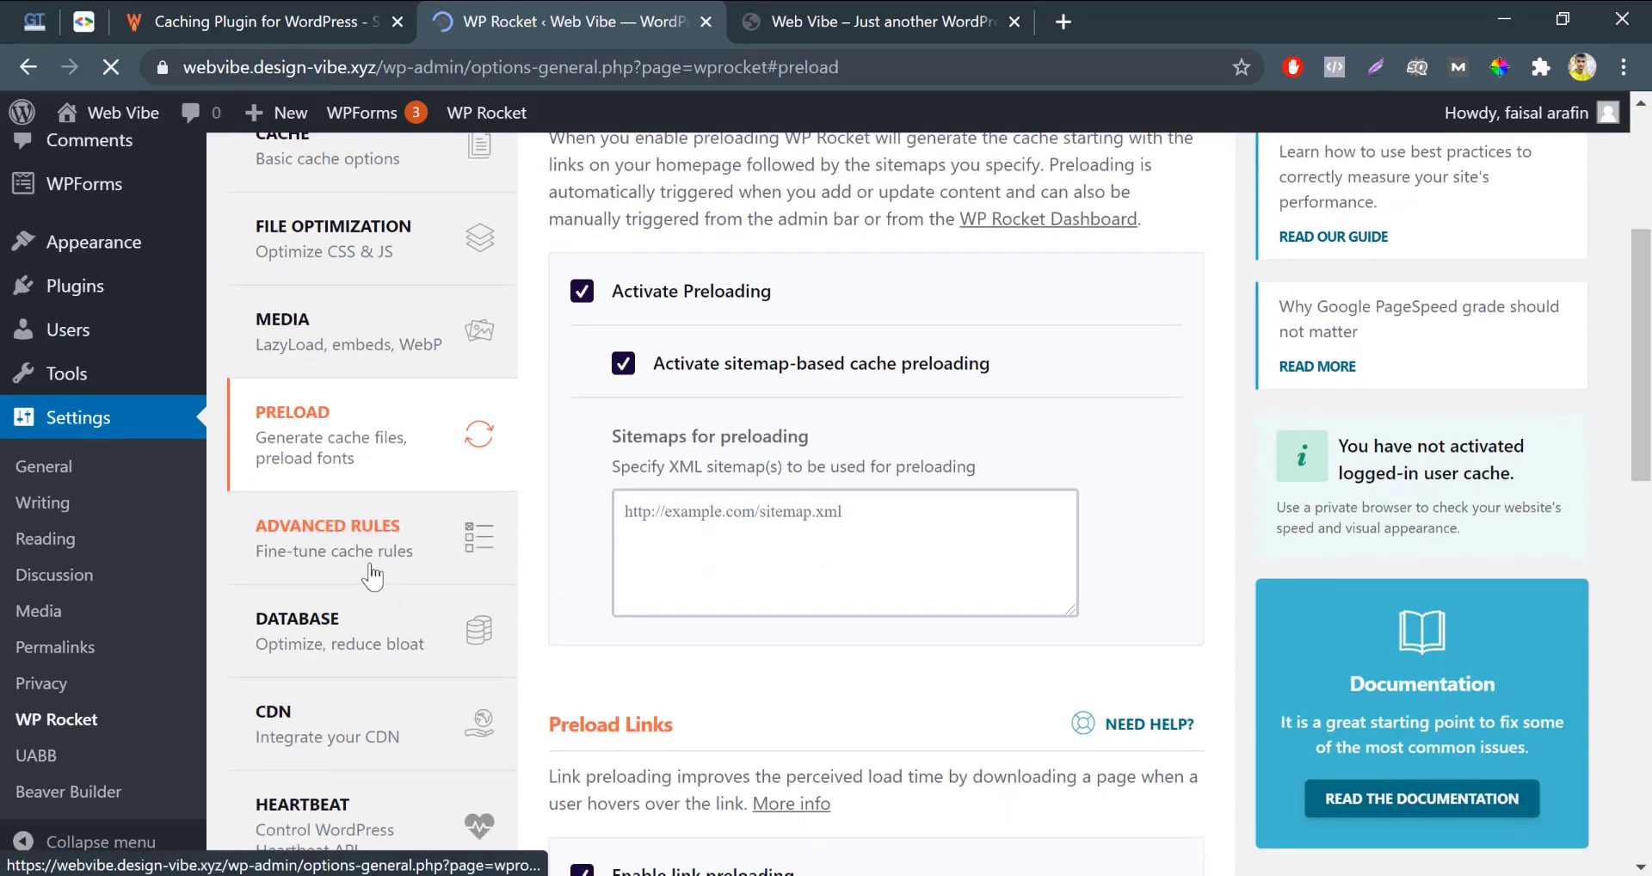
pyautogui.click(372, 575)
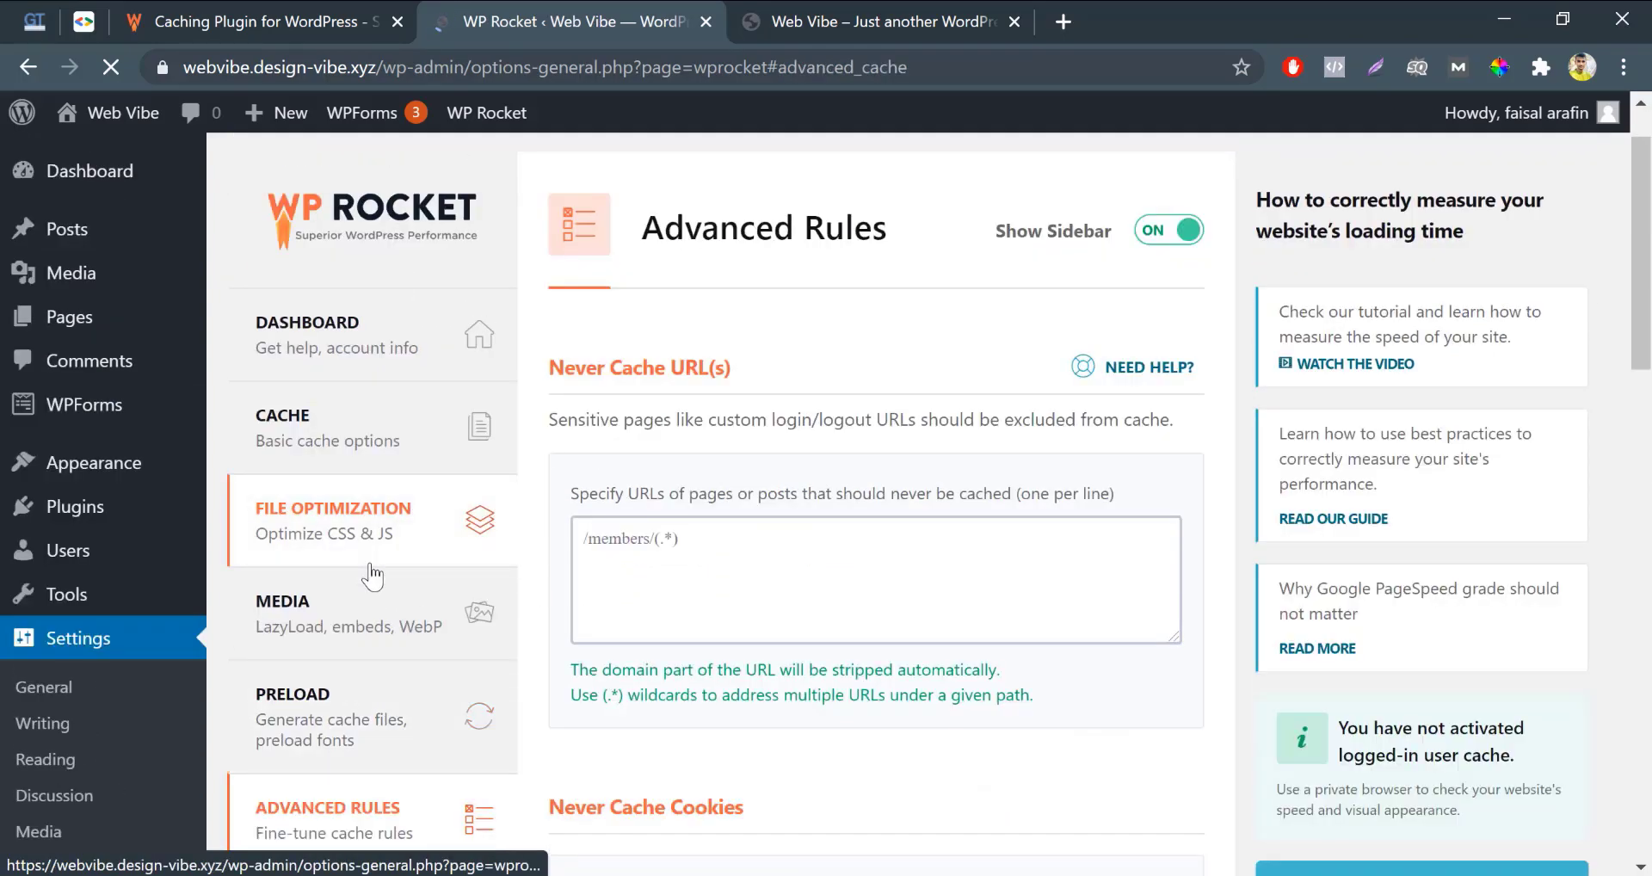
pyautogui.scroll(-6, 479, 608)
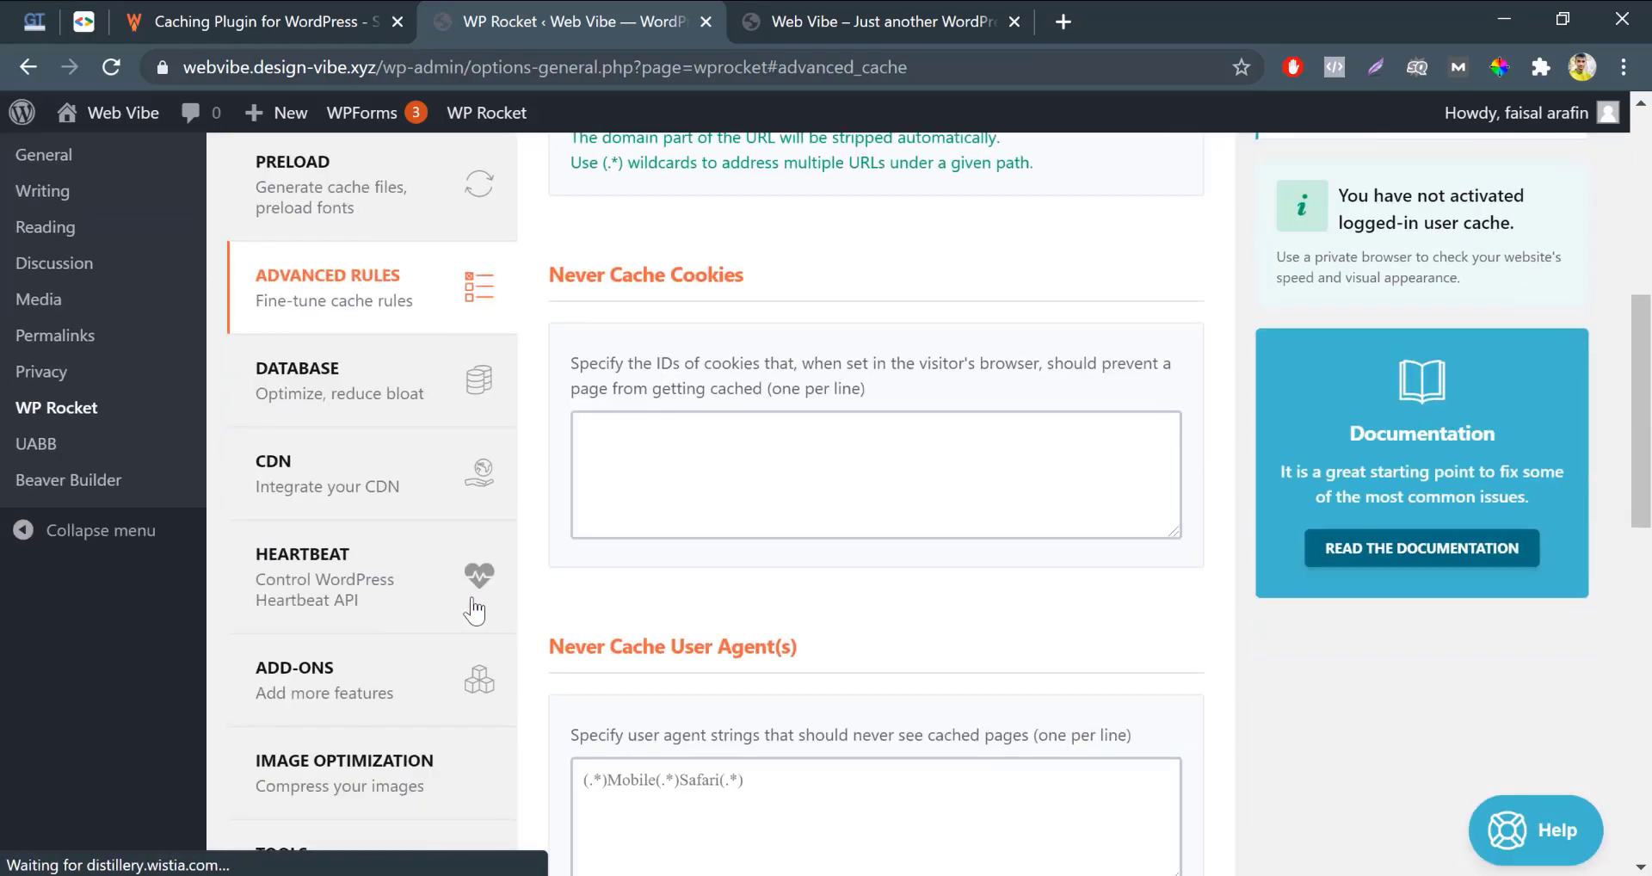
pyautogui.scroll(-10, 474, 611)
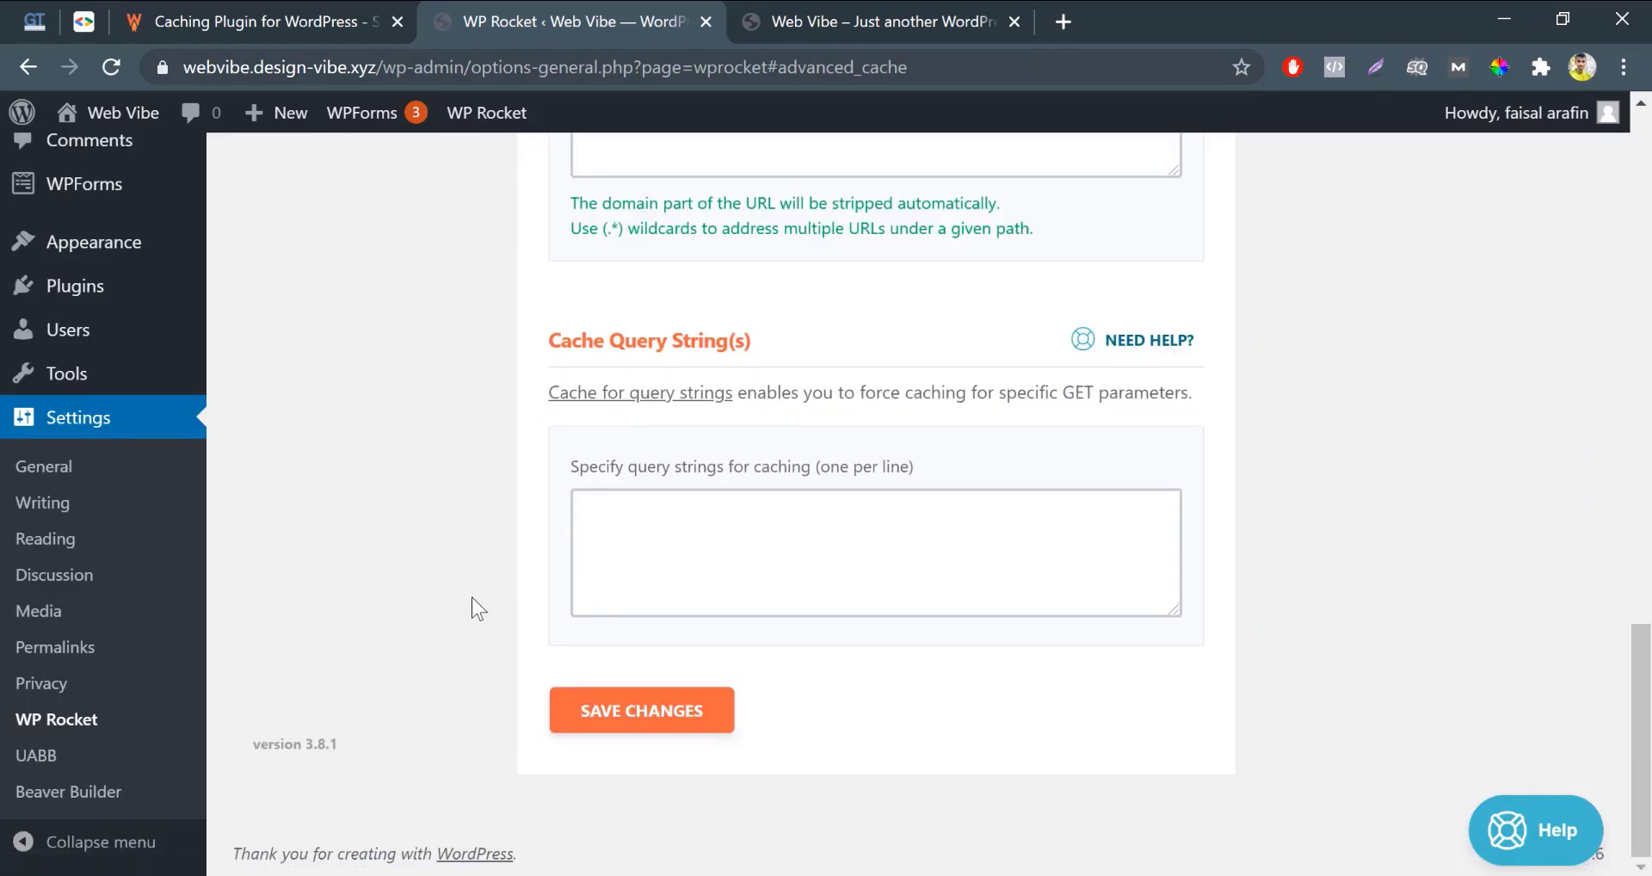
pyautogui.scroll(10, 471, 608)
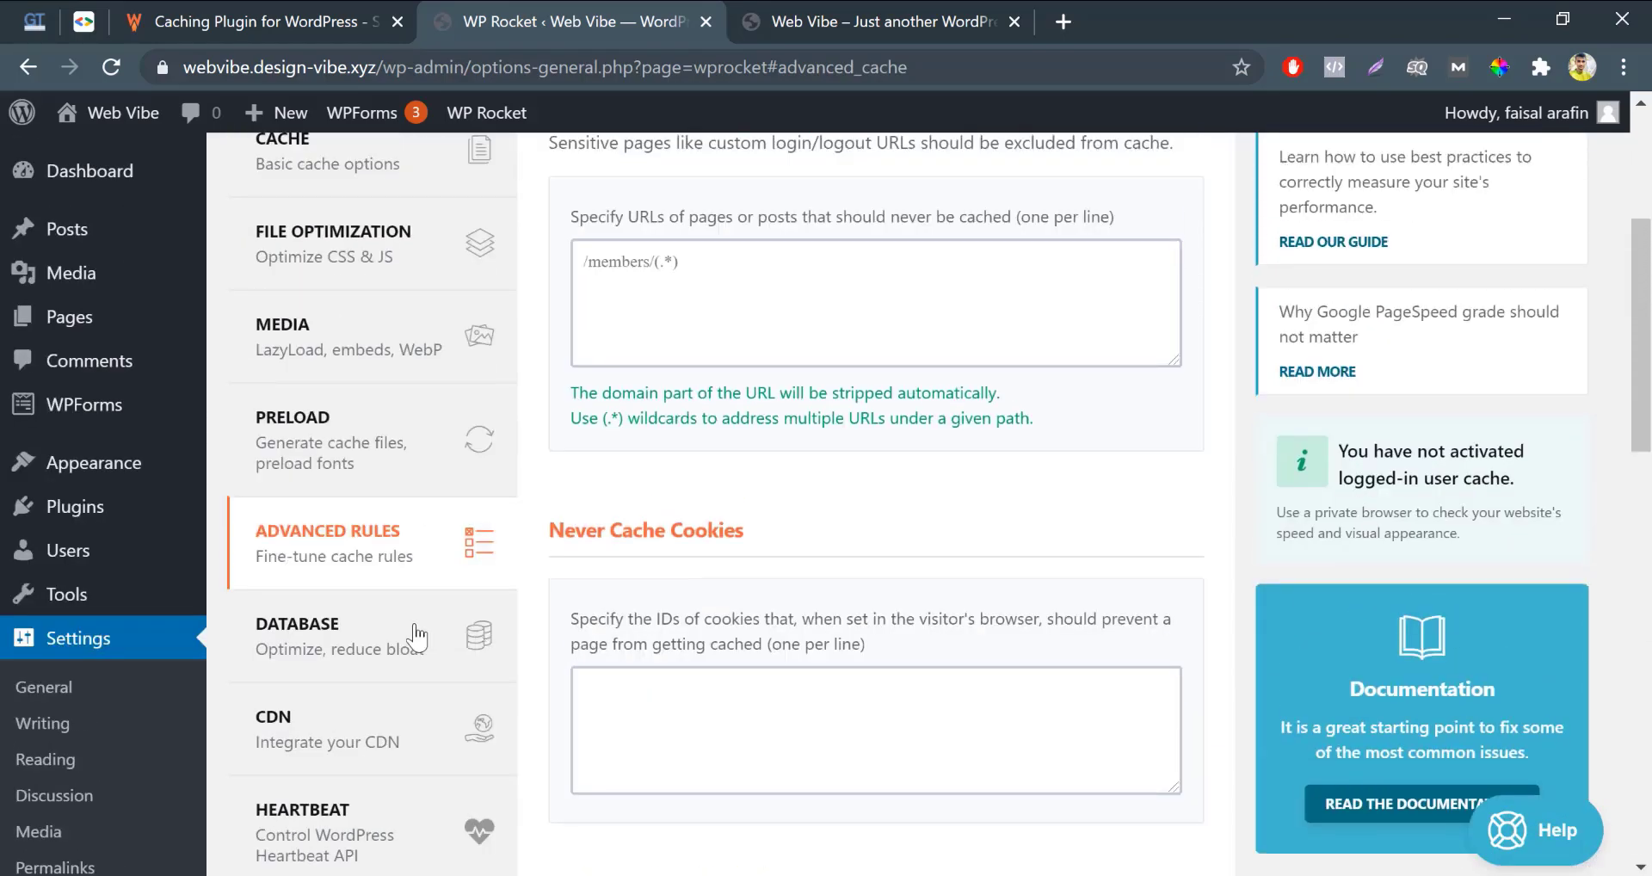
# Select Revisions, Auto Drafts and Trashed Posts for Post Cleanup in the Database settings
pyautogui.click(415, 637)
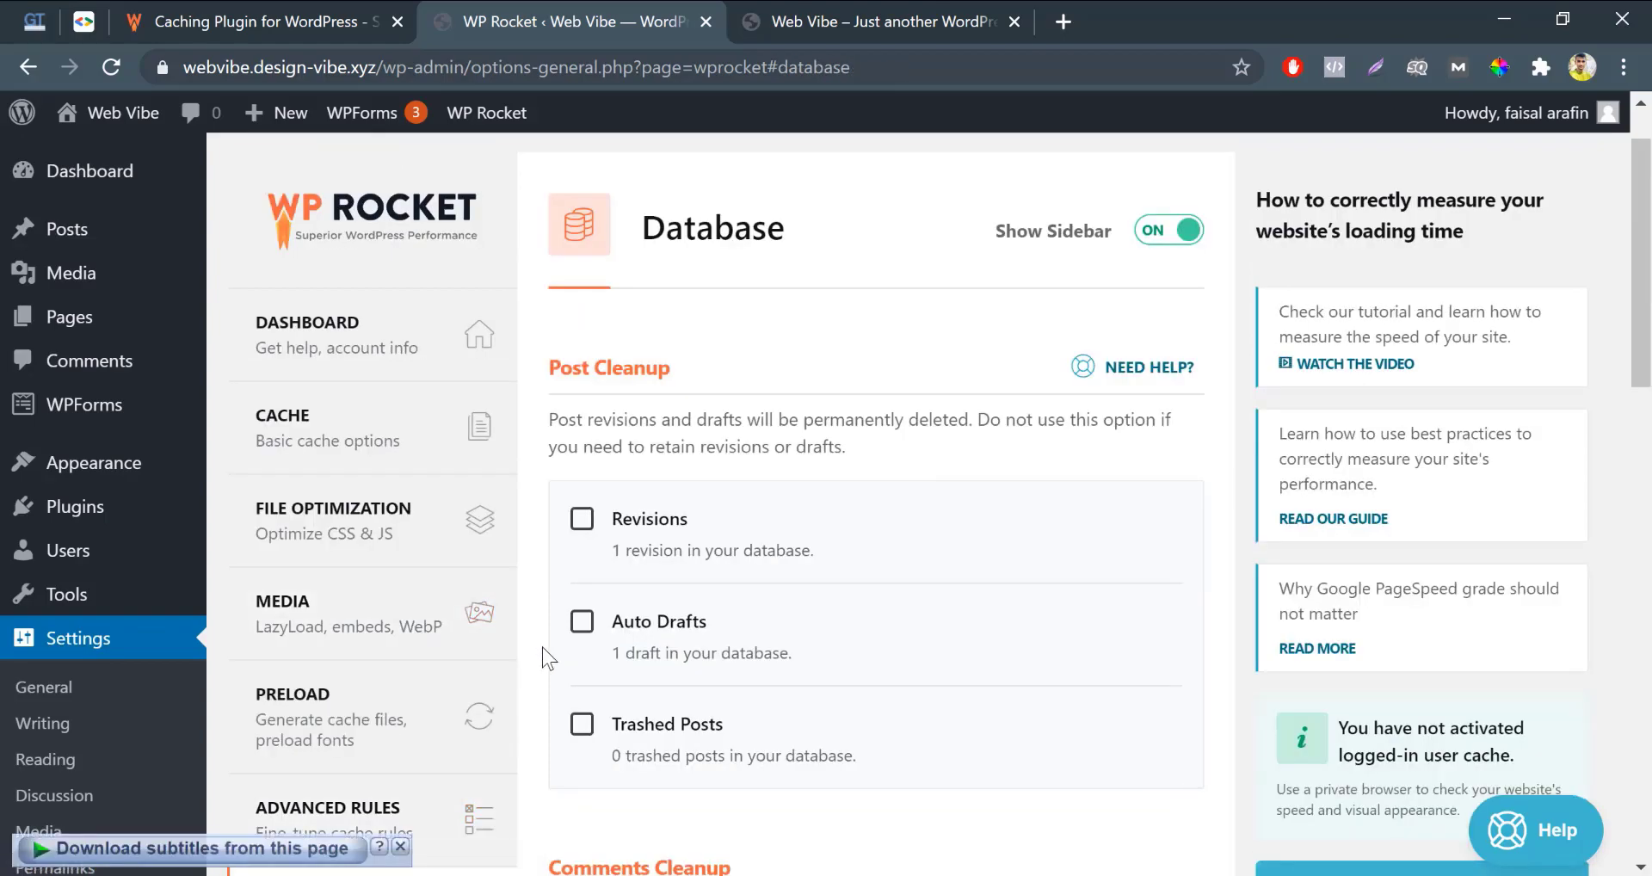
pyautogui.scroll(-1, 543, 658)
pyautogui.scroll(1, 543, 658)
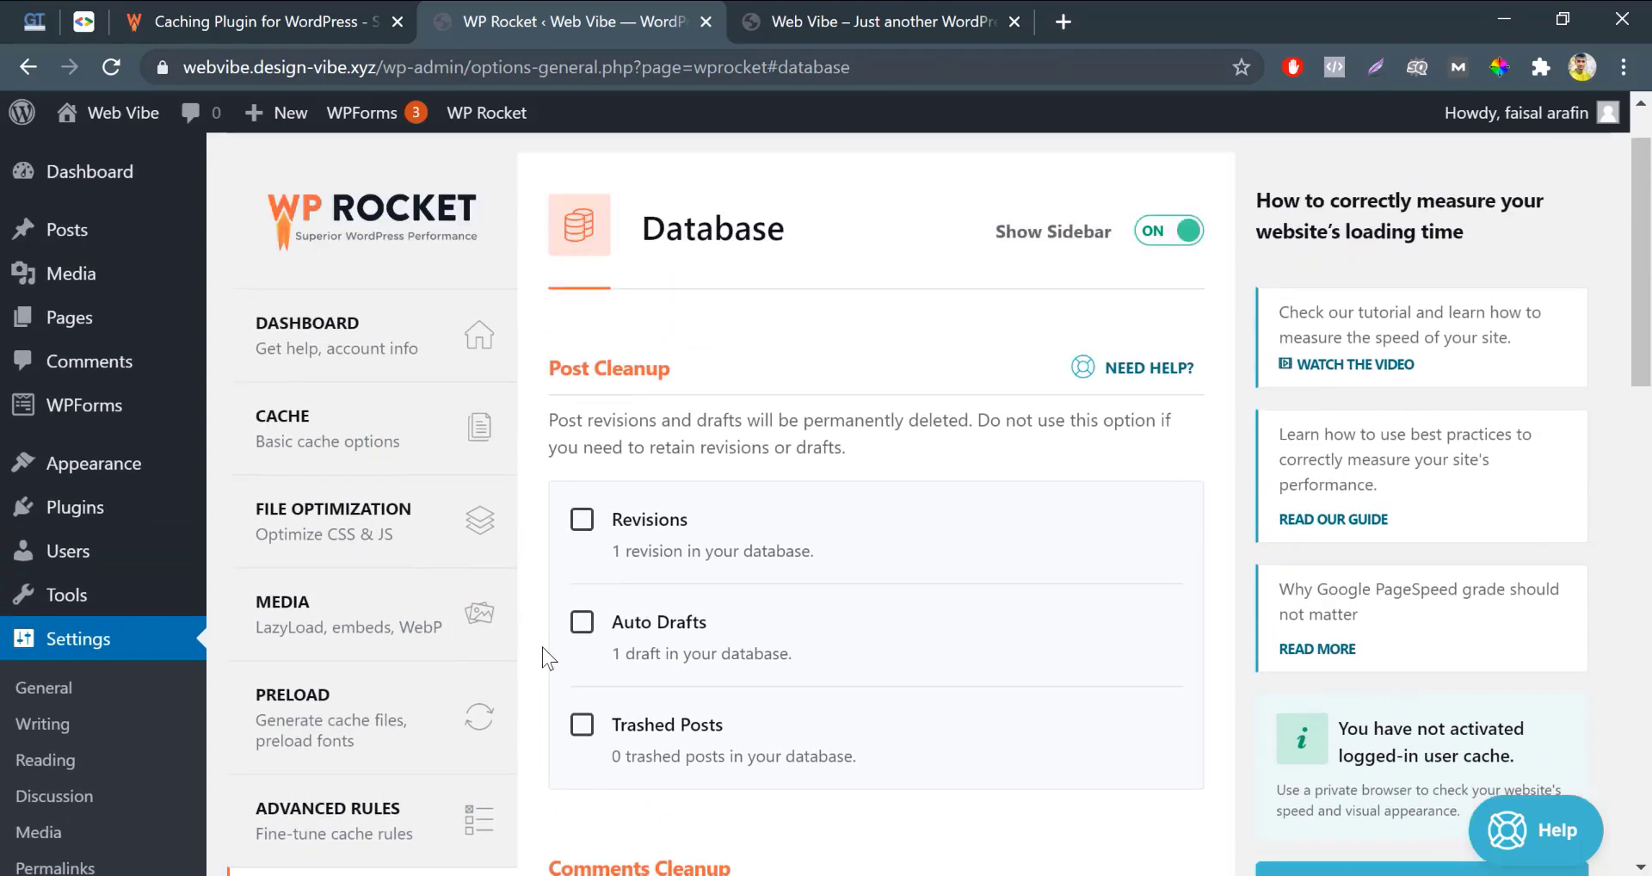
pyautogui.scroll(1, 543, 658)
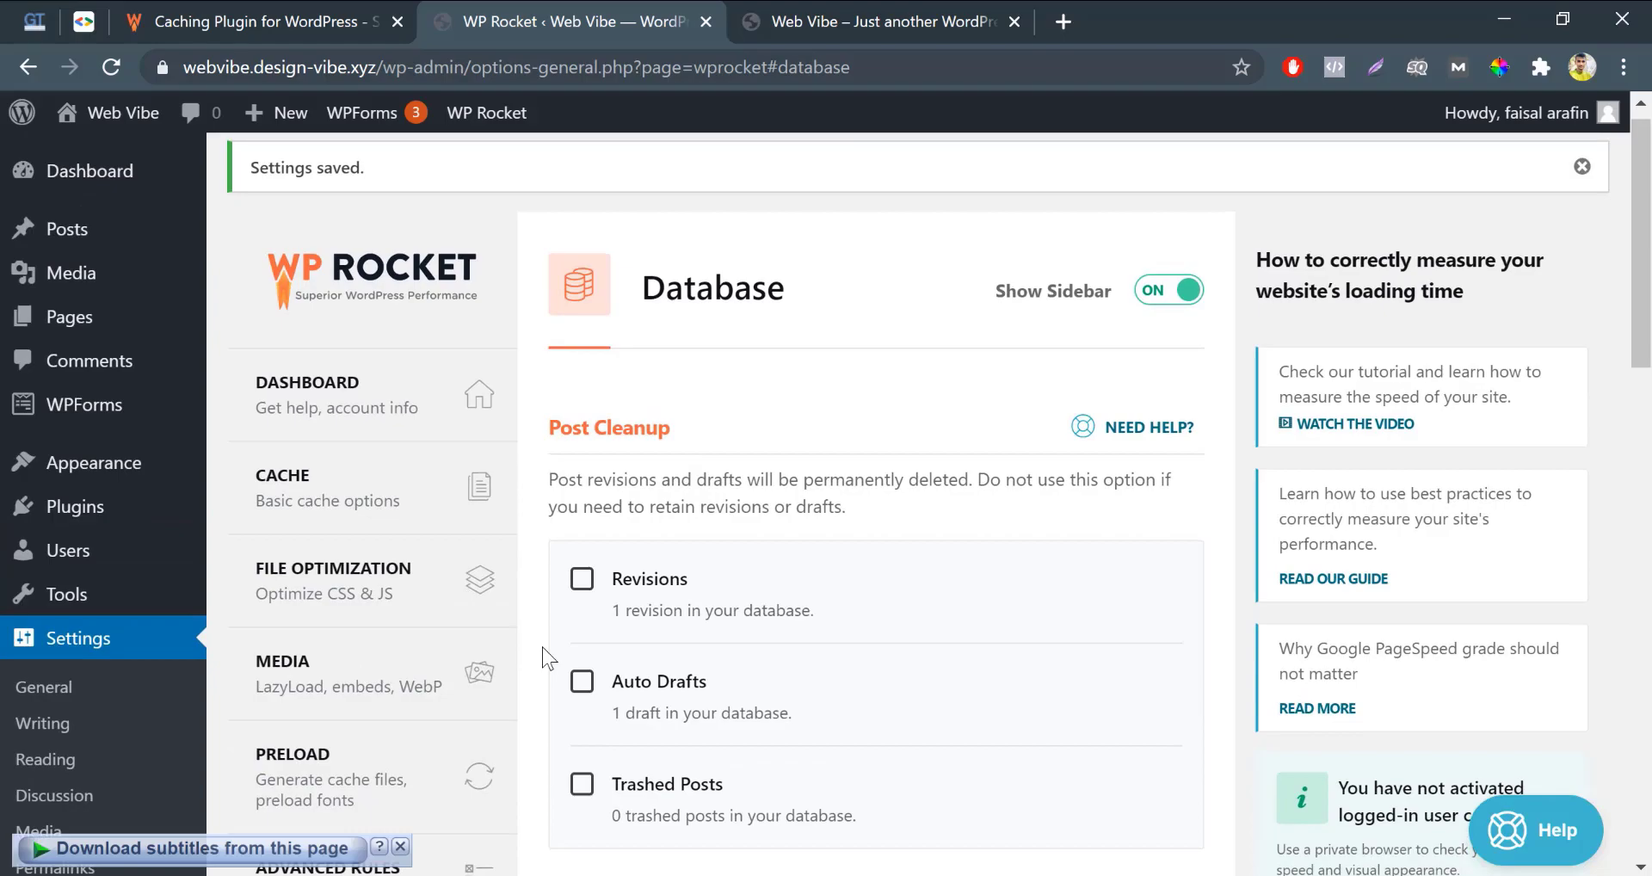
pyautogui.scroll(-1, 543, 658)
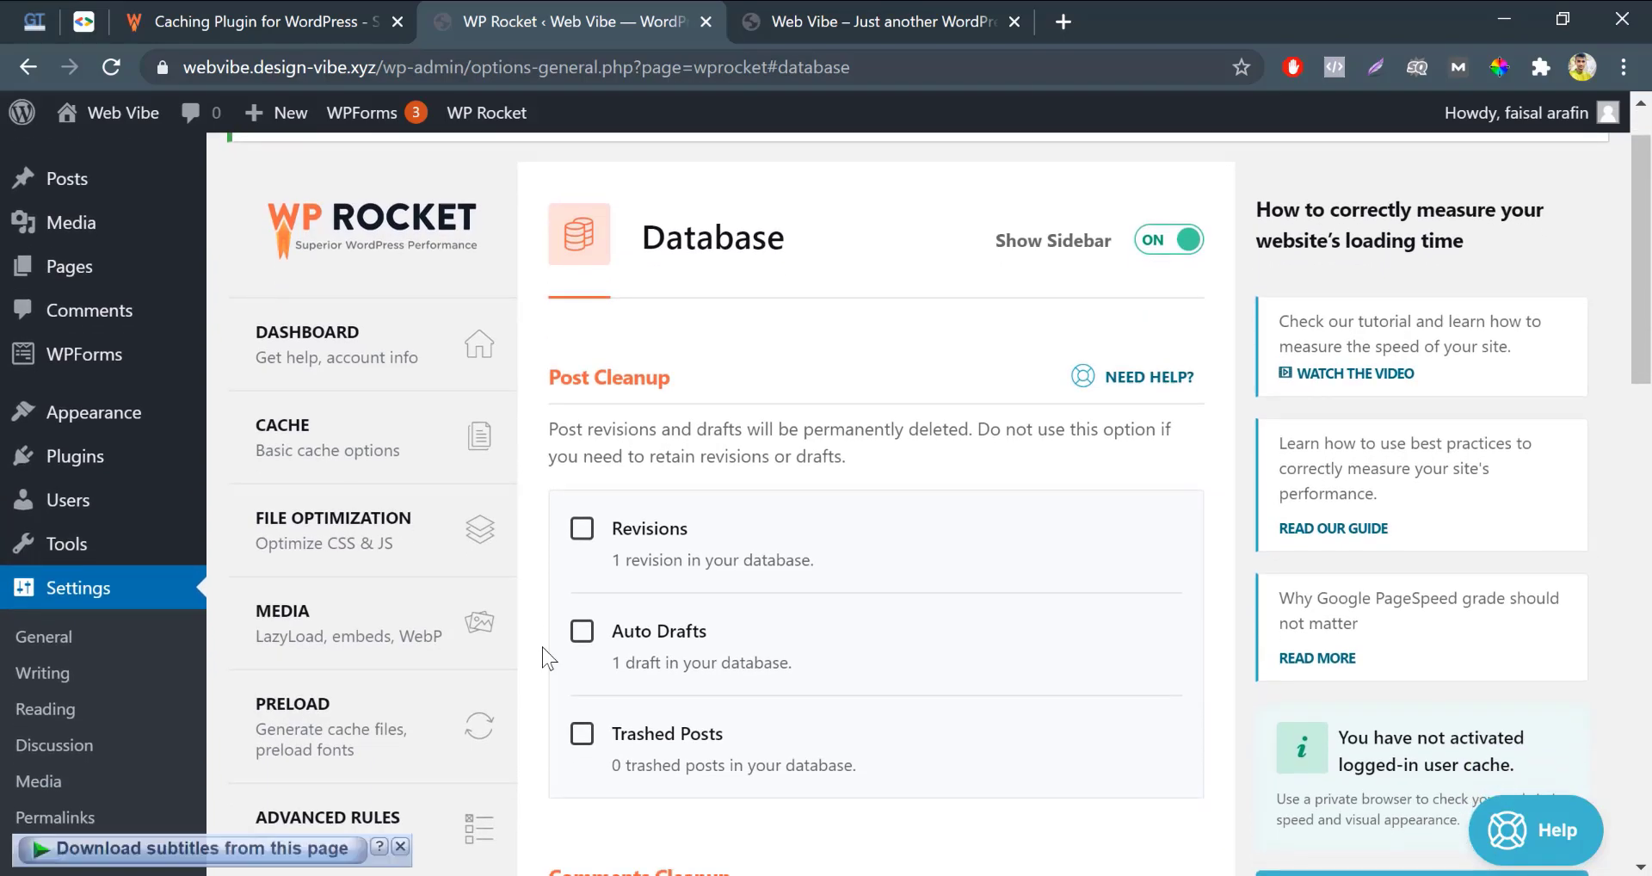
pyautogui.click(581, 536)
pyautogui.click(582, 631)
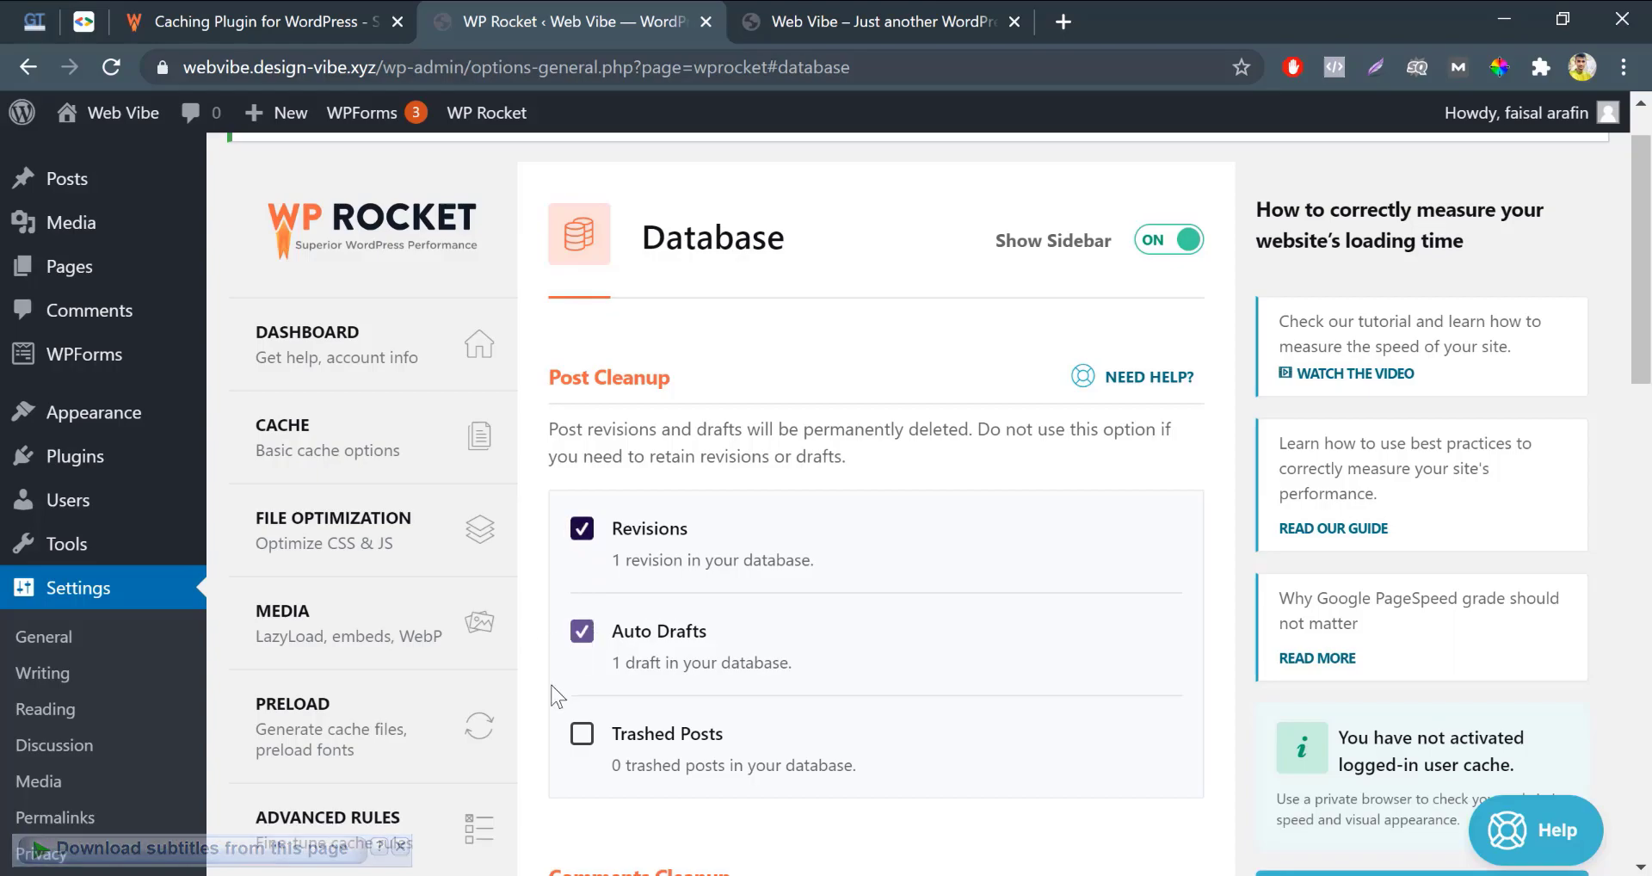
pyautogui.scroll(-3, 551, 714)
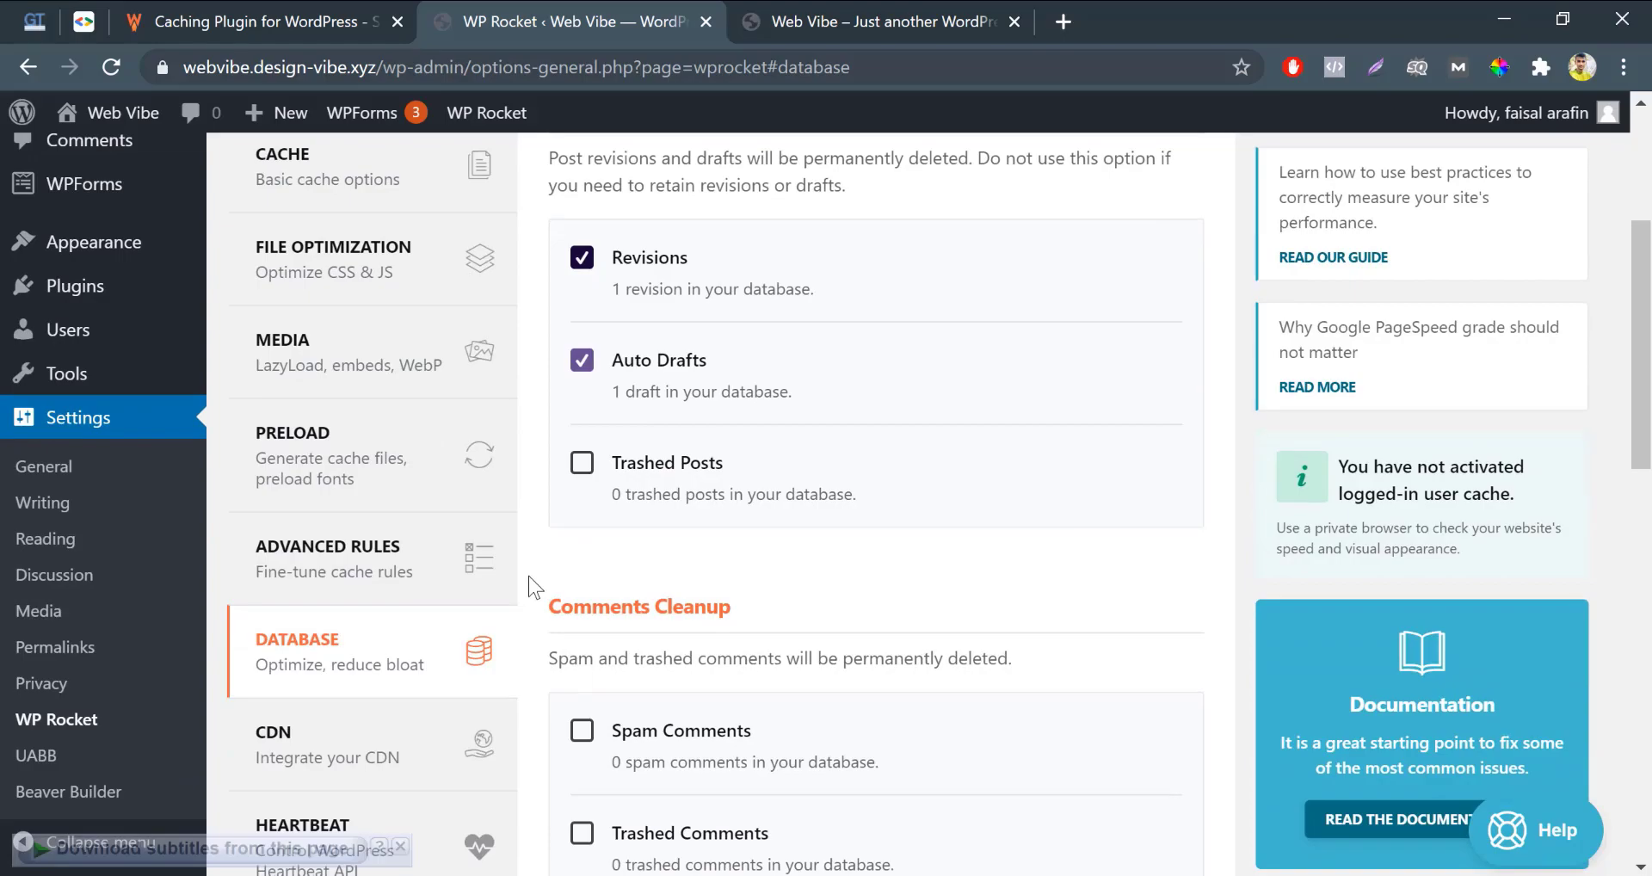
pyautogui.click(589, 470)
# Select Spam Comments and Trashed Comments for Comments Cleanup
pyautogui.scroll(-4, 545, 575)
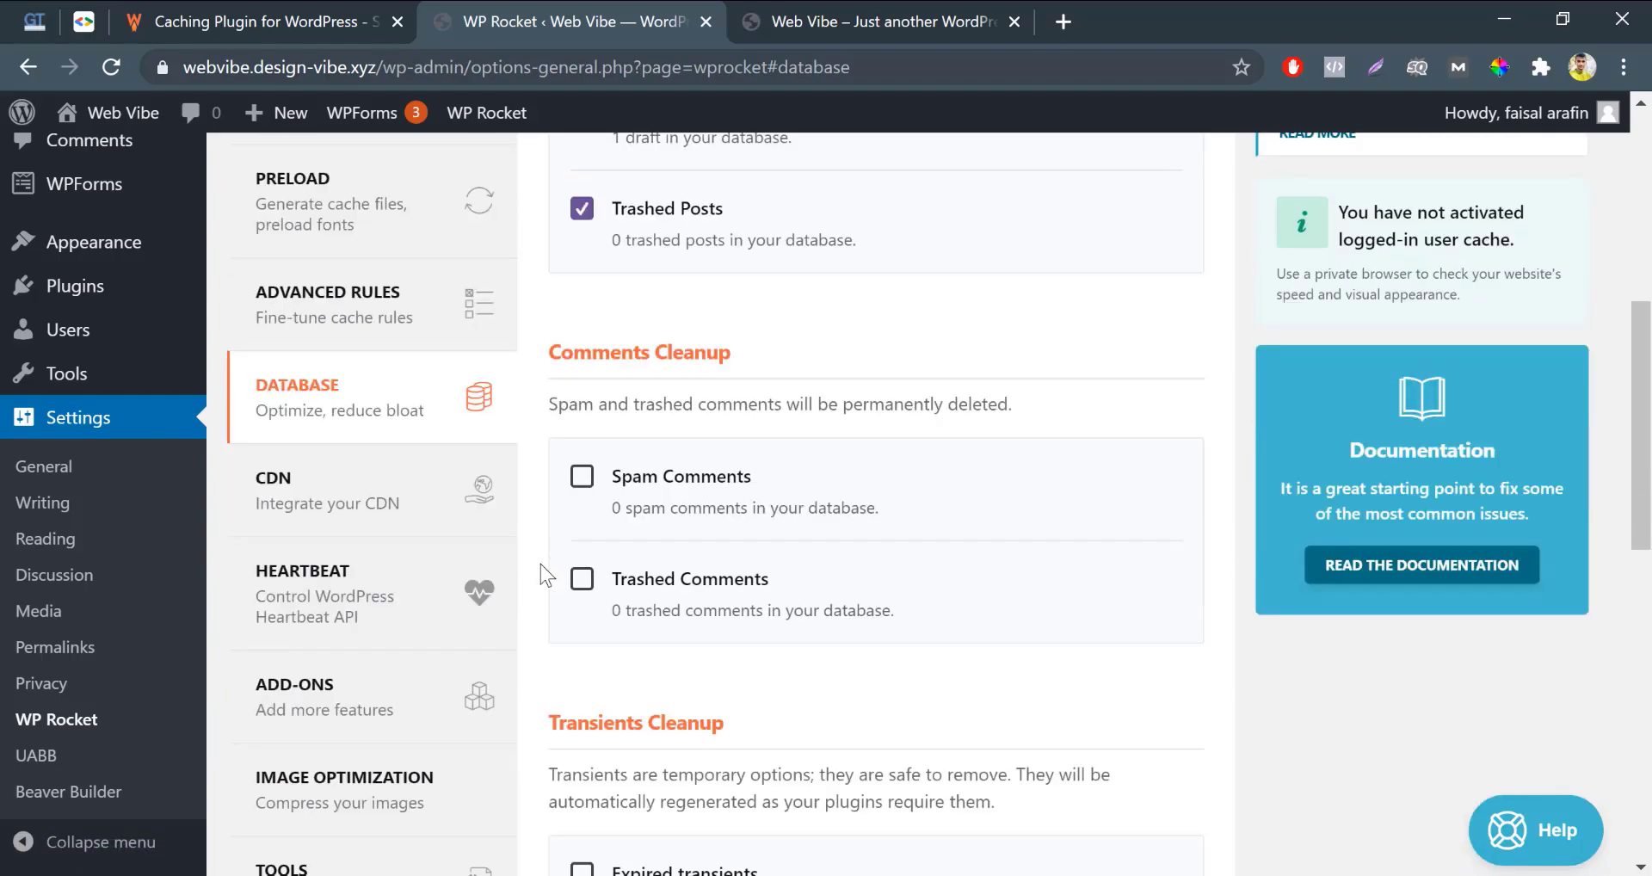
pyautogui.click(582, 400)
pyautogui.click(580, 504)
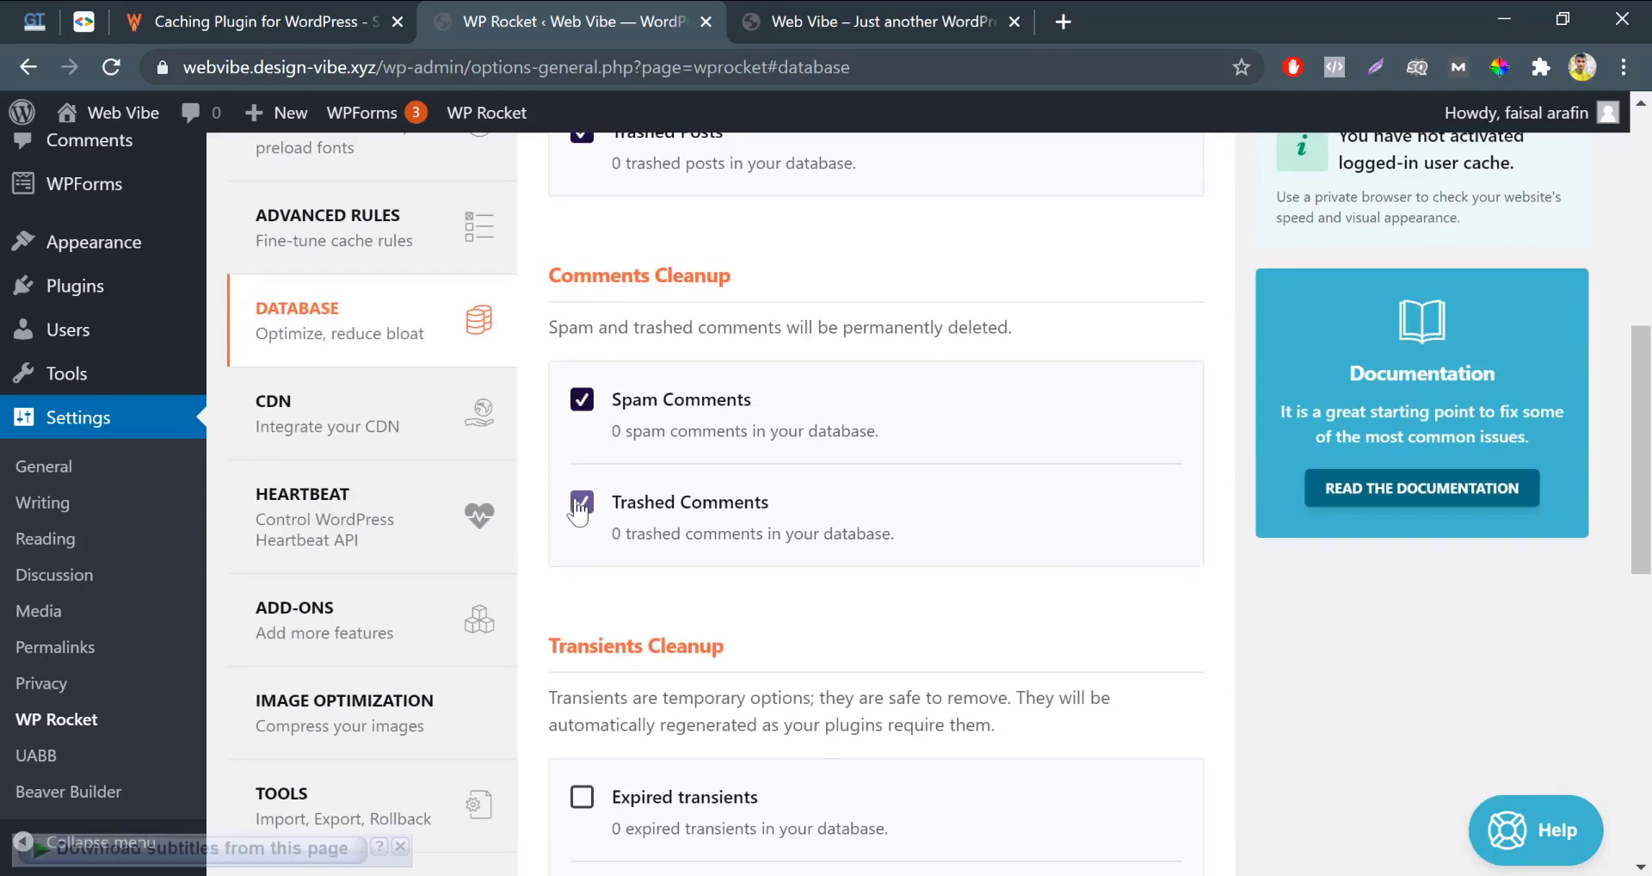
# Select all transients and expired transients for cleanup, and enable Optimize Tables under Database Cleanup
pyautogui.scroll(-5, 578, 511)
pyautogui.click(580, 490)
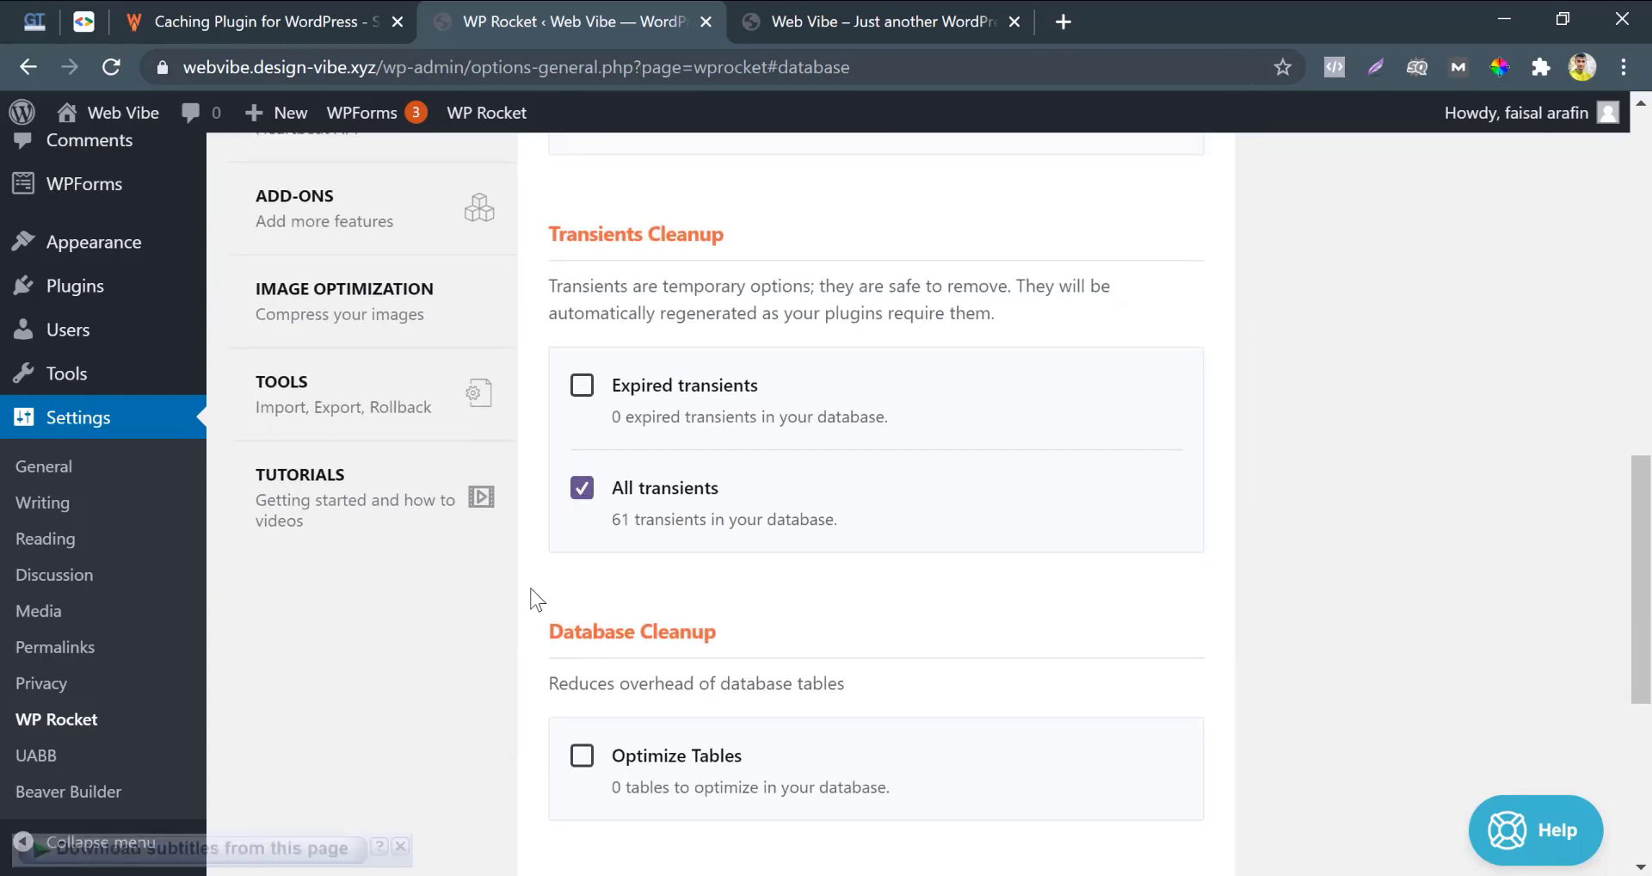
pyautogui.click(582, 385)
pyautogui.scroll(-4, 546, 534)
pyautogui.click(582, 444)
# Schedule automatic database cleanup with a Monthly frequency
pyautogui.scroll(-2, 531, 579)
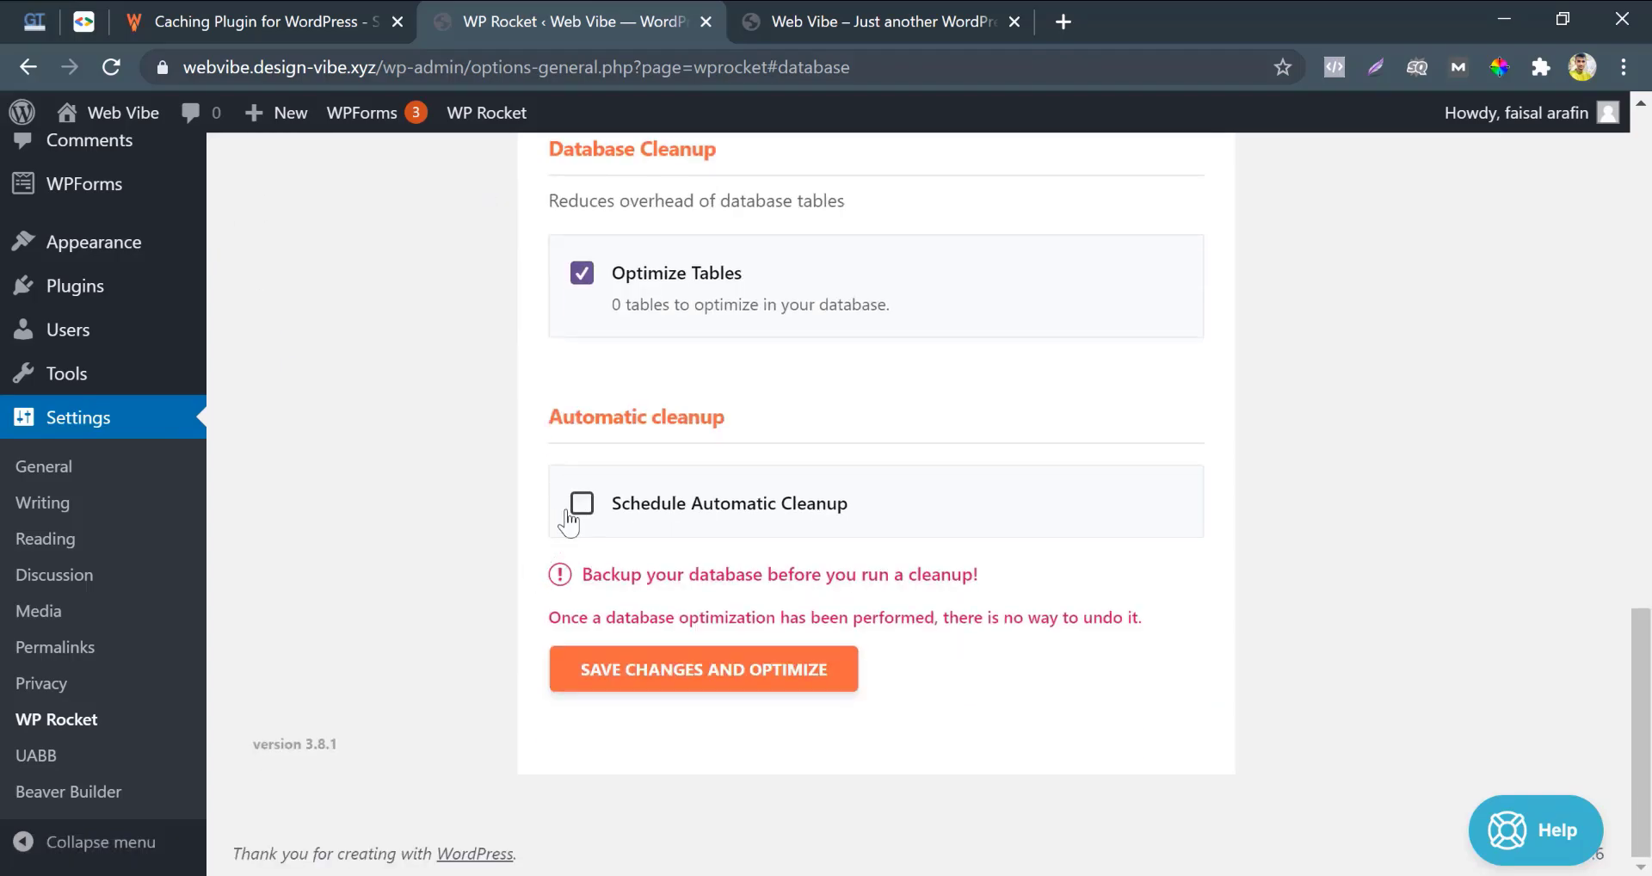
pyautogui.click(581, 509)
pyautogui.scroll(-1, 568, 551)
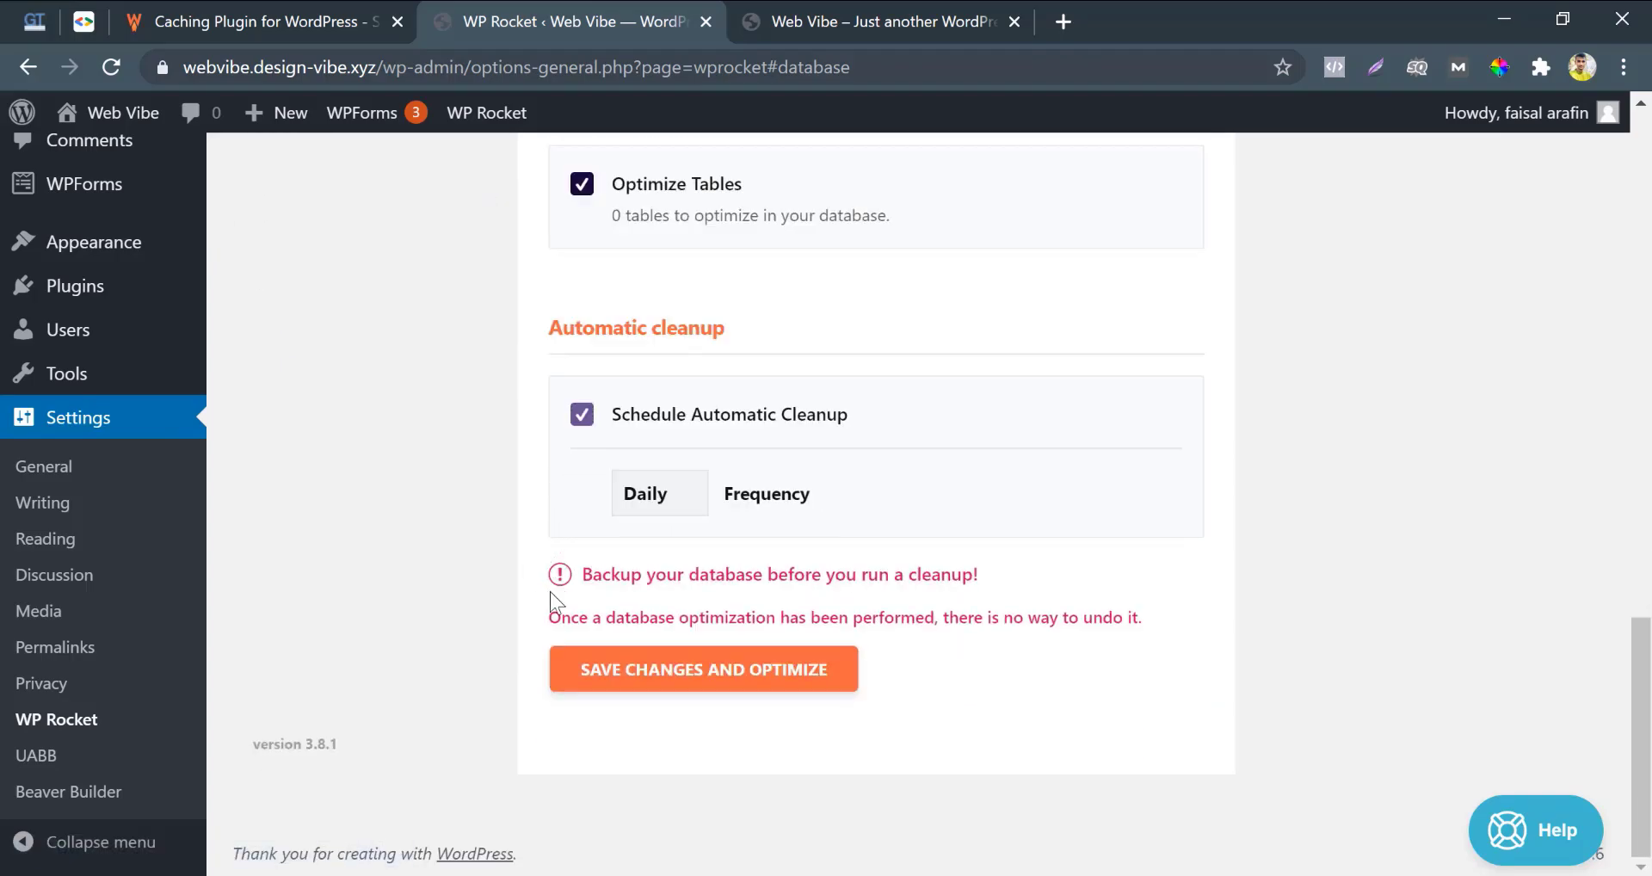
pyautogui.click(674, 508)
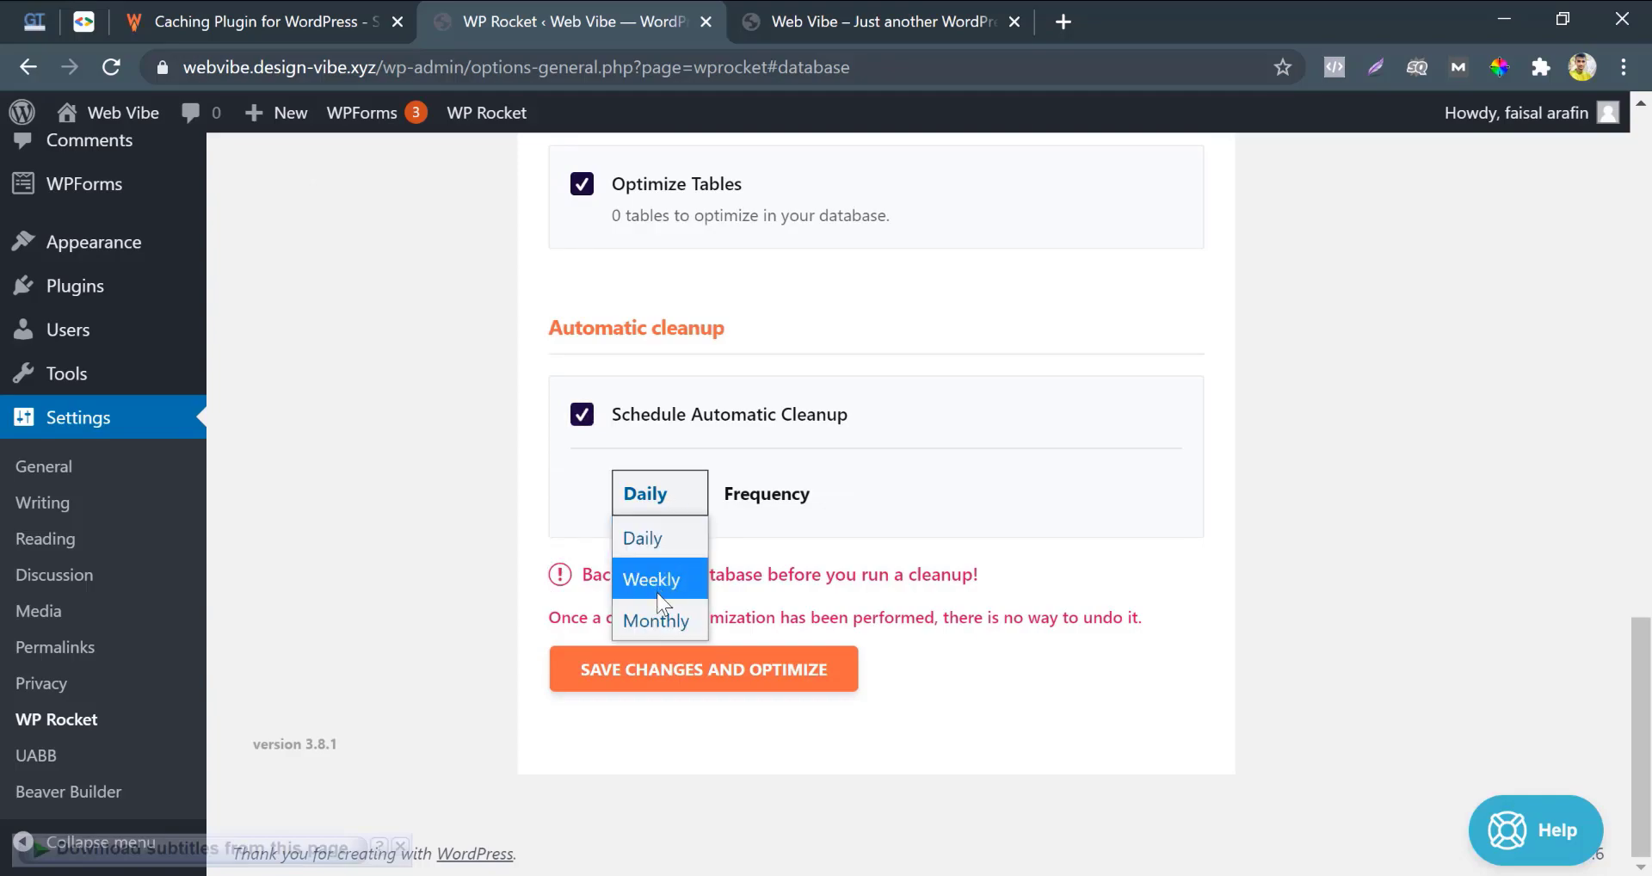
pyautogui.click(658, 614)
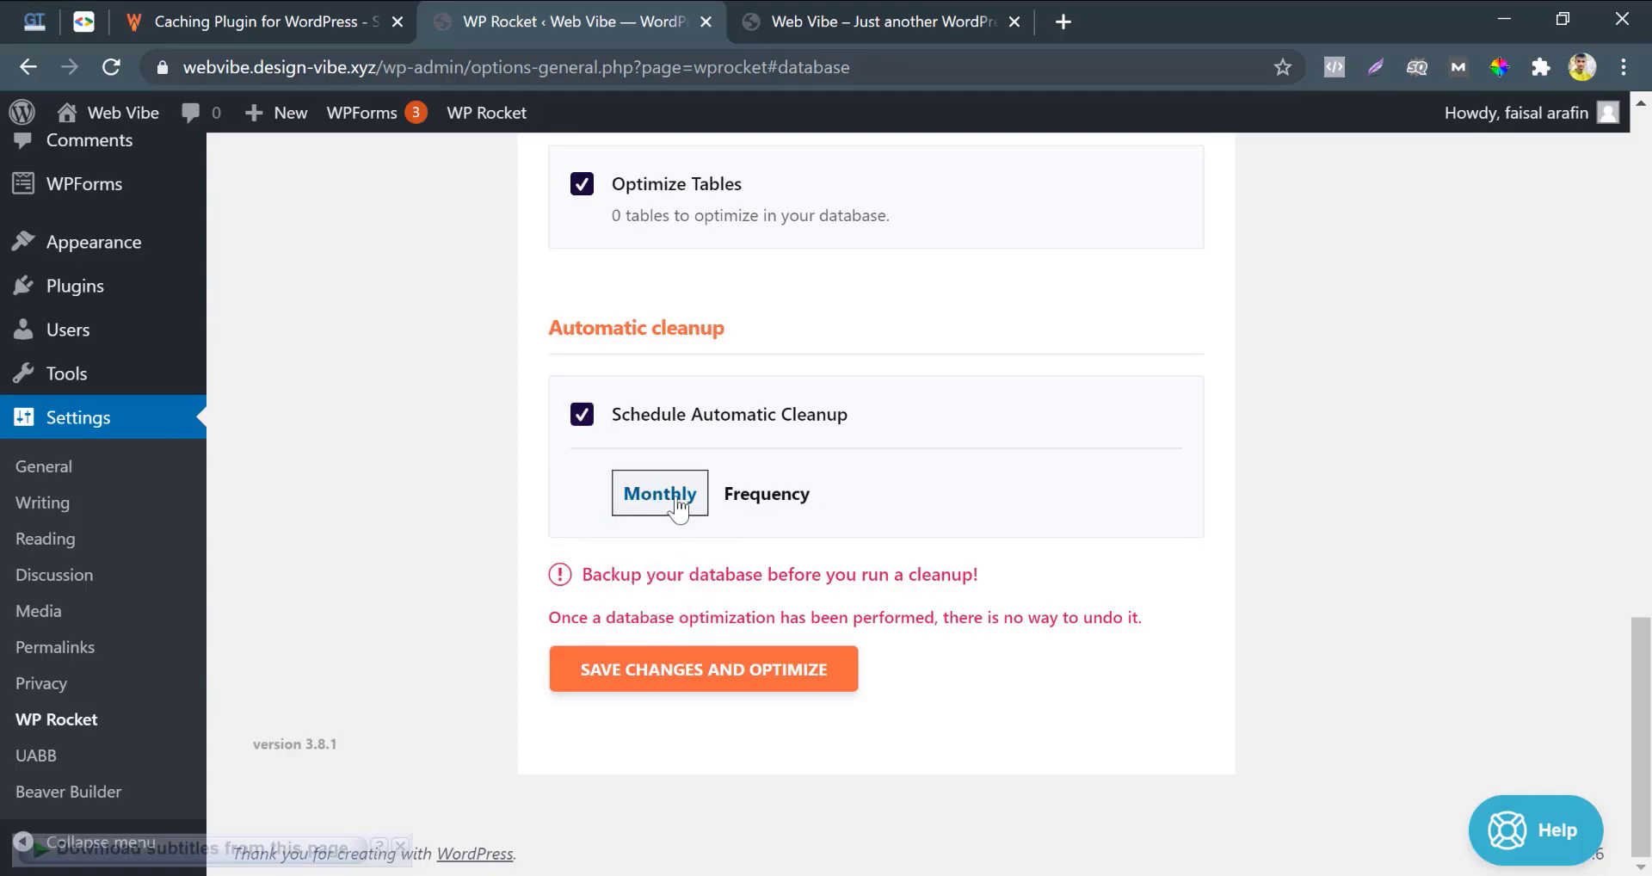
# Save the database settings, run the optimization, and dismiss the Starter Templates rating notice
pyautogui.click(620, 680)
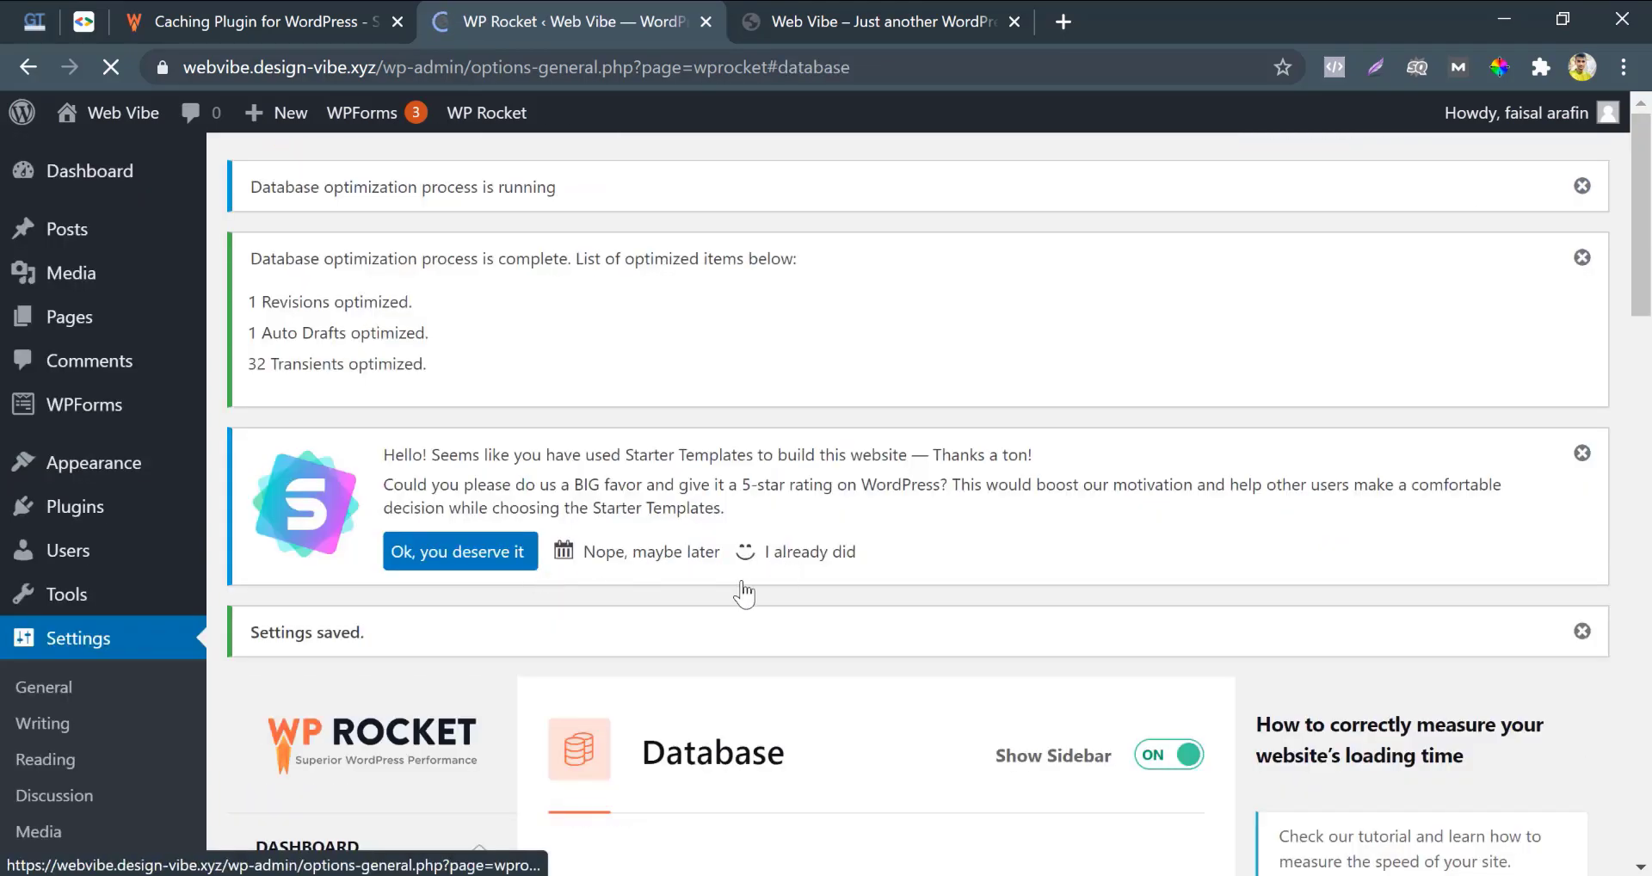
pyautogui.click(785, 566)
# Go to the CDN settings and close the expanded RocketCDN pricing offer
pyautogui.scroll(-5, 516, 664)
pyautogui.scroll(-5, 517, 664)
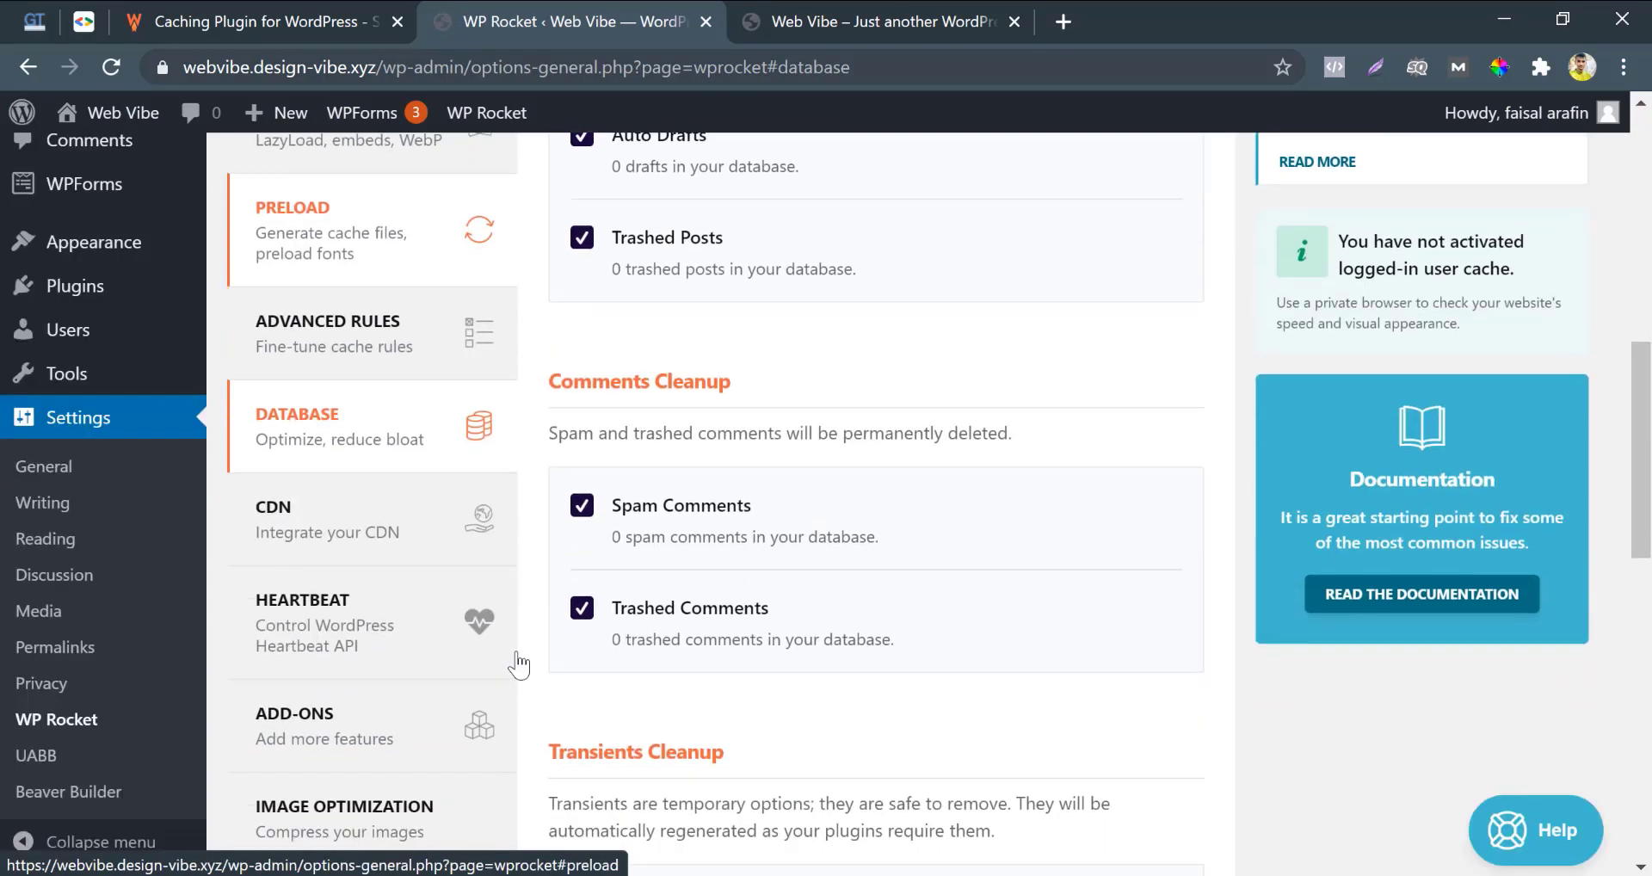
pyautogui.click(398, 496)
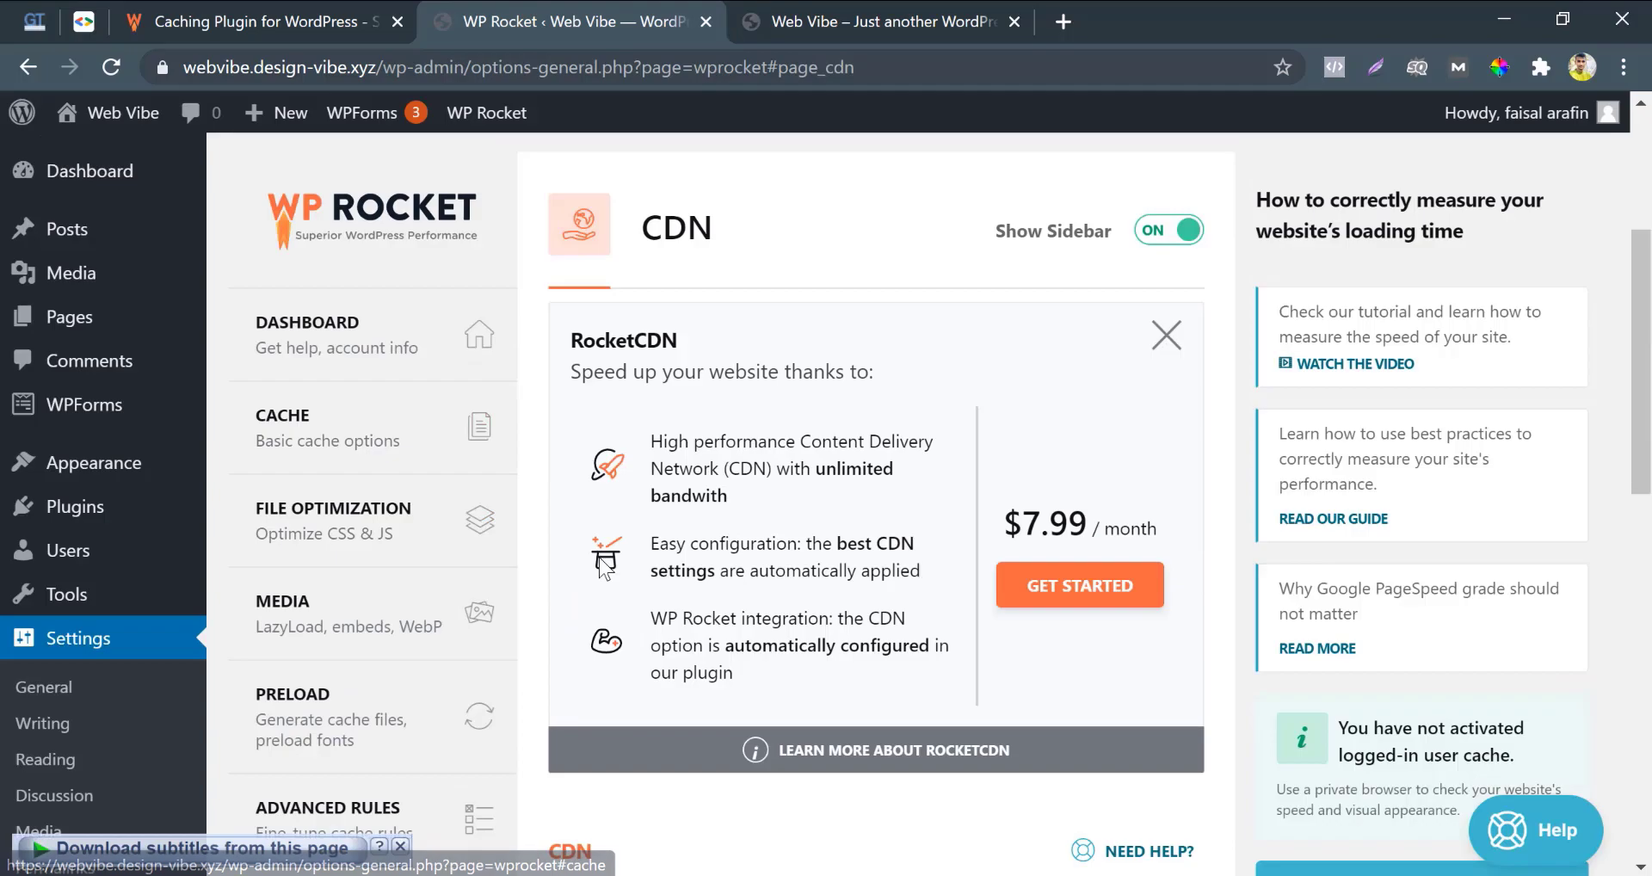
pyautogui.click(1167, 336)
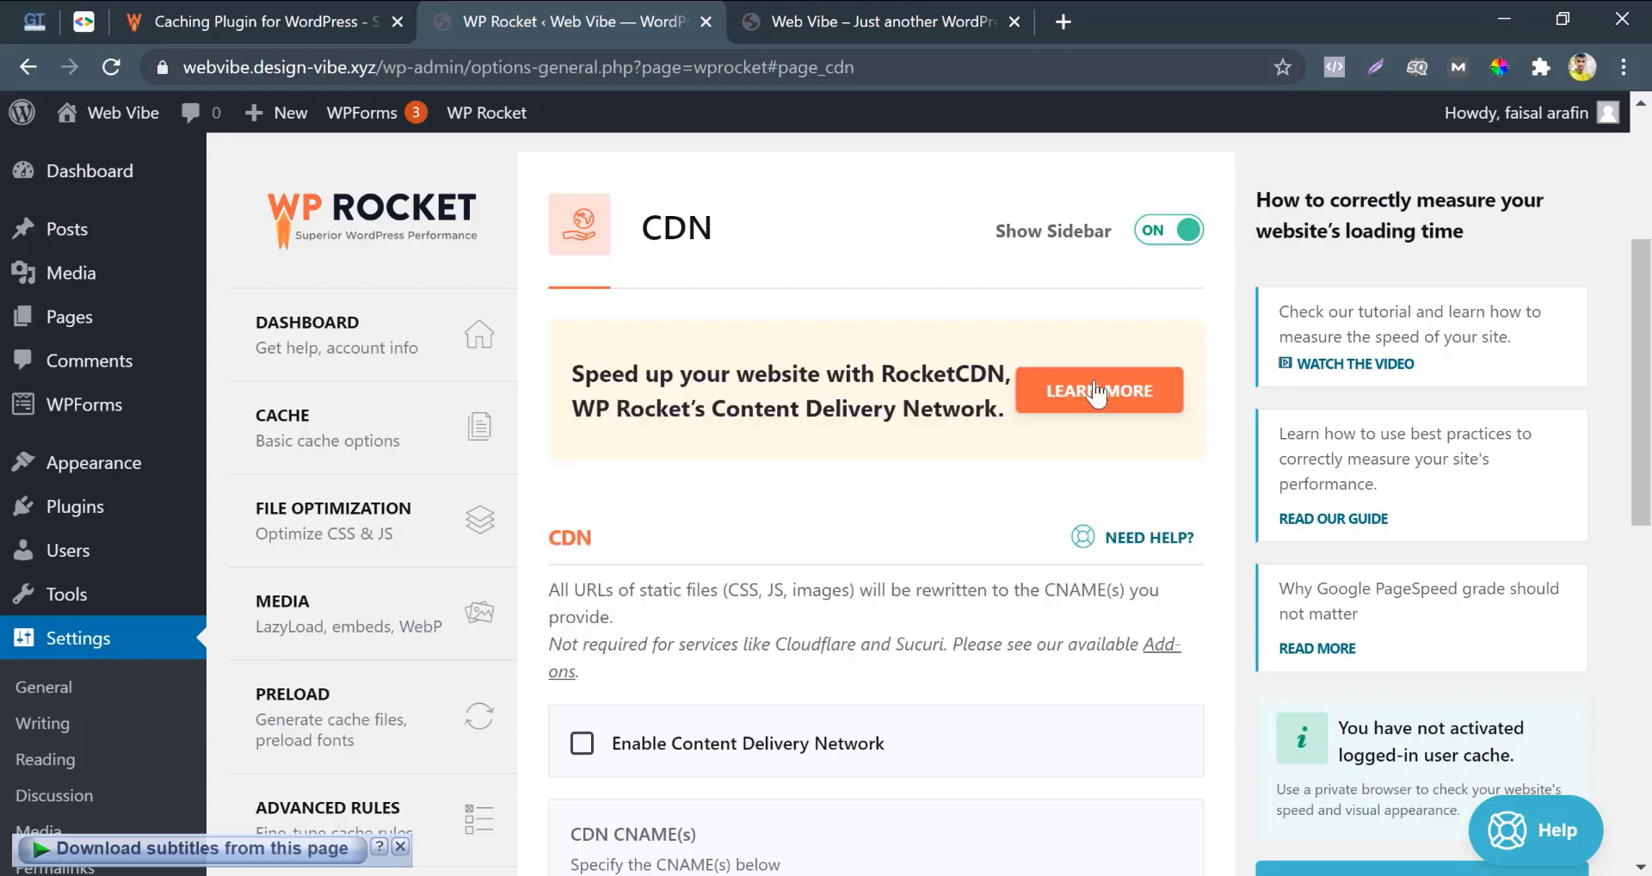
# Enable Content Delivery Network in the CDN settings, leaving the CNAME blank
pyautogui.scroll(-3, 826, 476)
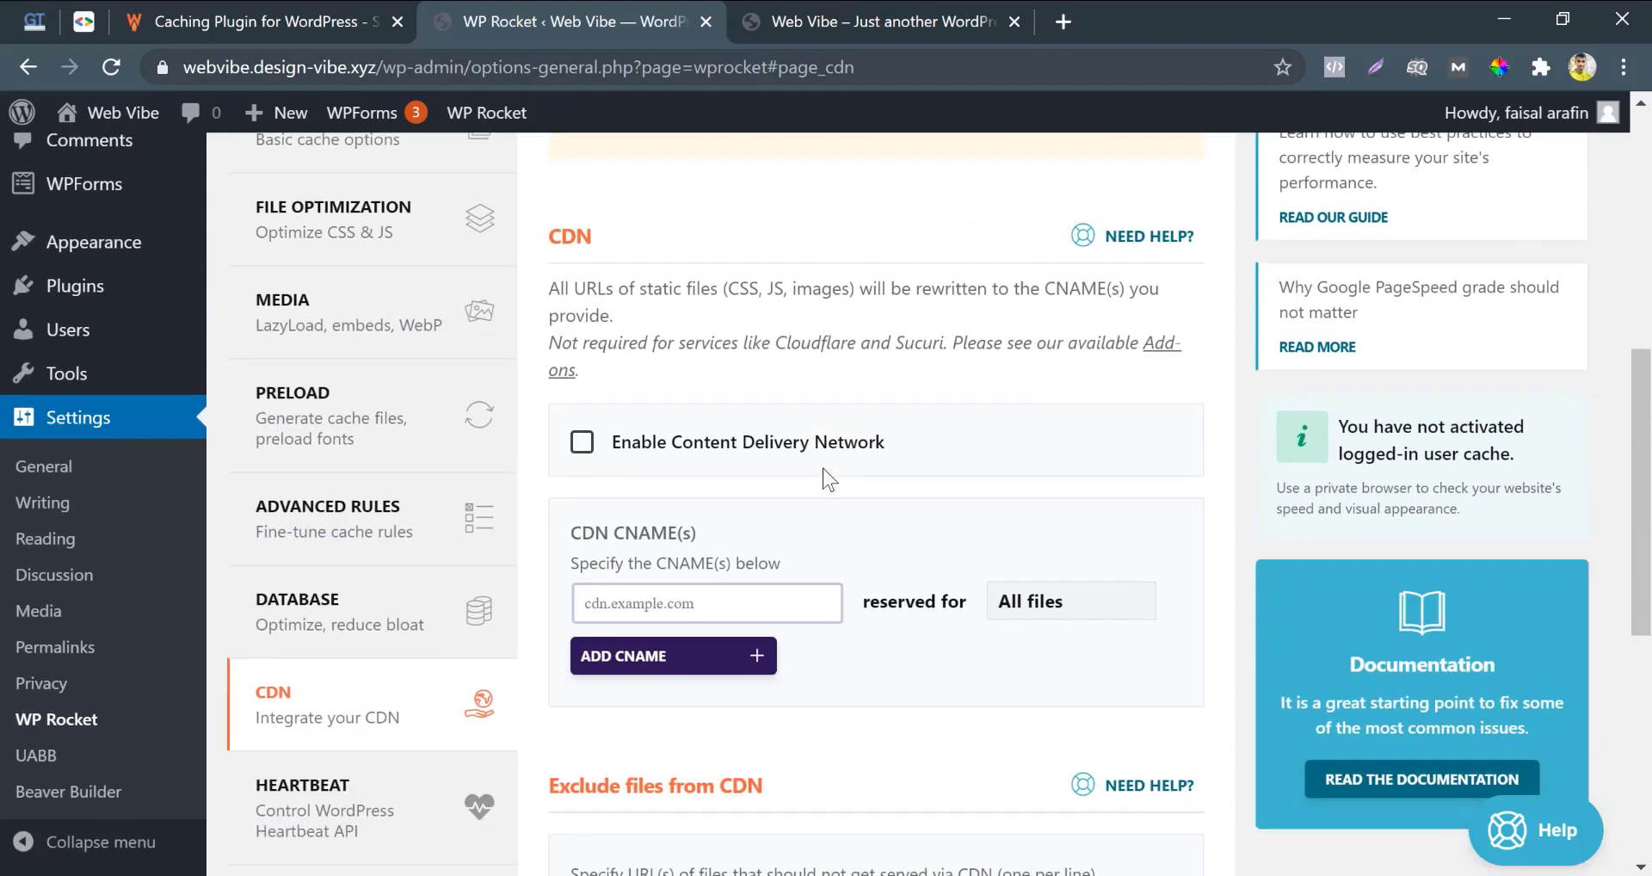
pyautogui.click(576, 442)
pyautogui.click(637, 621)
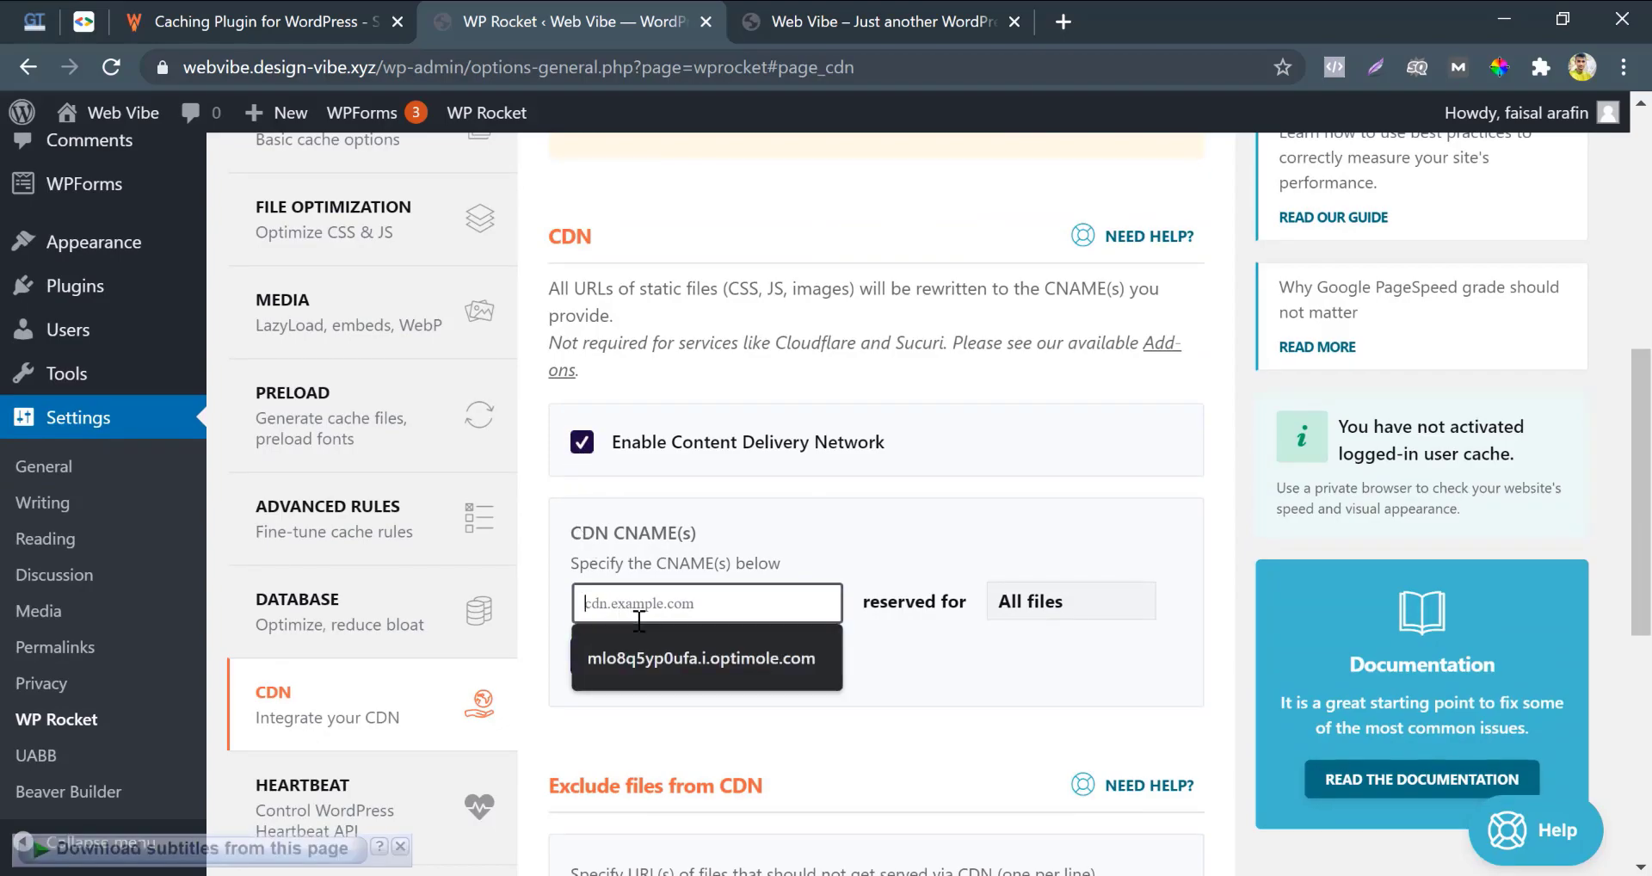
pyautogui.click(692, 555)
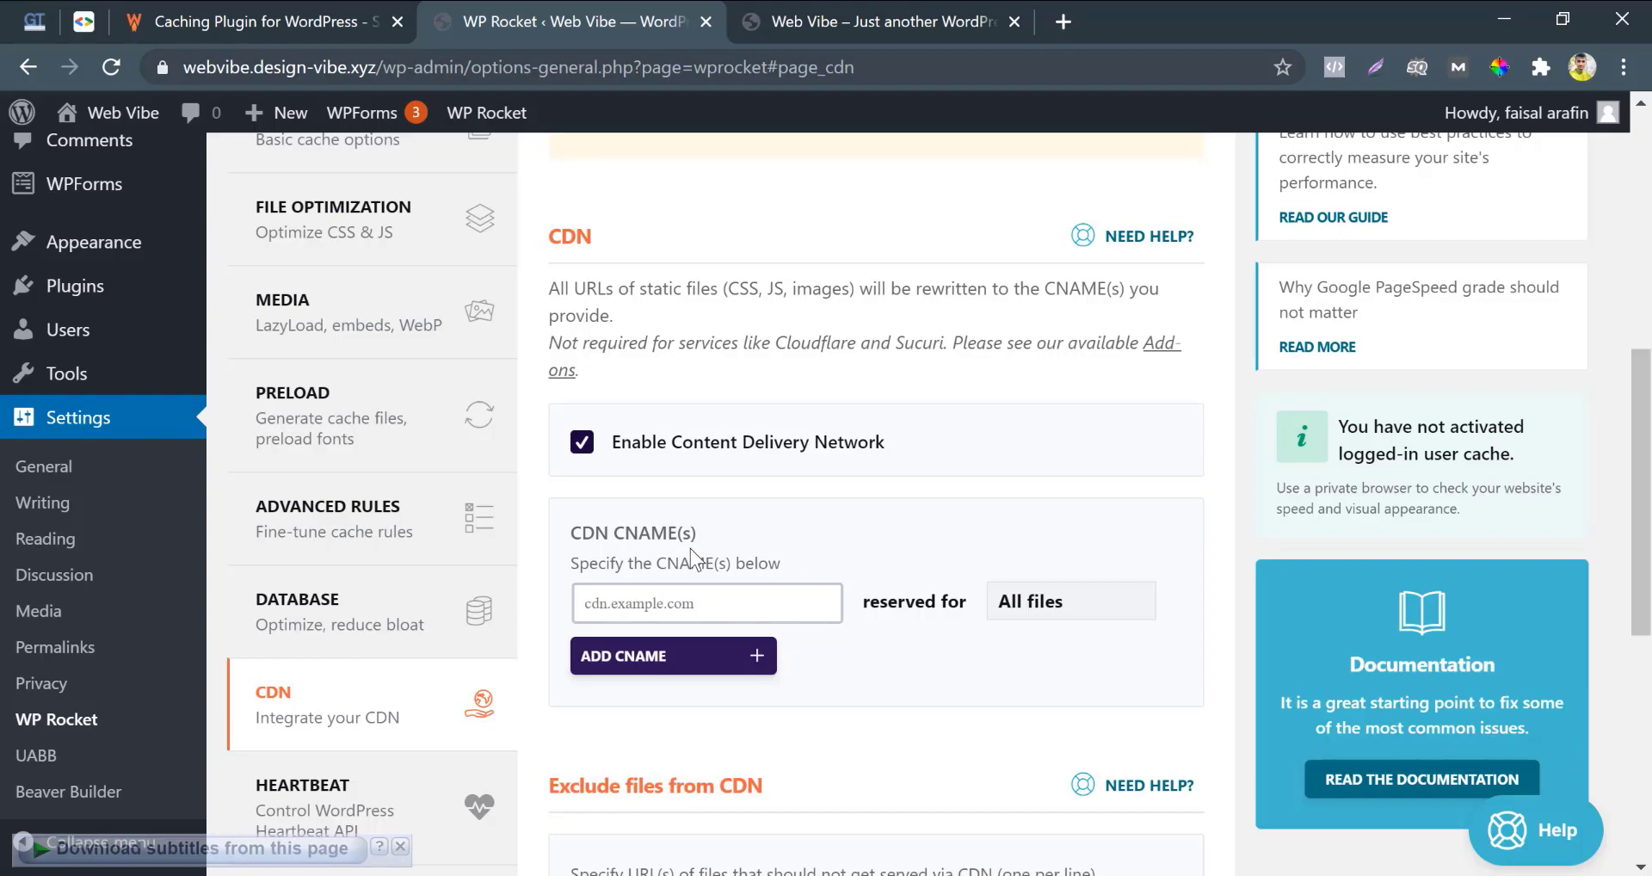
# Review the rest of the CDN settings and the Heartbeat activity options for backend, post editor and frontend
pyautogui.scroll(-5, 674, 627)
pyautogui.scroll(6, 602, 654)
pyautogui.scroll(-3, 534, 685)
pyautogui.click(388, 538)
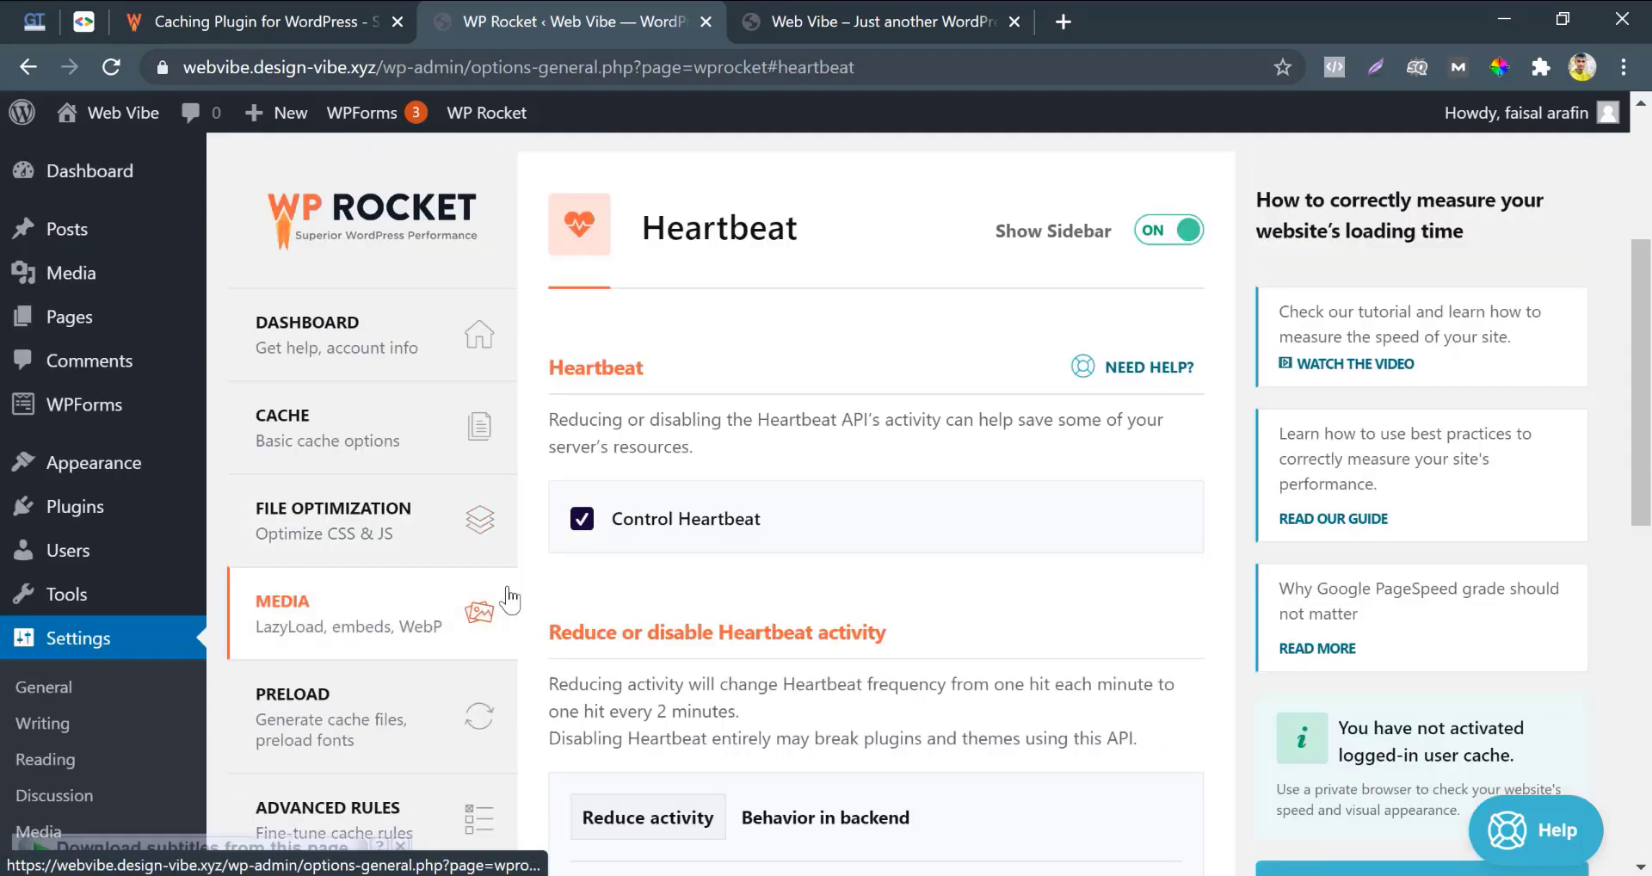
pyautogui.scroll(-5, 505, 594)
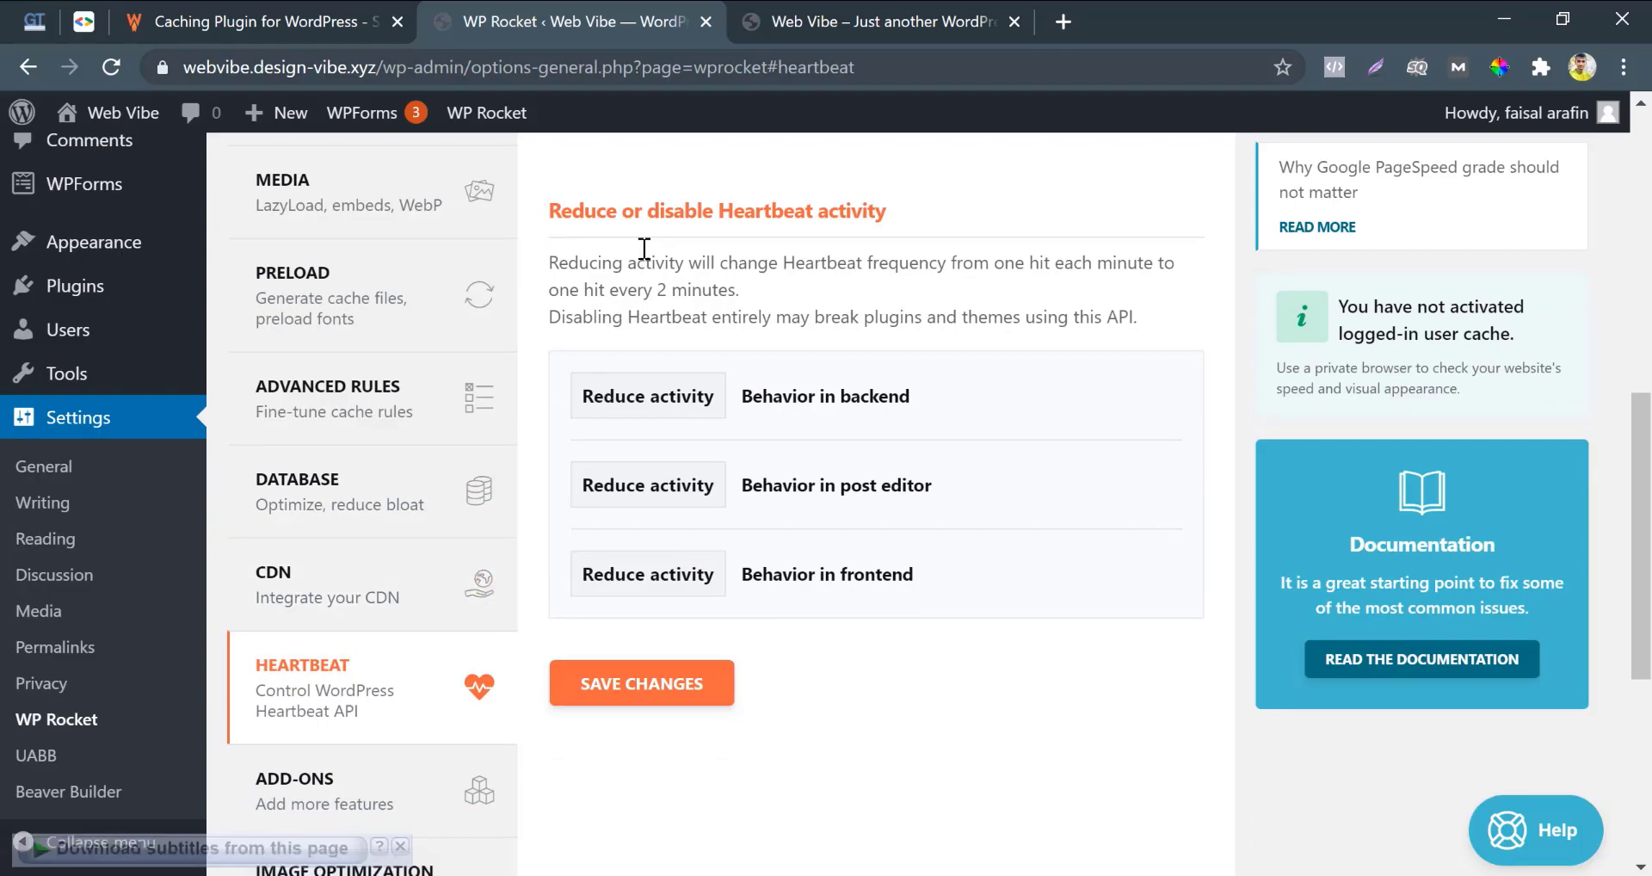
pyautogui.scroll(-2, 465, 589)
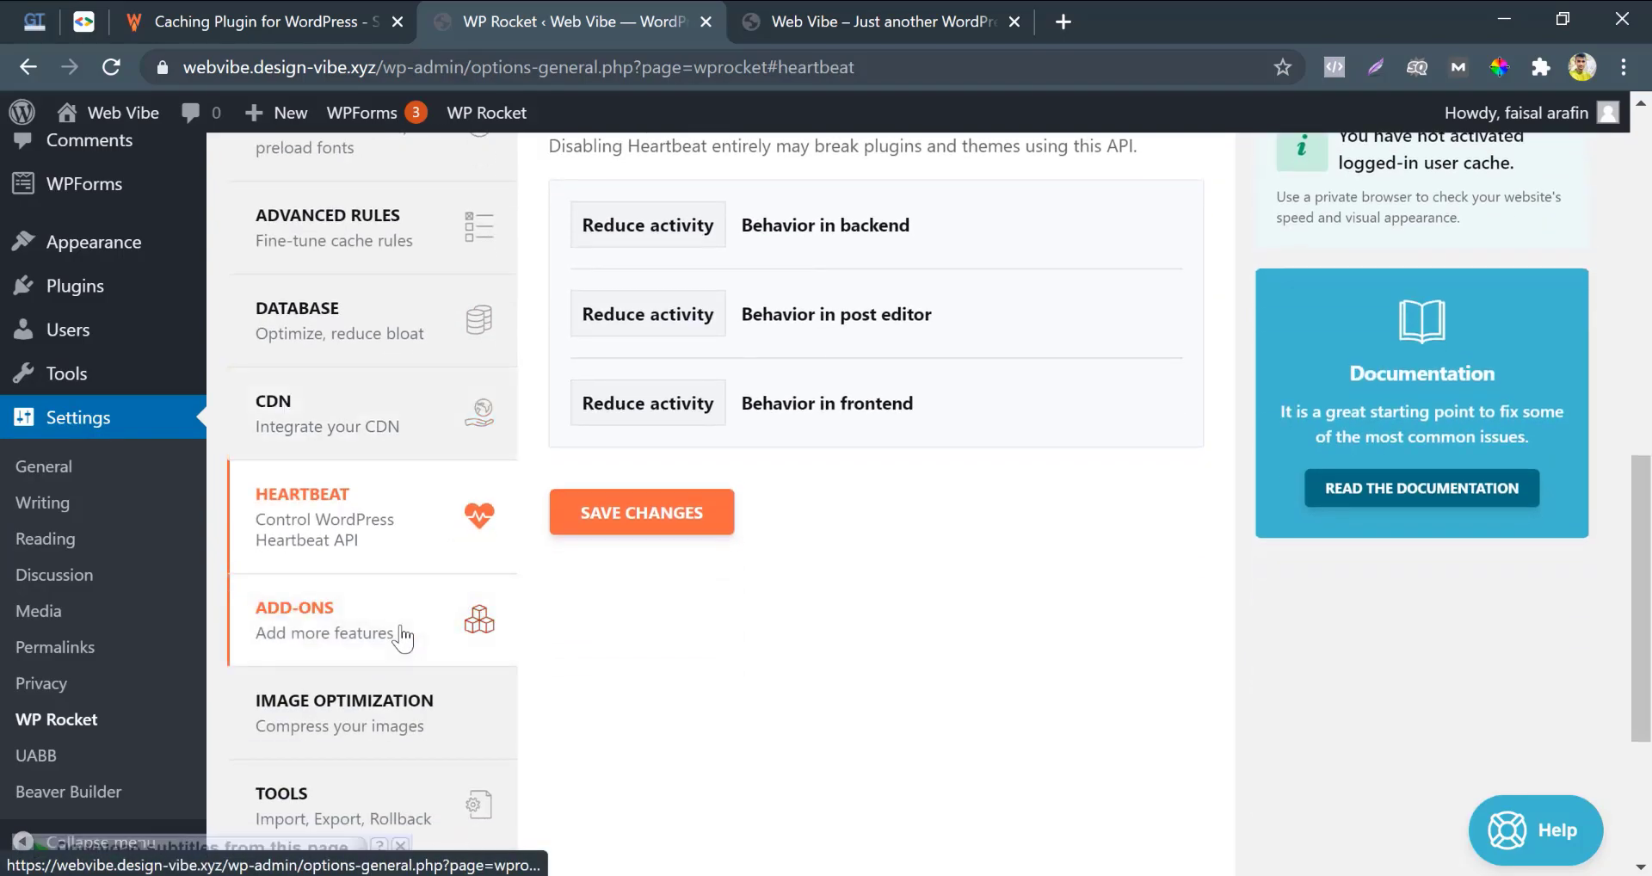
# Try enabling the Google Tracking add-on in the Add-ons settings, and switch it back off
pyautogui.click(405, 634)
pyautogui.scroll(-1, 561, 627)
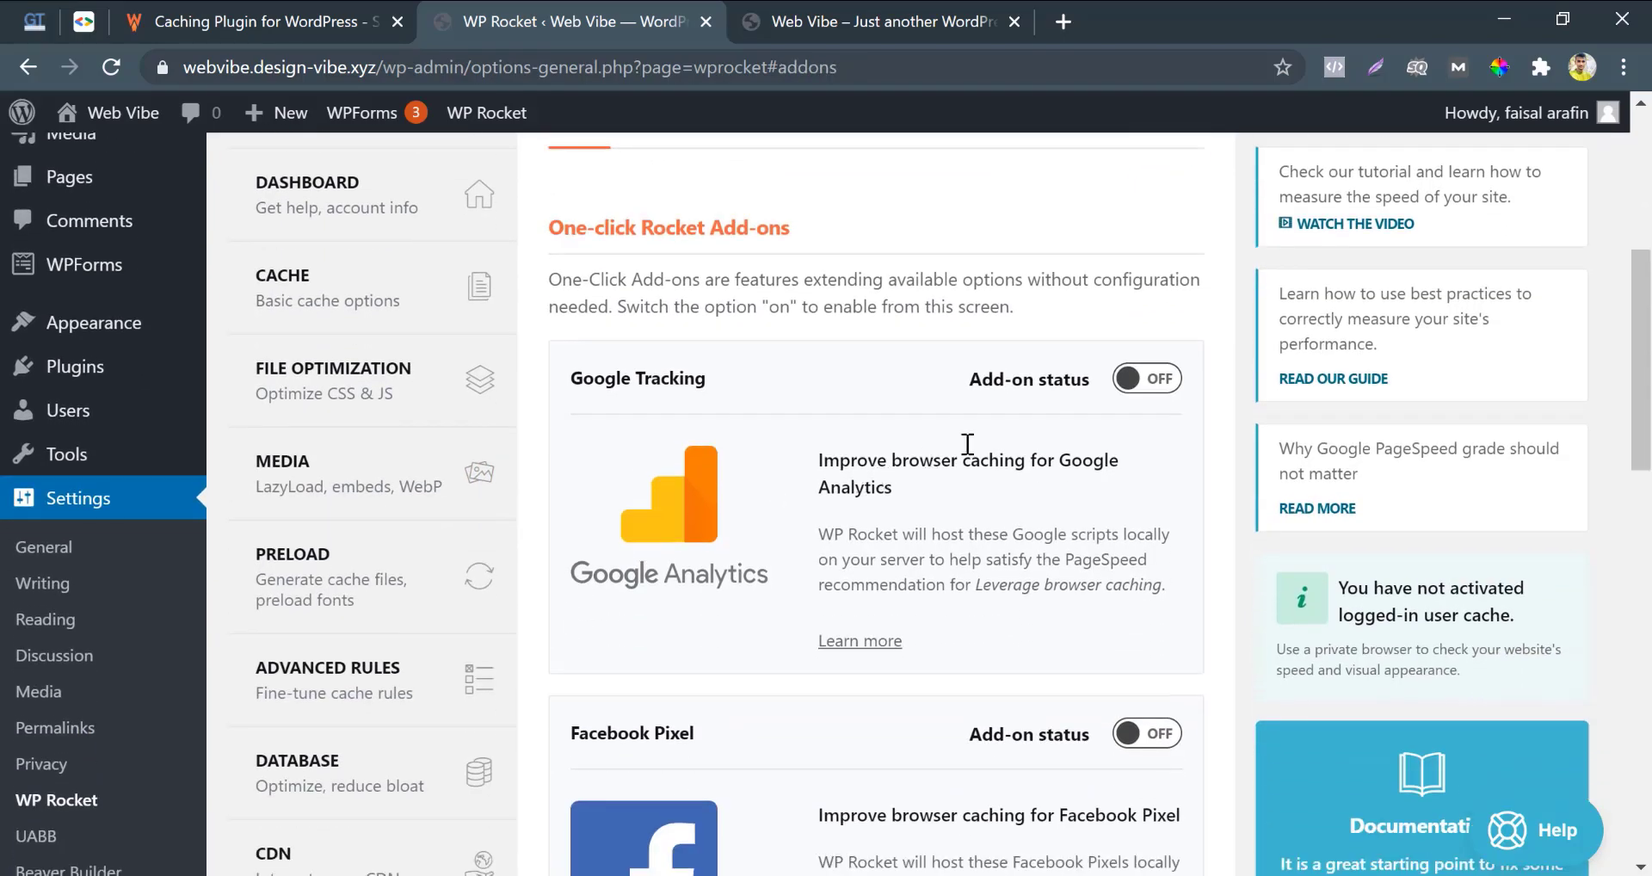
pyautogui.click(1144, 384)
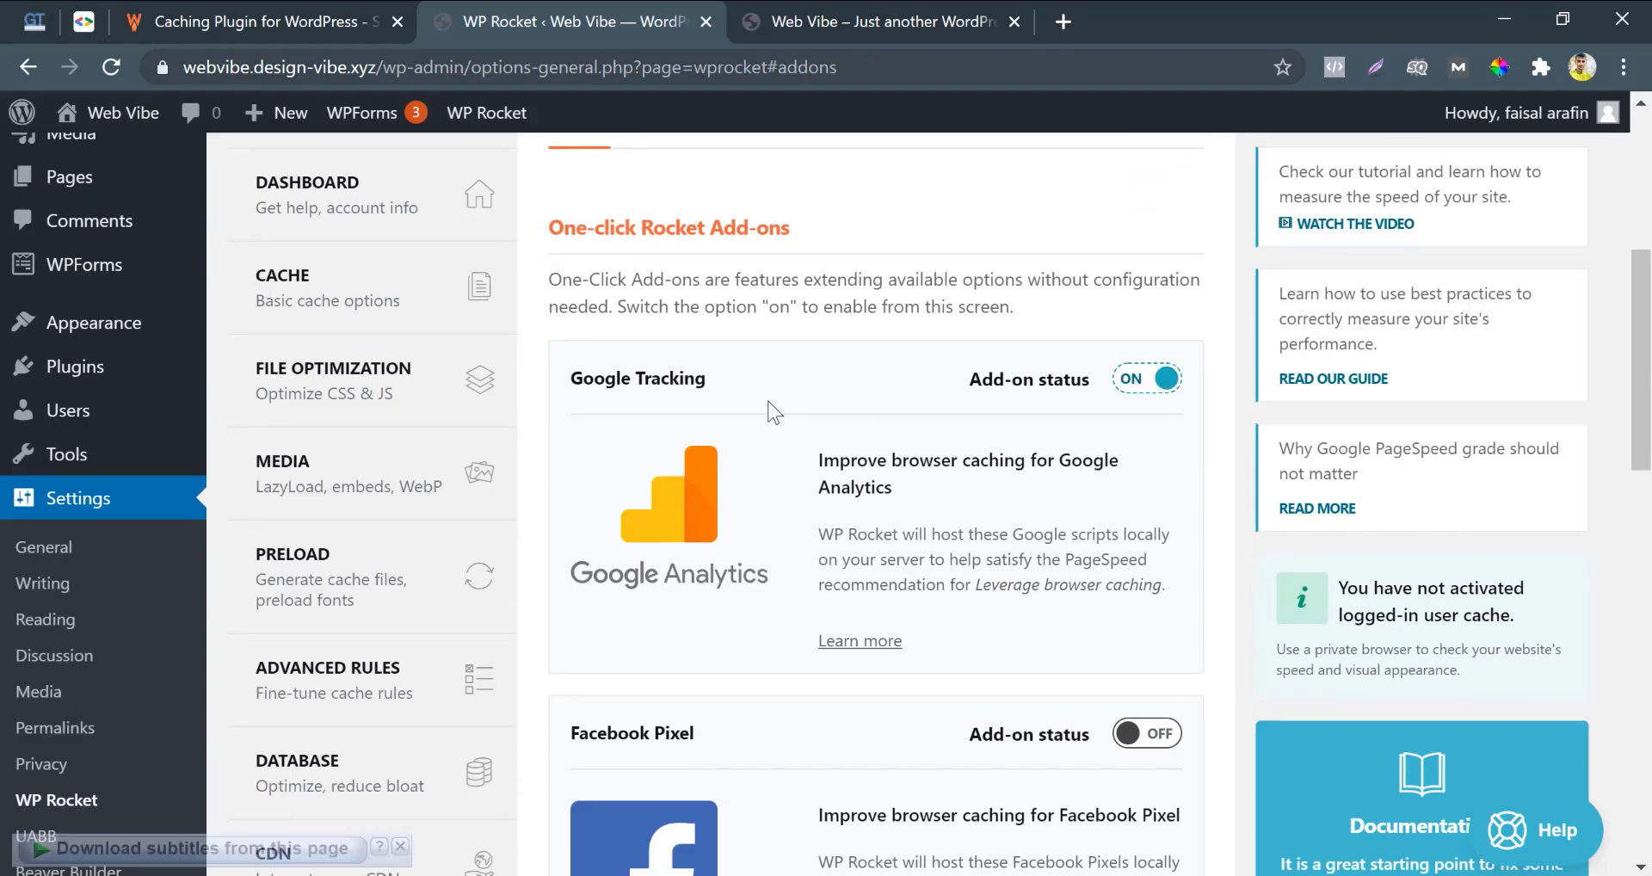
pyautogui.click(1164, 381)
# Enable the Cloudflare add-on under Rocket Add-ons and open its options
pyautogui.scroll(-3, 958, 471)
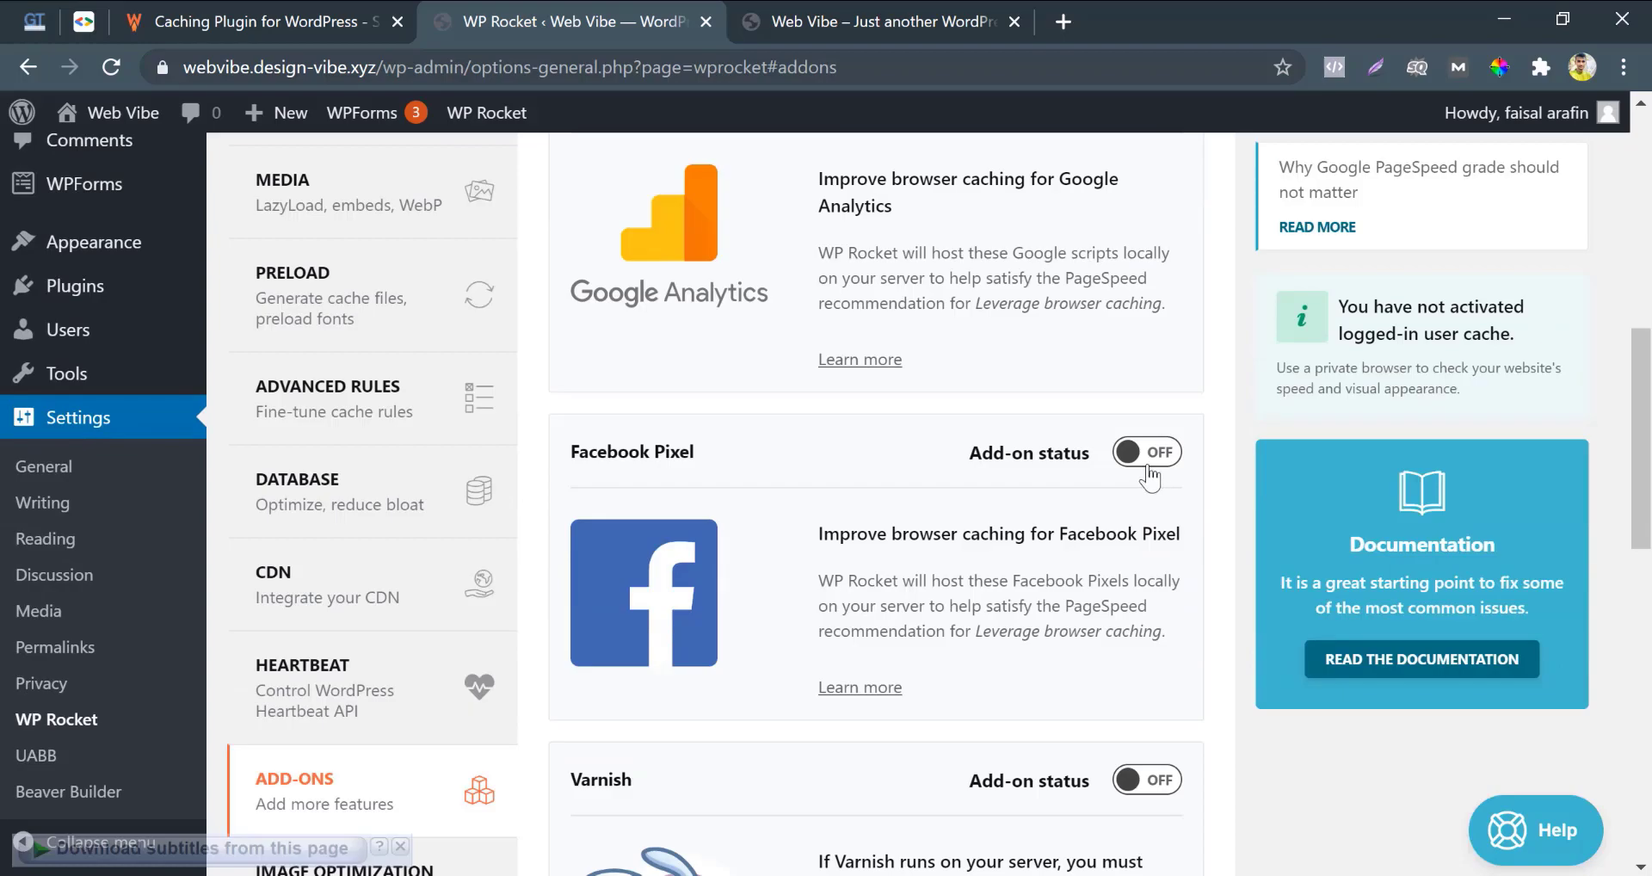
pyautogui.scroll(-9, 1150, 478)
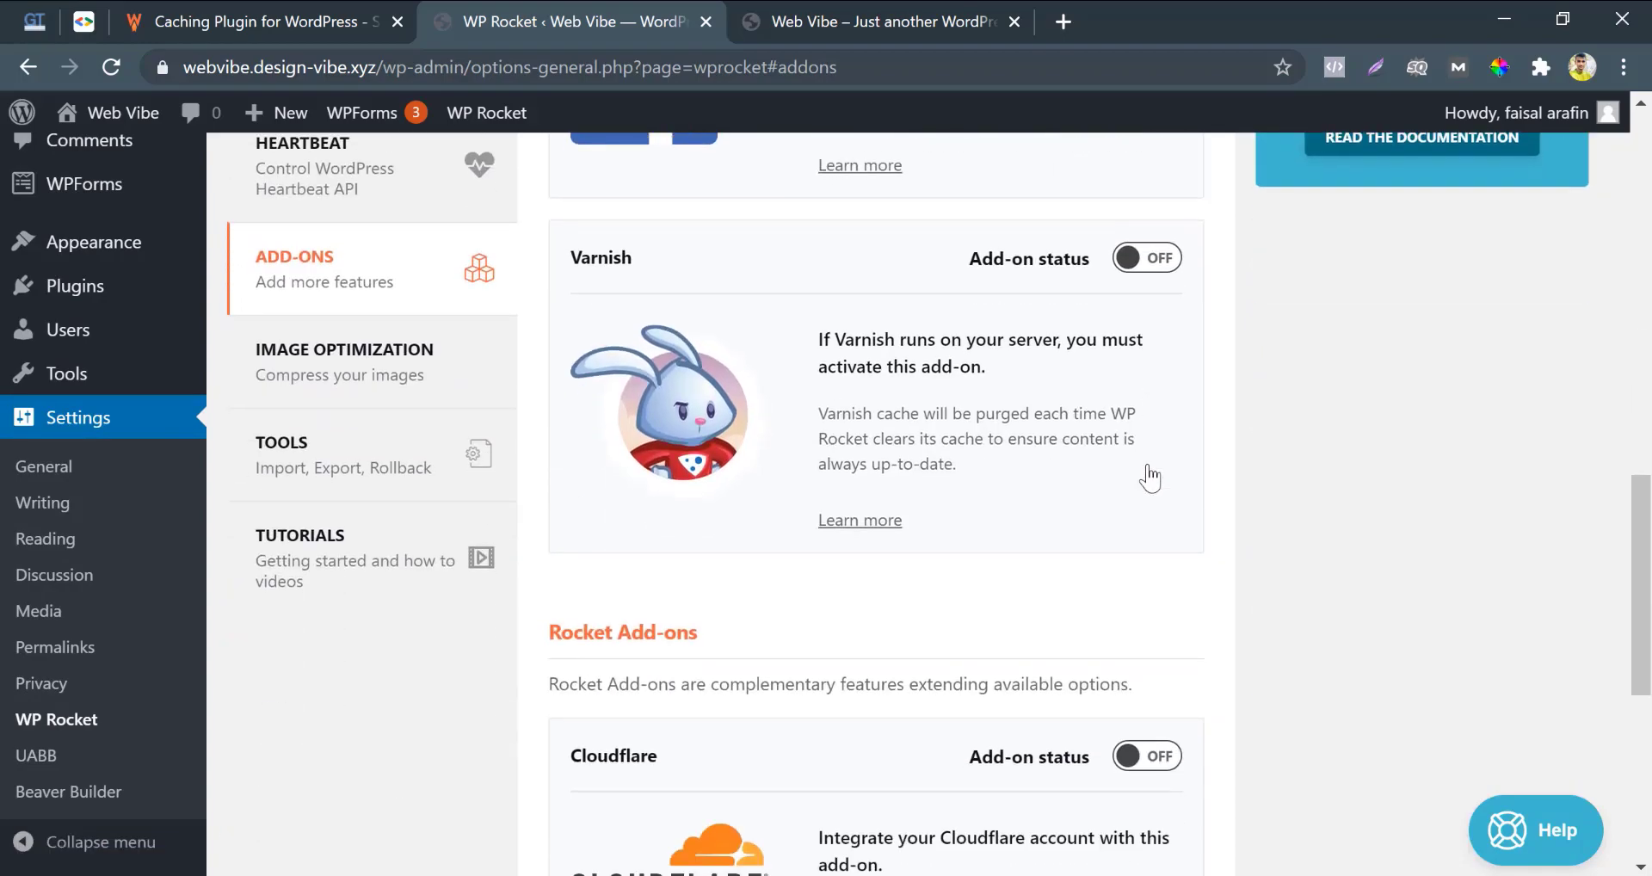
pyautogui.scroll(-1, 1149, 466)
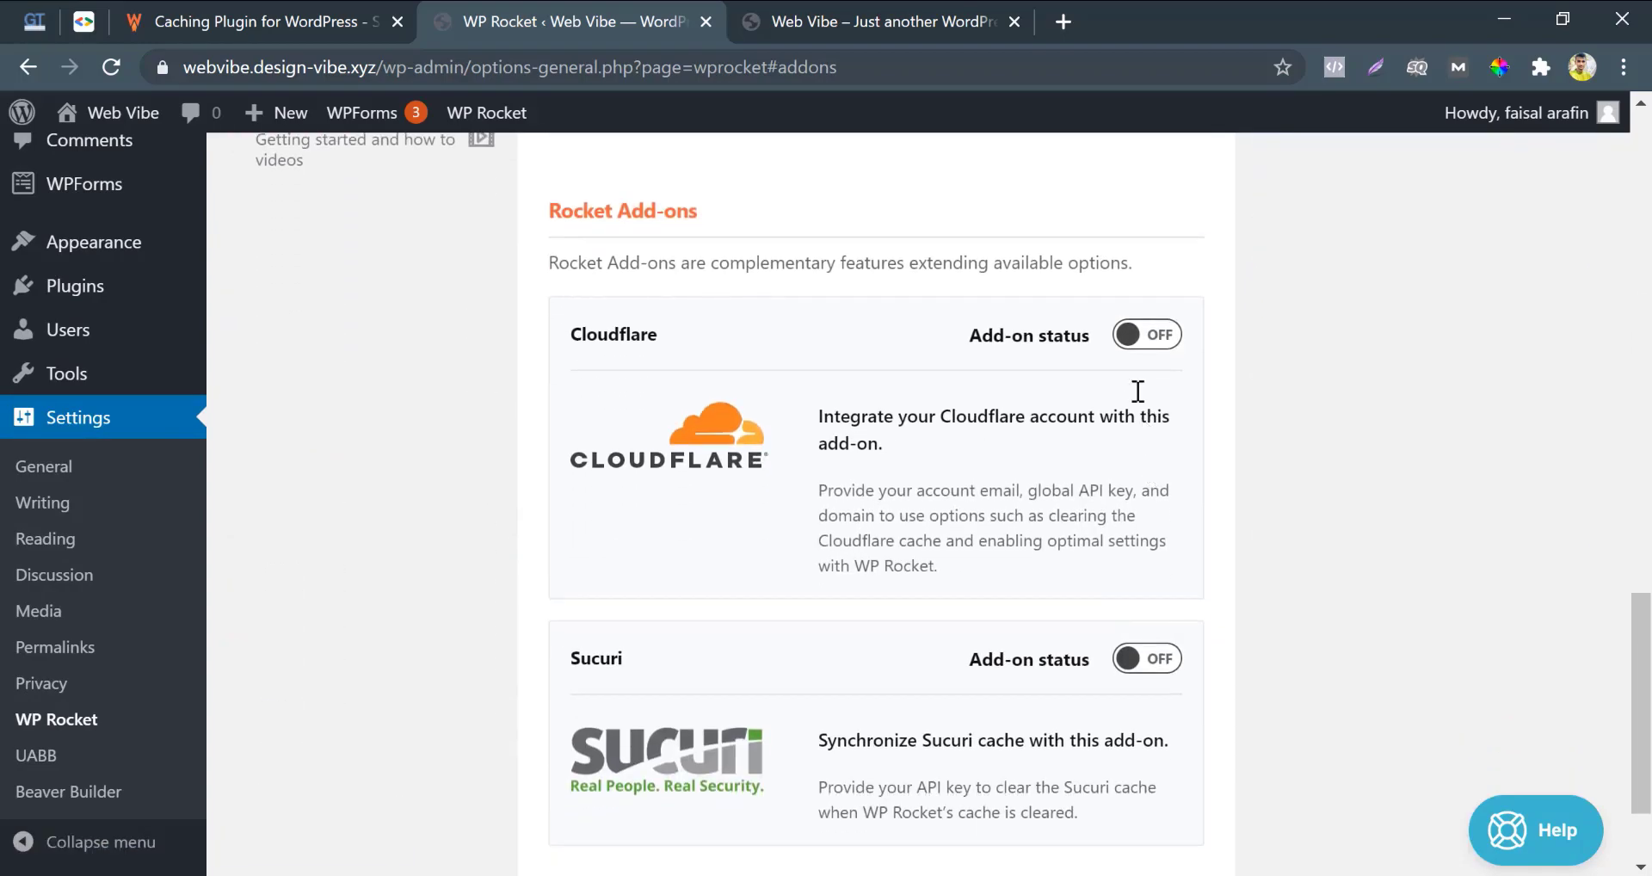
pyautogui.click(1129, 331)
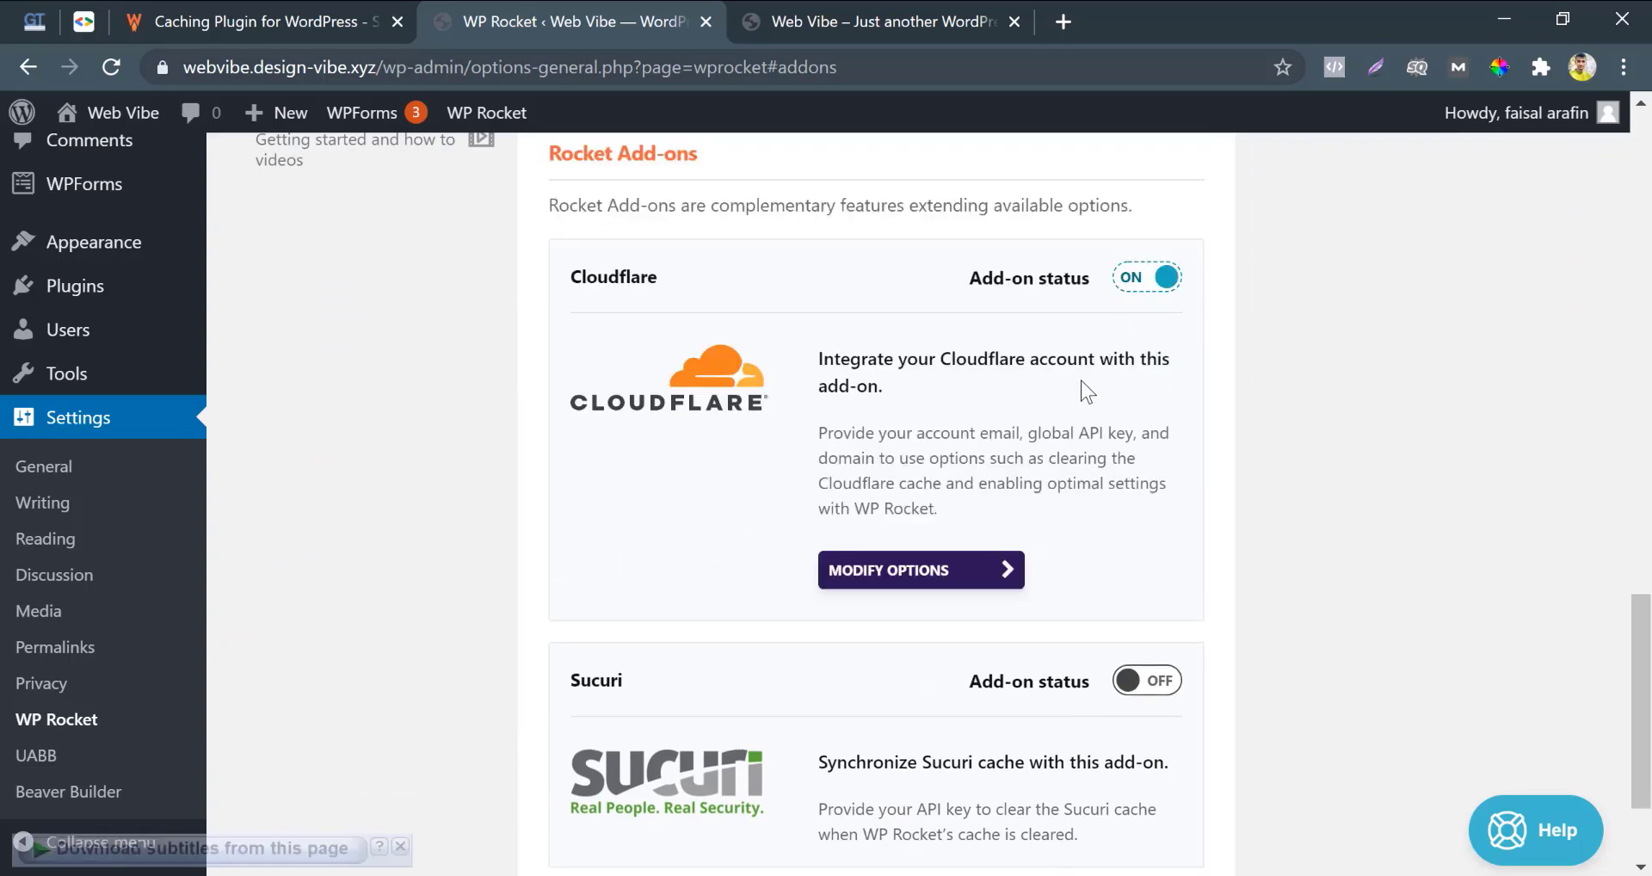
pyautogui.click(879, 585)
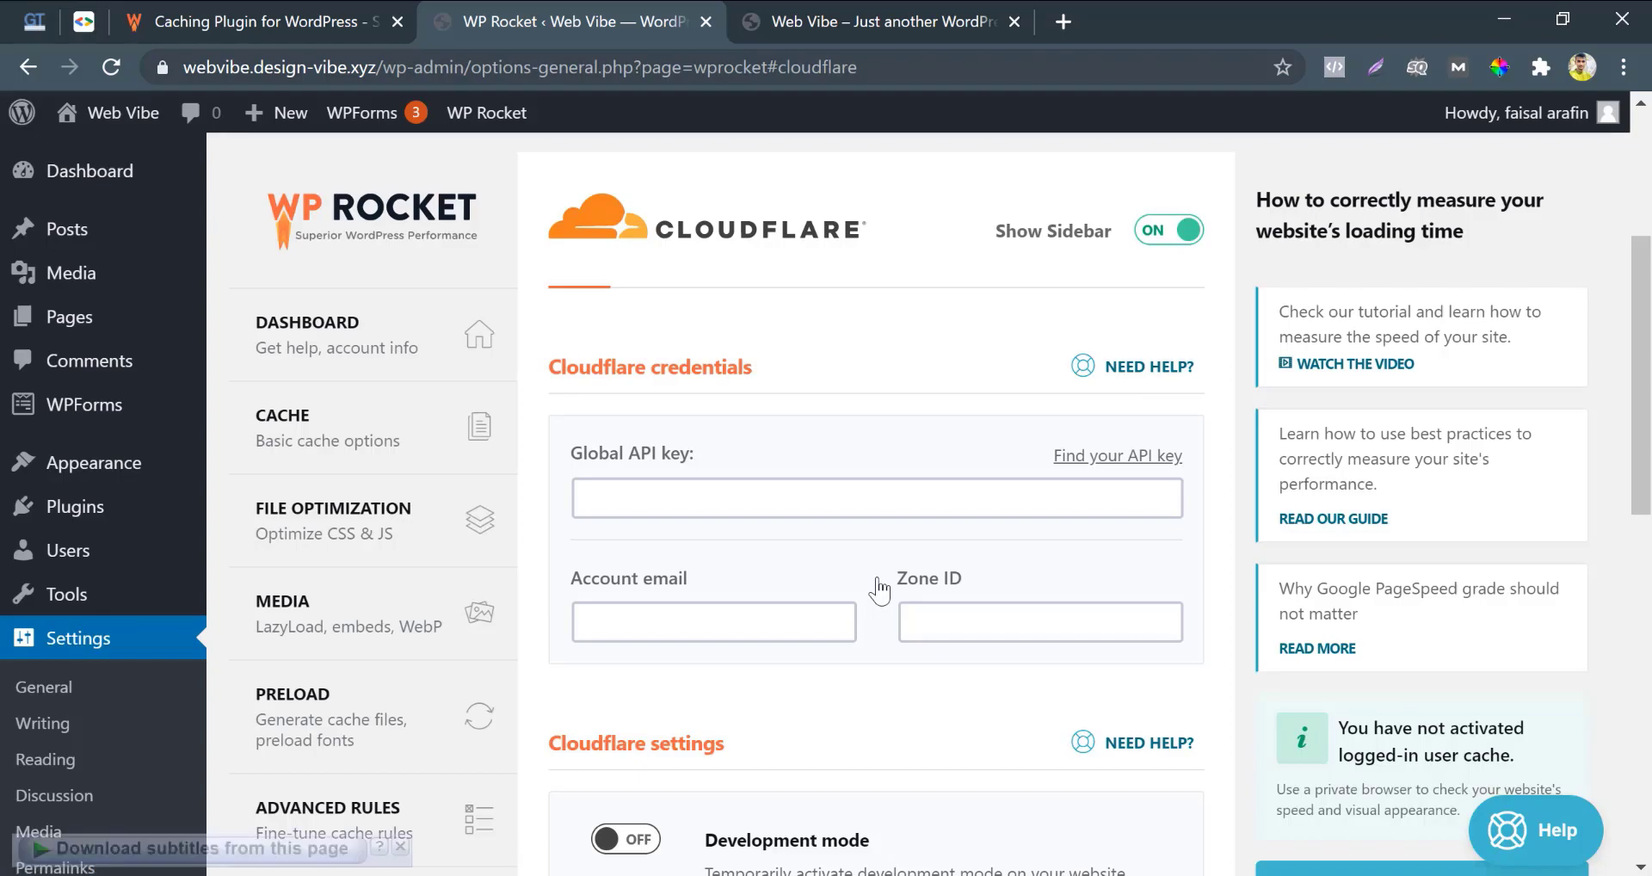
# Examine the Cloudflare credential fields, the Cloudflare settings and the cache clearing option without entering anything
pyautogui.scroll(-2, 879, 580)
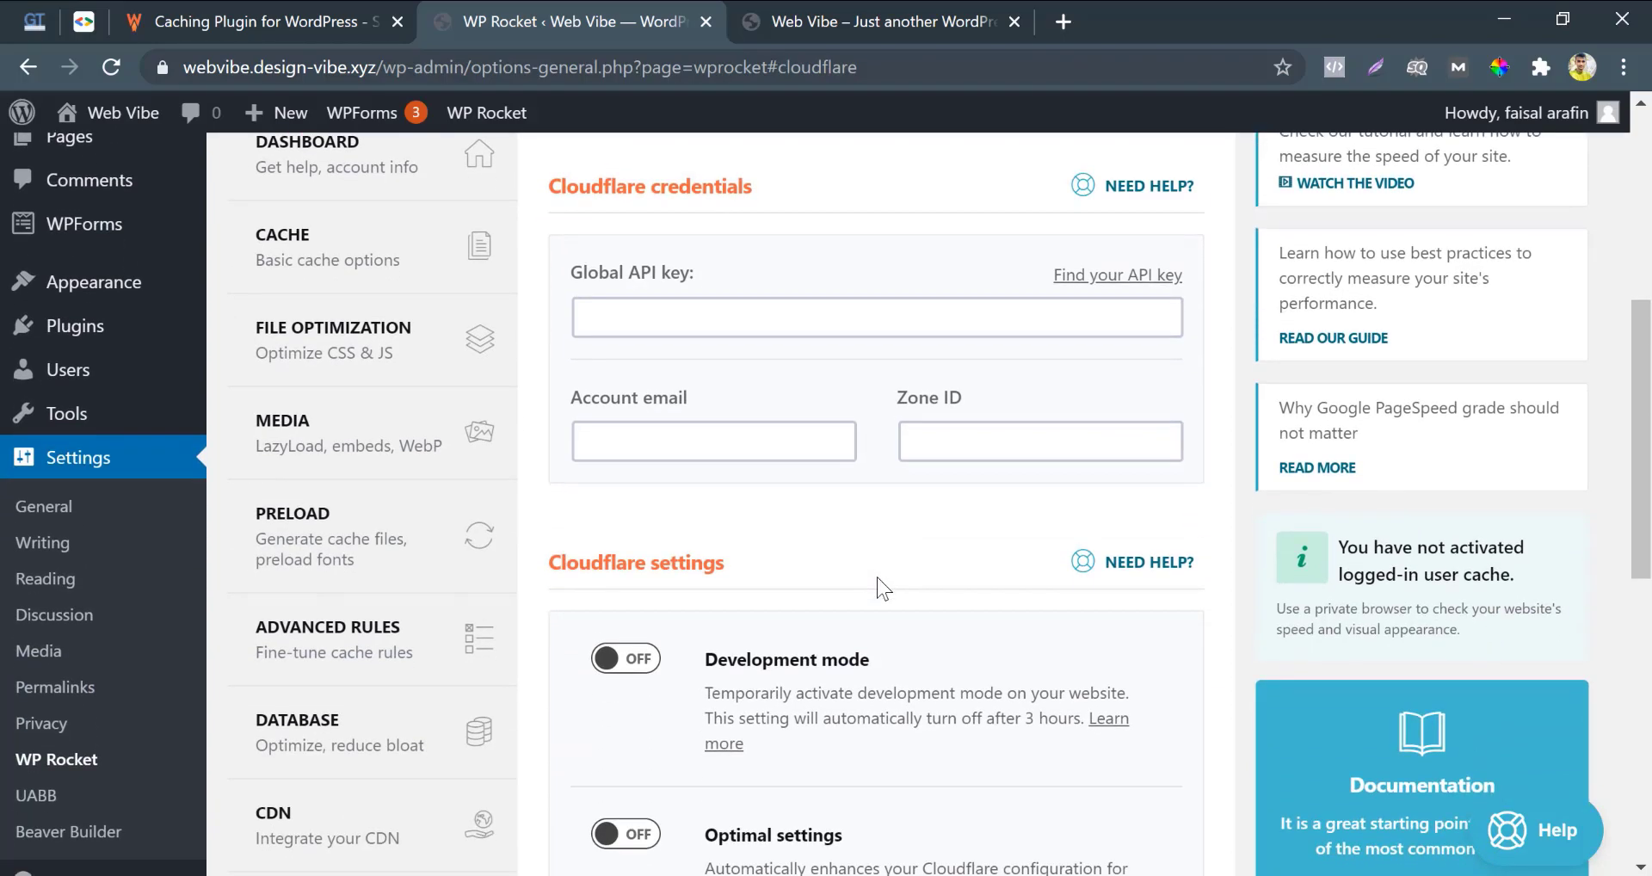
pyautogui.click(777, 311)
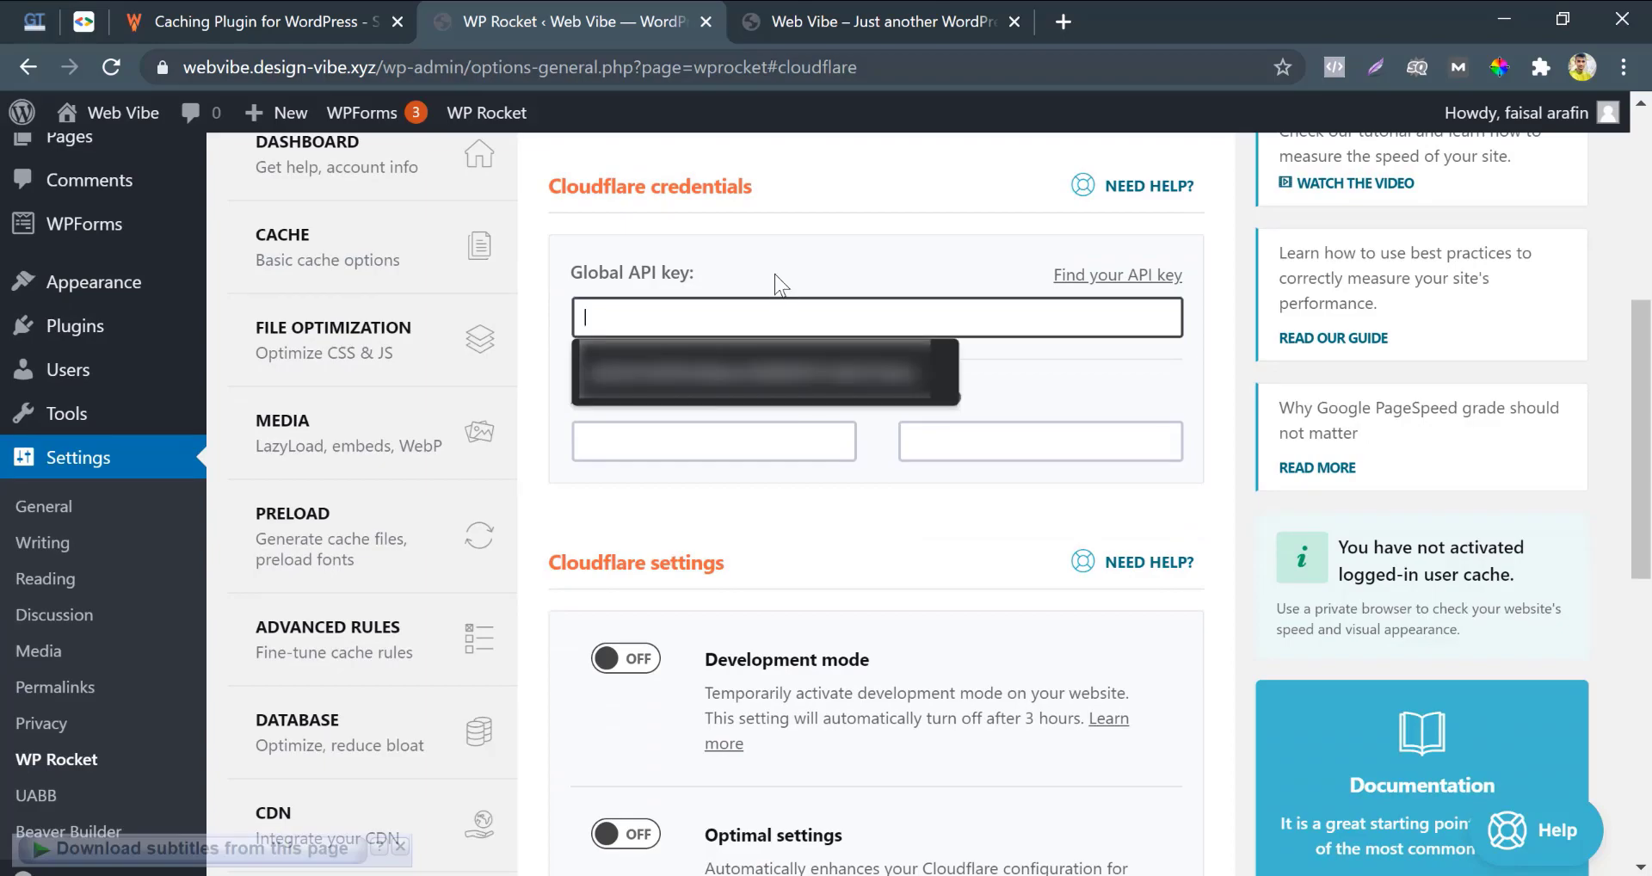
pyautogui.click(777, 284)
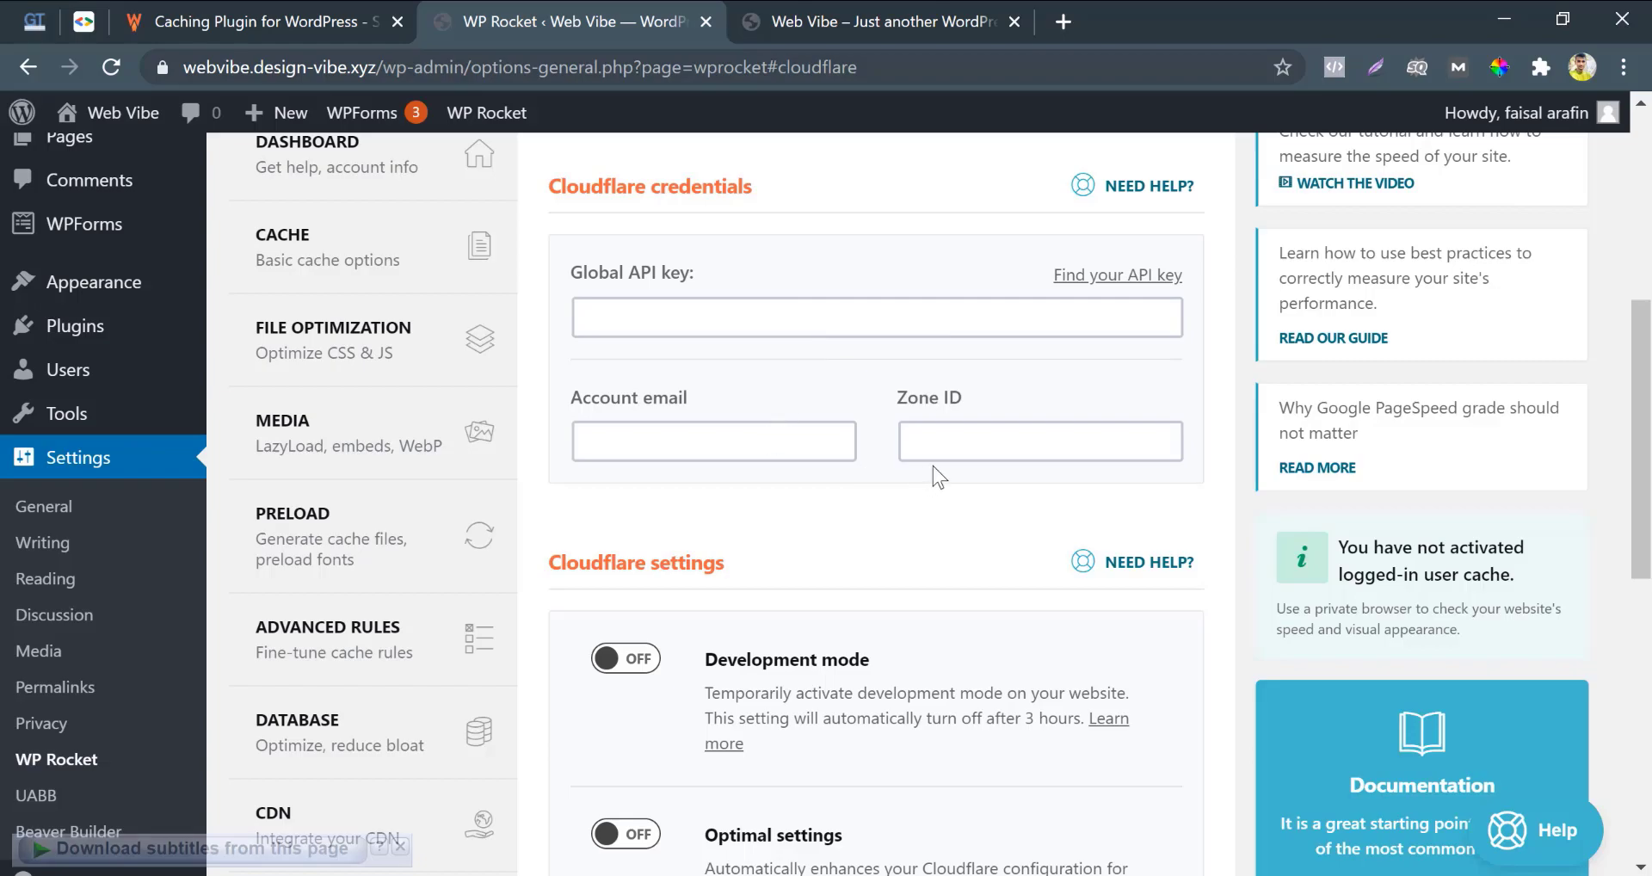
pyautogui.scroll(-7, 933, 466)
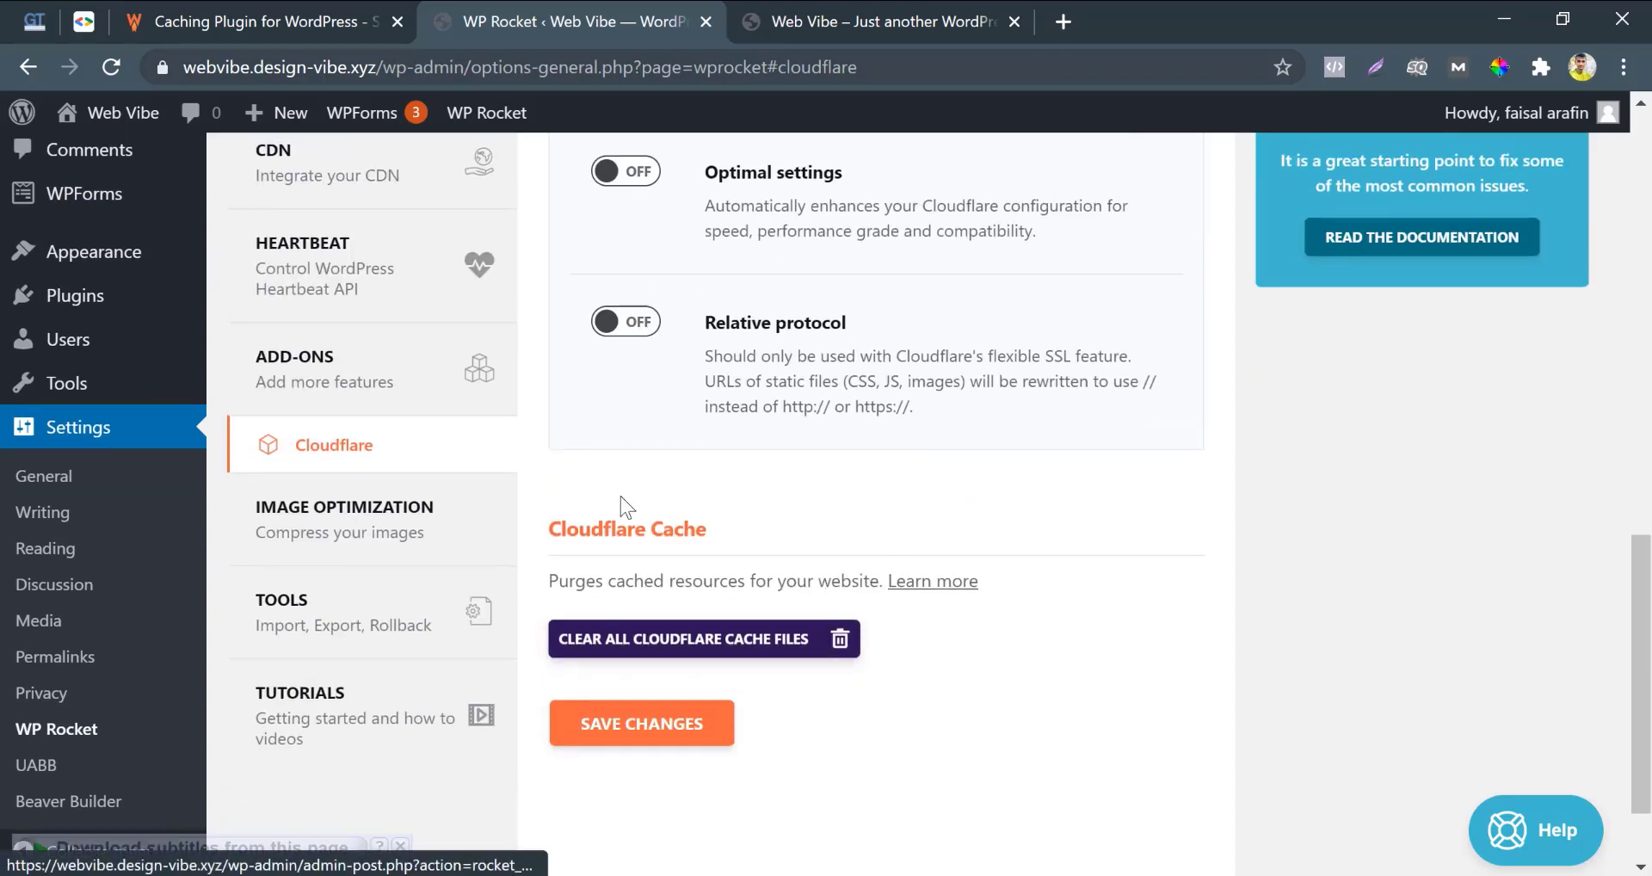
# Return to the Add-ons settings and switch the Cloudflare add-on back off
pyautogui.click(406, 392)
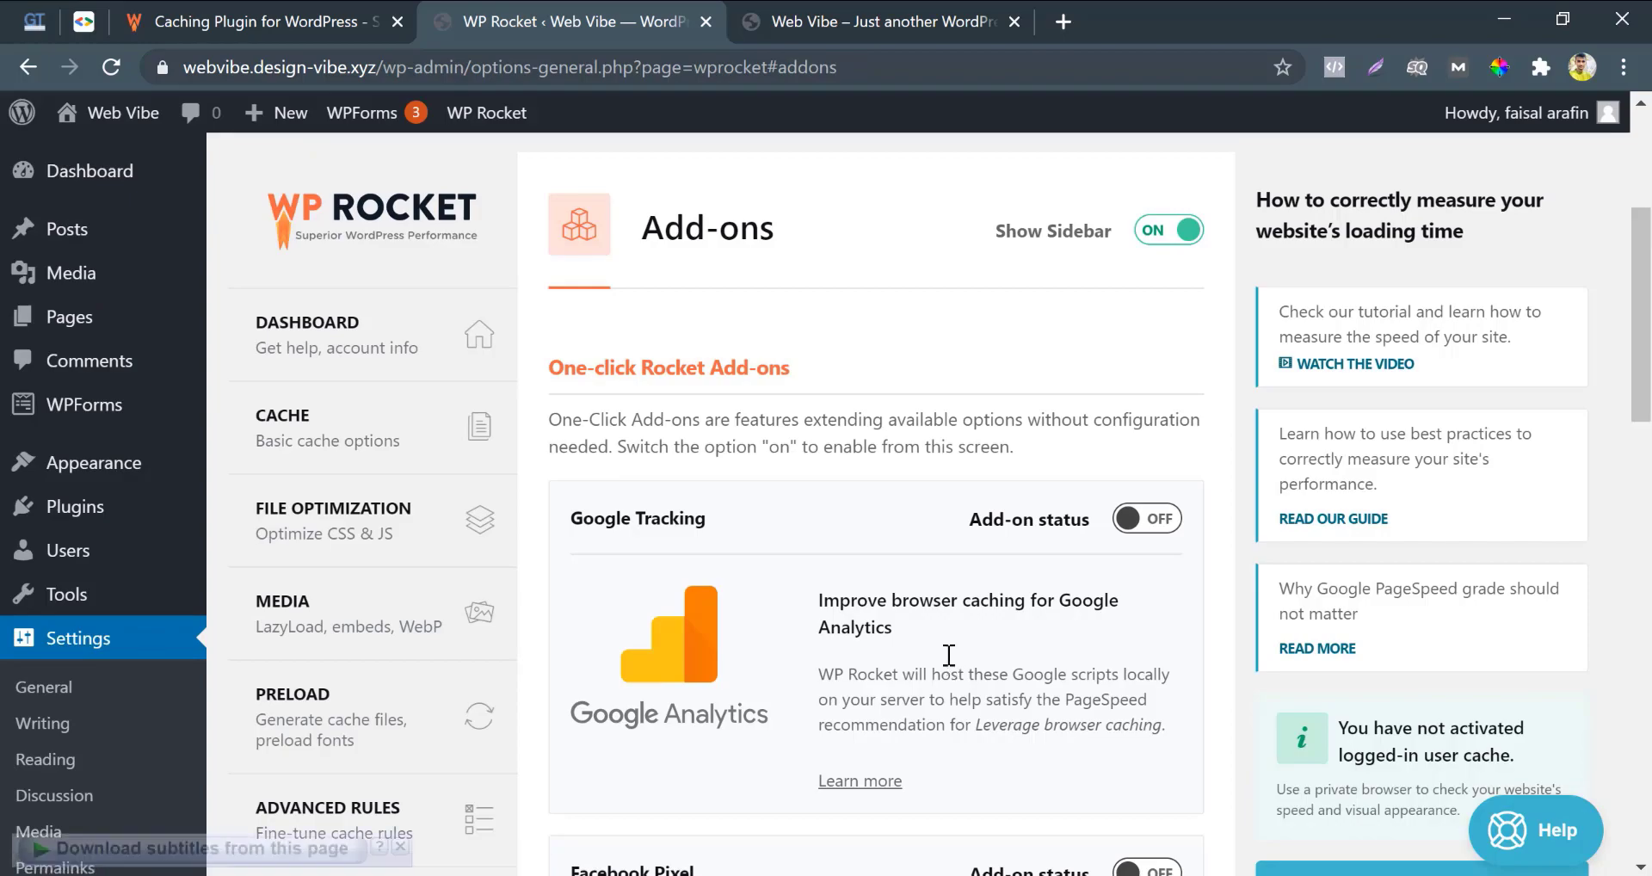
pyautogui.scroll(-10, 948, 655)
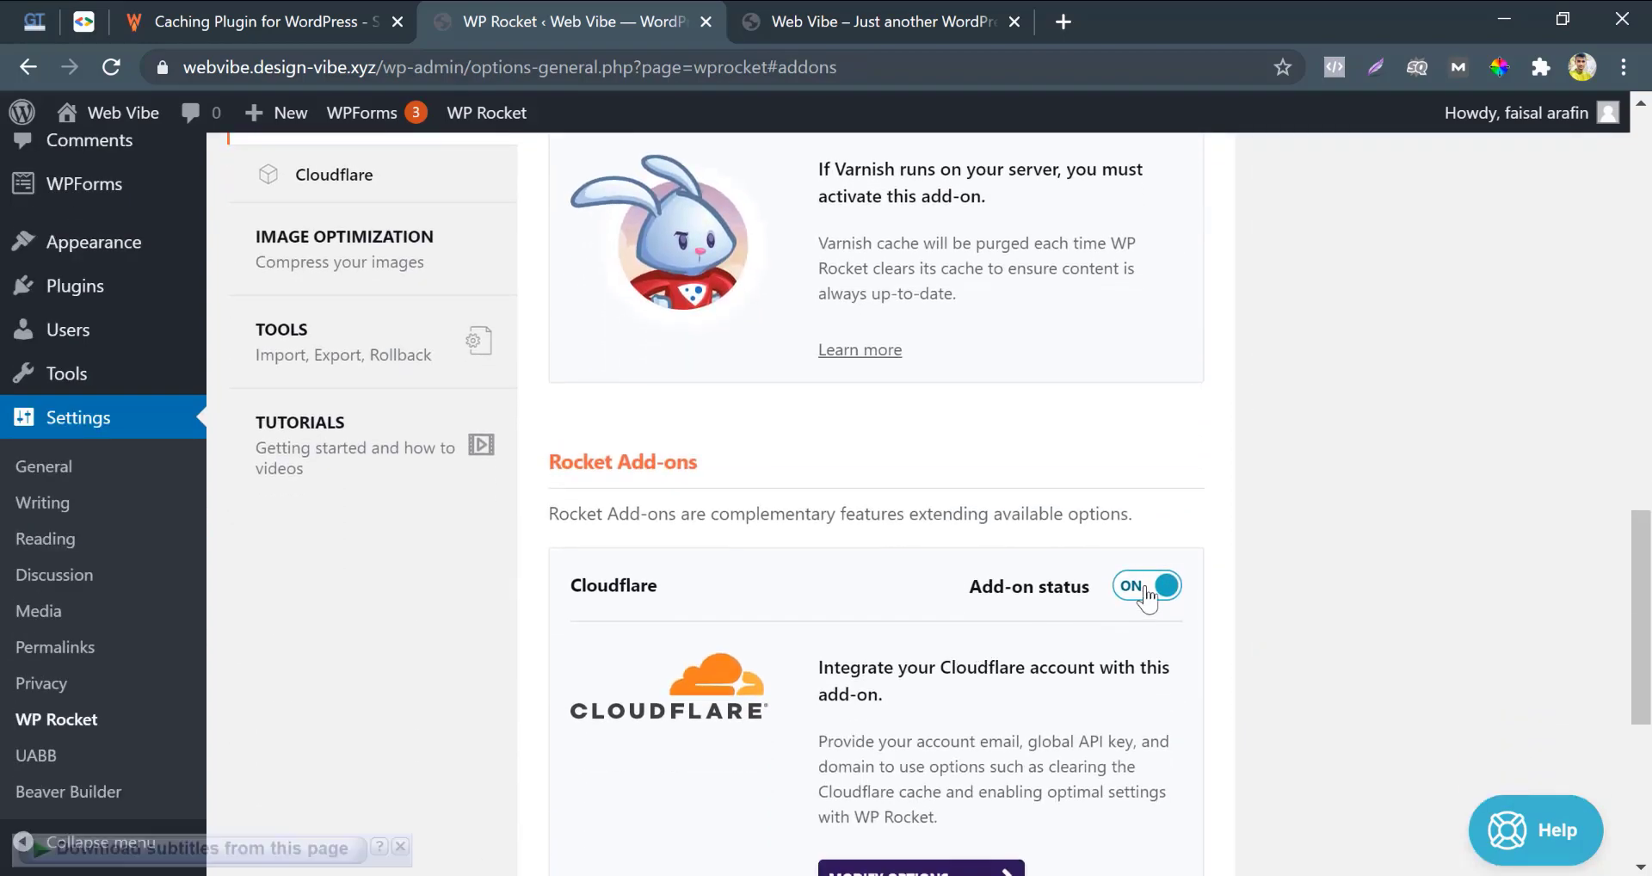
pyautogui.click(1147, 586)
# Review the Image Optimization page with its Imagify plugin information
pyautogui.scroll(3, 506, 568)
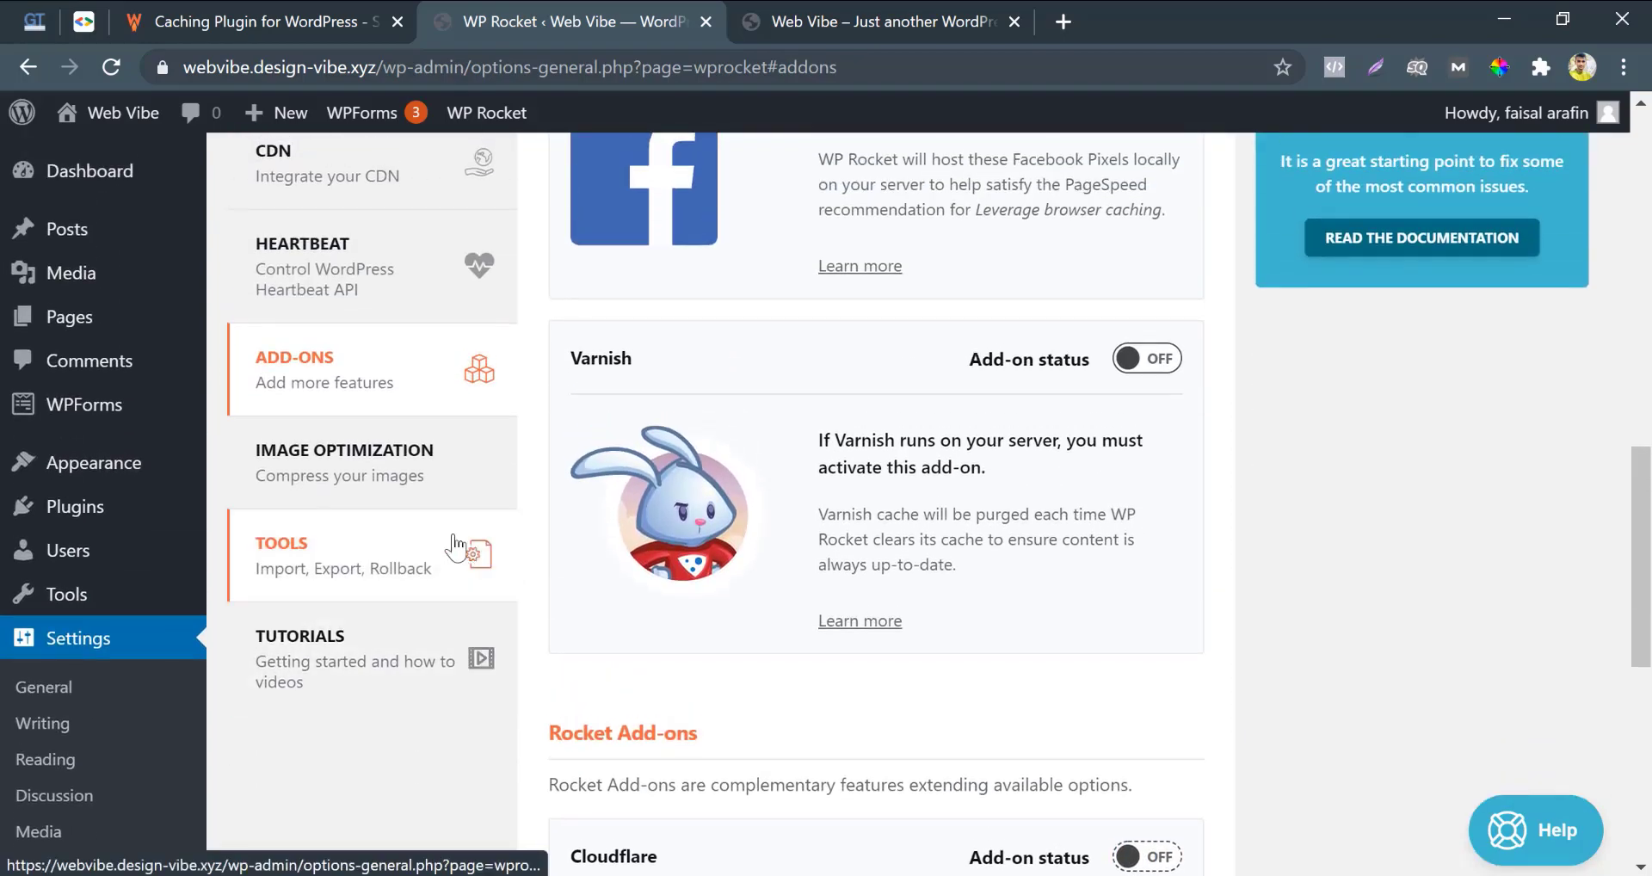
pyautogui.click(404, 465)
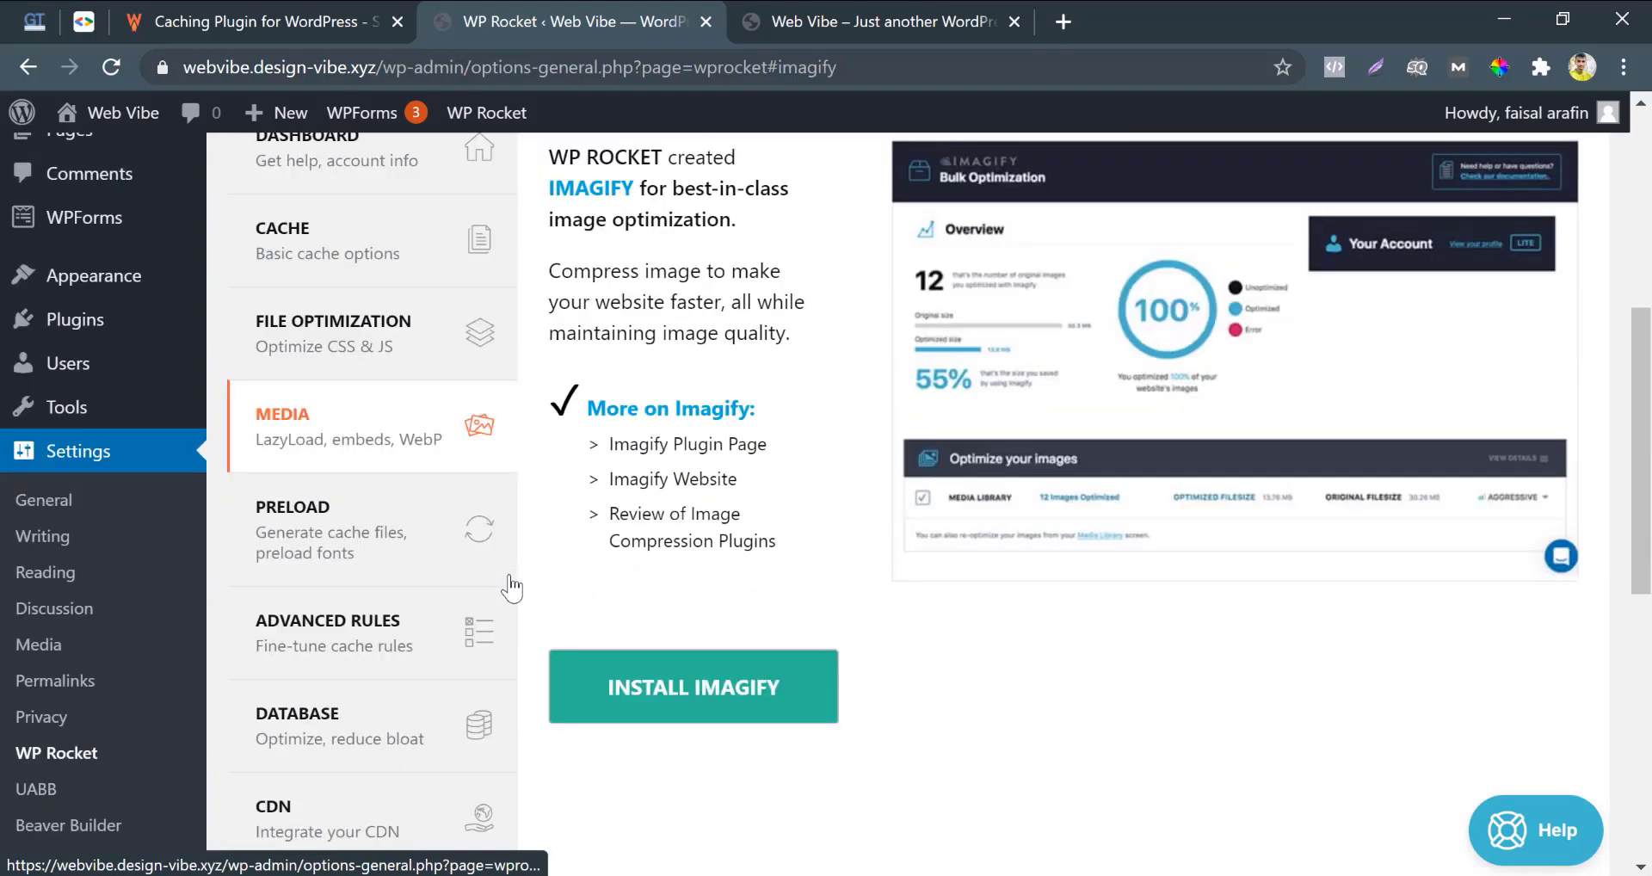
pyautogui.scroll(-1, 603, 594)
pyautogui.scroll(2, 631, 588)
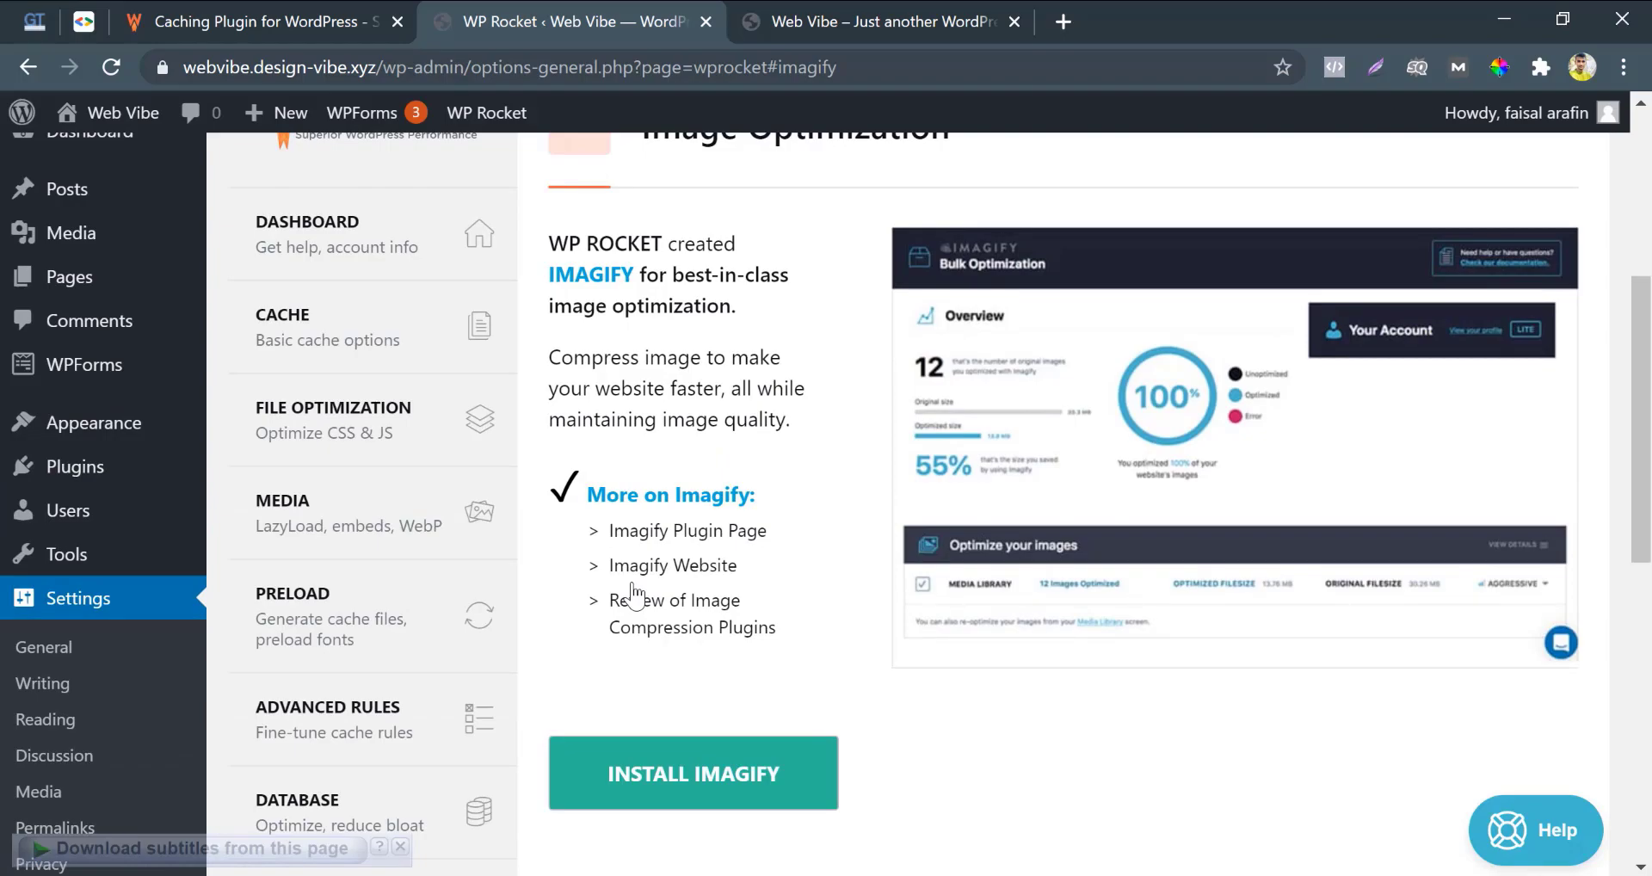
pyautogui.scroll(3, 646, 775)
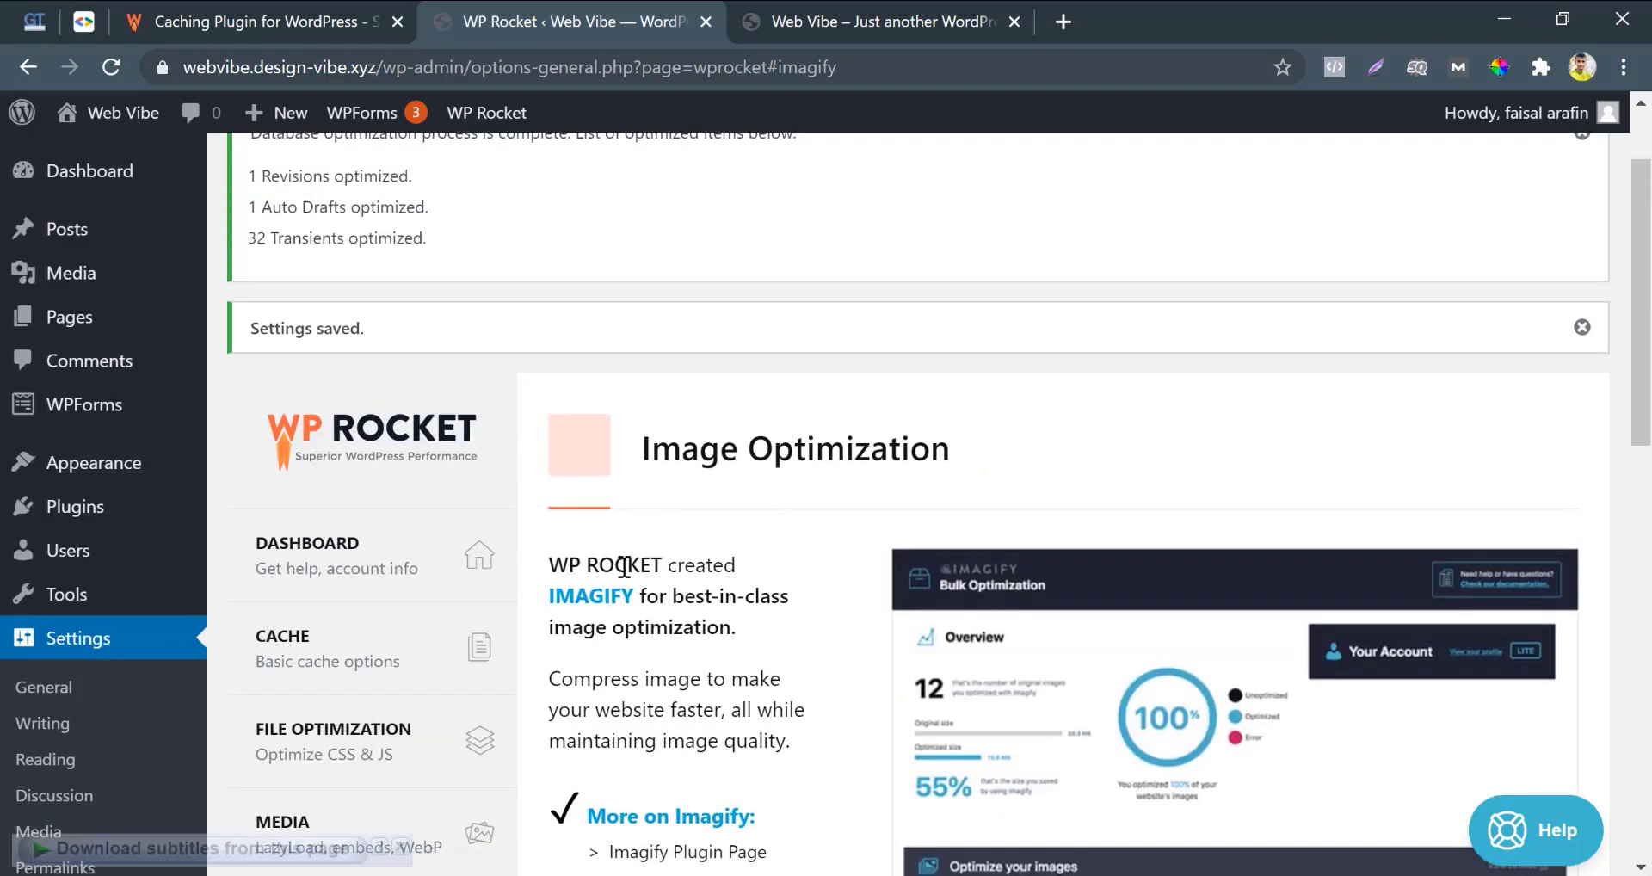
pyautogui.scroll(-10, 625, 566)
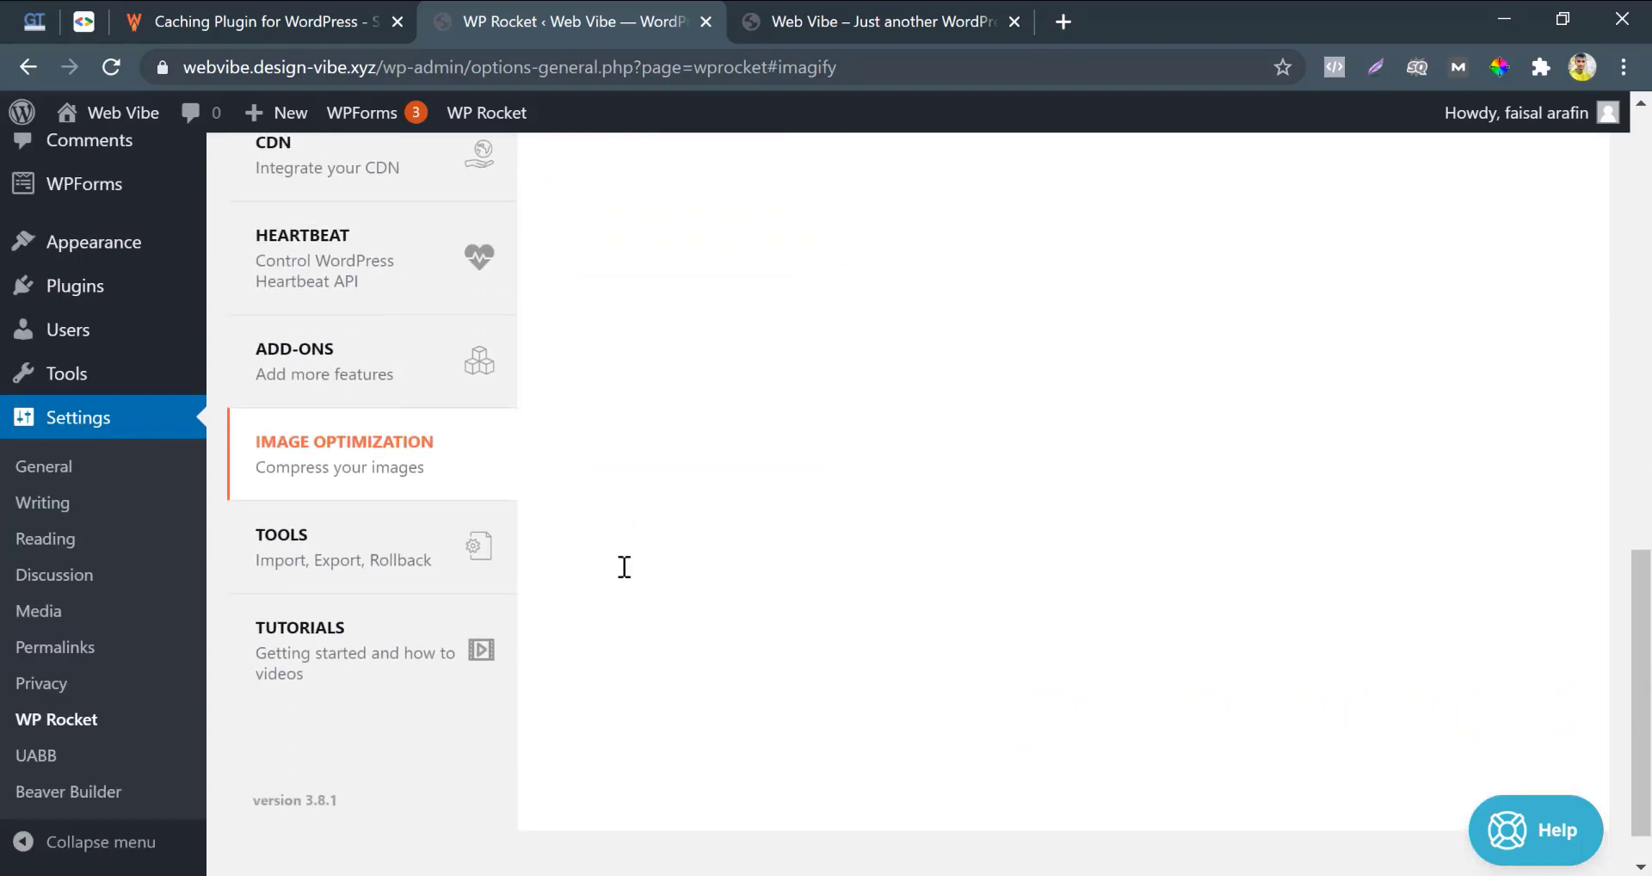
# Review the export, import and rollback options on the WP Rocket Tools page
pyautogui.click(461, 542)
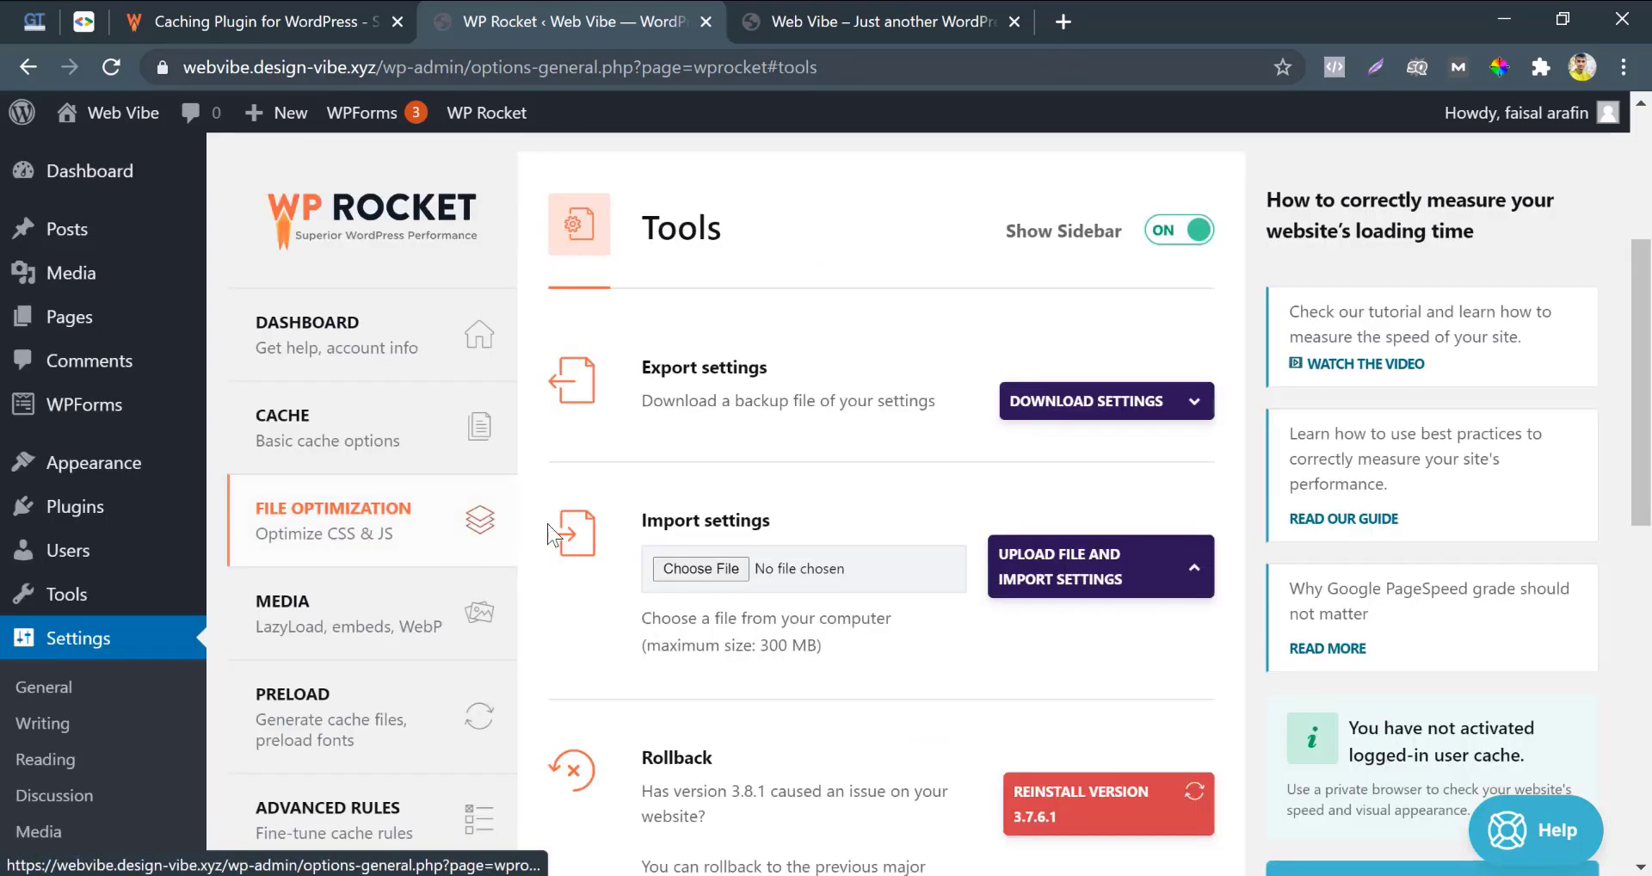
pyautogui.scroll(-1, 654, 542)
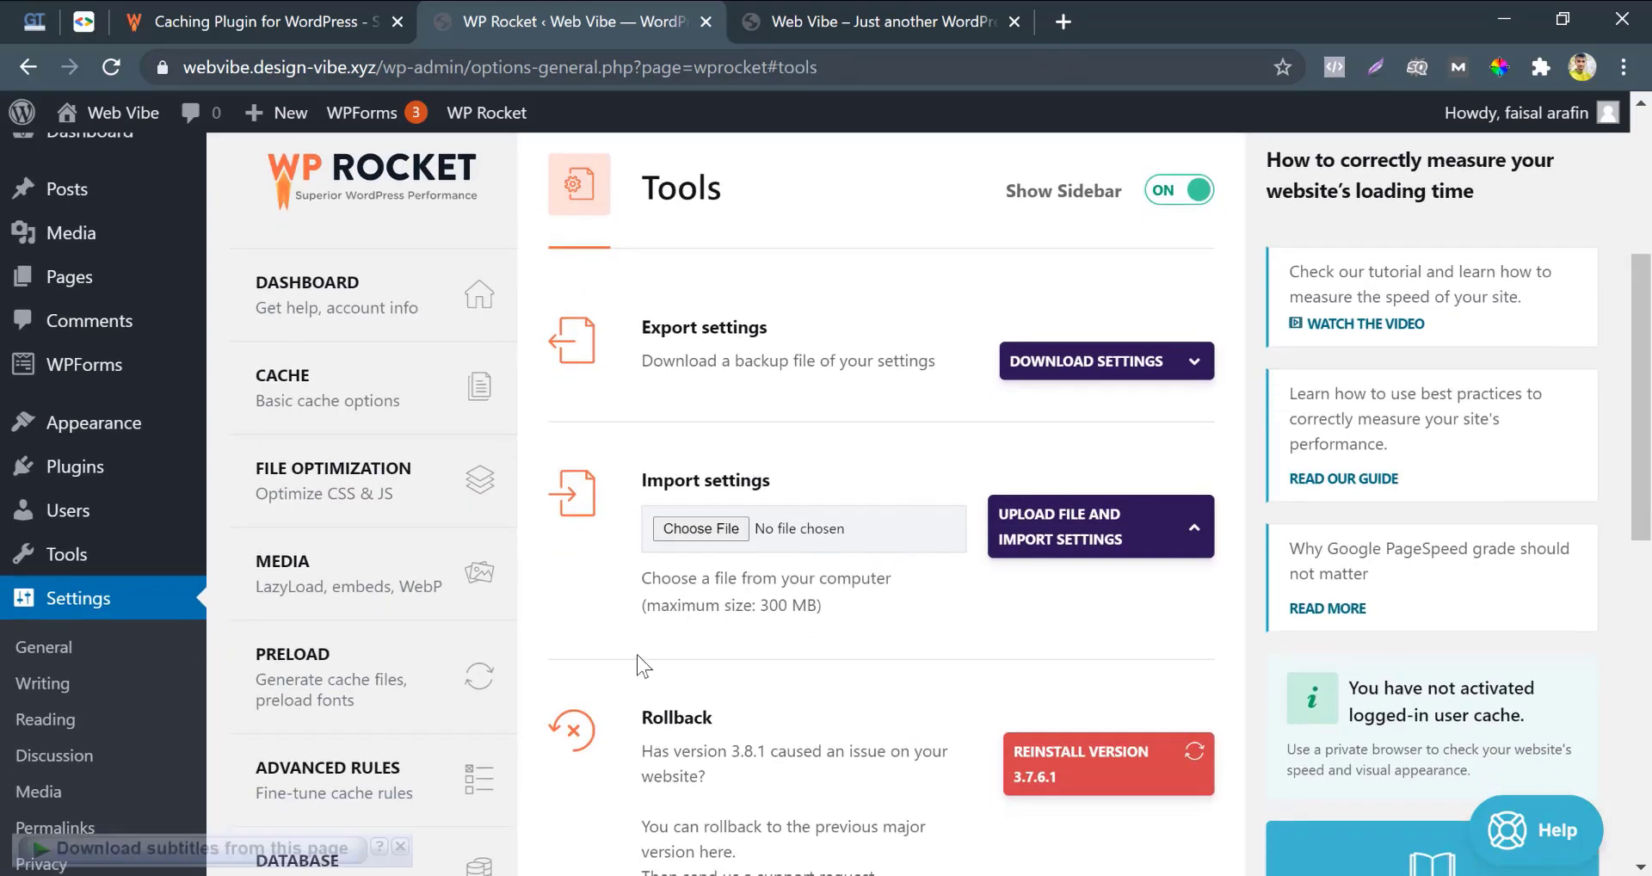
pyautogui.scroll(-8, 639, 667)
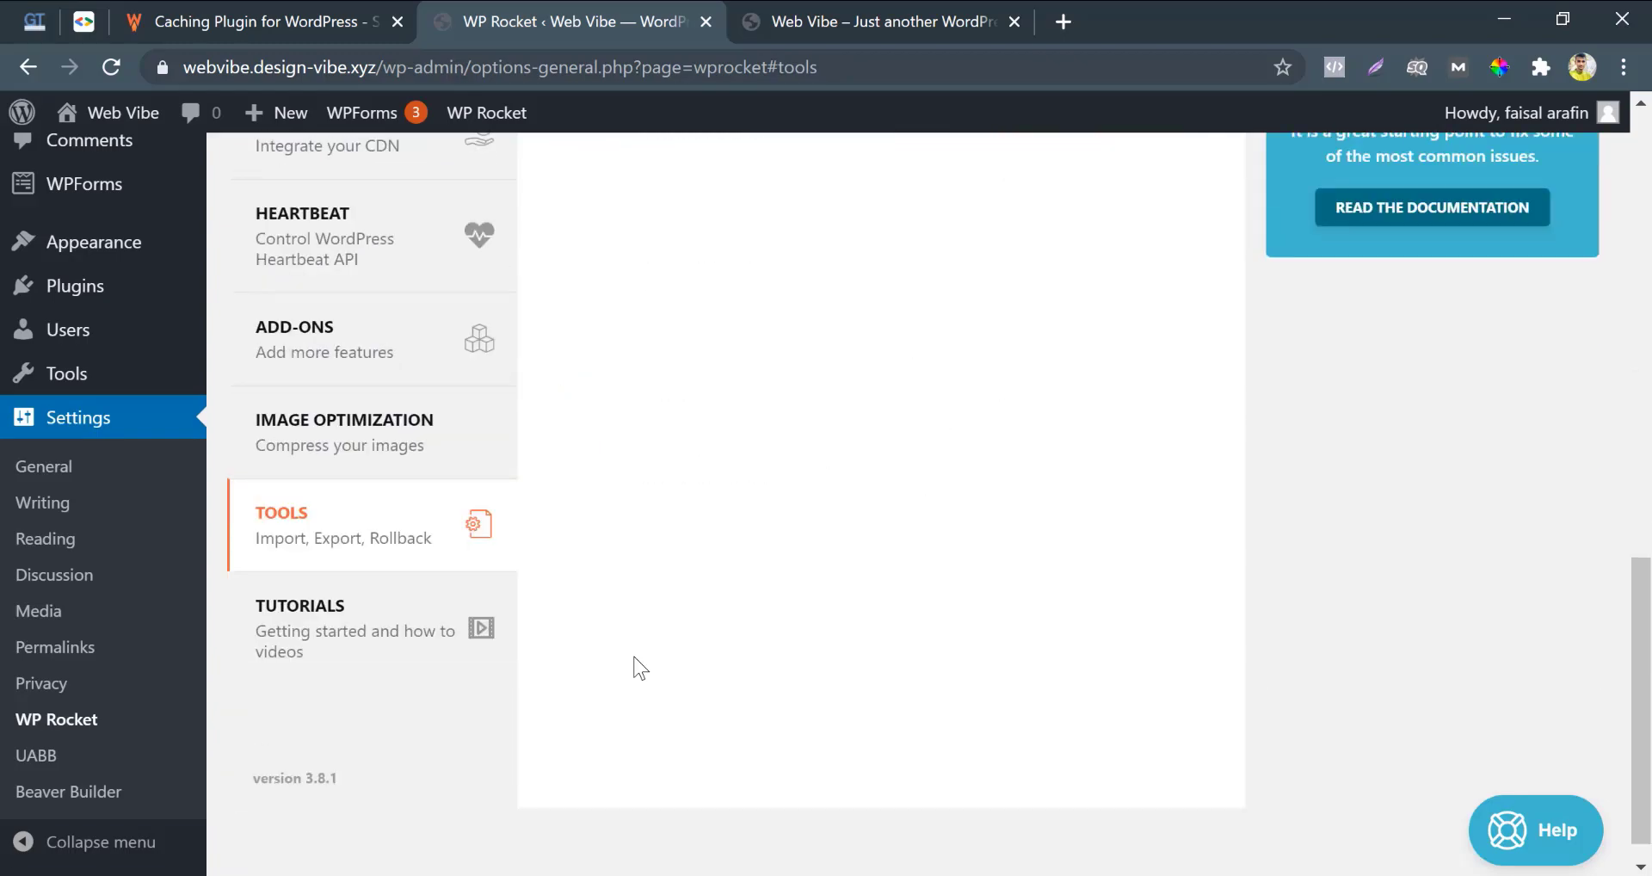
pyautogui.scroll(10, 639, 668)
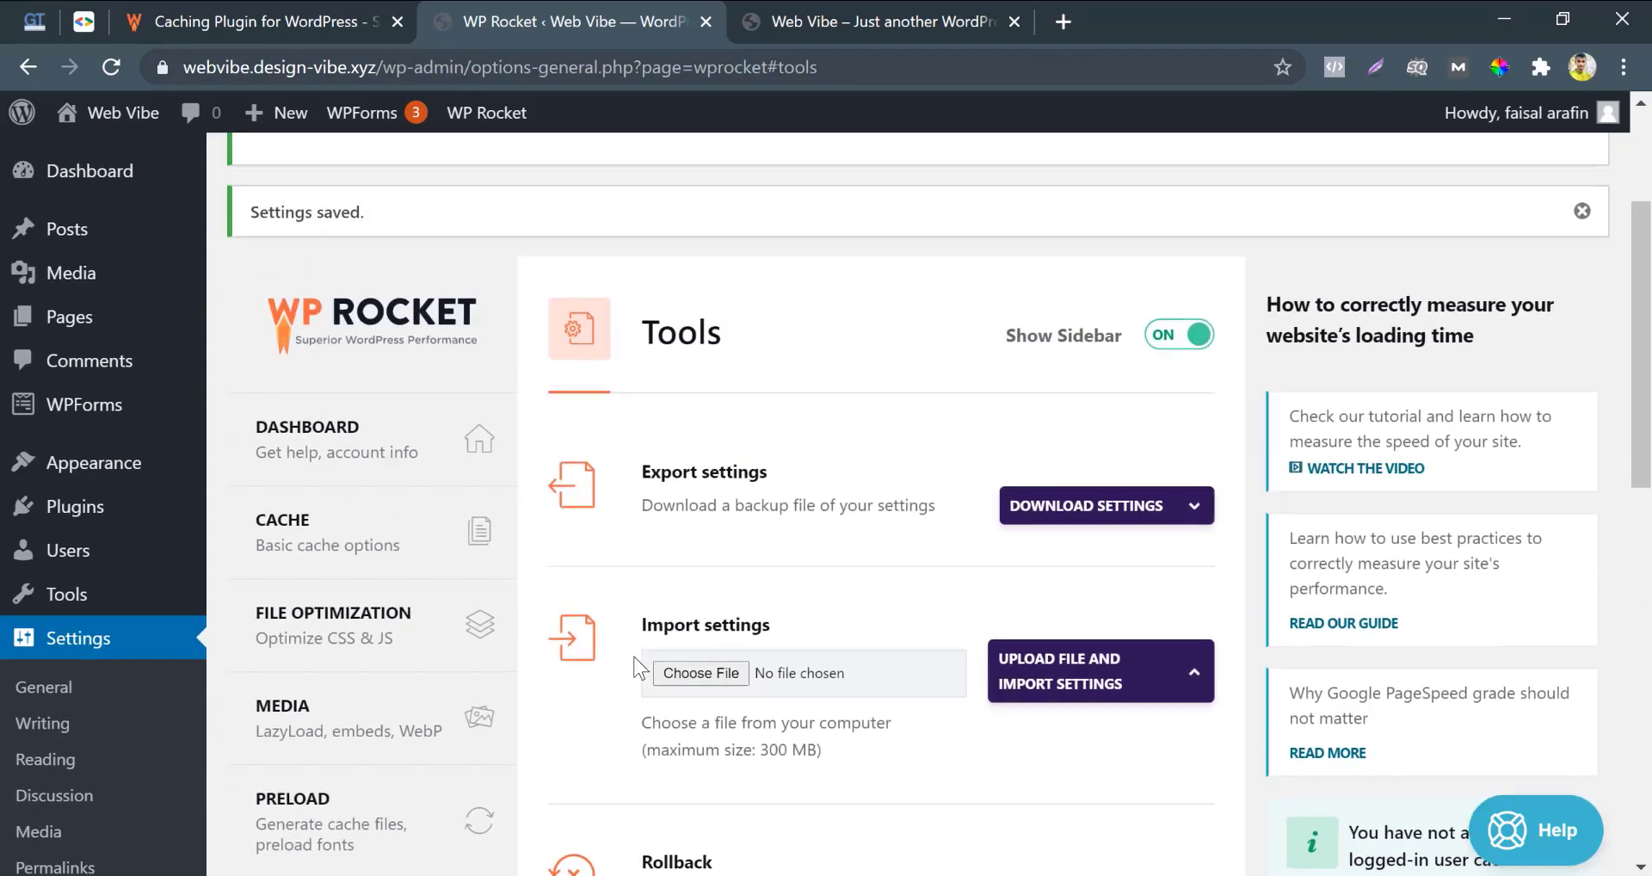
# Return to the WP Rocket Dashboard and clear the site's cache
pyautogui.click(349, 491)
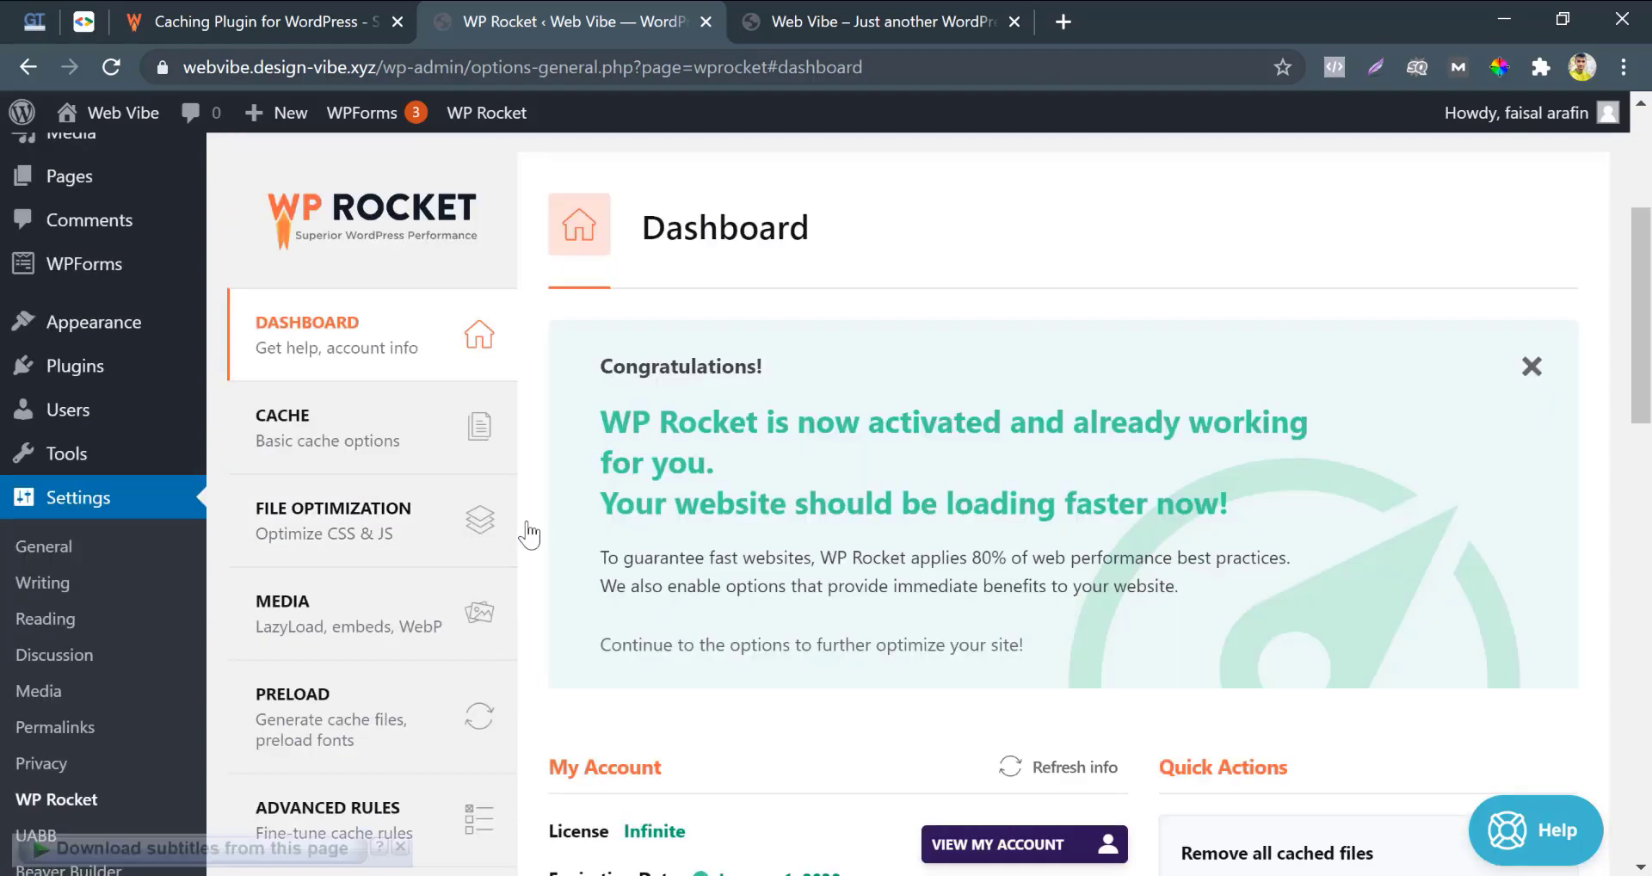
pyautogui.moveTo(475, 119)
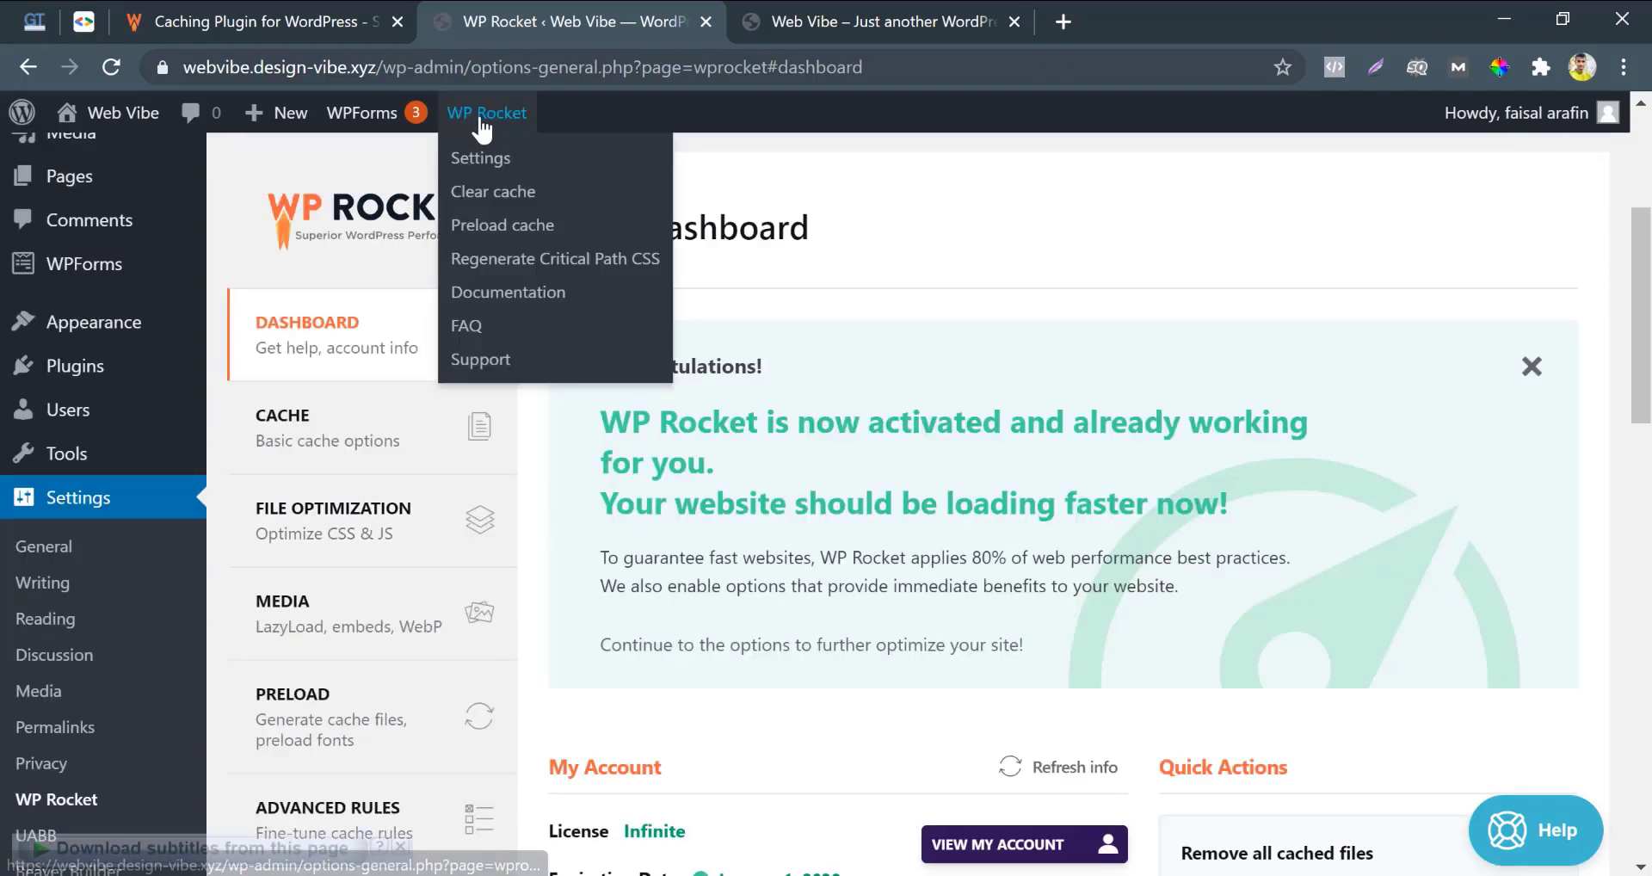
pyautogui.click(488, 192)
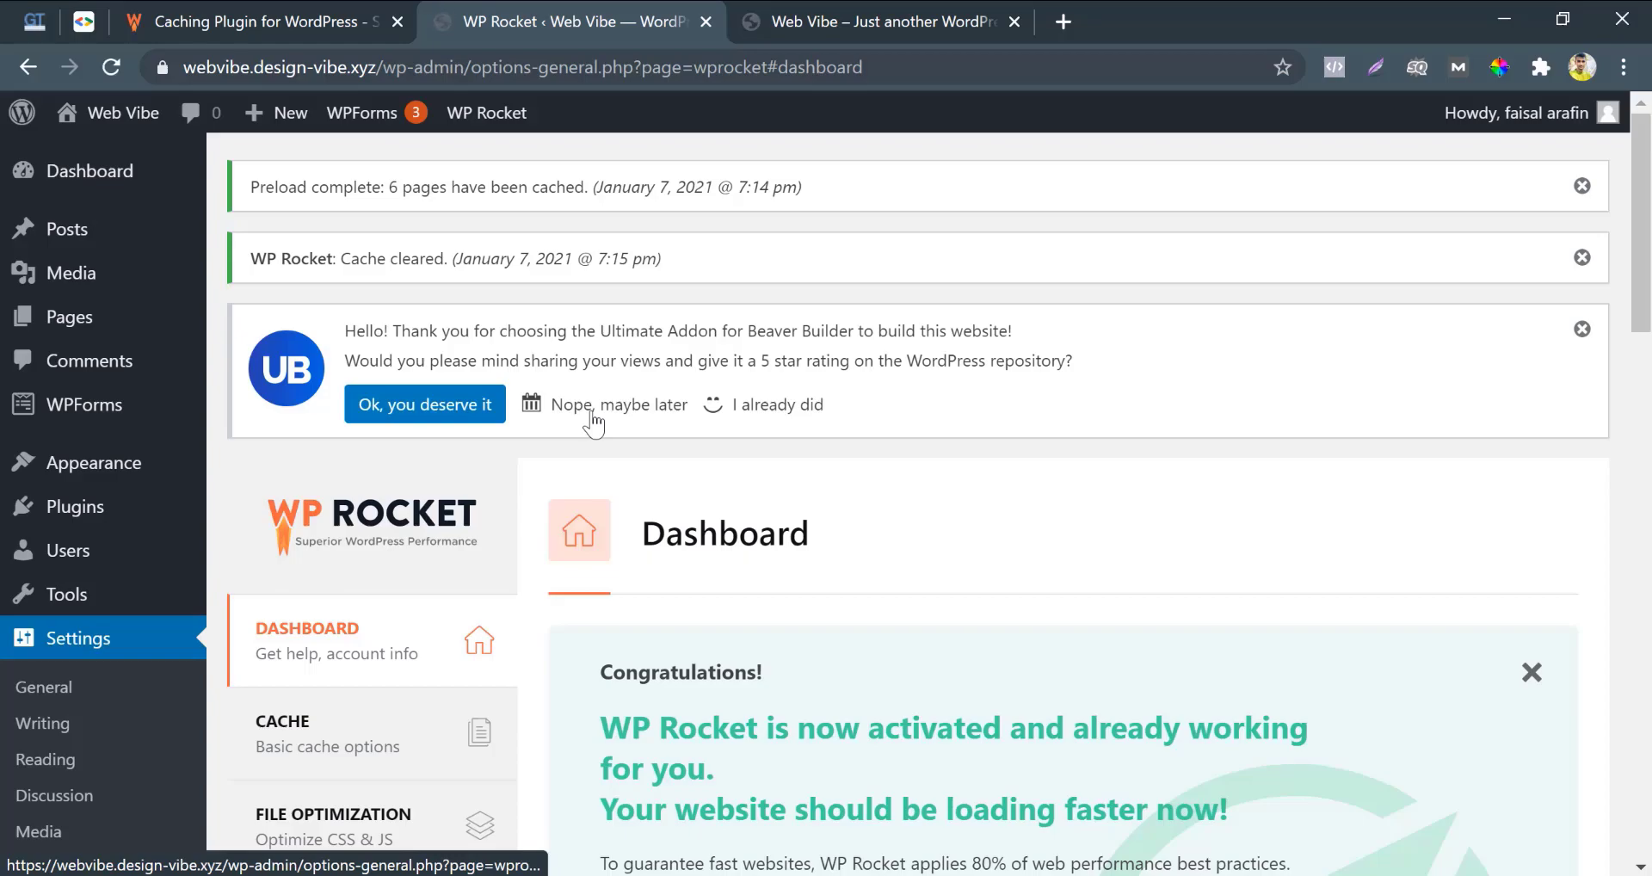
# Postpone the Ultimate Addon for Beaver Builder review request, and clear WP Rocket's cache from the site's homepage
pyautogui.click(593, 405)
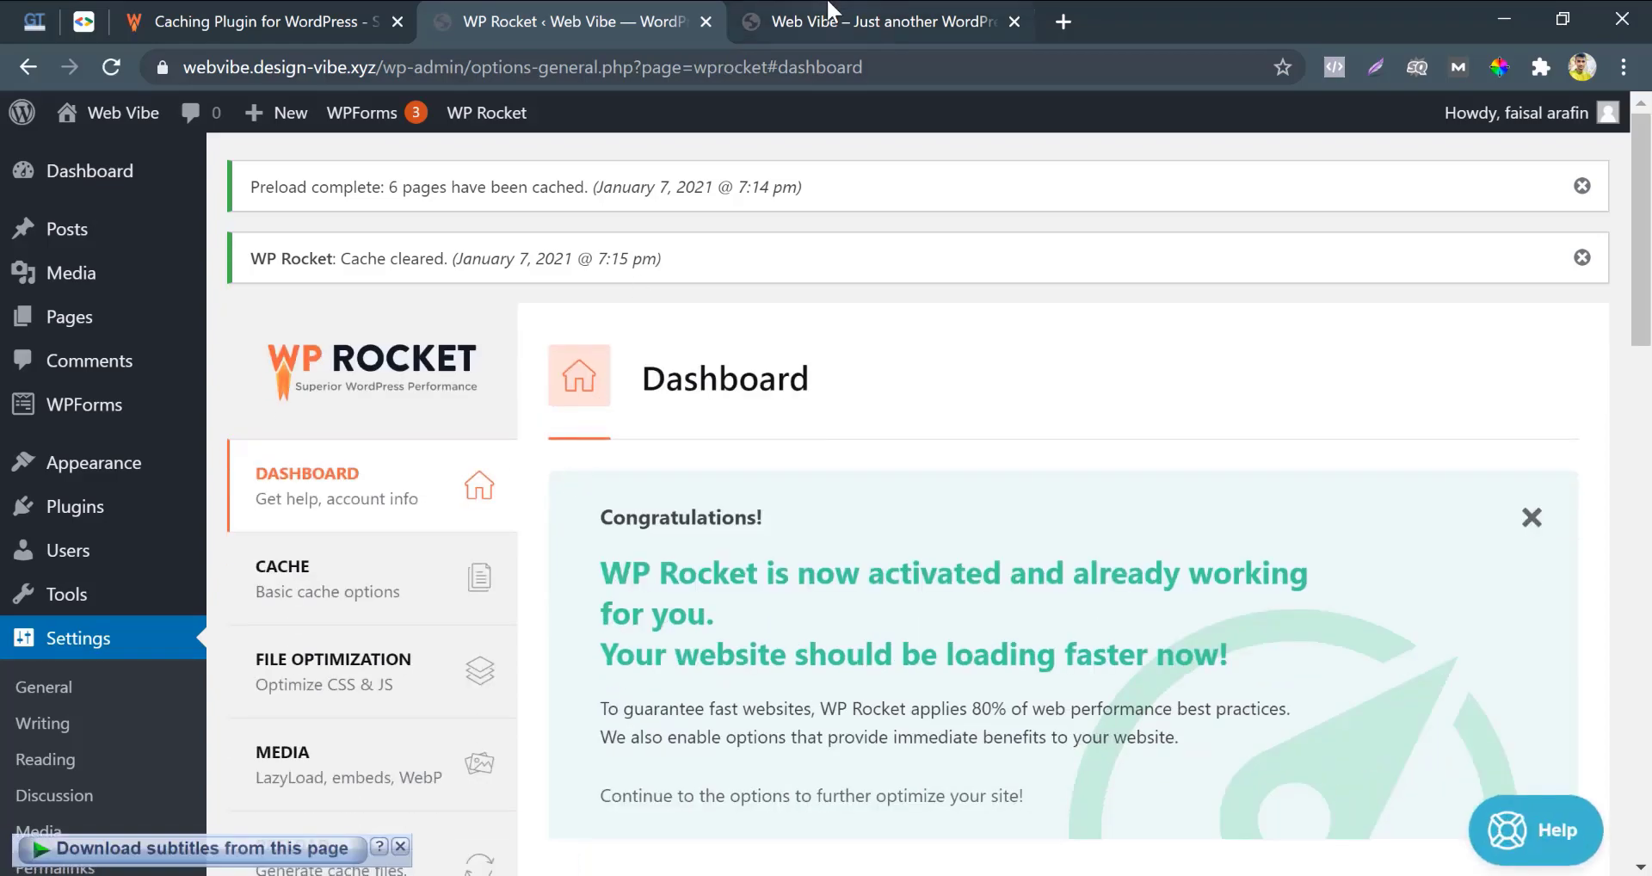
pyautogui.click(830, 16)
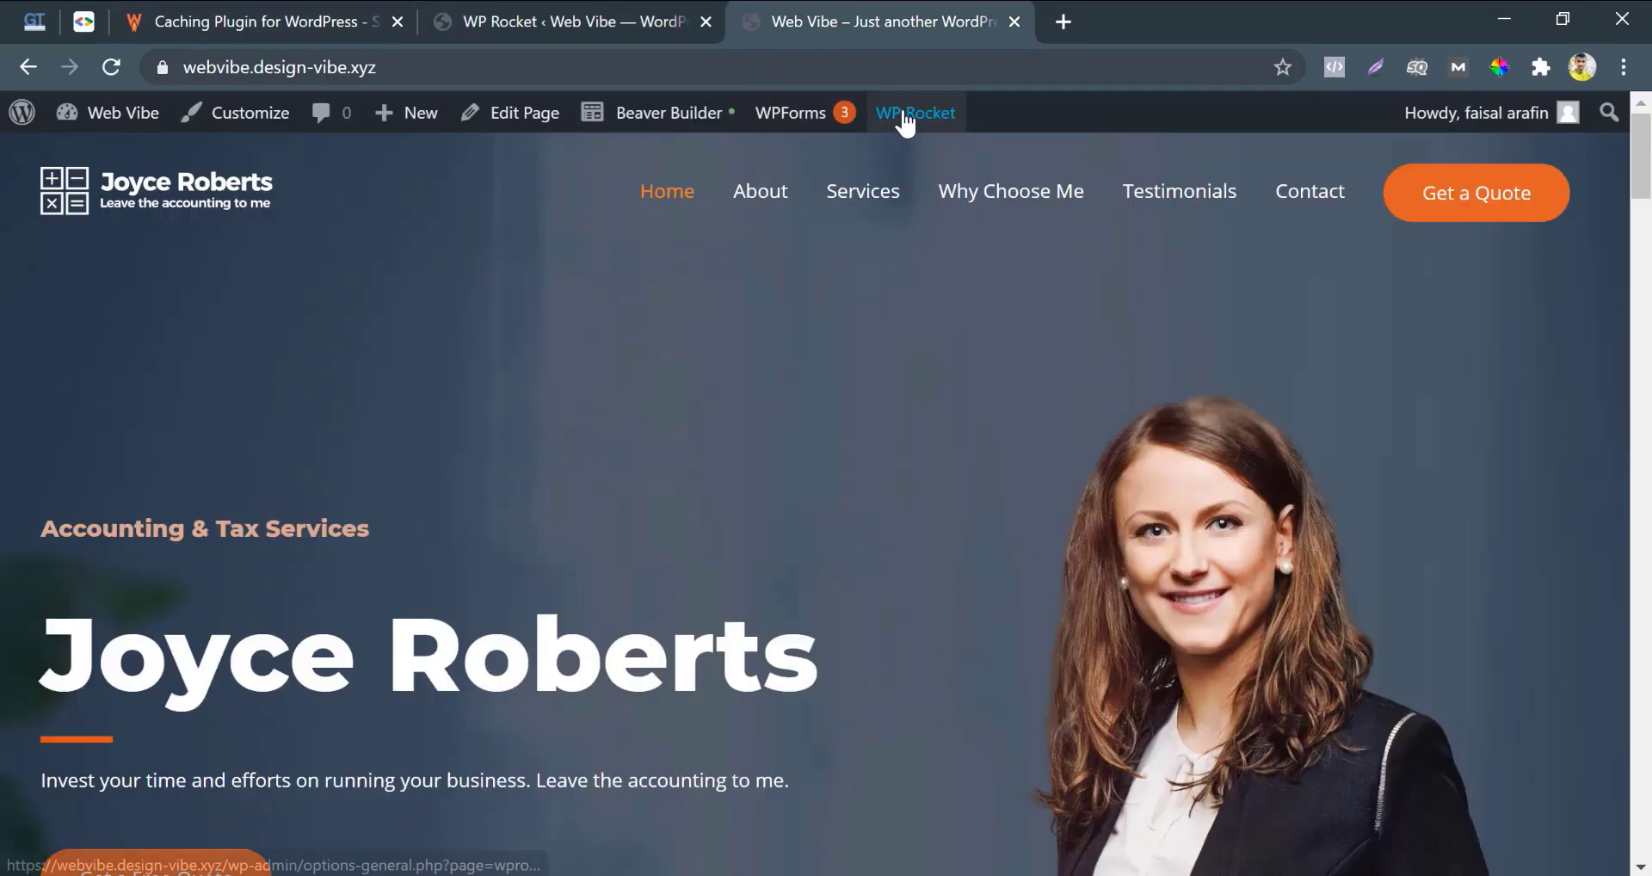
pyautogui.moveTo(906, 123)
pyautogui.click(914, 191)
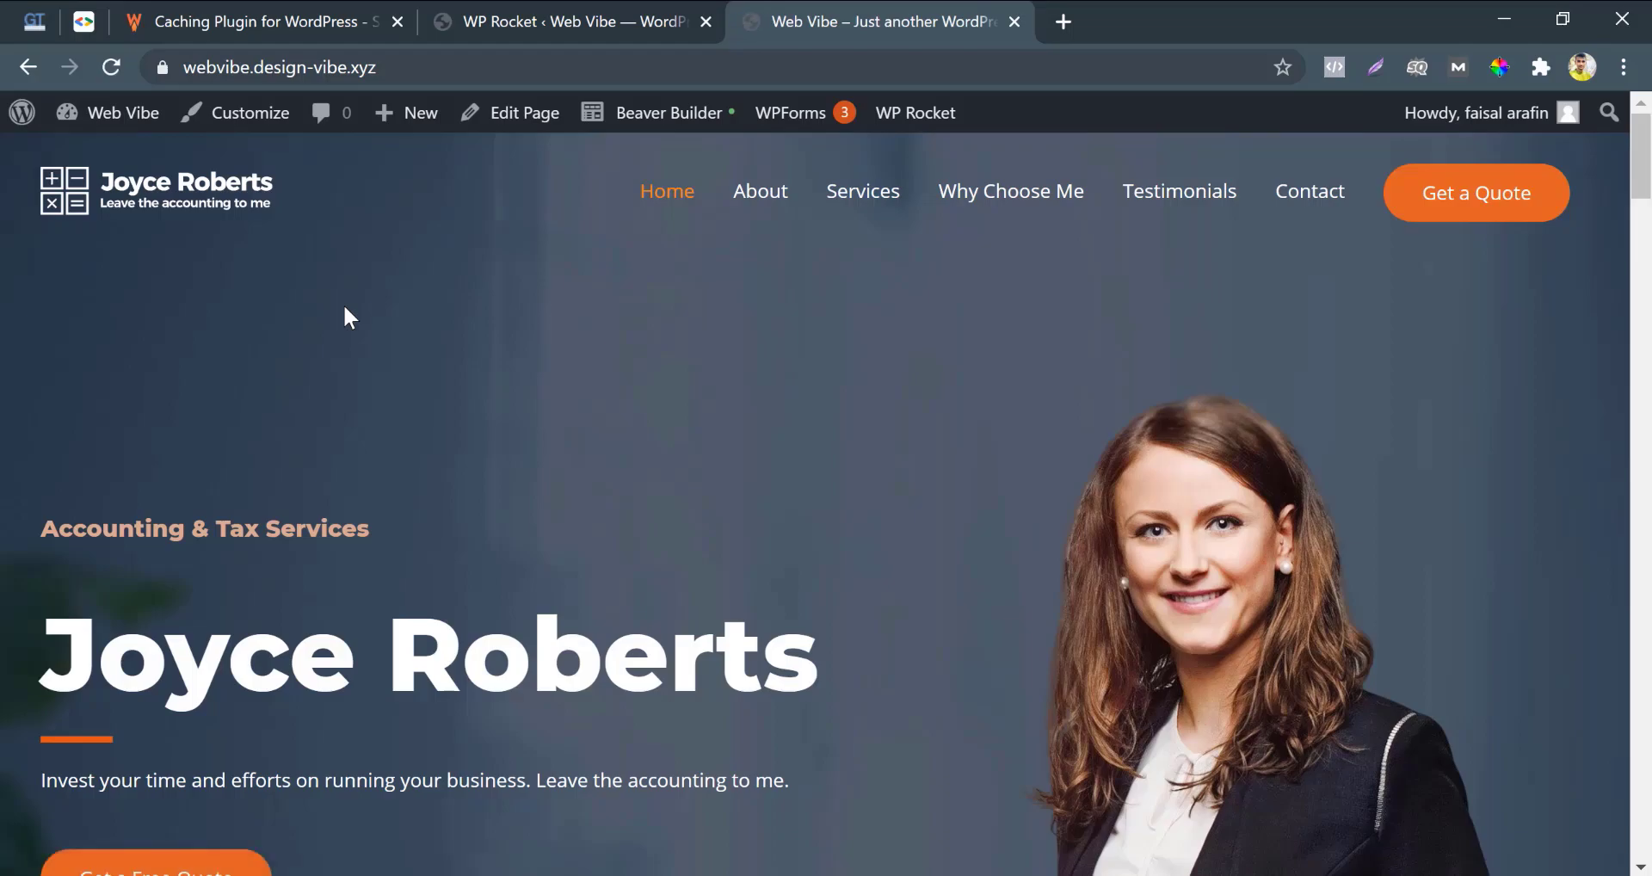
pyautogui.scroll(-15, 344, 308)
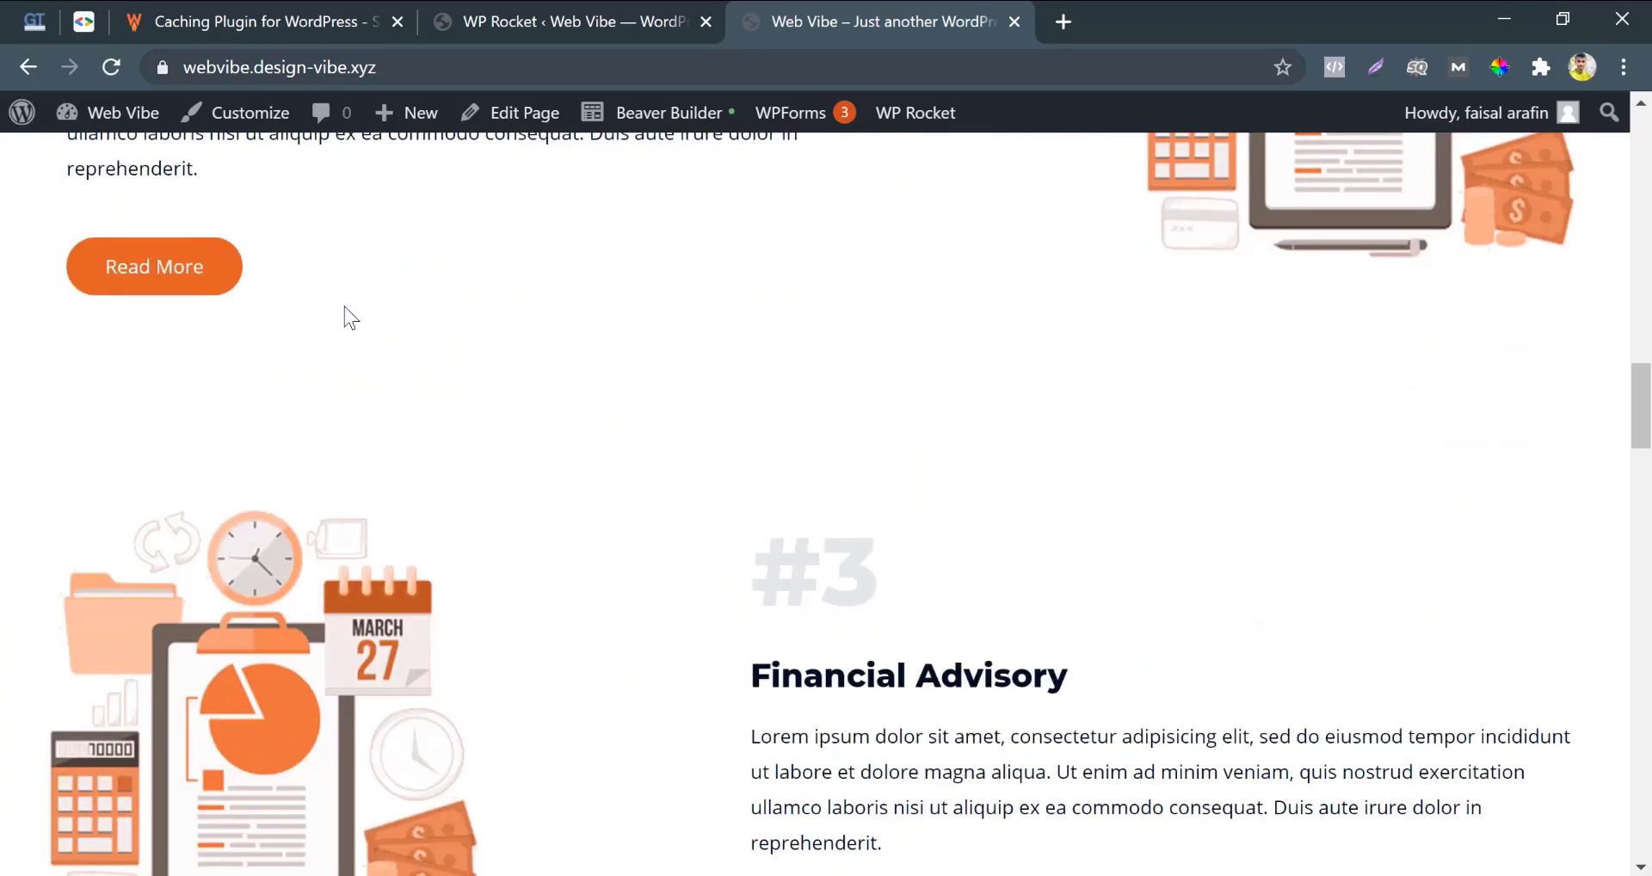
pyautogui.scroll(15, 344, 309)
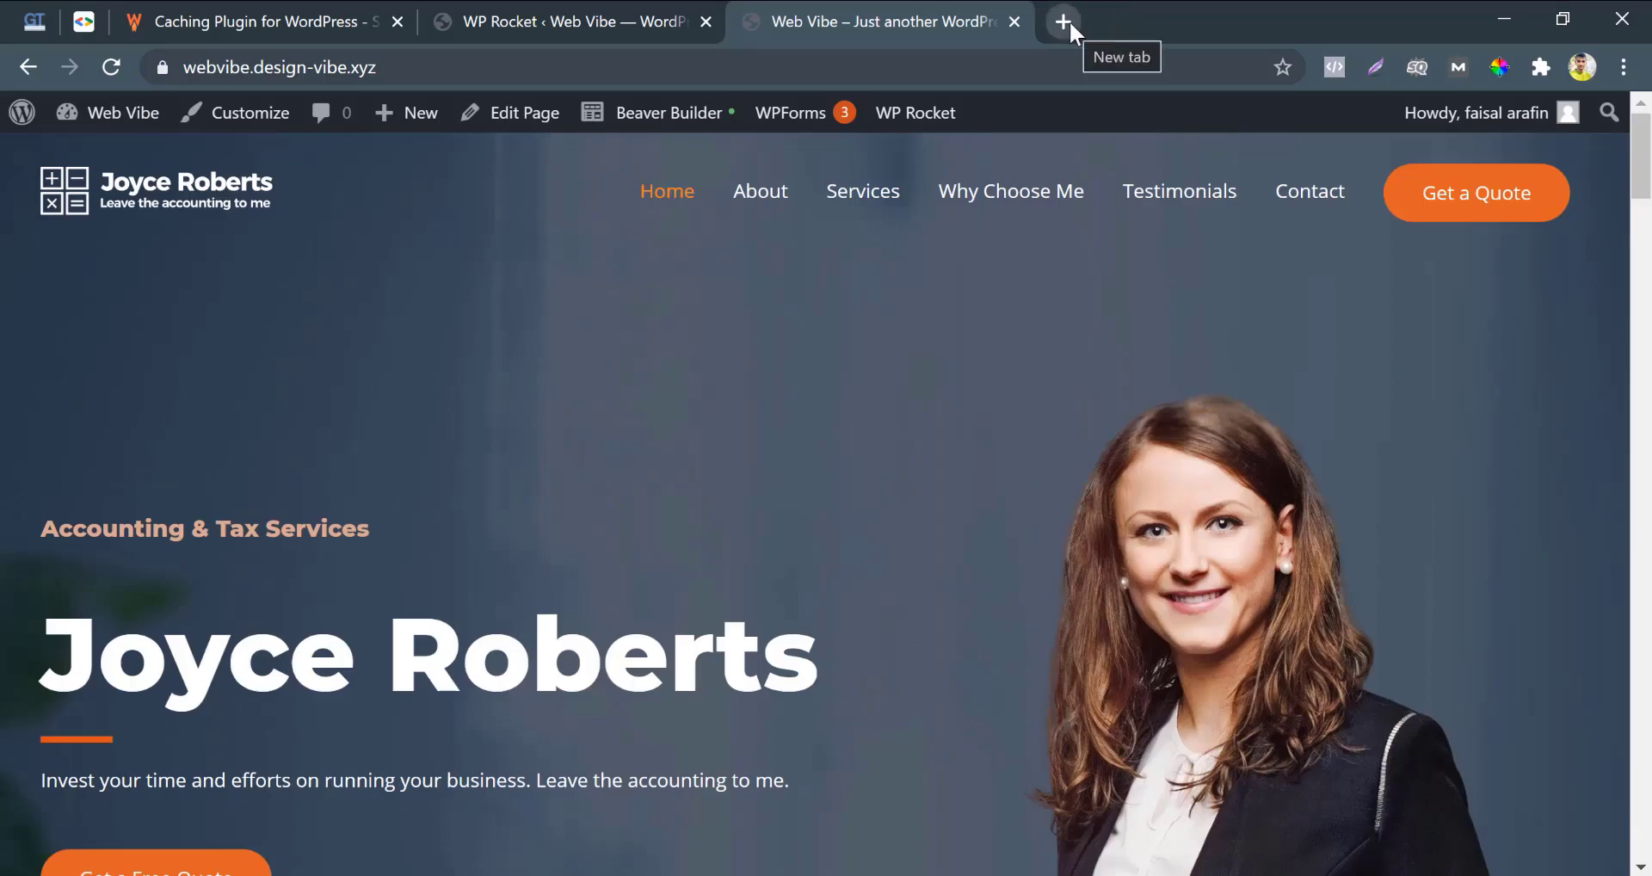
# Open gtmetrix.com and Google PageSpeed Insights in two new browser tabs
pyautogui.click(1069, 22)
pyautogui.write('gt')
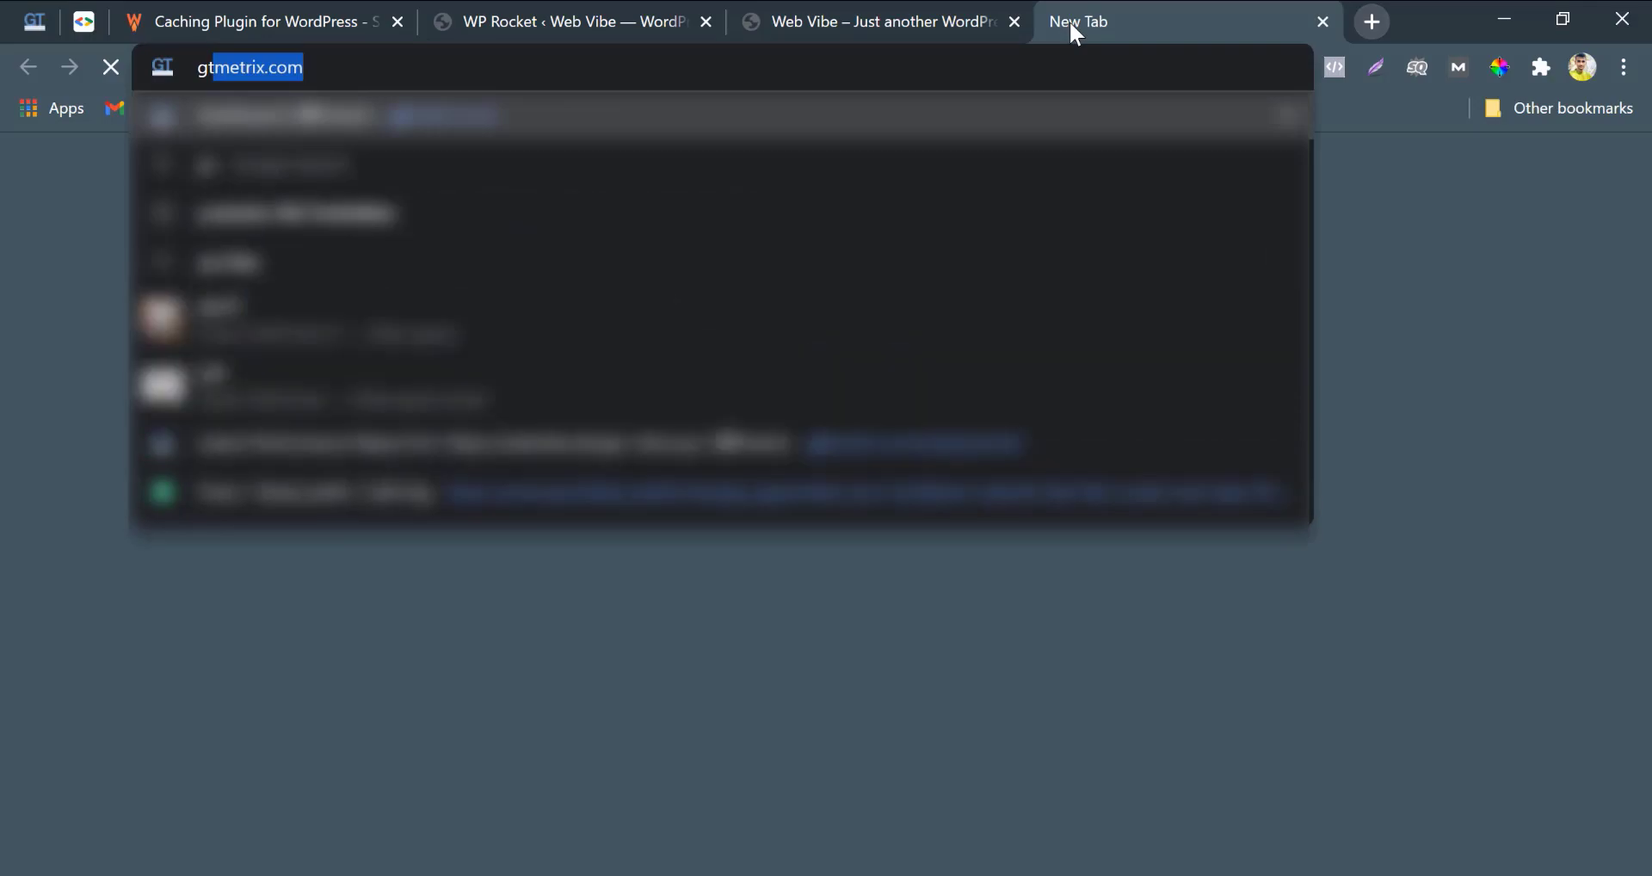
pyautogui.press('Return')
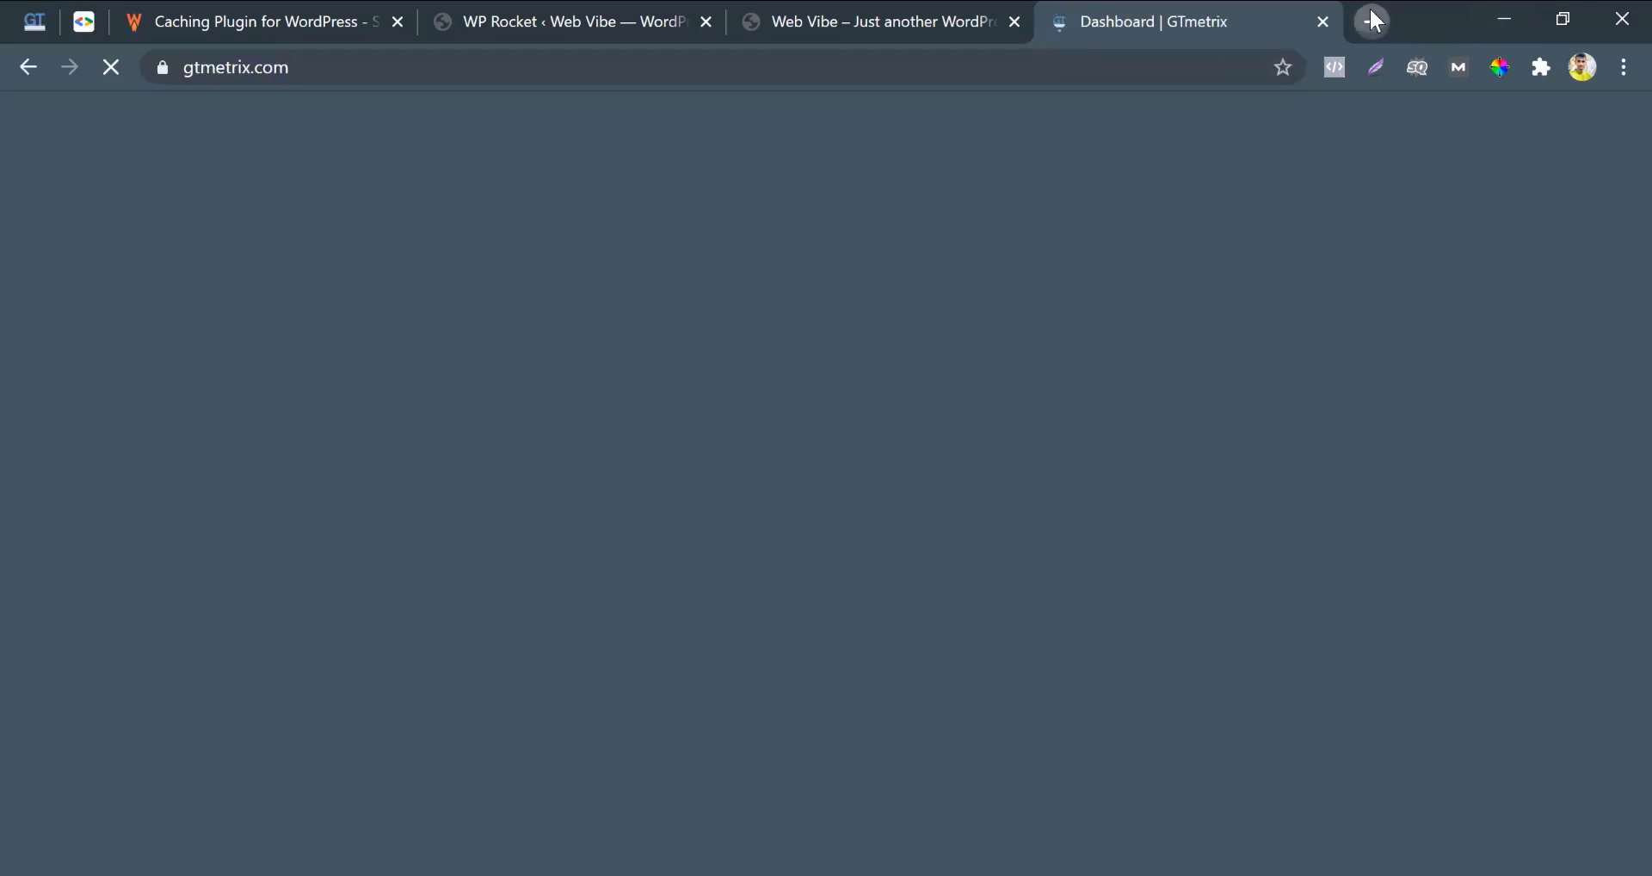
pyautogui.click(1372, 21)
pyautogui.write('dev')
pyautogui.press('Return')
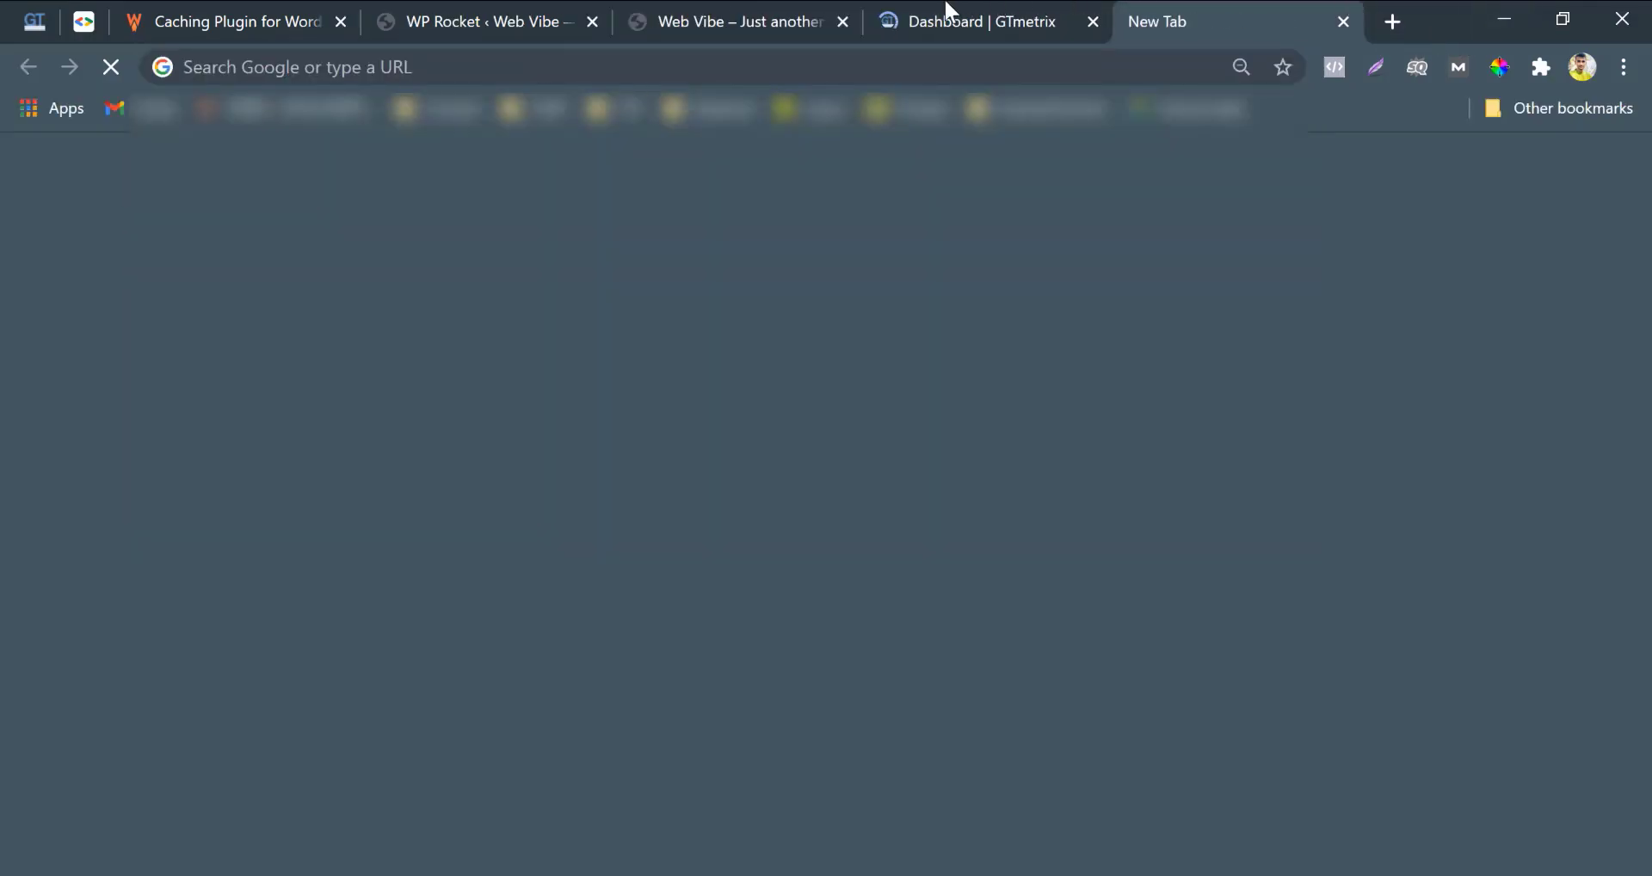
pyautogui.click(952, 12)
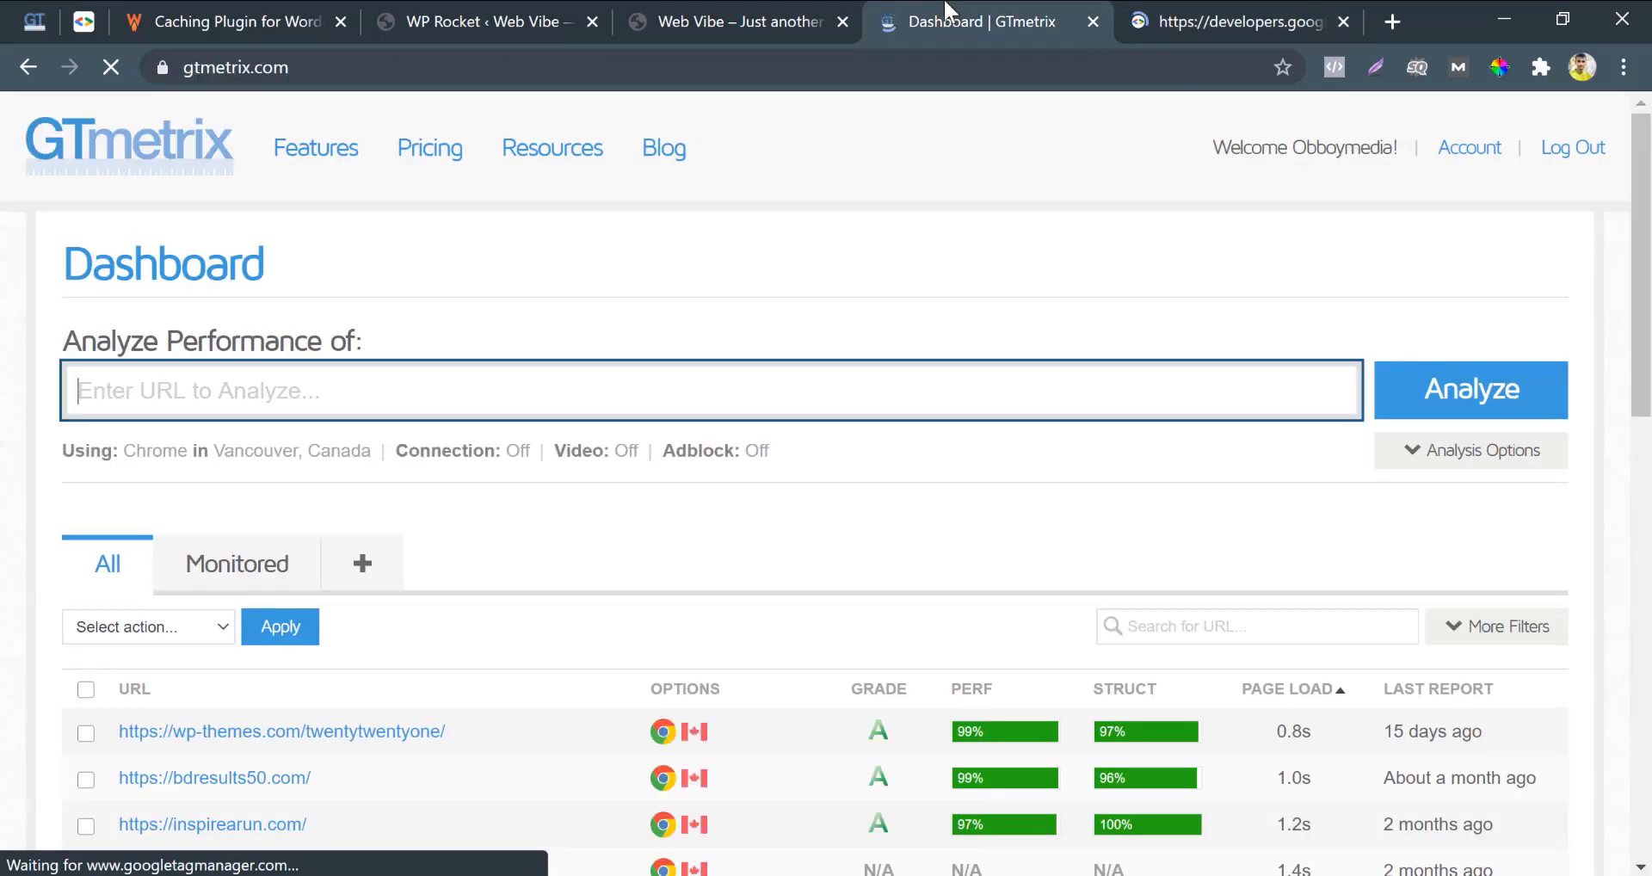
pyautogui.click(264, 392)
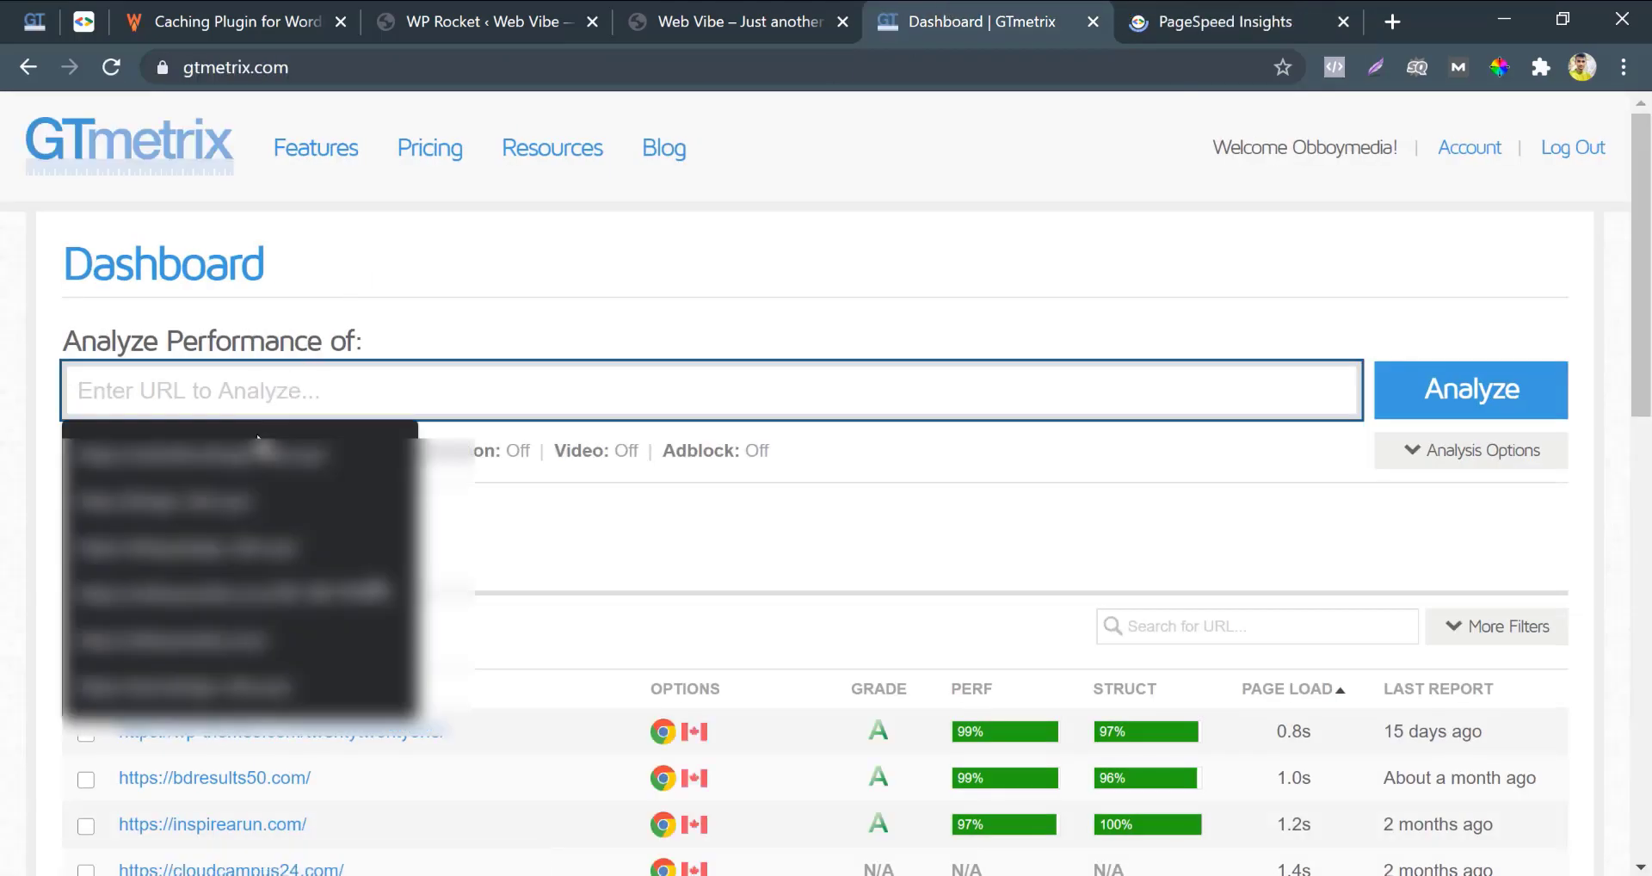
pyautogui.click(261, 469)
pyautogui.click(1412, 405)
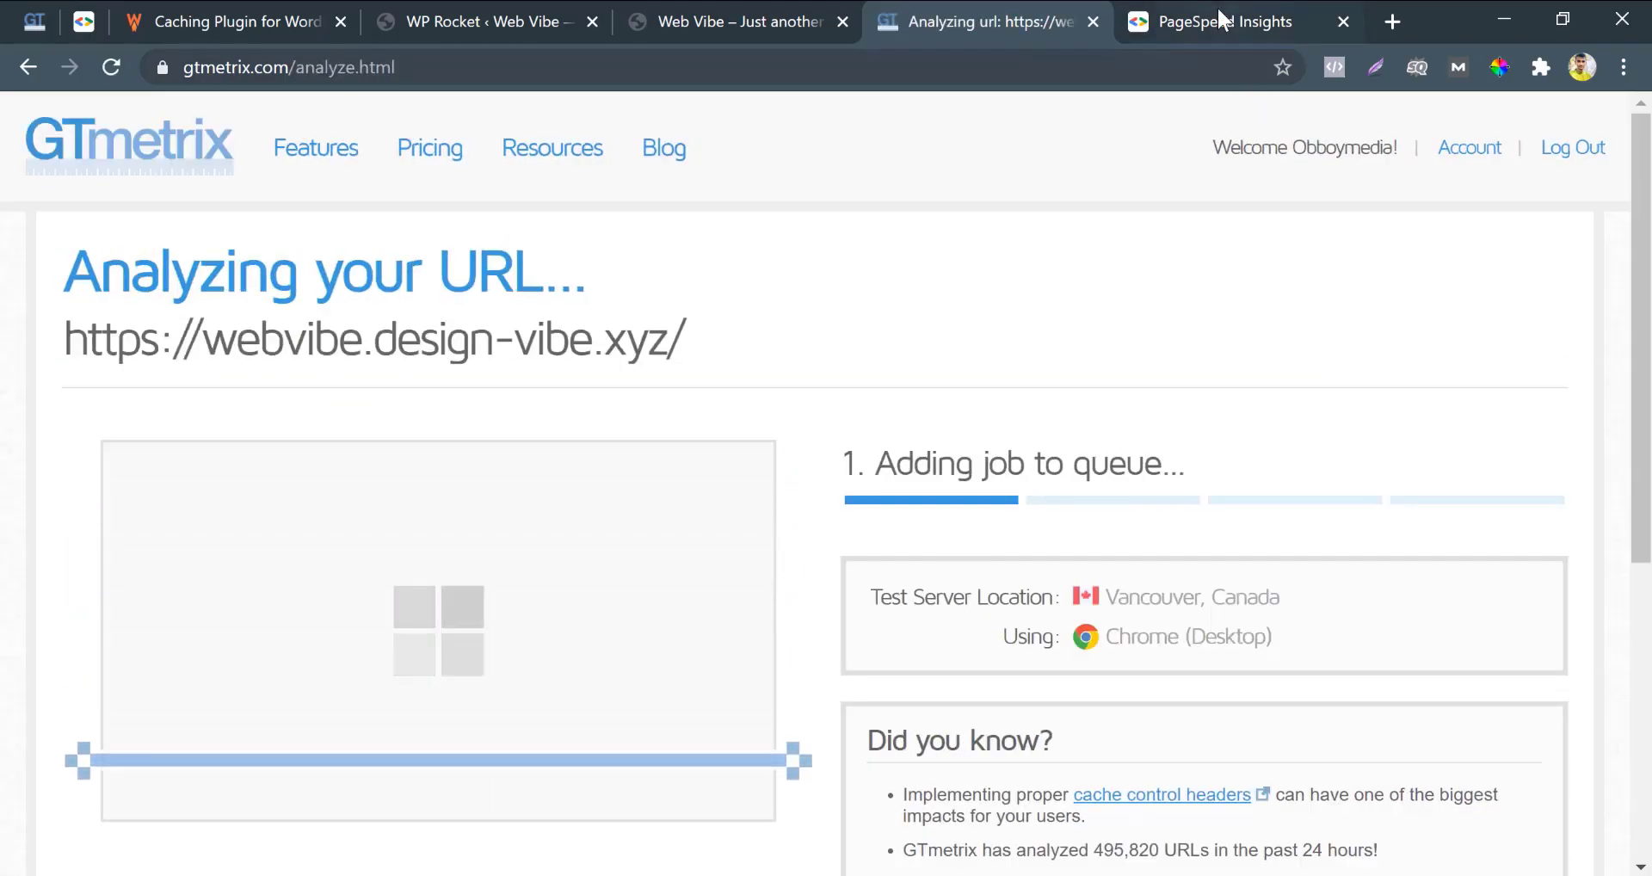
pyautogui.click(1217, 7)
pyautogui.click(815, 342)
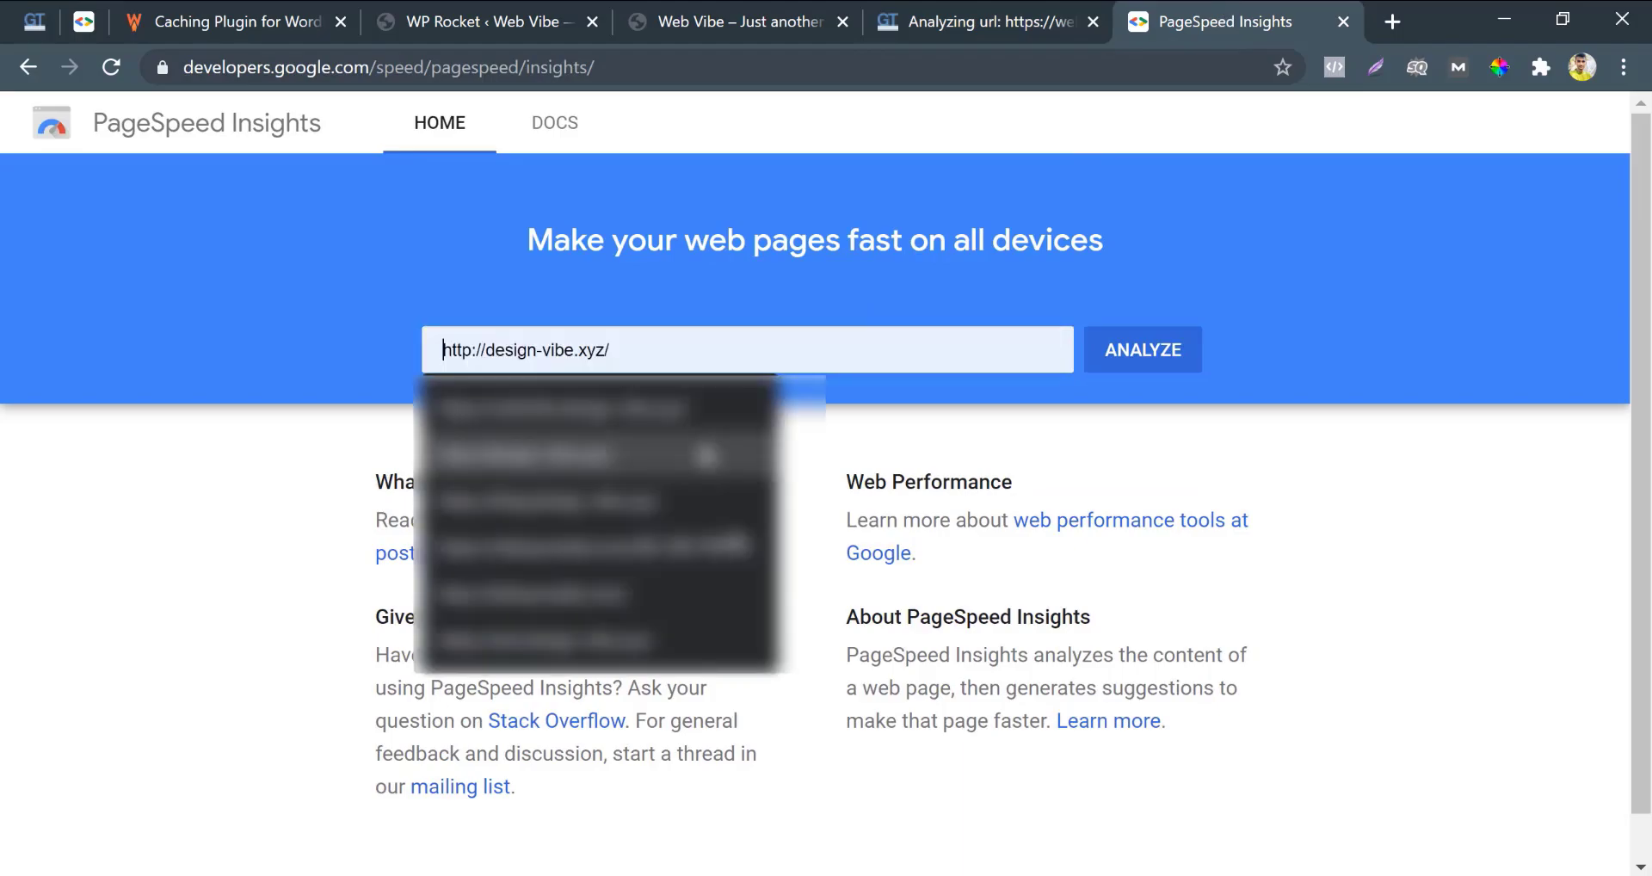
pyautogui.click(702, 419)
pyautogui.click(1103, 354)
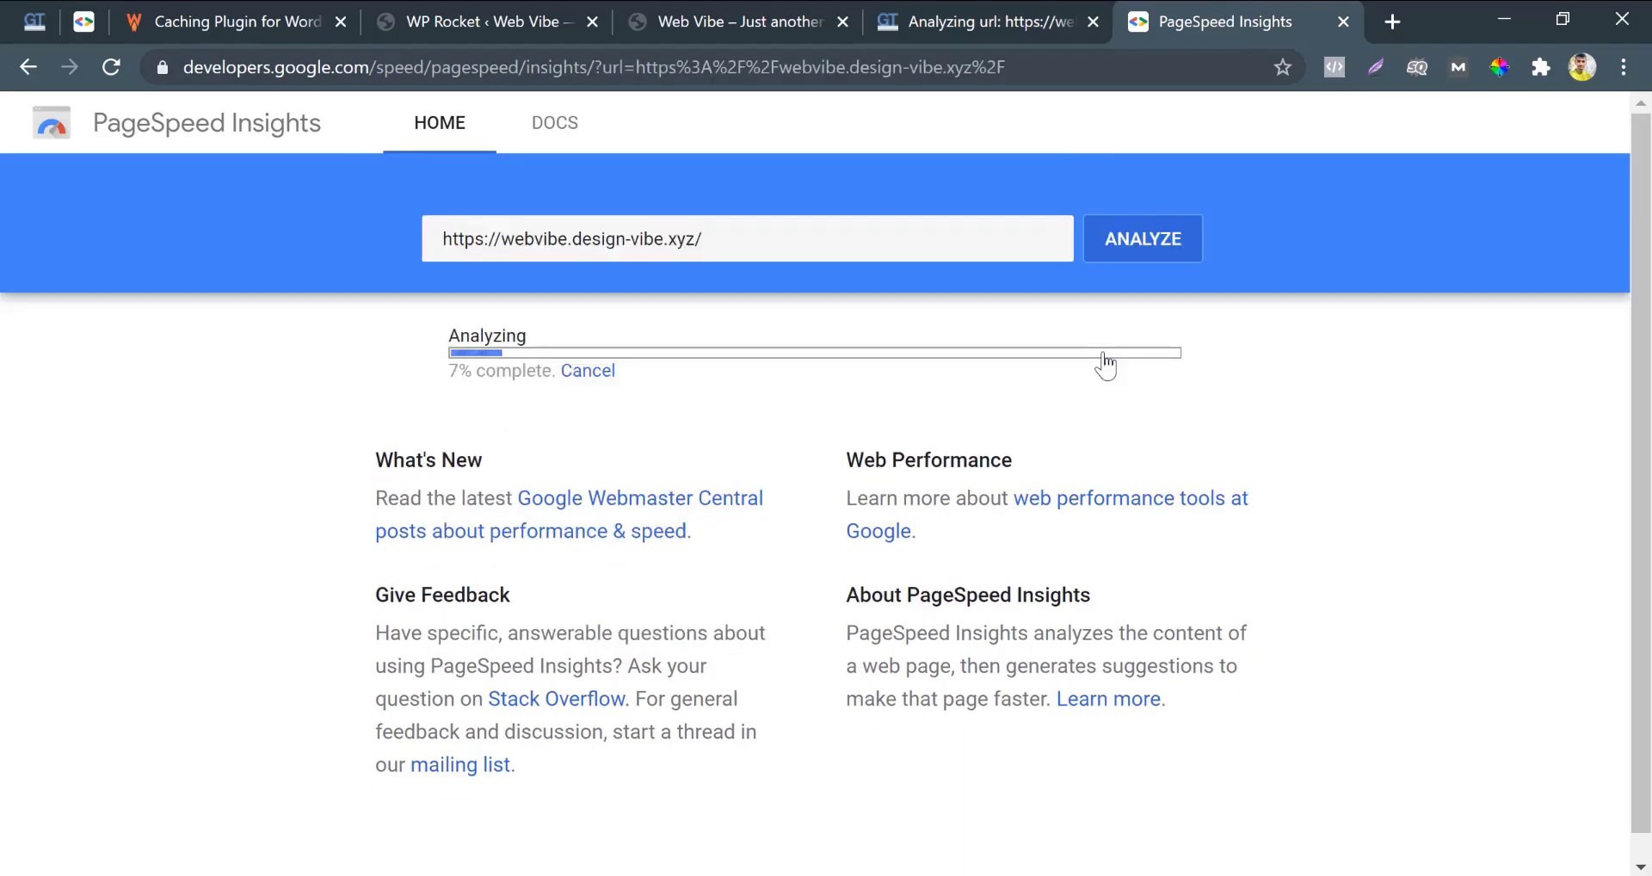
# Review the new GTmetrix report's grade, Web Vitals, fully loaded time, page size and request details
pyautogui.click(984, 10)
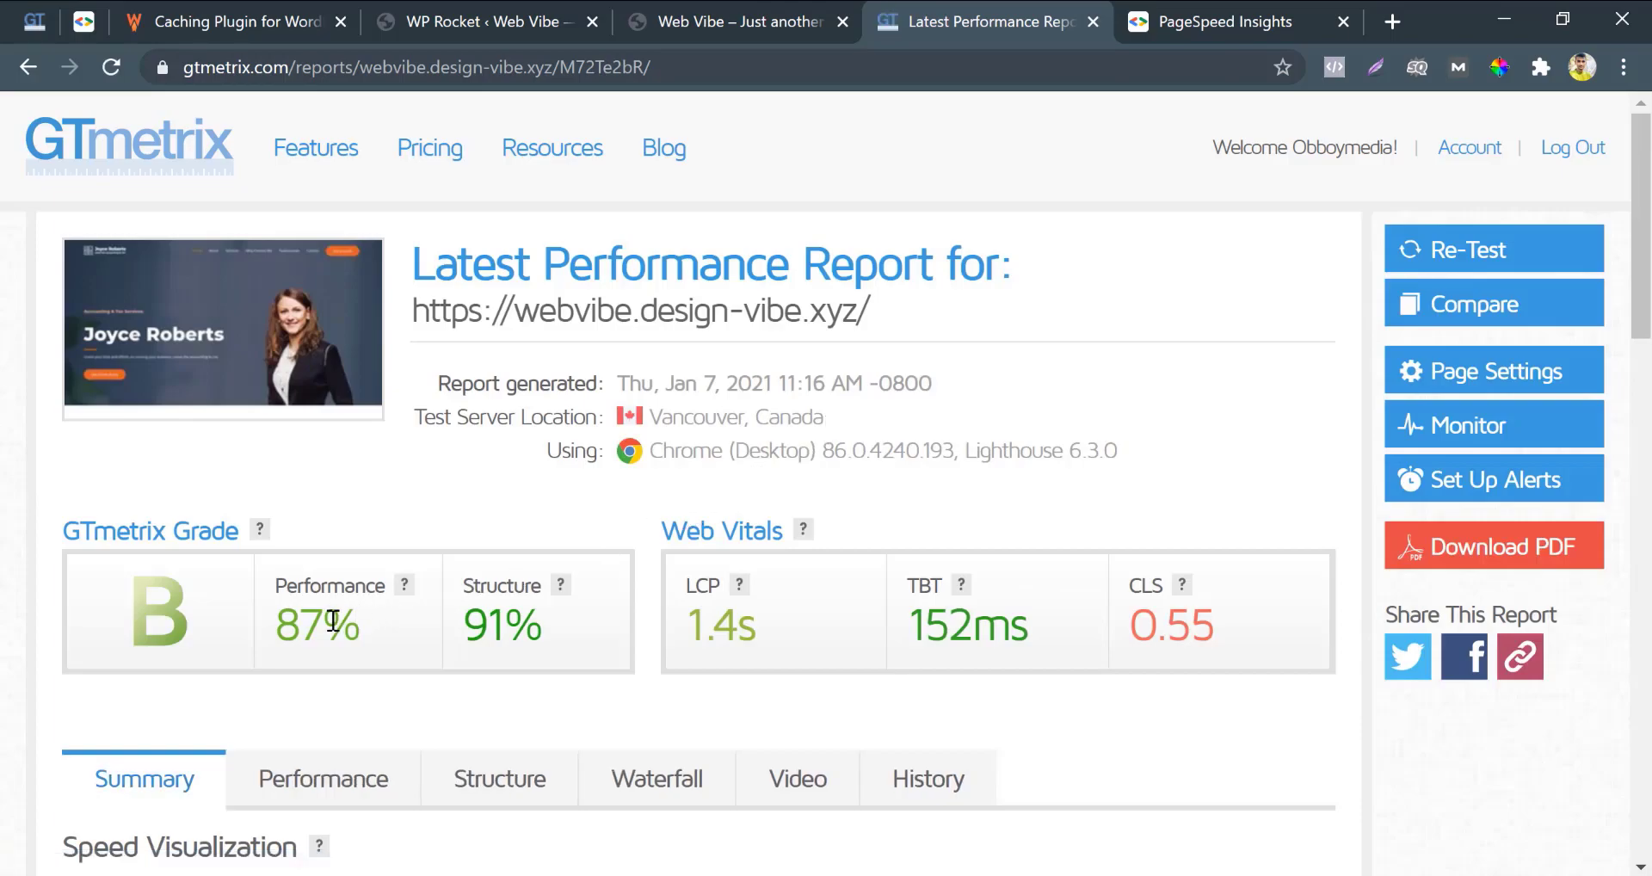
pyautogui.scroll(-2, 433, 717)
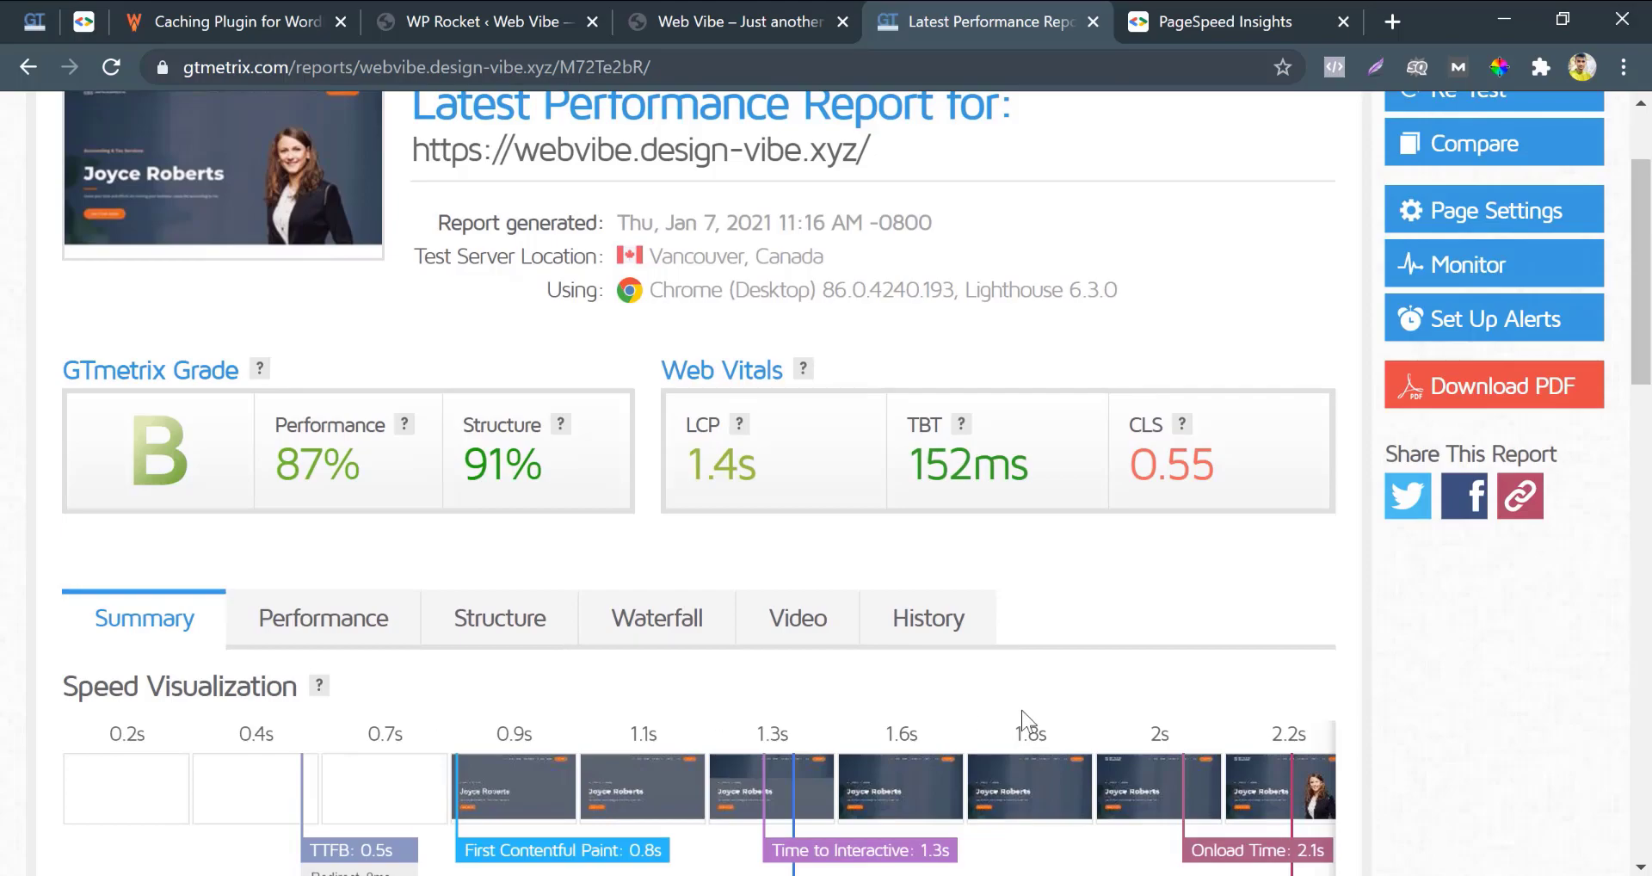
pyautogui.scroll(-15, 1021, 710)
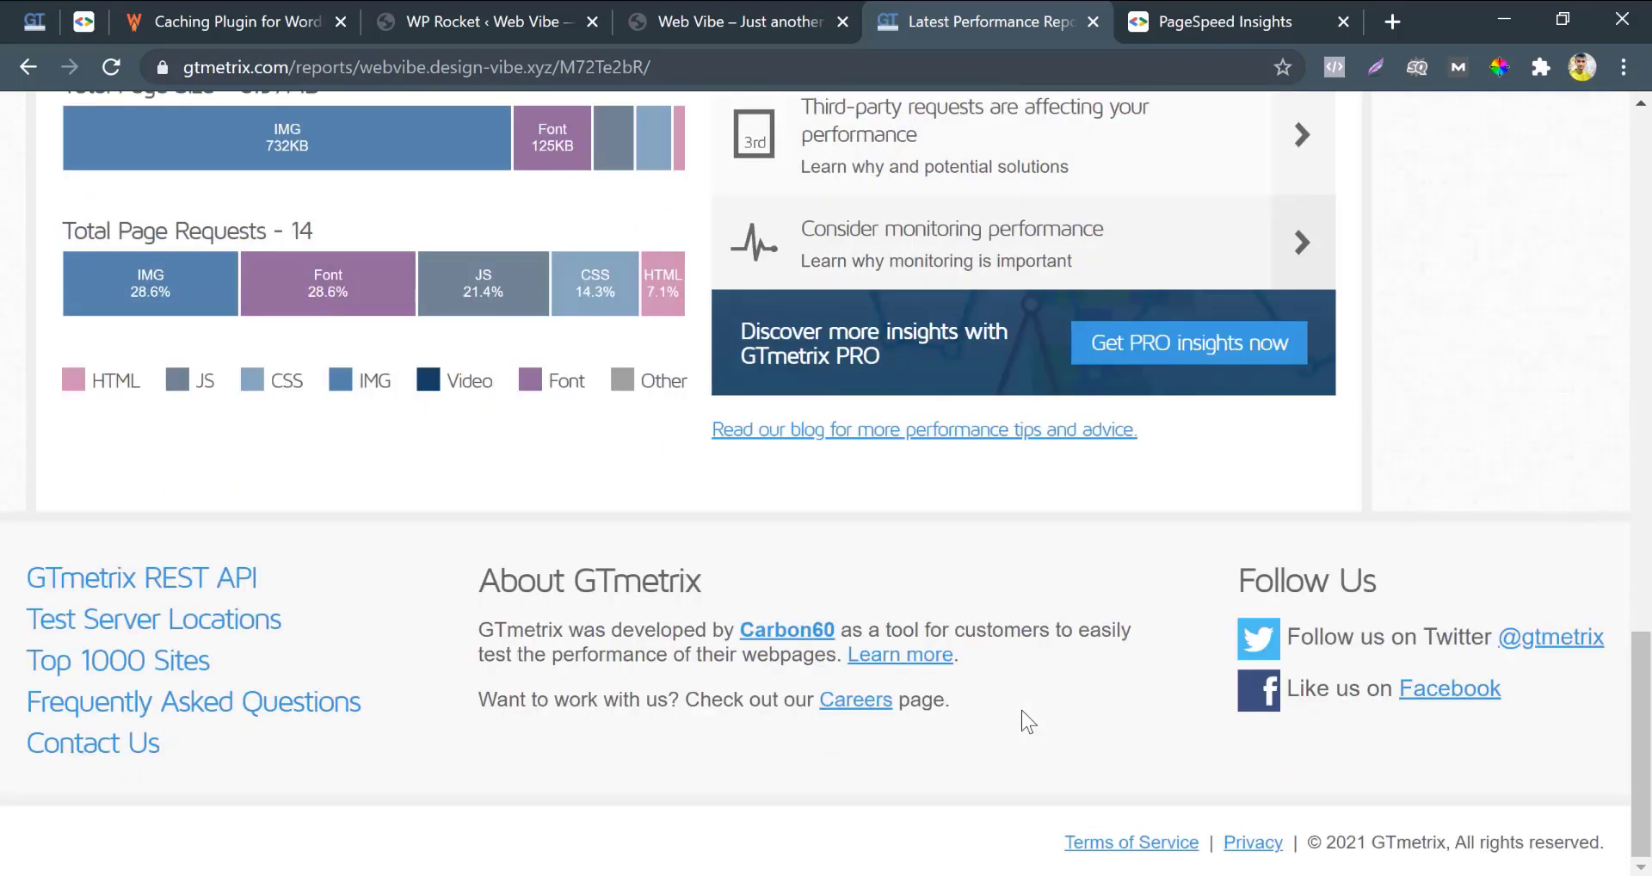
pyautogui.scroll(3, 1021, 710)
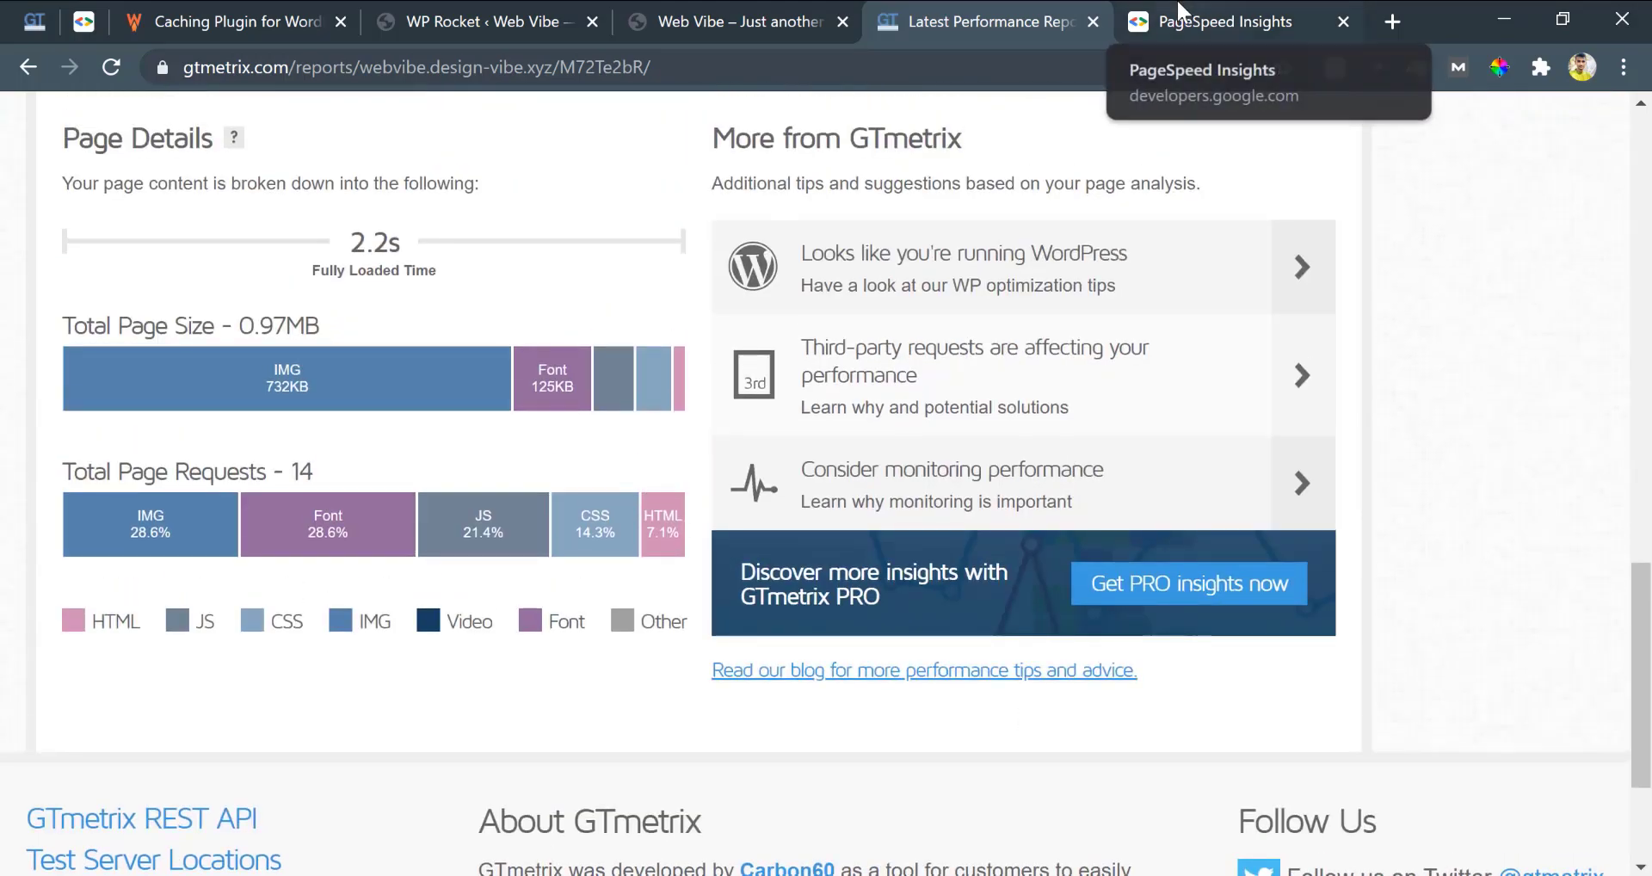
# Review the new PageSpeed Insights results for desktop and mobile
pyautogui.click(1177, 1)
pyautogui.click(288, 341)
pyautogui.scroll(-3, 343, 412)
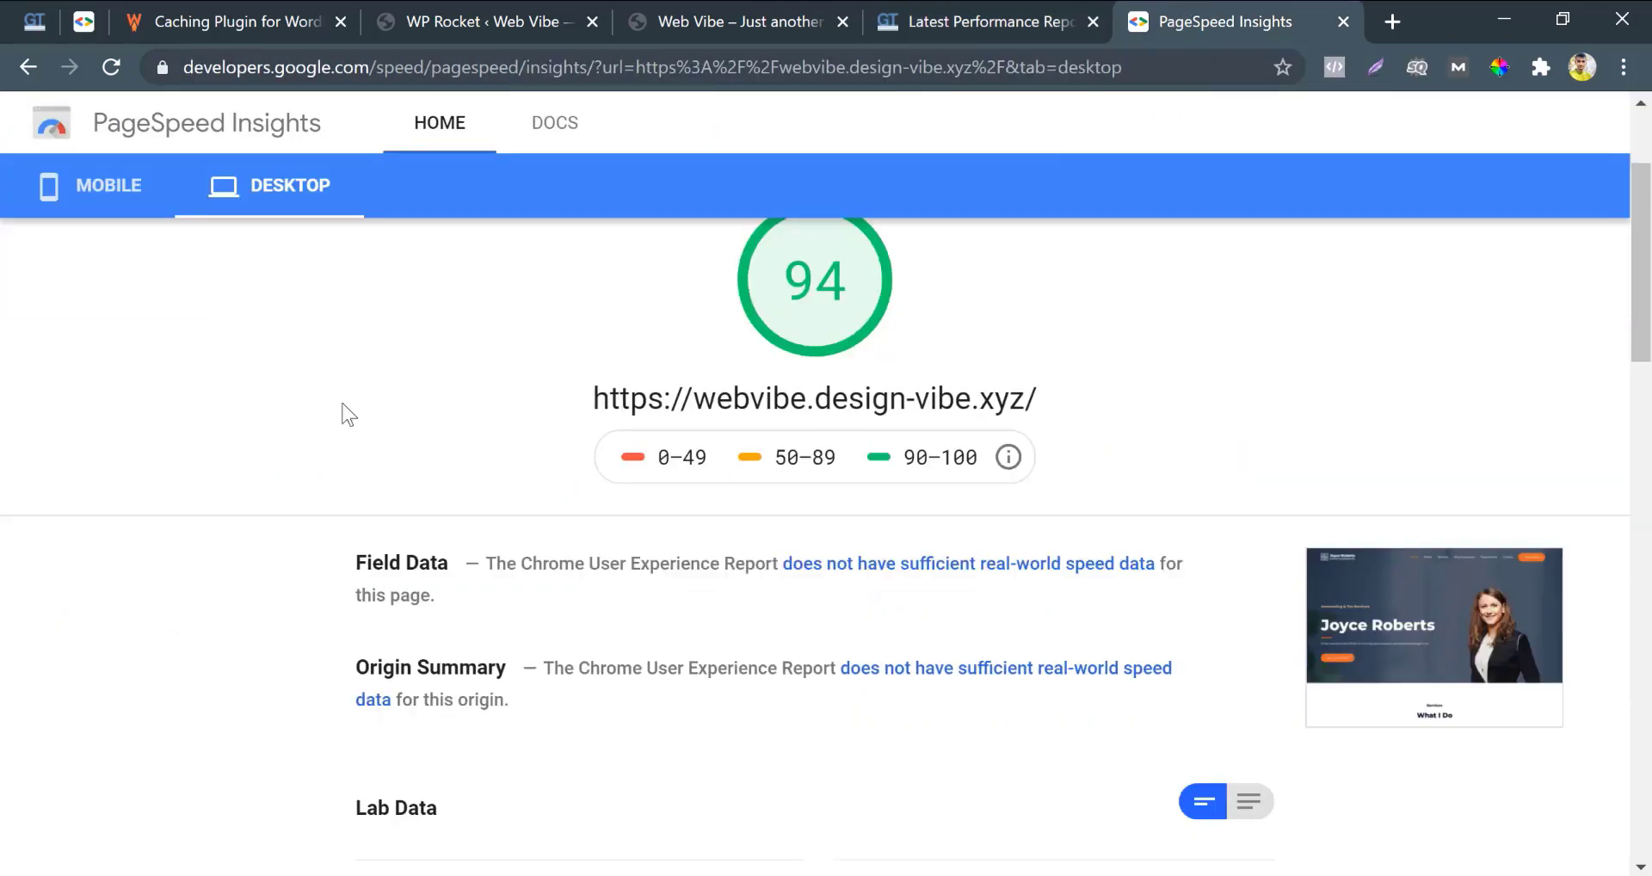
pyautogui.scroll(-6, 462, 463)
pyautogui.scroll(10, 462, 463)
pyautogui.click(43, 326)
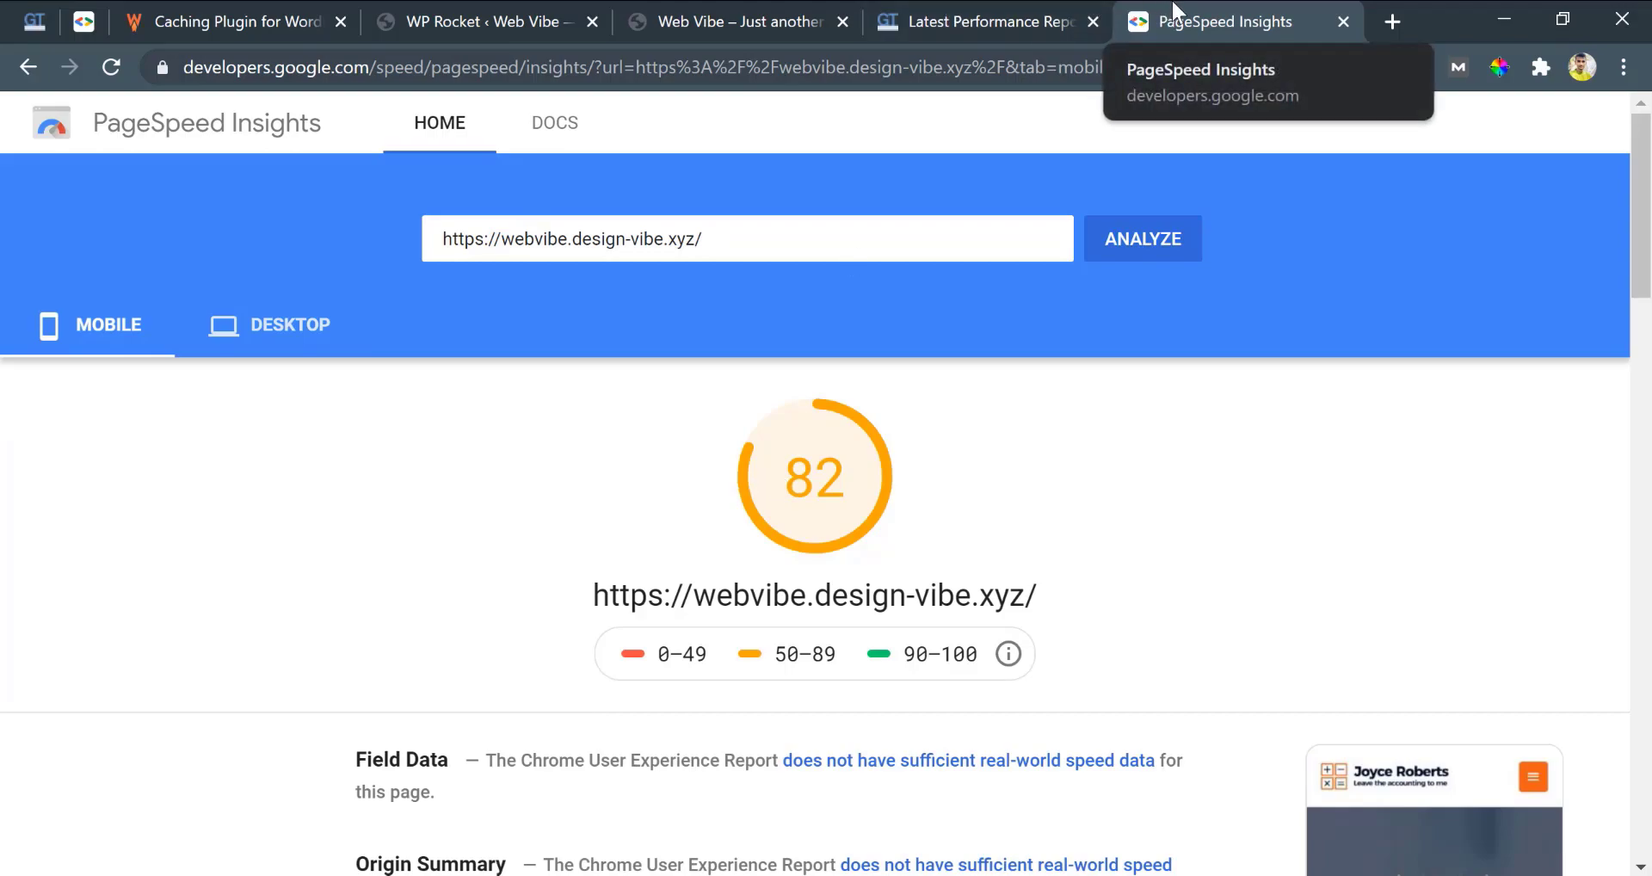
# Unpin the browser tabs holding the earlier PageSpeed Insights and GTmetrix reports
pyautogui.click(84, 21)
pyautogui.rightClick(87, 21)
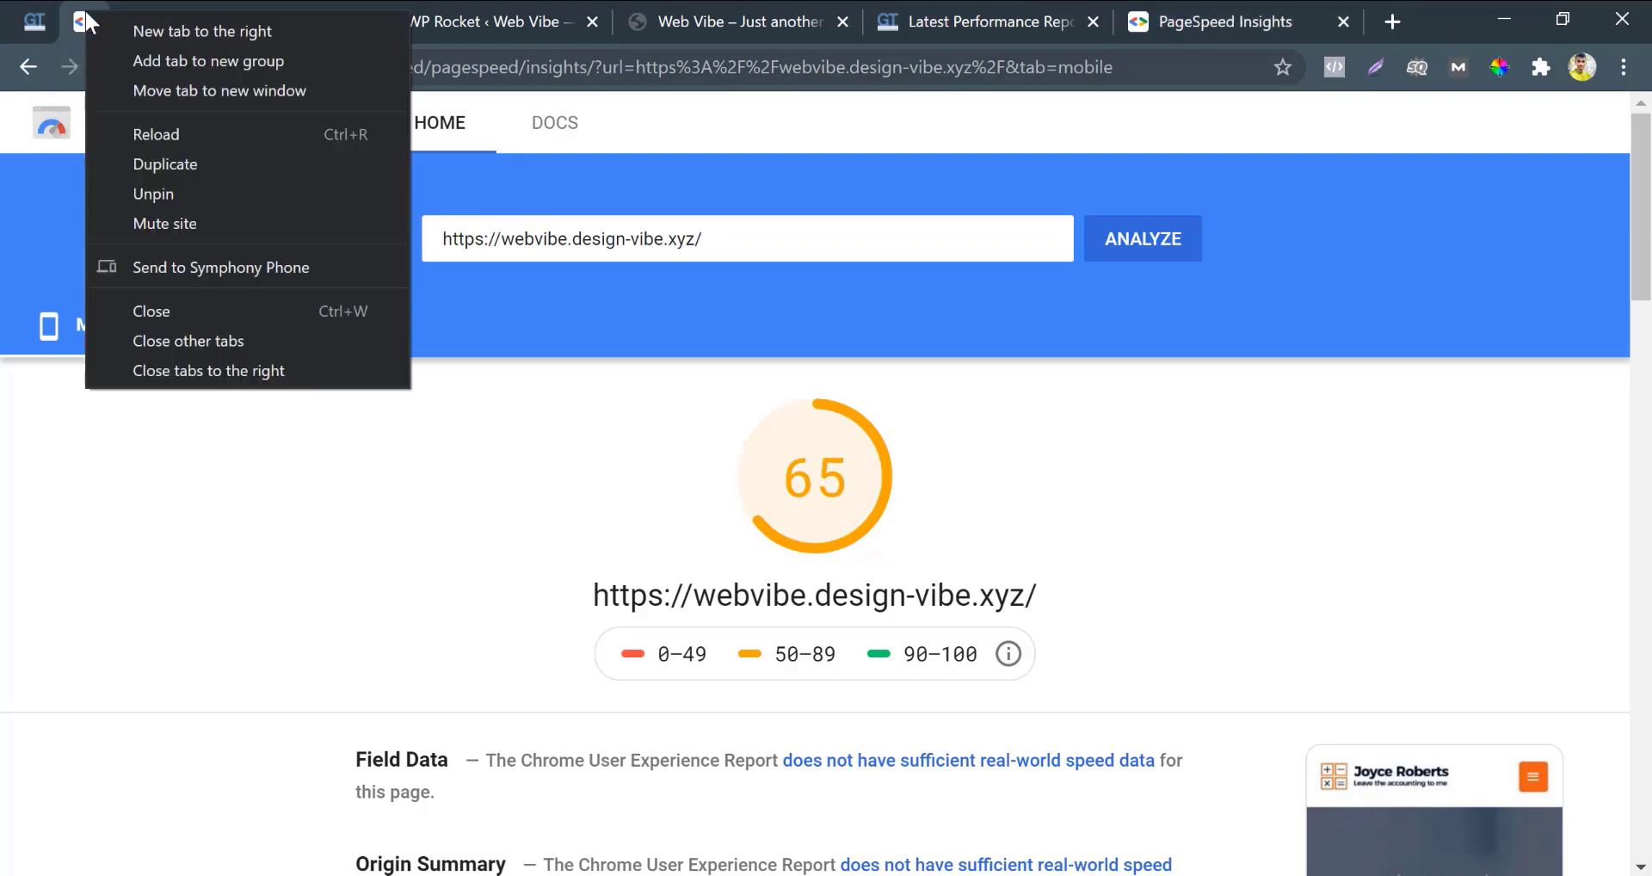
pyautogui.click(182, 196)
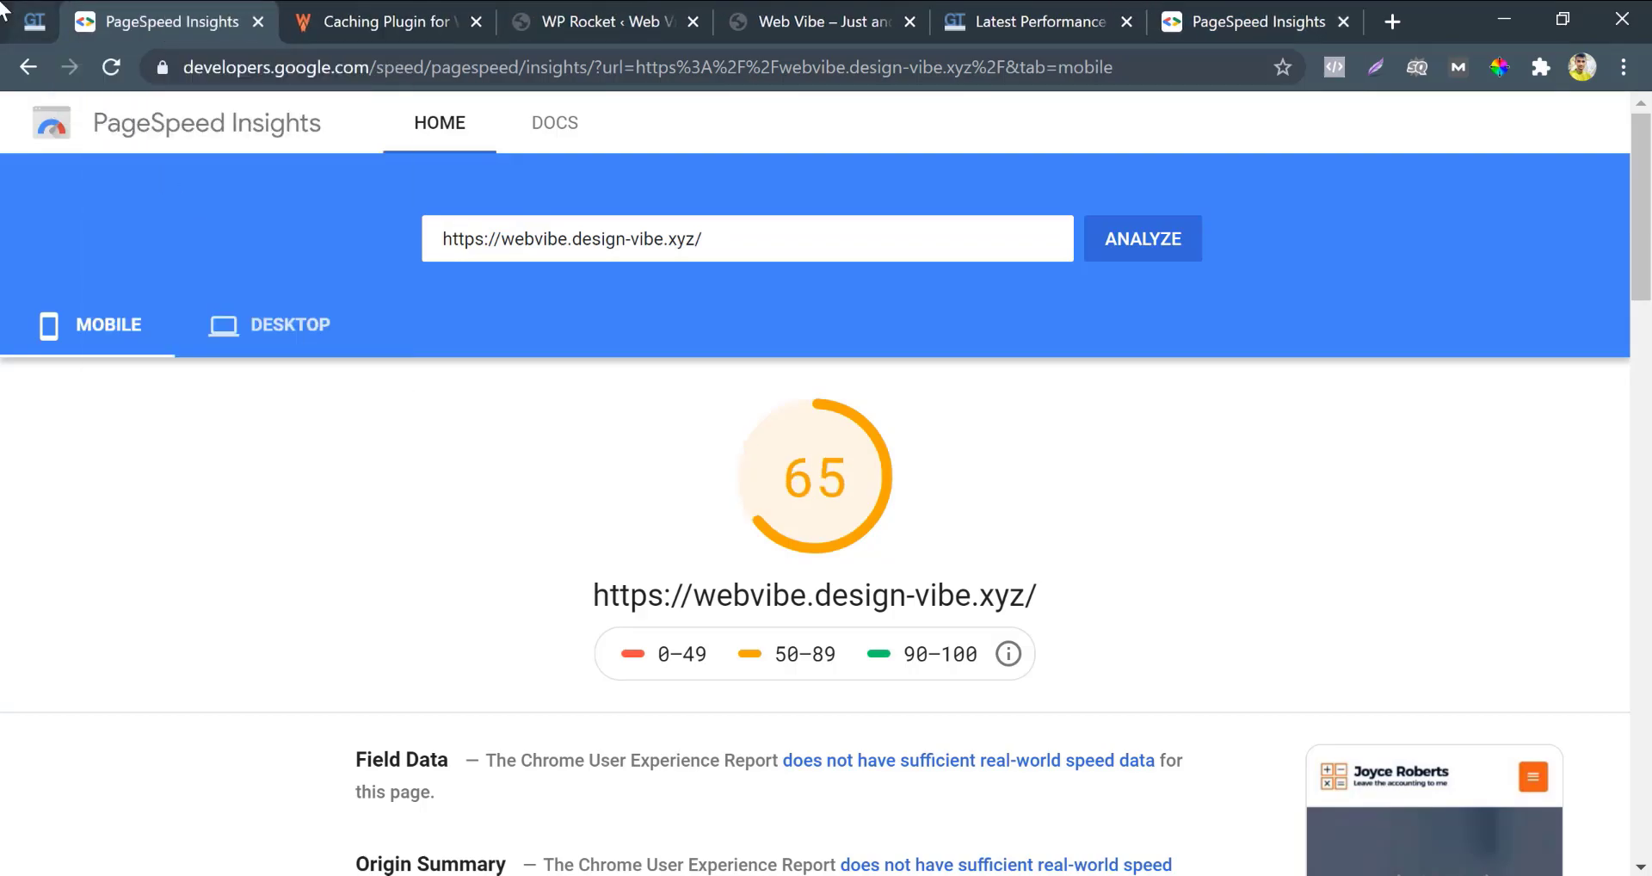
pyautogui.click(34, 22)
pyautogui.rightClick(34, 22)
pyautogui.click(135, 184)
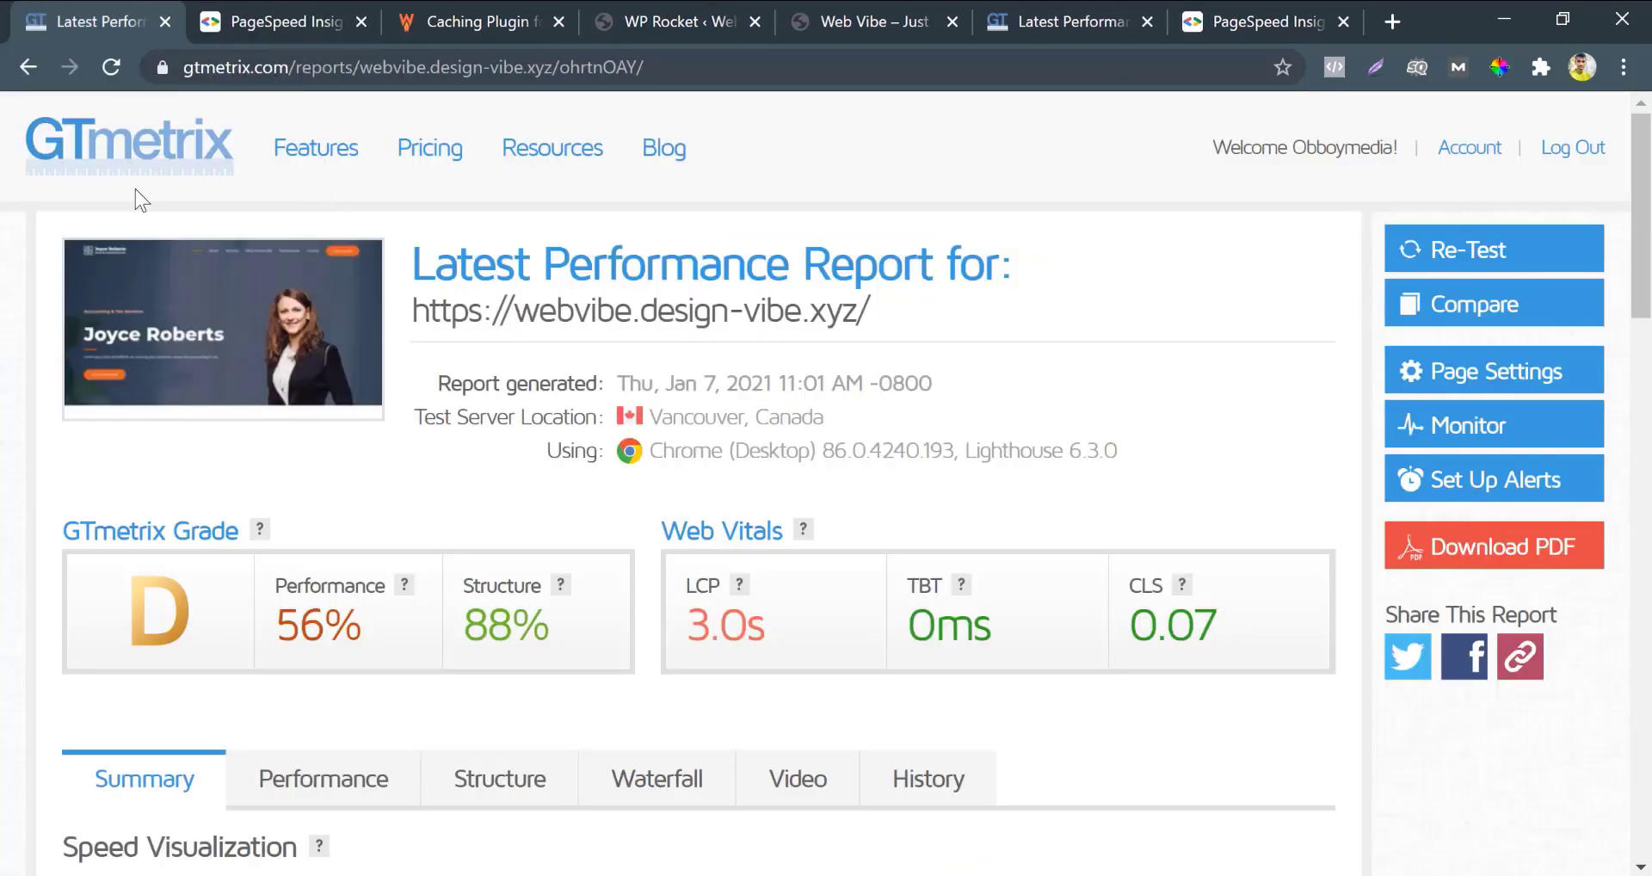
# Move the new GTmetrix and PageSpeed Insights tabs directly beside their earlier counterparts
pyautogui.click(1041, 20)
pyautogui.moveTo(865, 9); pyautogui.dragTo(280, 13)
pyautogui.moveTo(1205, 11); pyautogui.dragTo(701, 12)
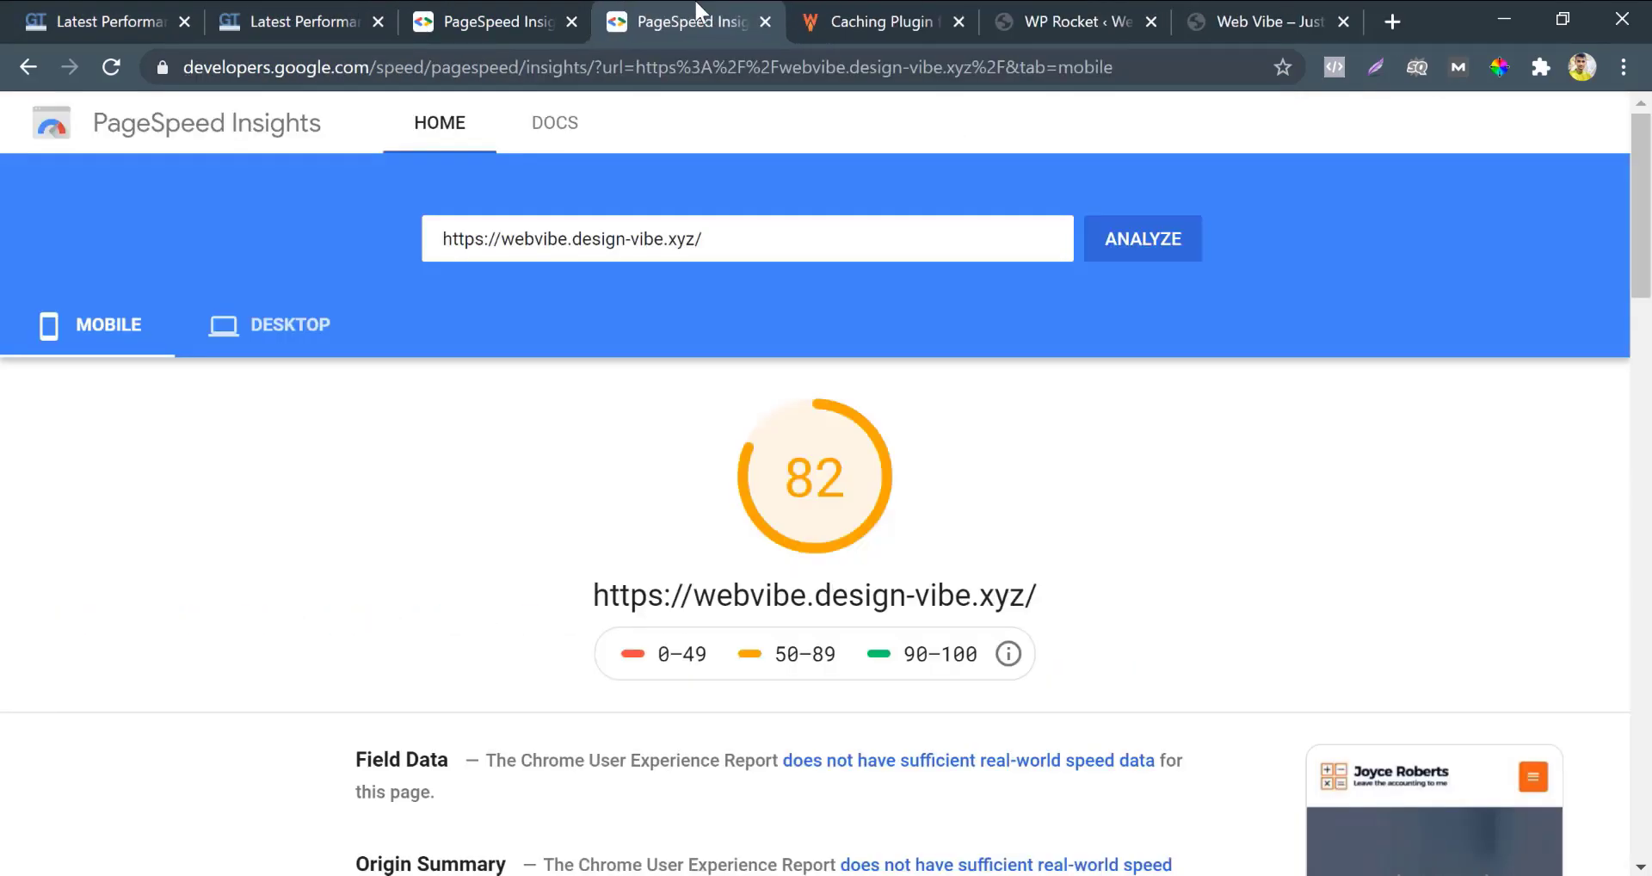
# Compare the grades and Web Vitals of the earlier and new GTmetrix reports
pyautogui.click(157, 10)
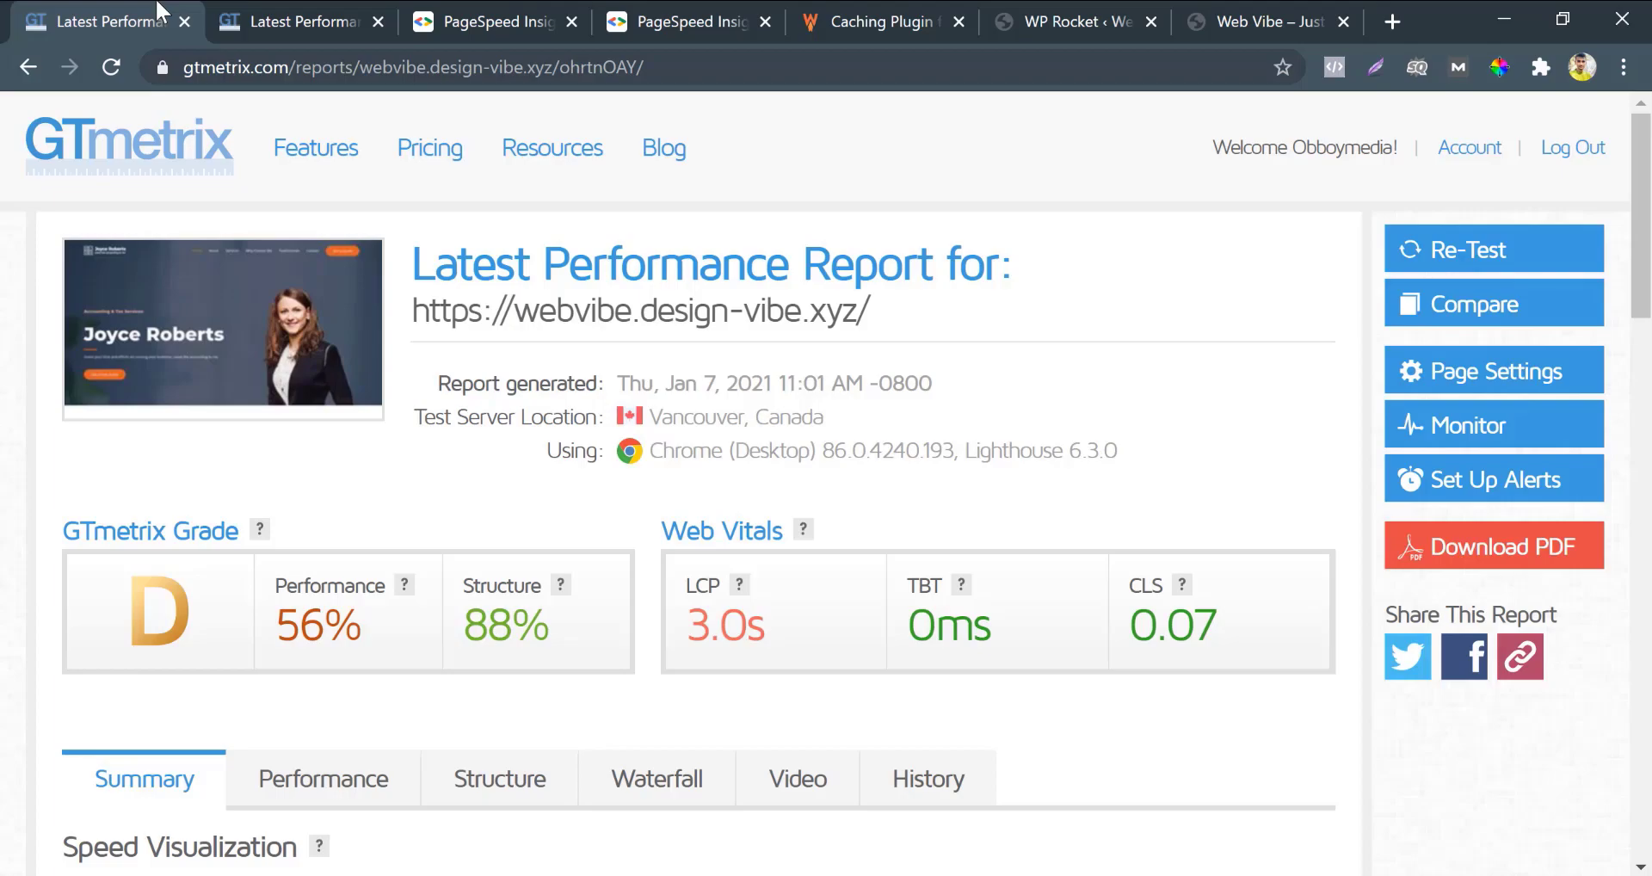
pyautogui.click(268, 11)
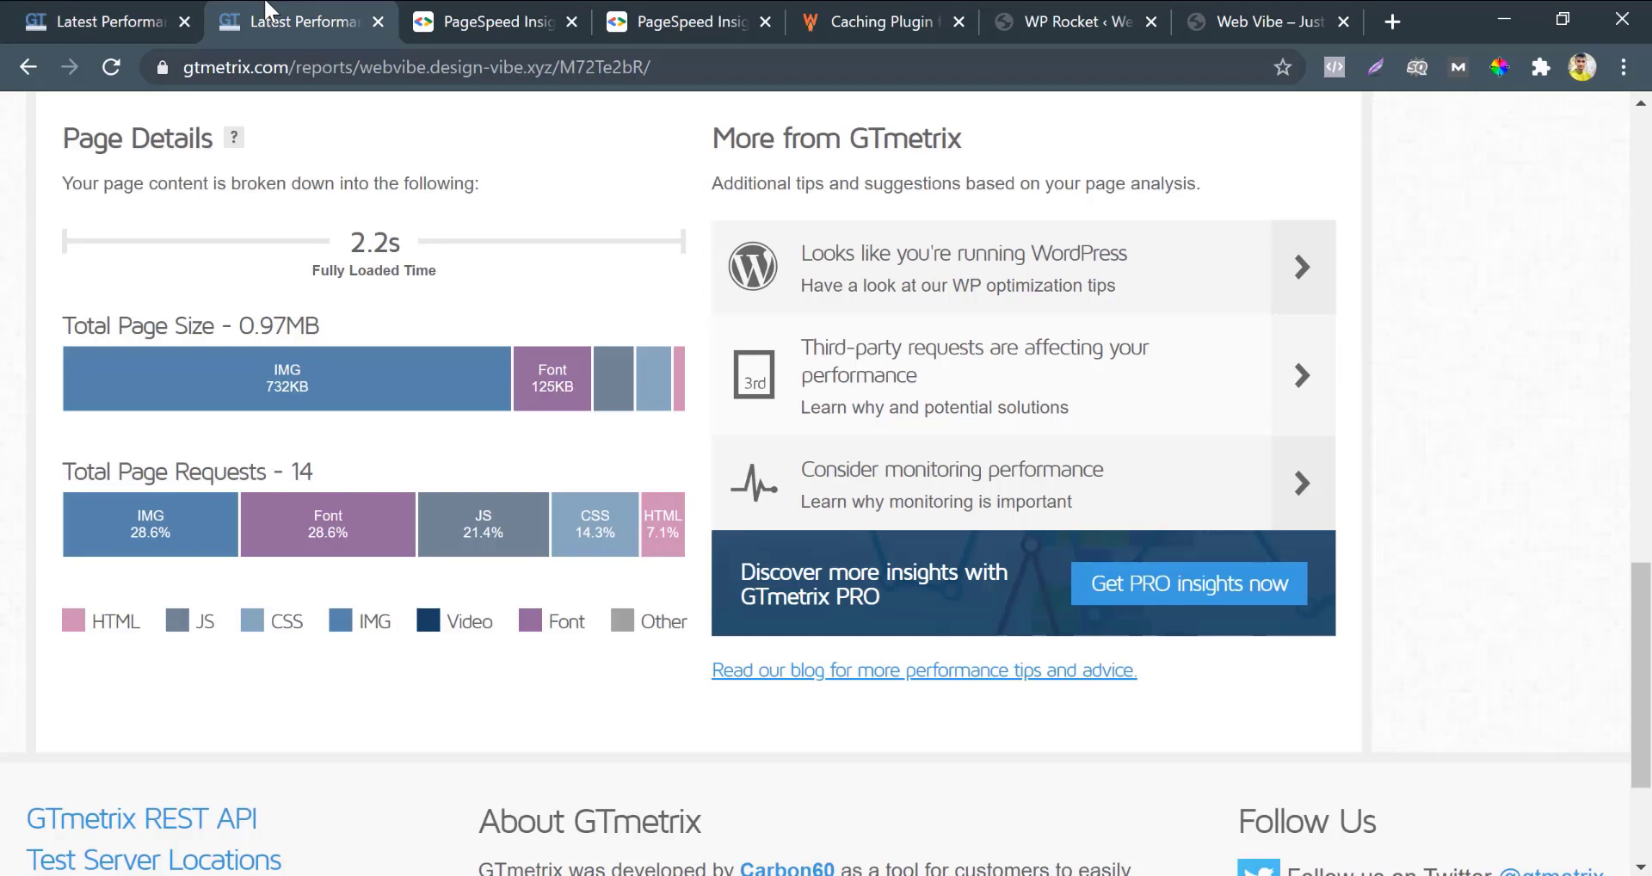
pyautogui.scroll(15, 325, 310)
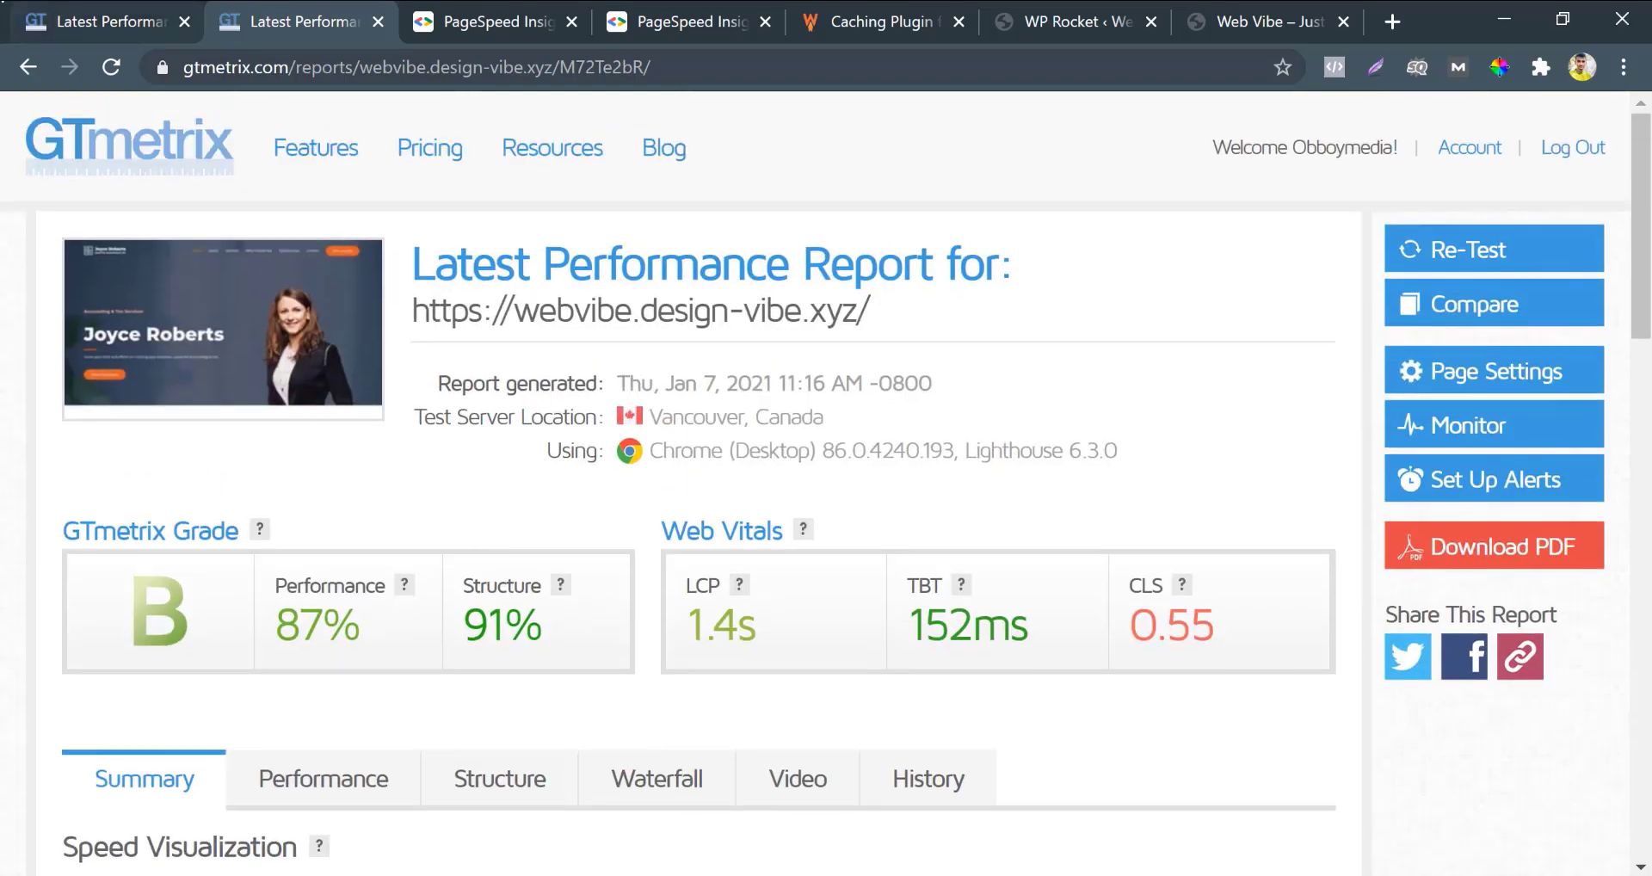
pyautogui.click(19, 12)
pyautogui.click(265, 9)
pyautogui.click(51, 12)
pyautogui.click(226, 11)
pyautogui.click(4, 10)
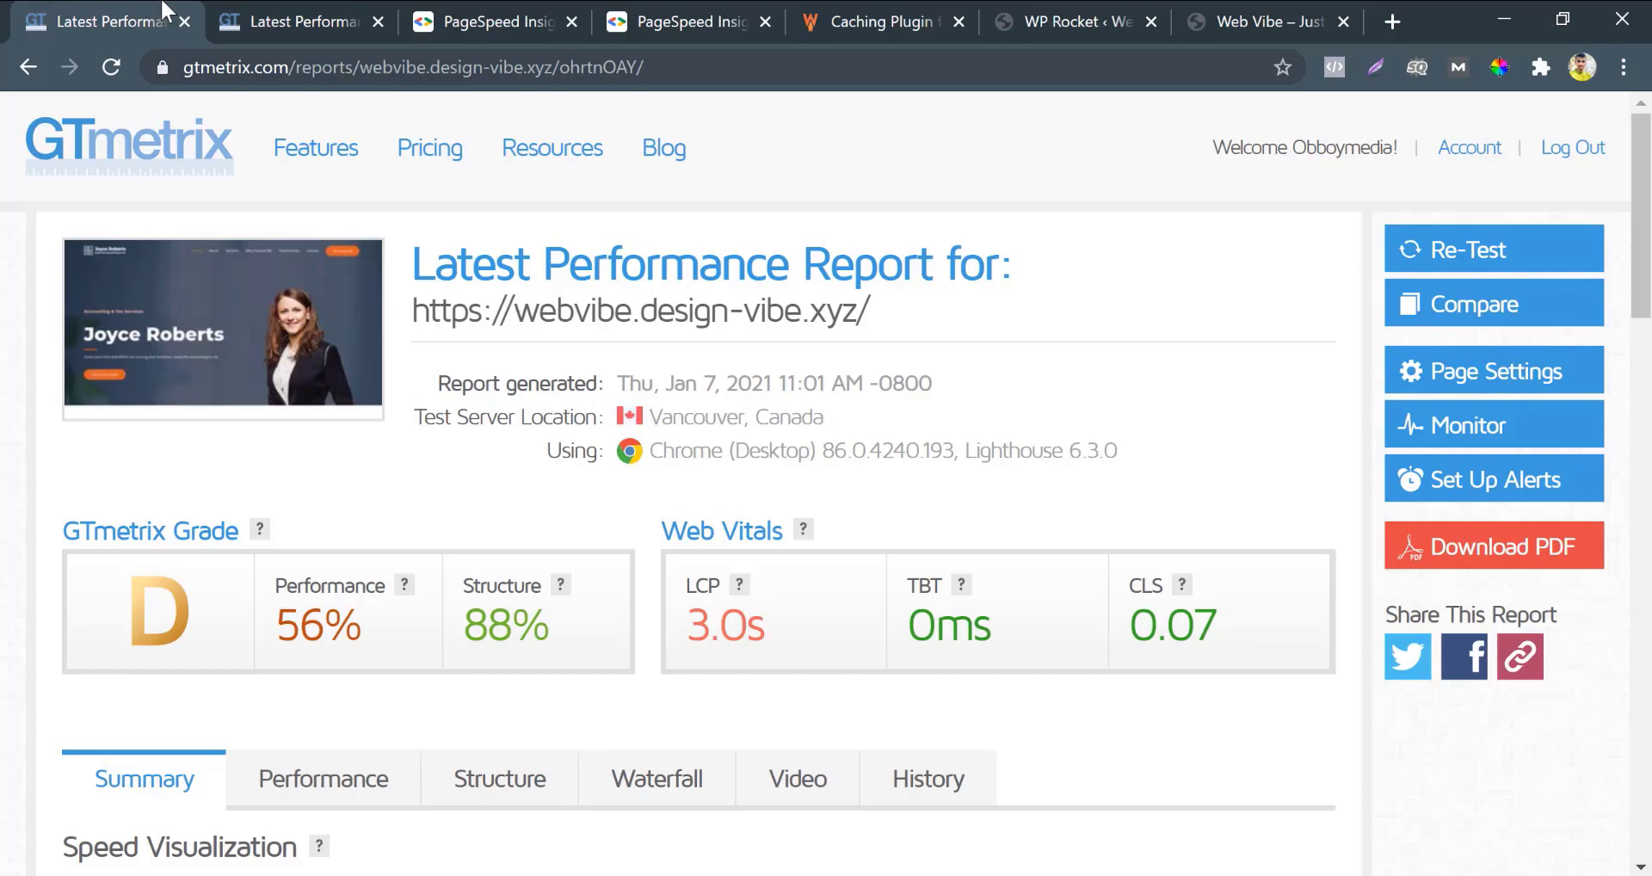
pyautogui.click(269, 5)
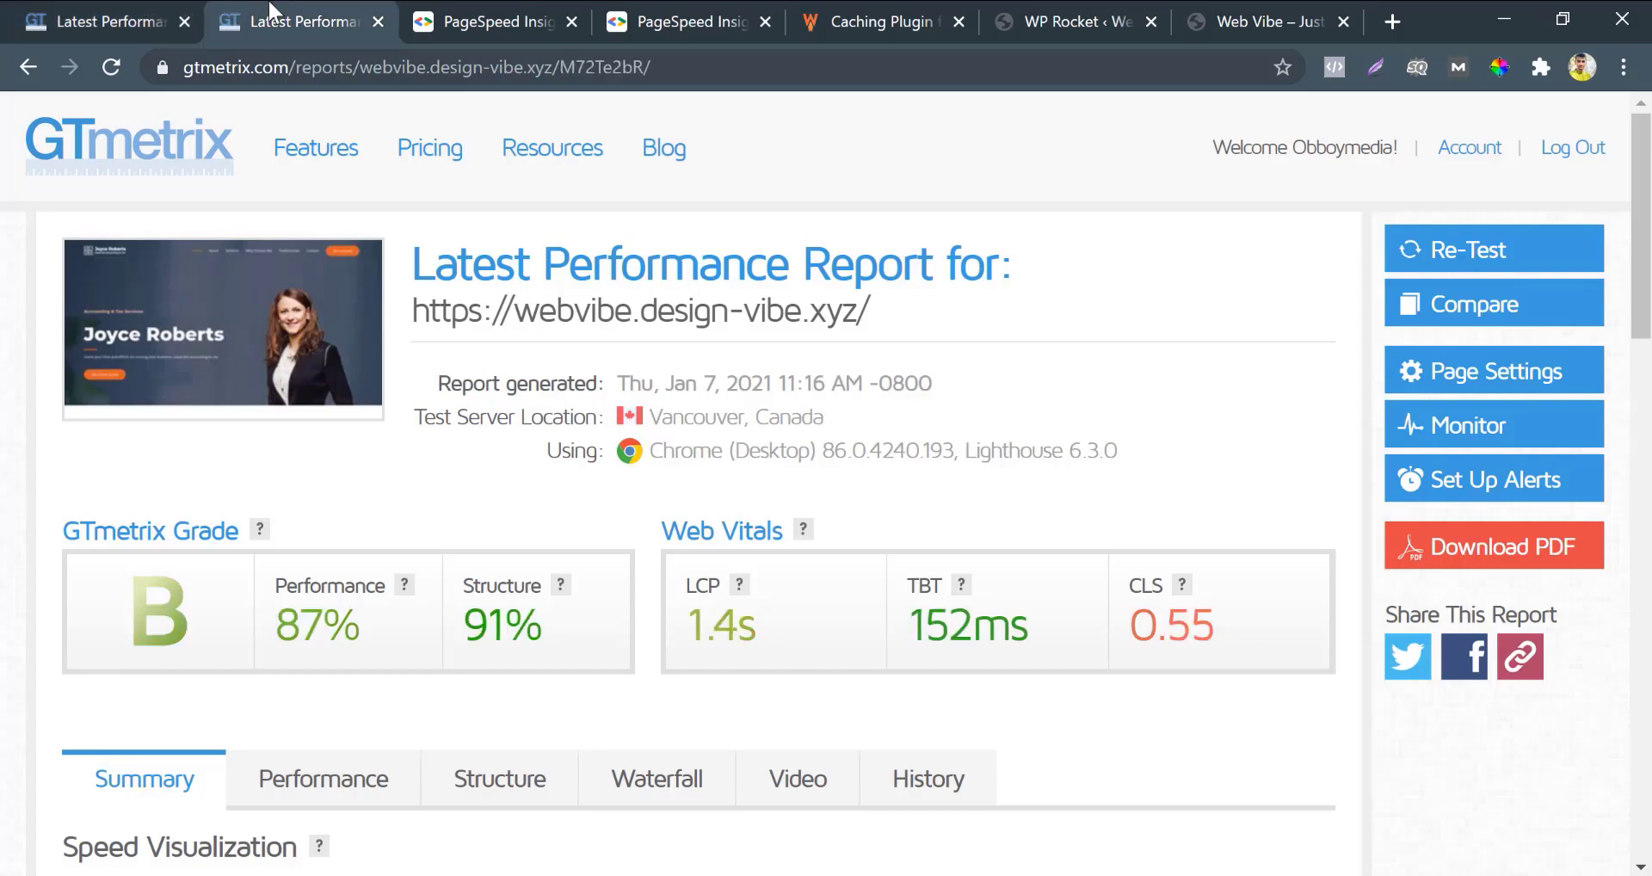
# Compare the mobile and desktop scores of the earlier and new PageSpeed Insights reports
pyautogui.click(483, 12)
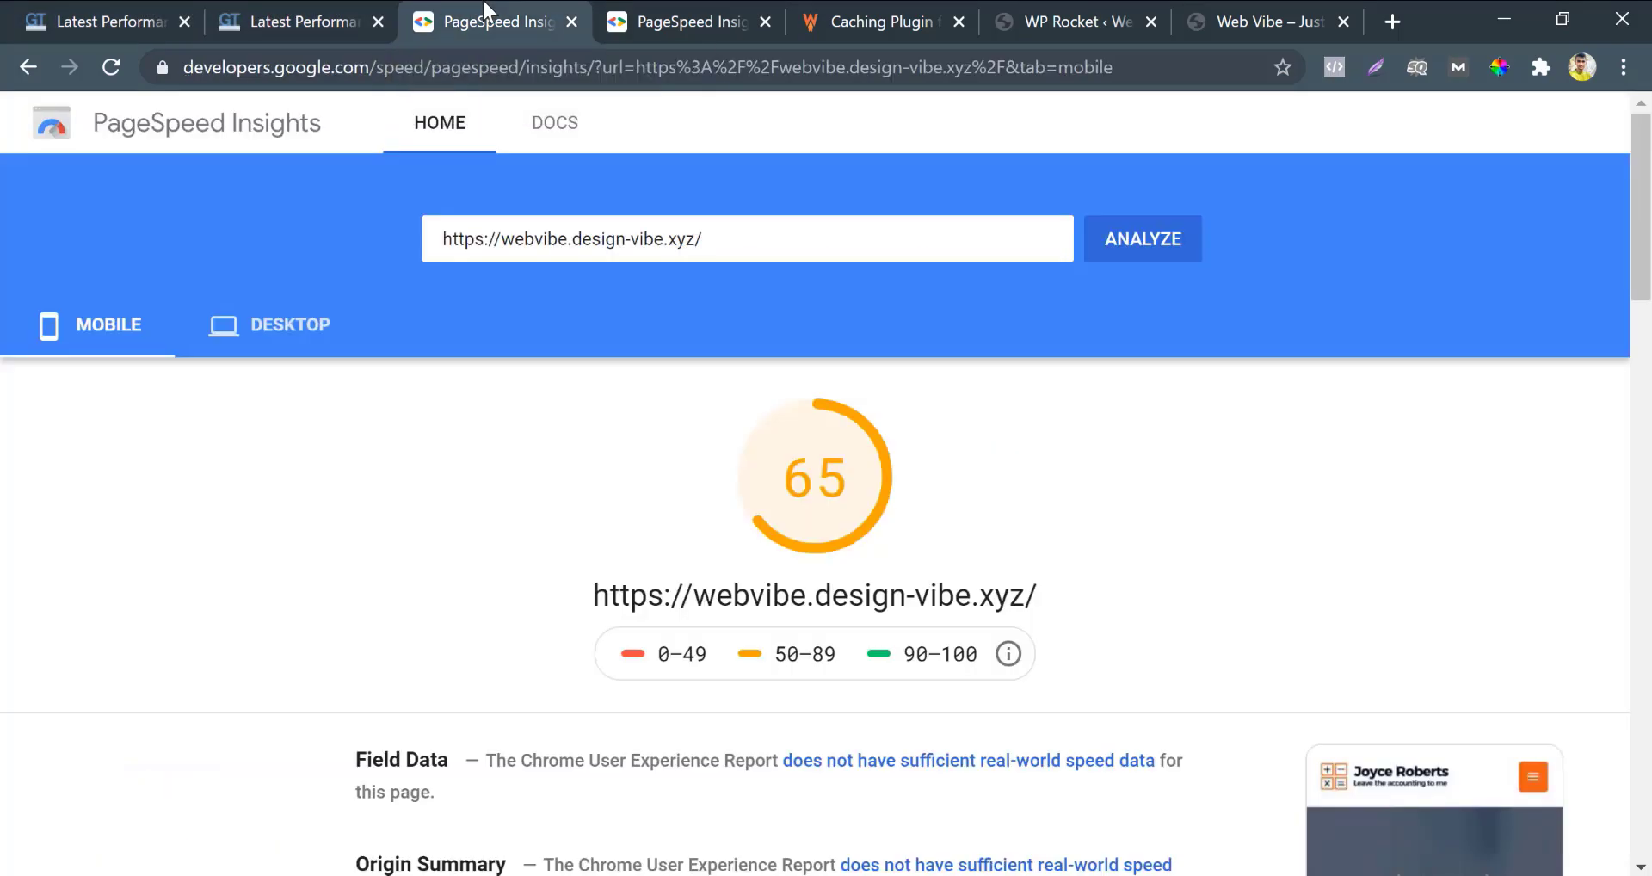
pyautogui.click(664, 5)
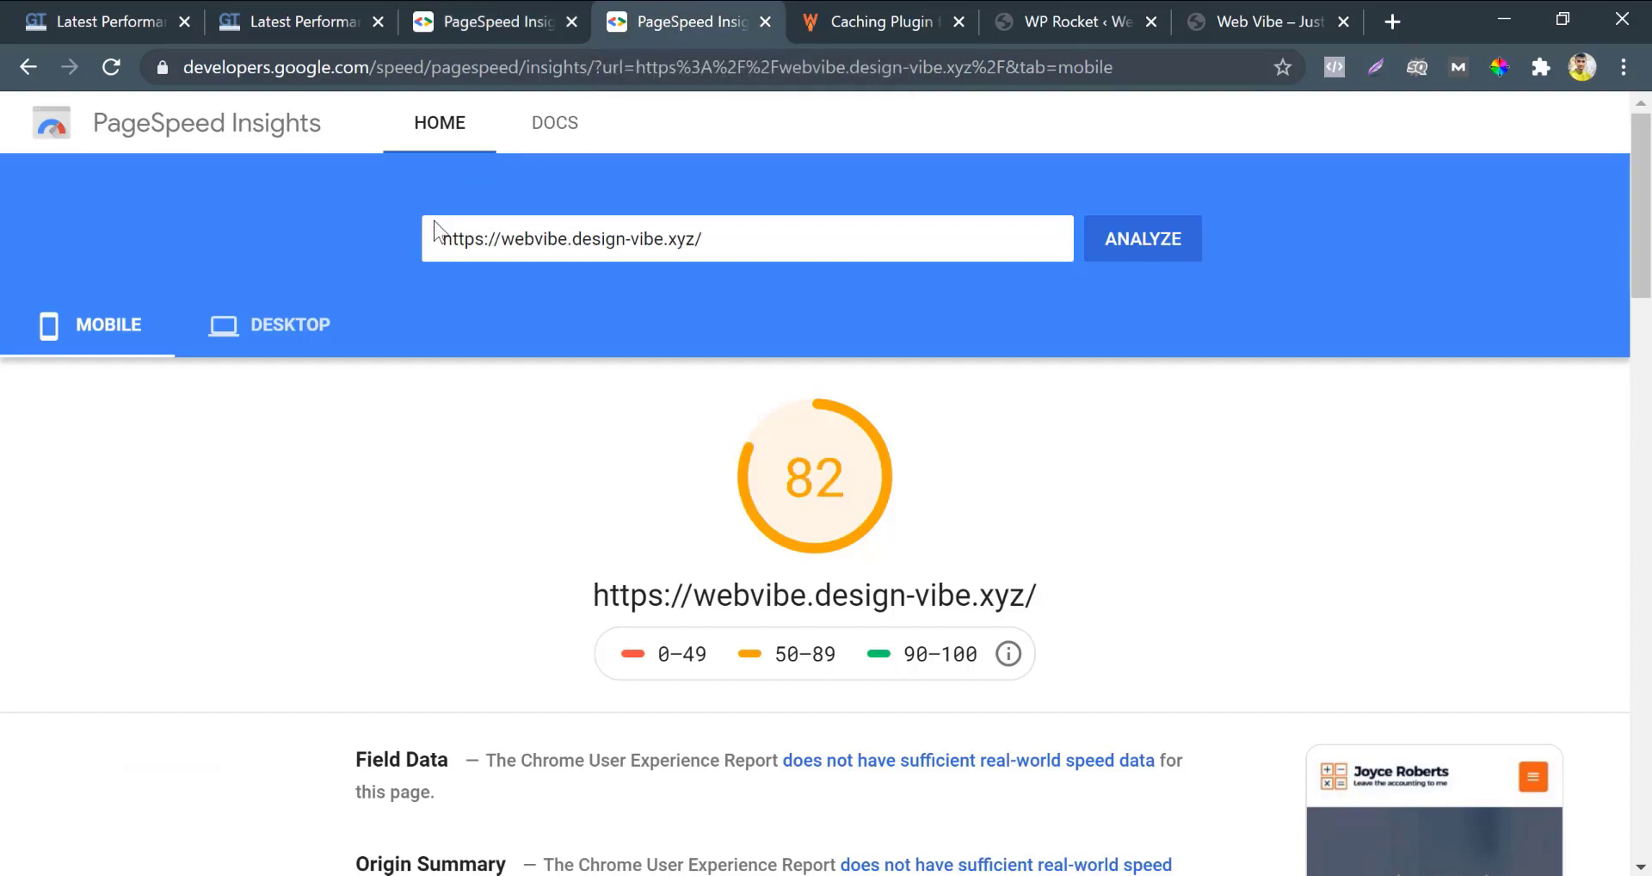
pyautogui.click(294, 336)
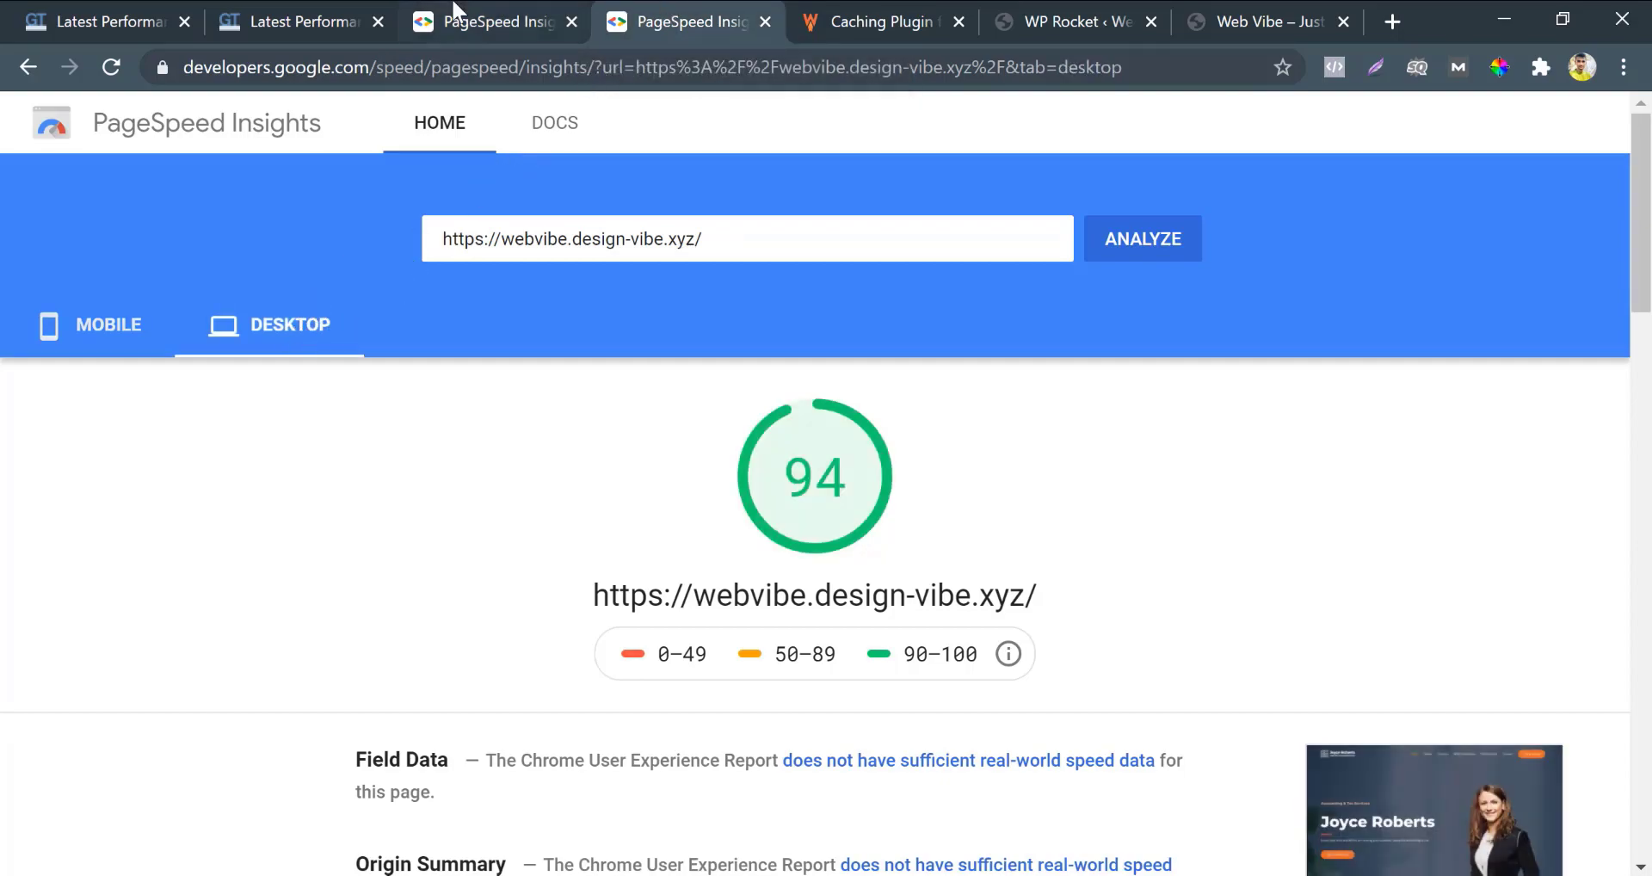
pyautogui.click(453, 11)
pyautogui.click(291, 335)
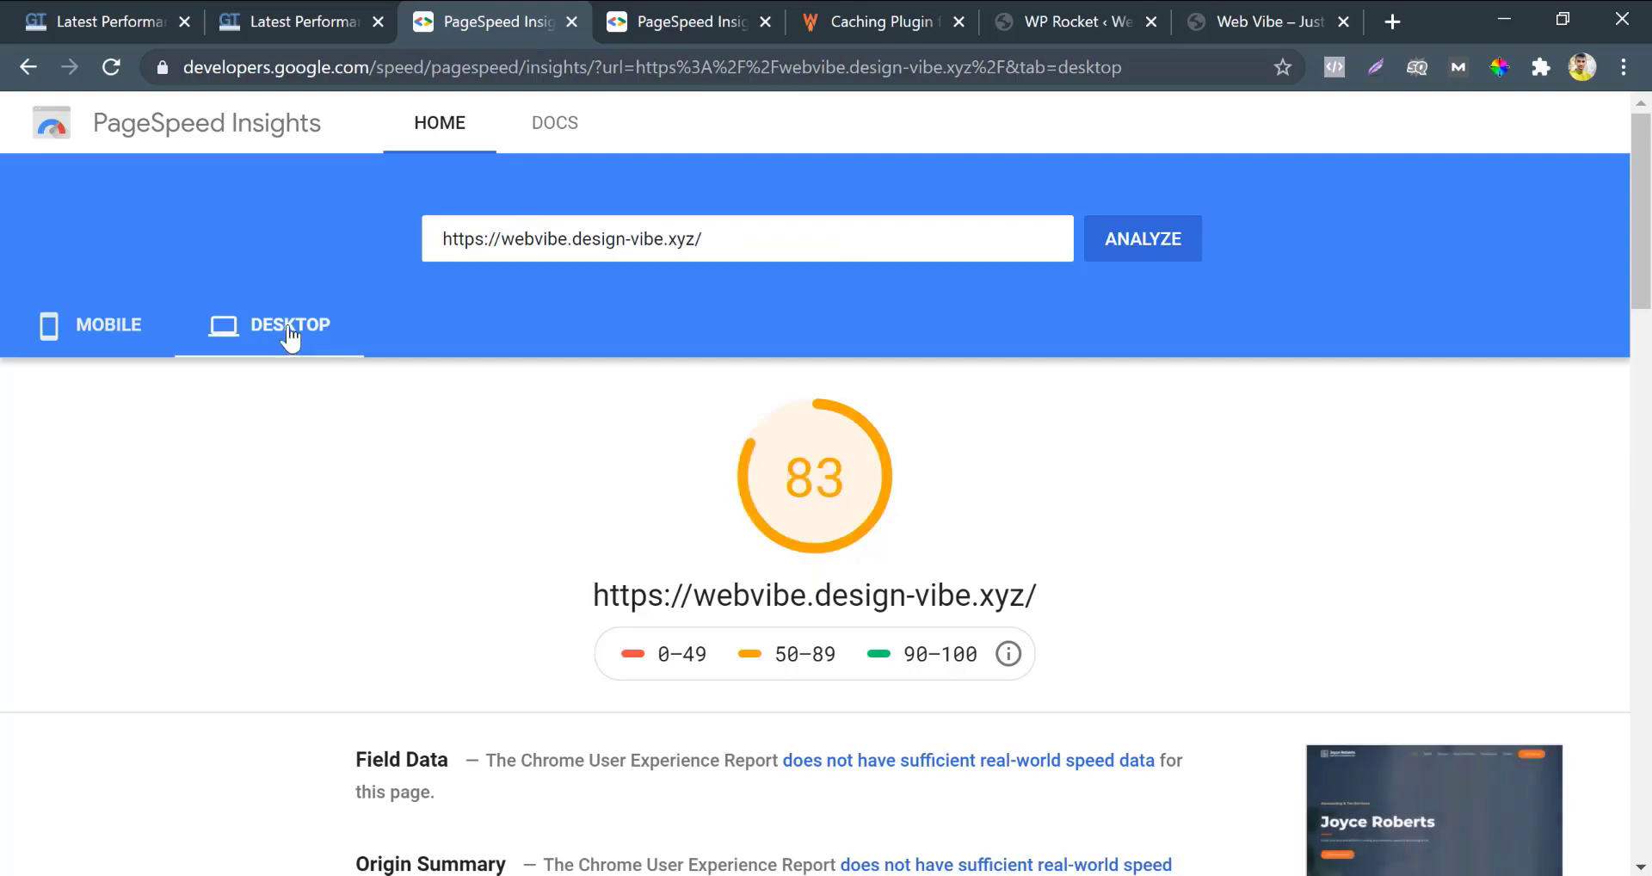
pyautogui.click(651, 10)
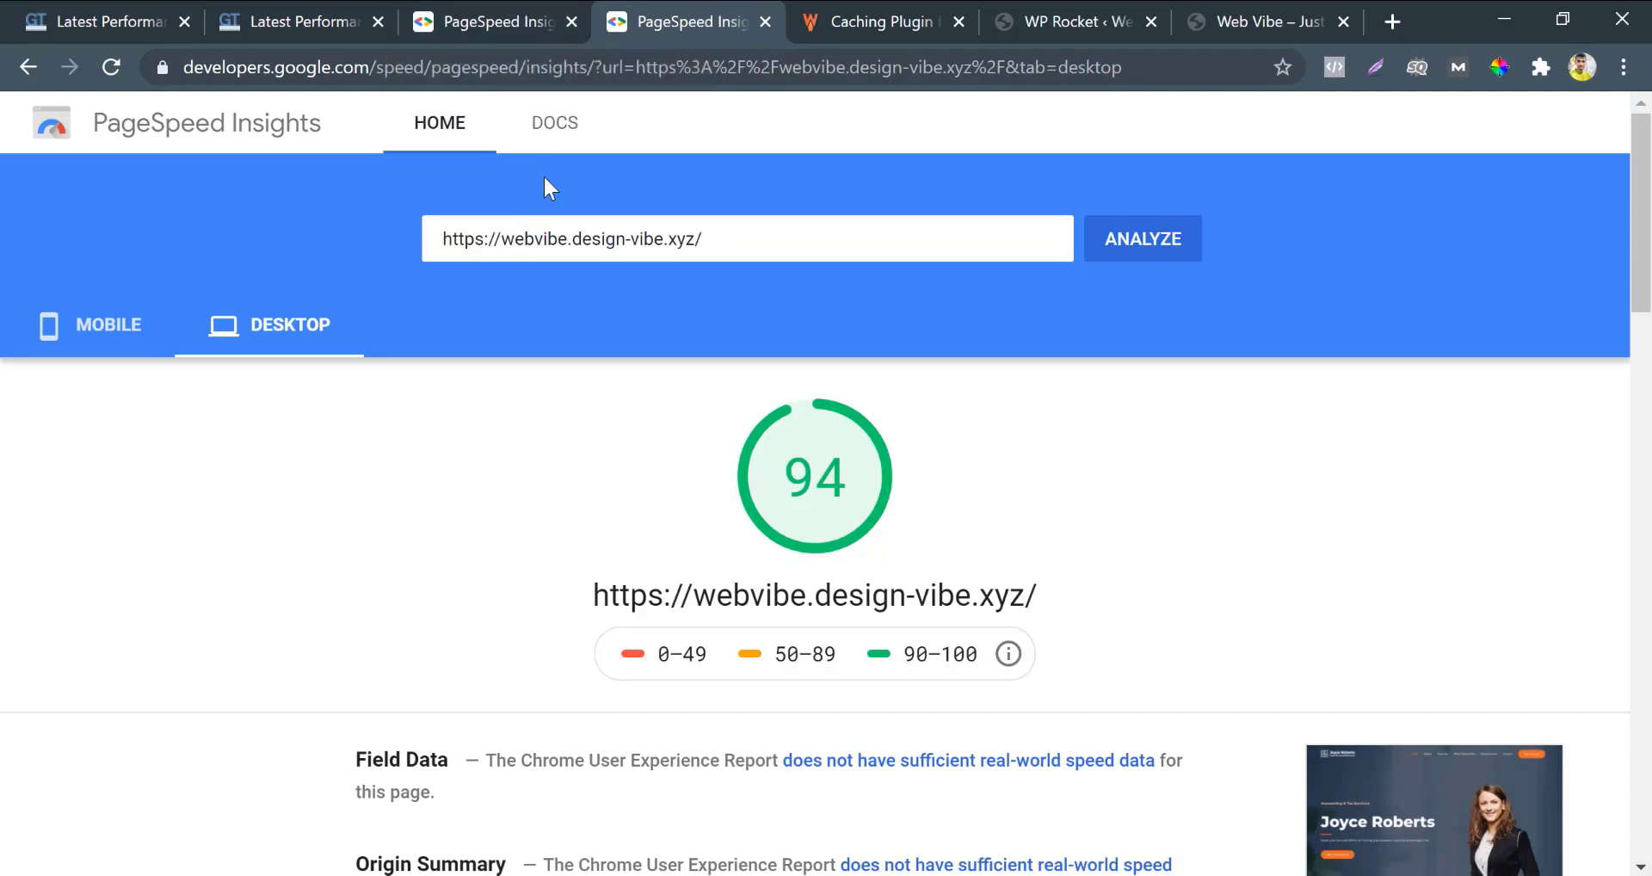
# Return to the WP Rocket website at wp-rocket.me
pyautogui.click(882, 19)
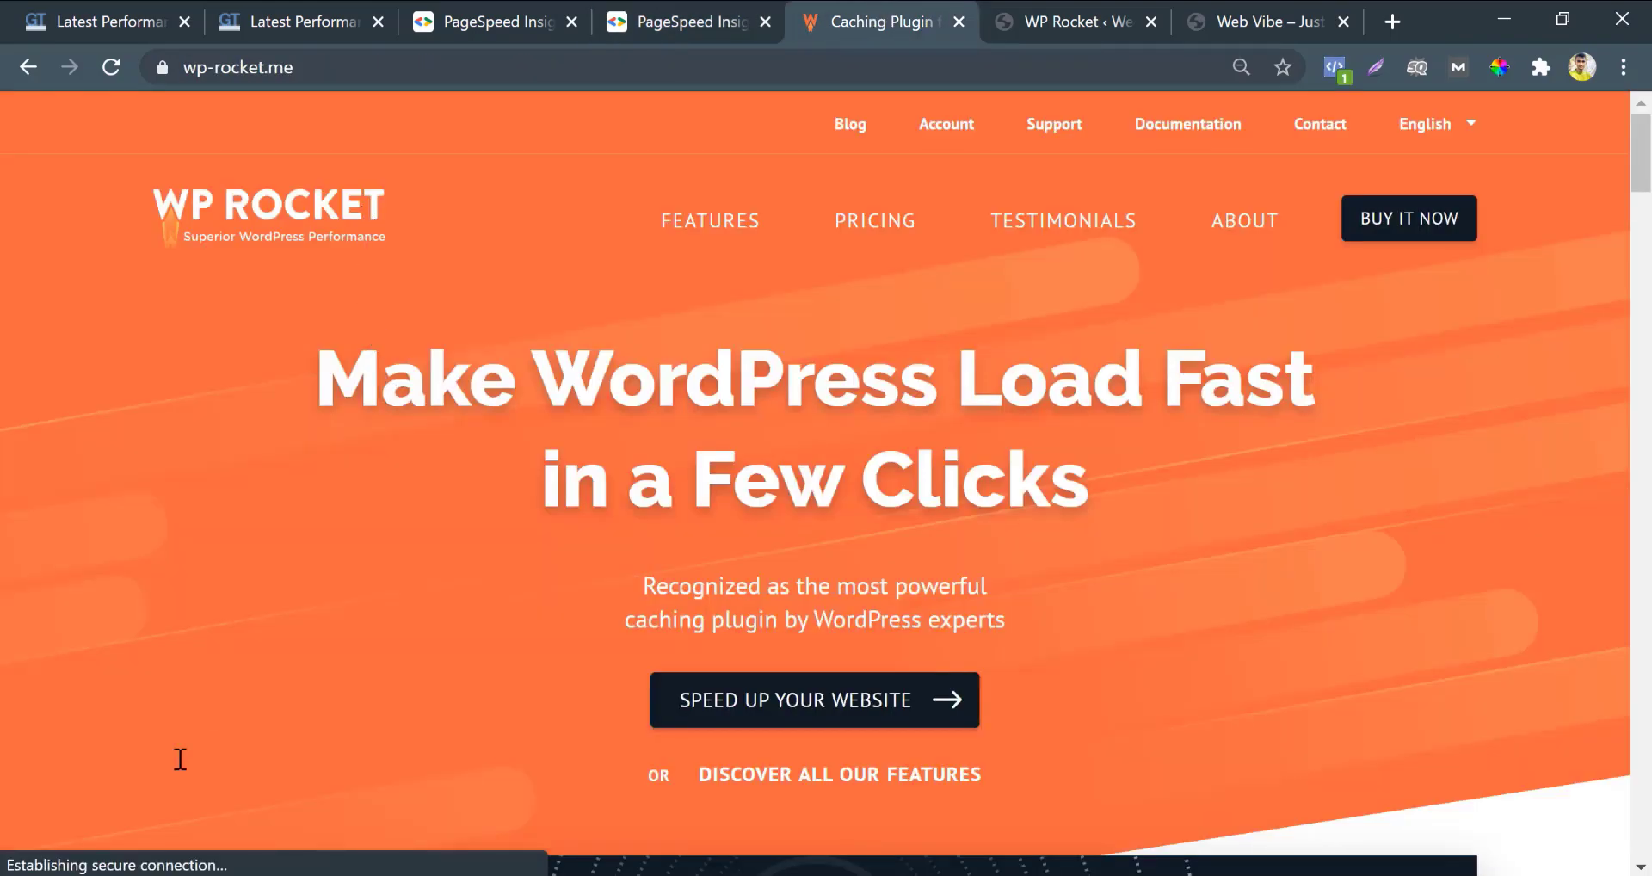